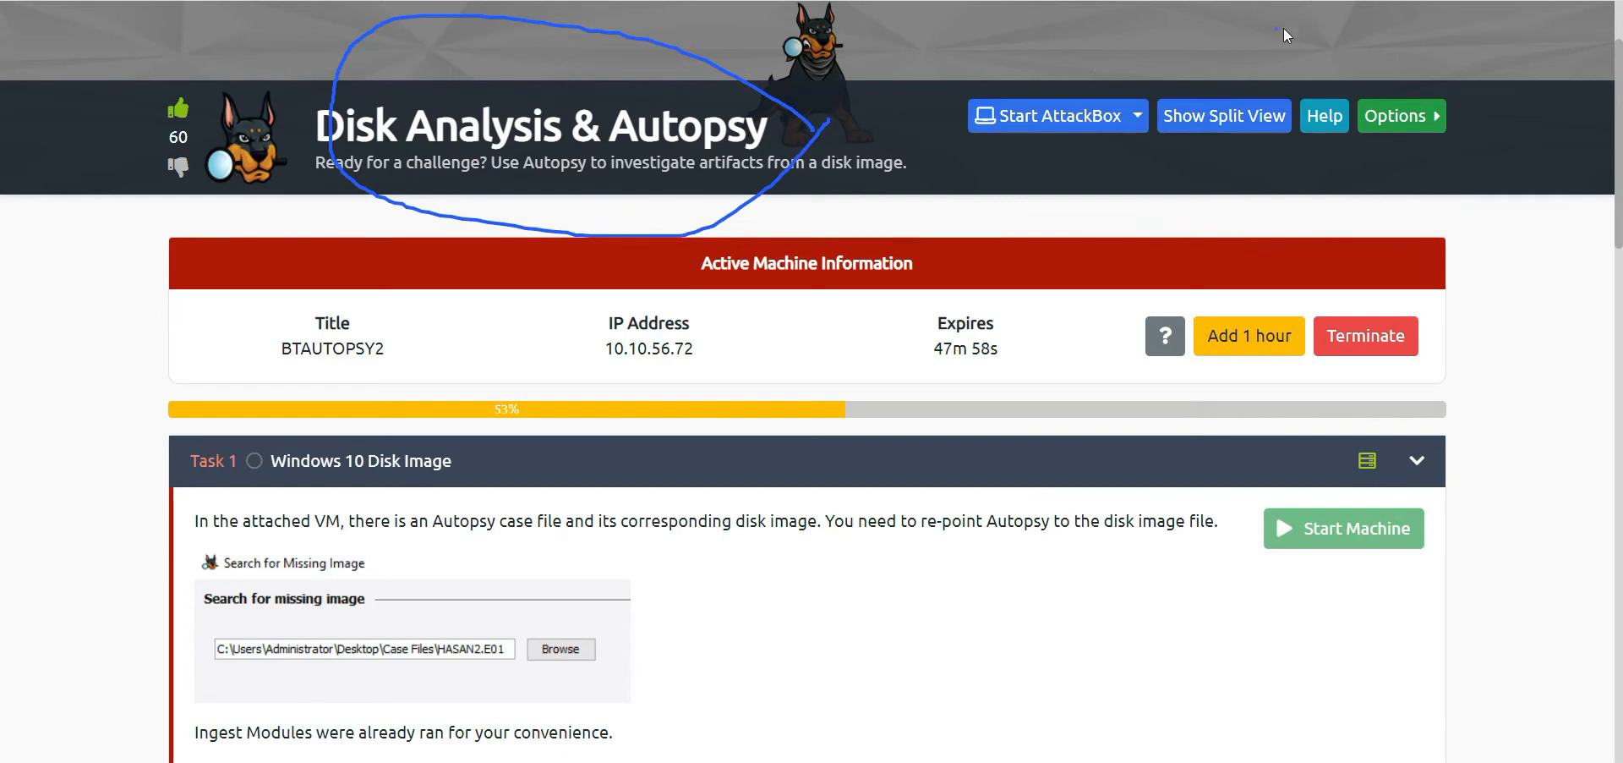
# - Find the question asking for the computer's network cards in the Disk Analysis & Autopsy room
pyautogui.click(1450, 2)
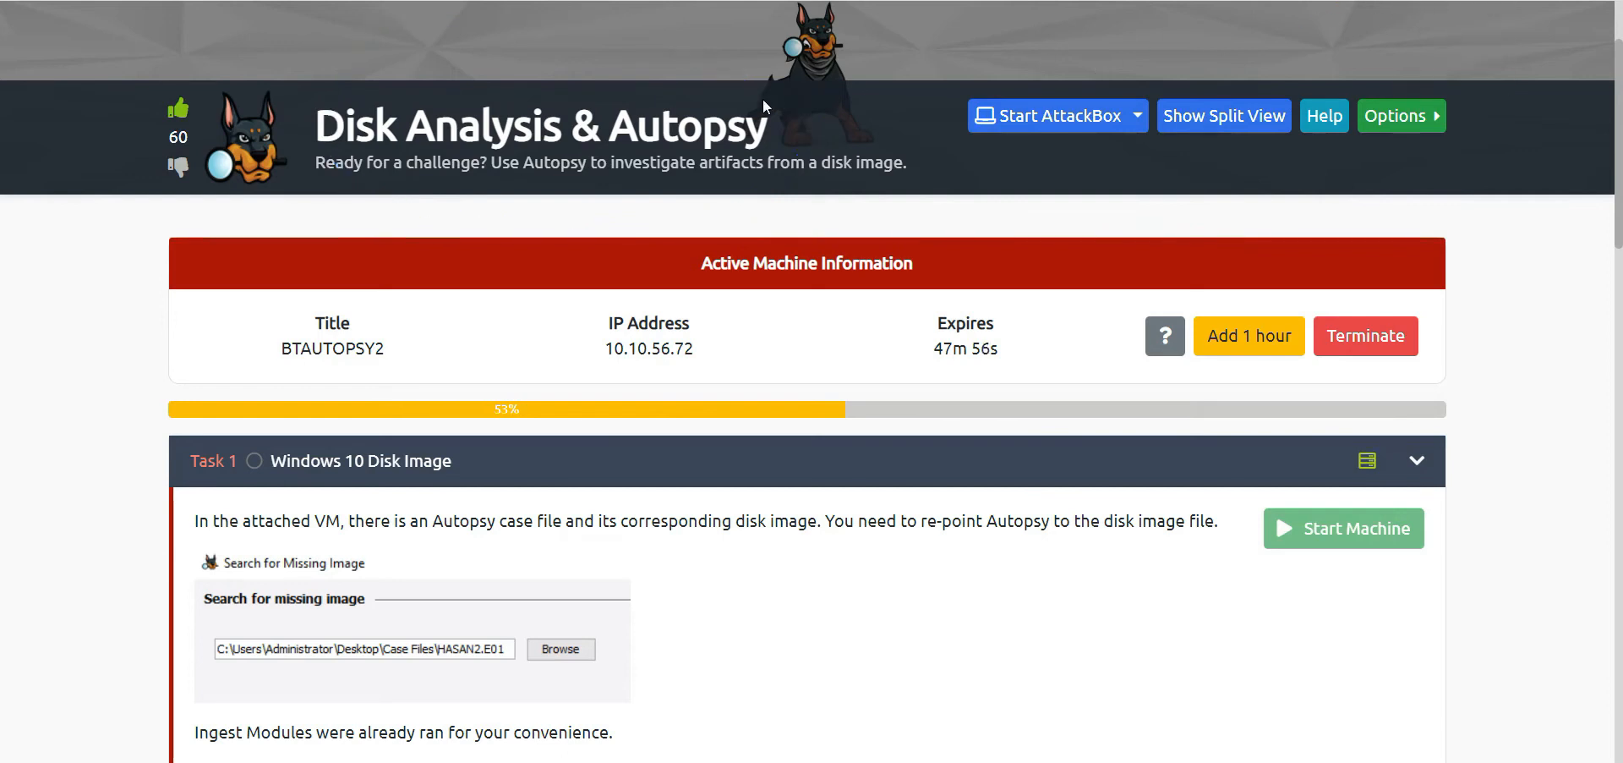
pyautogui.scroll(-8, 762, 102)
pyautogui.scroll(-7, 762, 104)
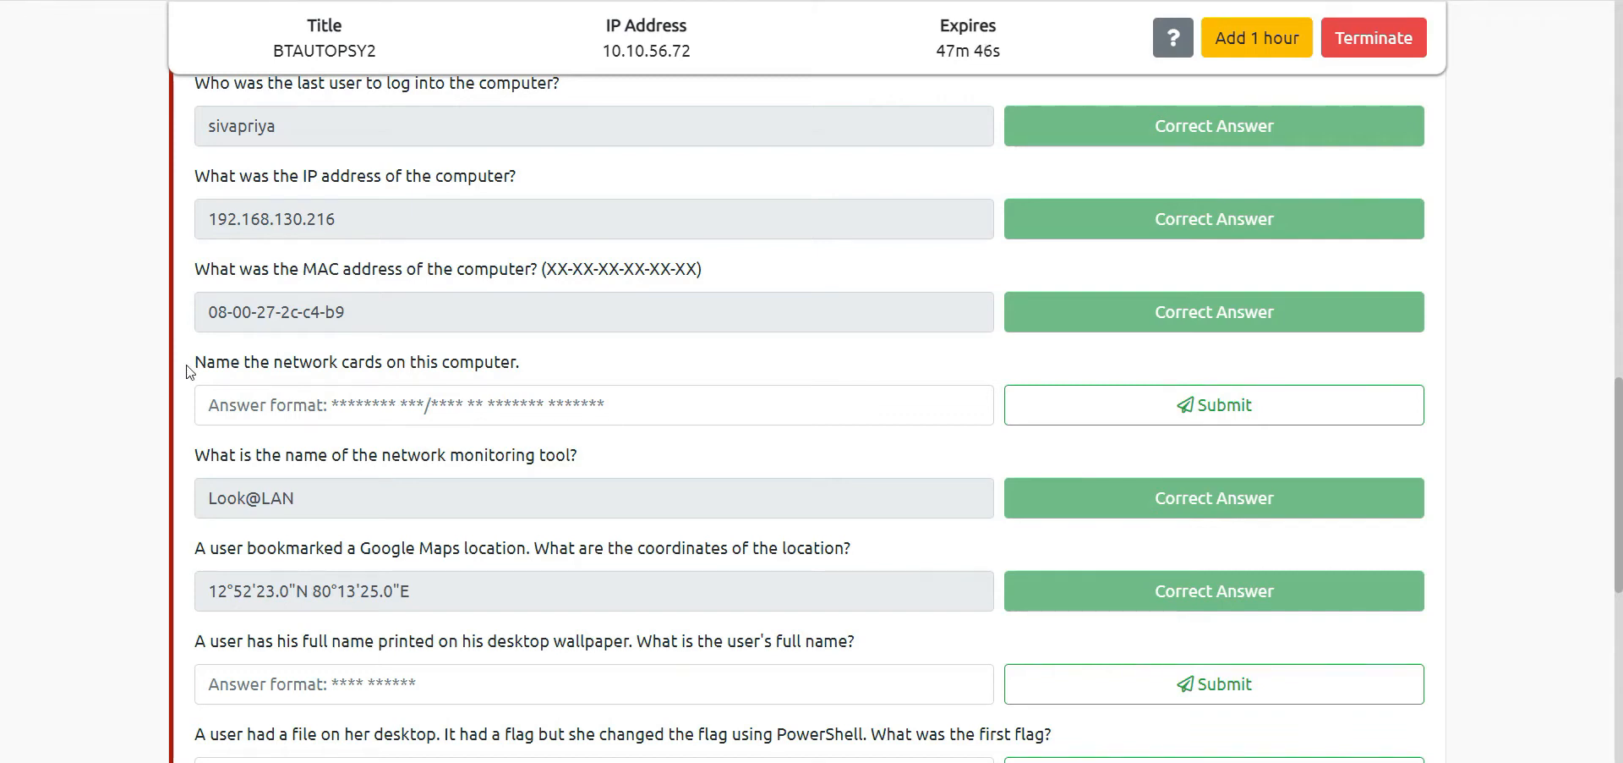
pyautogui.moveTo(194, 361); pyautogui.dragTo(542, 380)
pyautogui.click(549, 367)
# - Switch to Autopsy and inspect the result details of the HASAN2.E01 data source
pyautogui.click(414, 0)
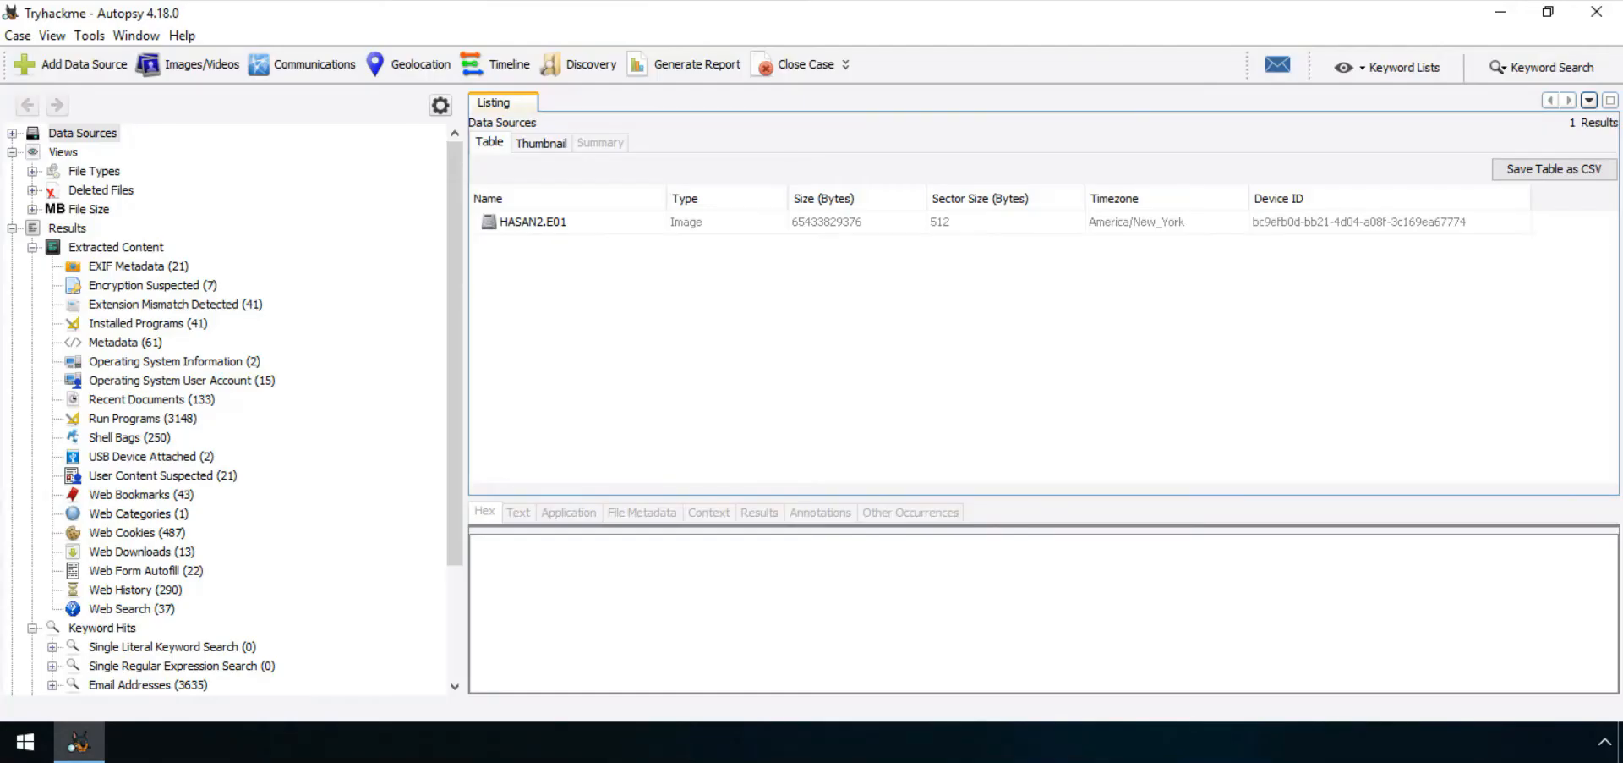
pyautogui.scroll(-4, 167, 285)
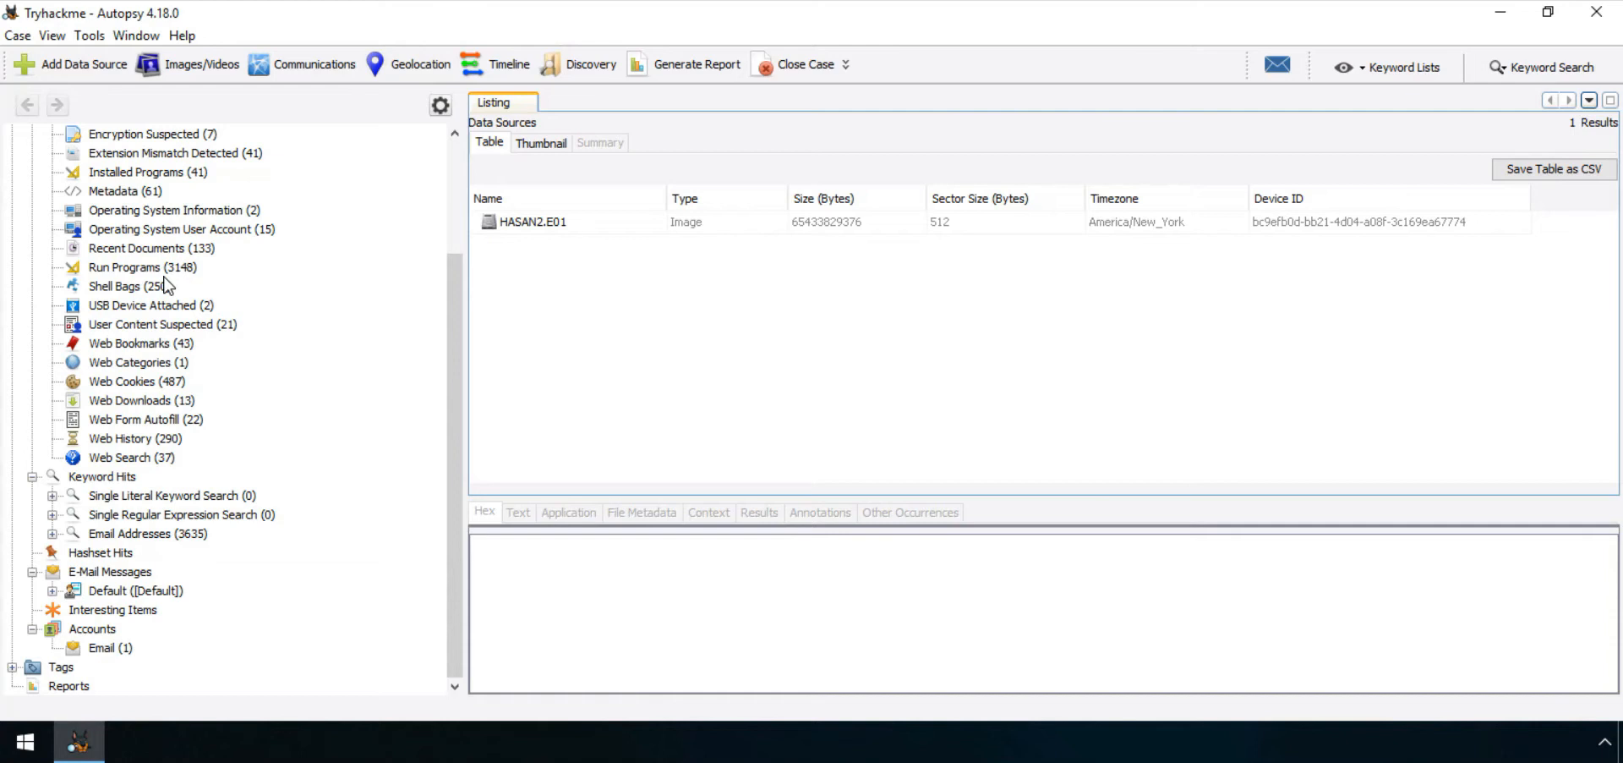
pyautogui.scroll(4, 184, 460)
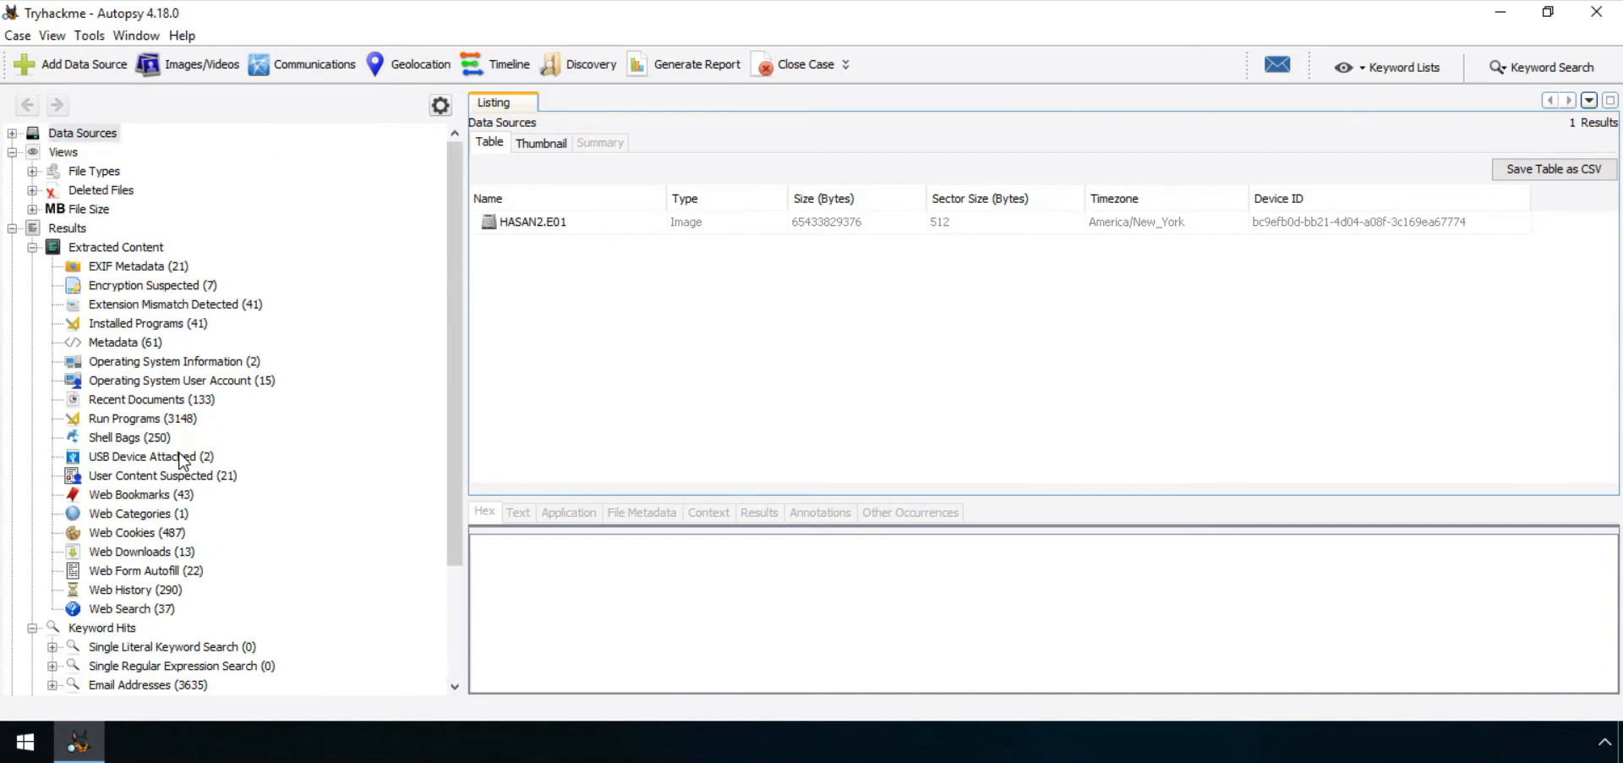
pyautogui.click(80, 134)
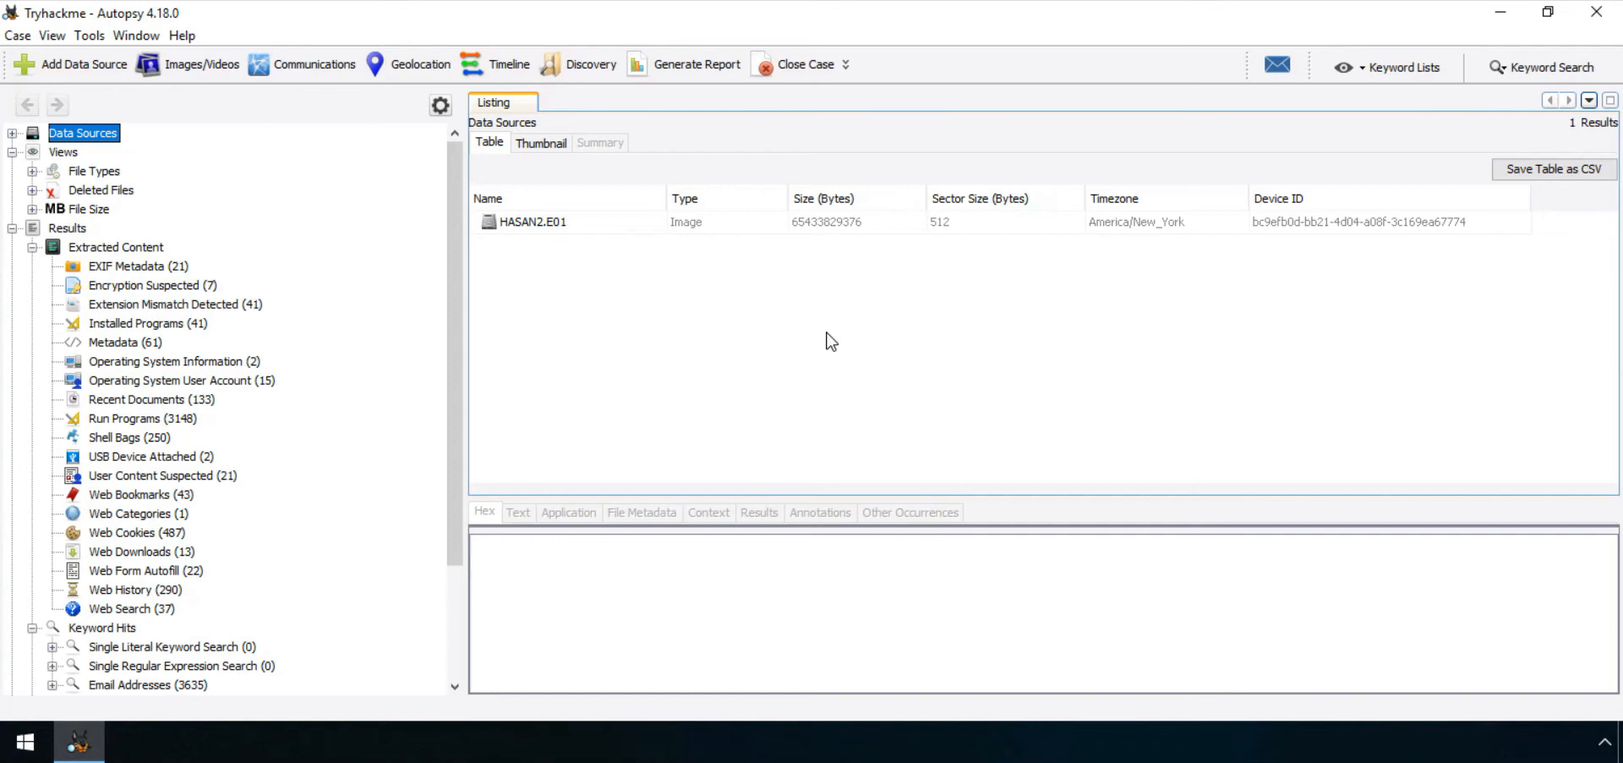
pyautogui.click(757, 225)
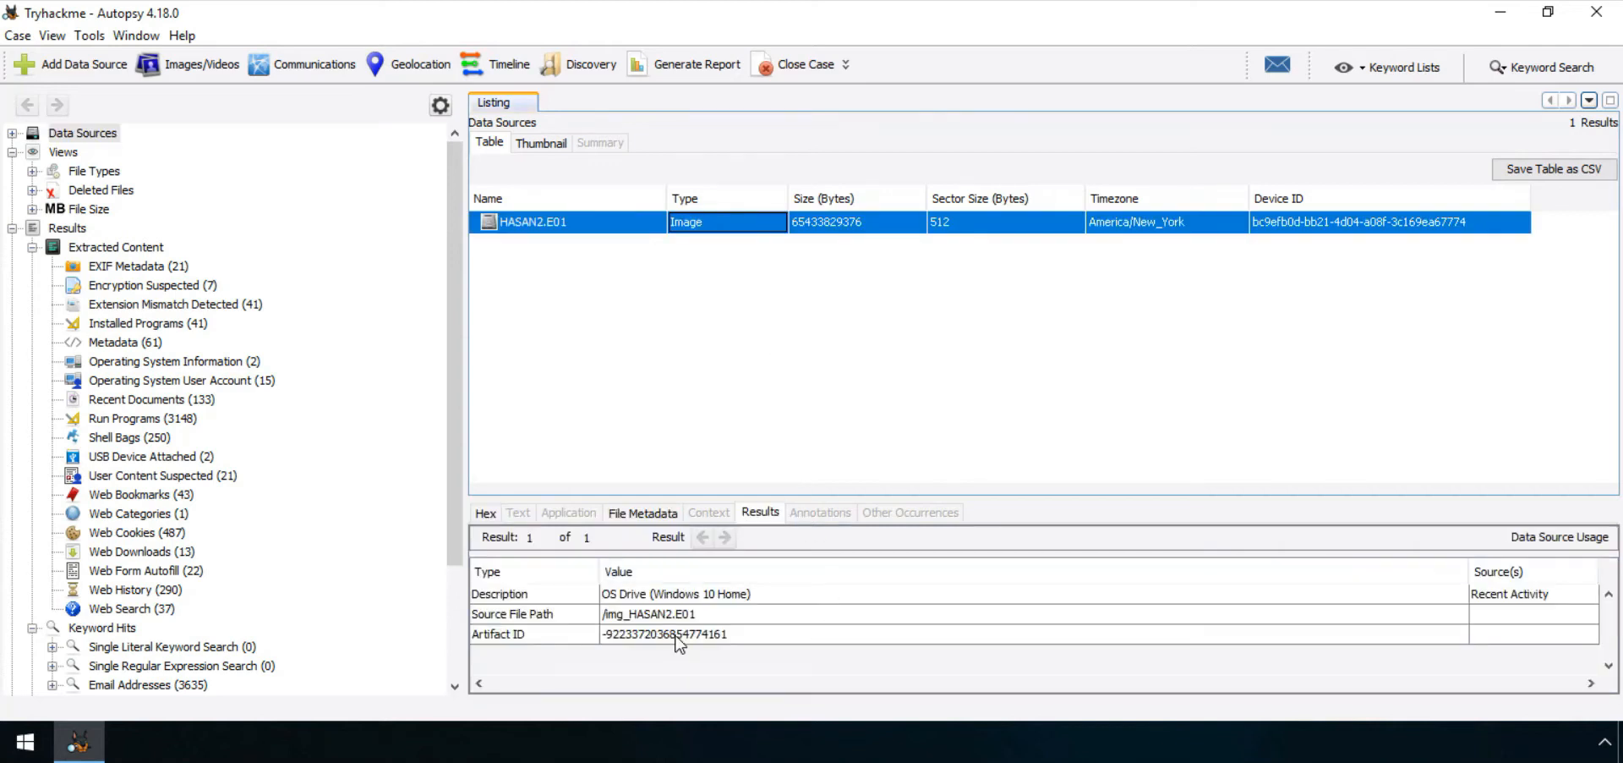
pyautogui.click(631, 599)
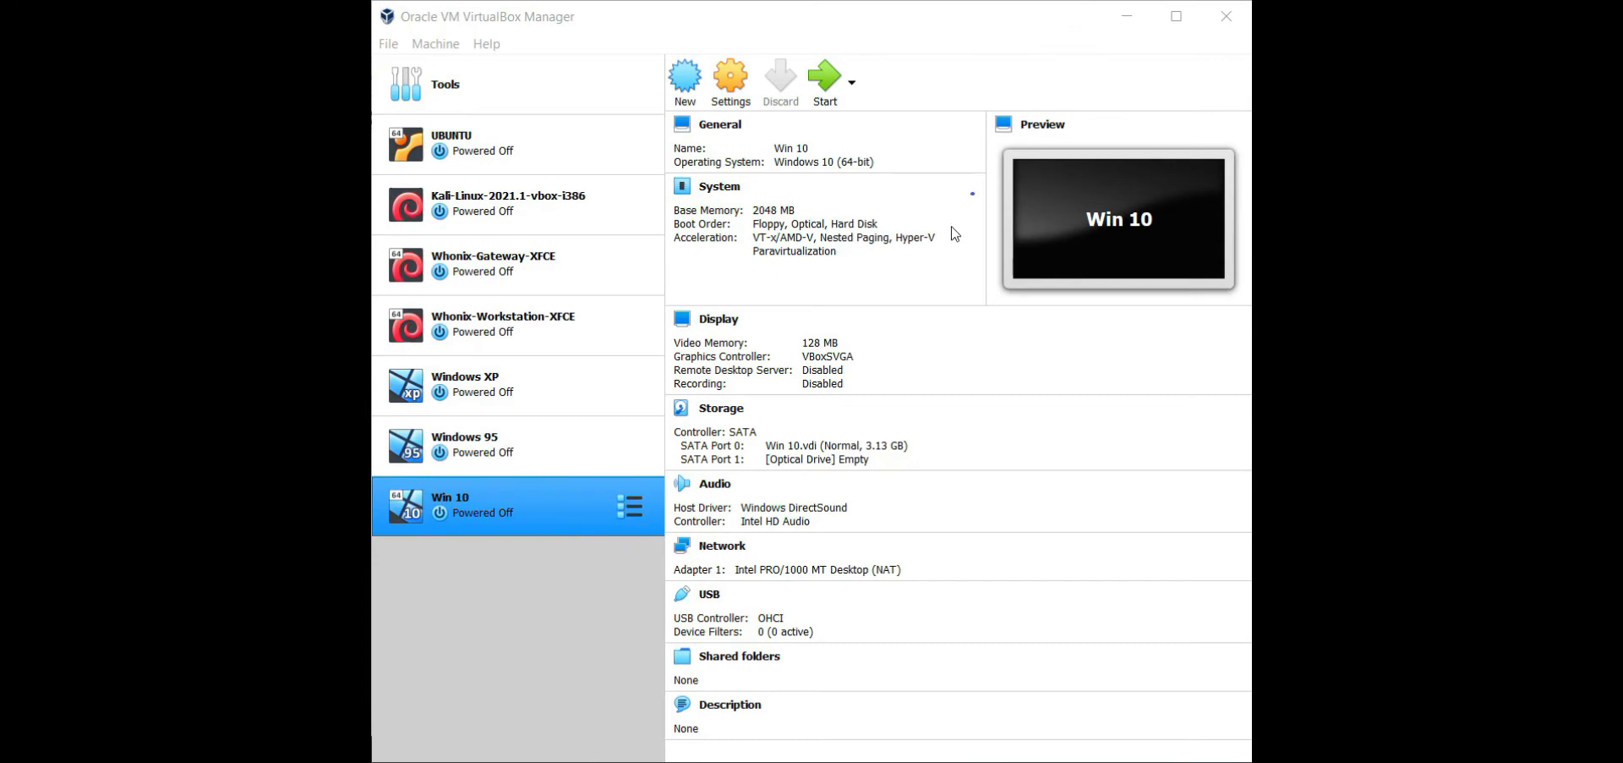
pyautogui.moveTo(975, 551)
pyautogui.mouseDown()
pyautogui.moveTo(760, 543)
pyautogui.moveTo(711, 568)
pyautogui.moveTo(793, 580)
pyautogui.moveTo(968, 557)
pyautogui.moveTo(957, 577)
pyautogui.moveTo(910, 561)
pyautogui.moveTo(1087, 529)
pyautogui.moveTo(1081, 558)
pyautogui.mouseUp()
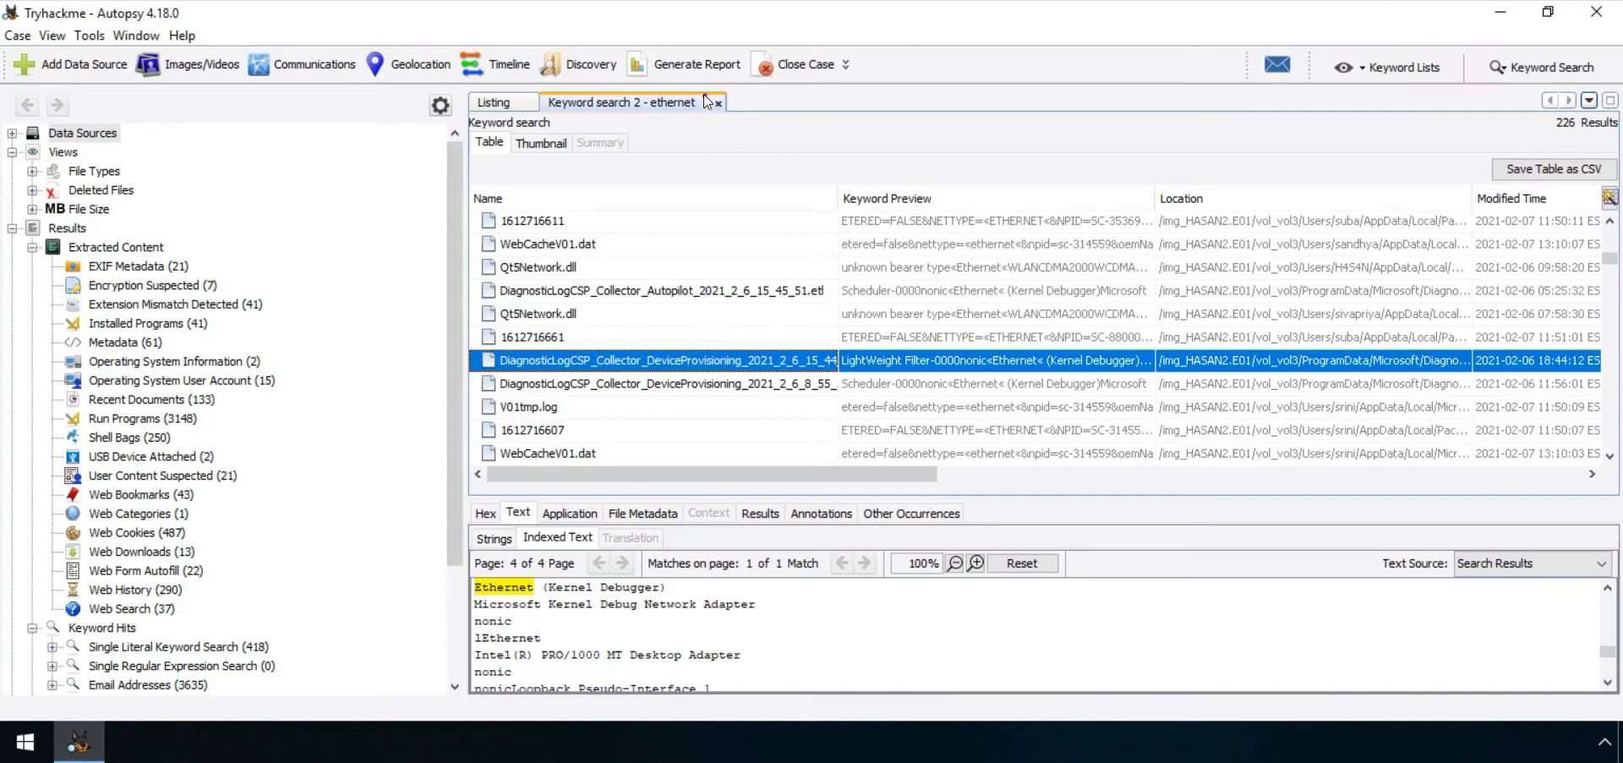
pyautogui.moveTo(554, 88)
pyautogui.mouseDown()
pyautogui.moveTo(587, 146)
pyautogui.moveTo(706, 99)
pyautogui.mouseUp()
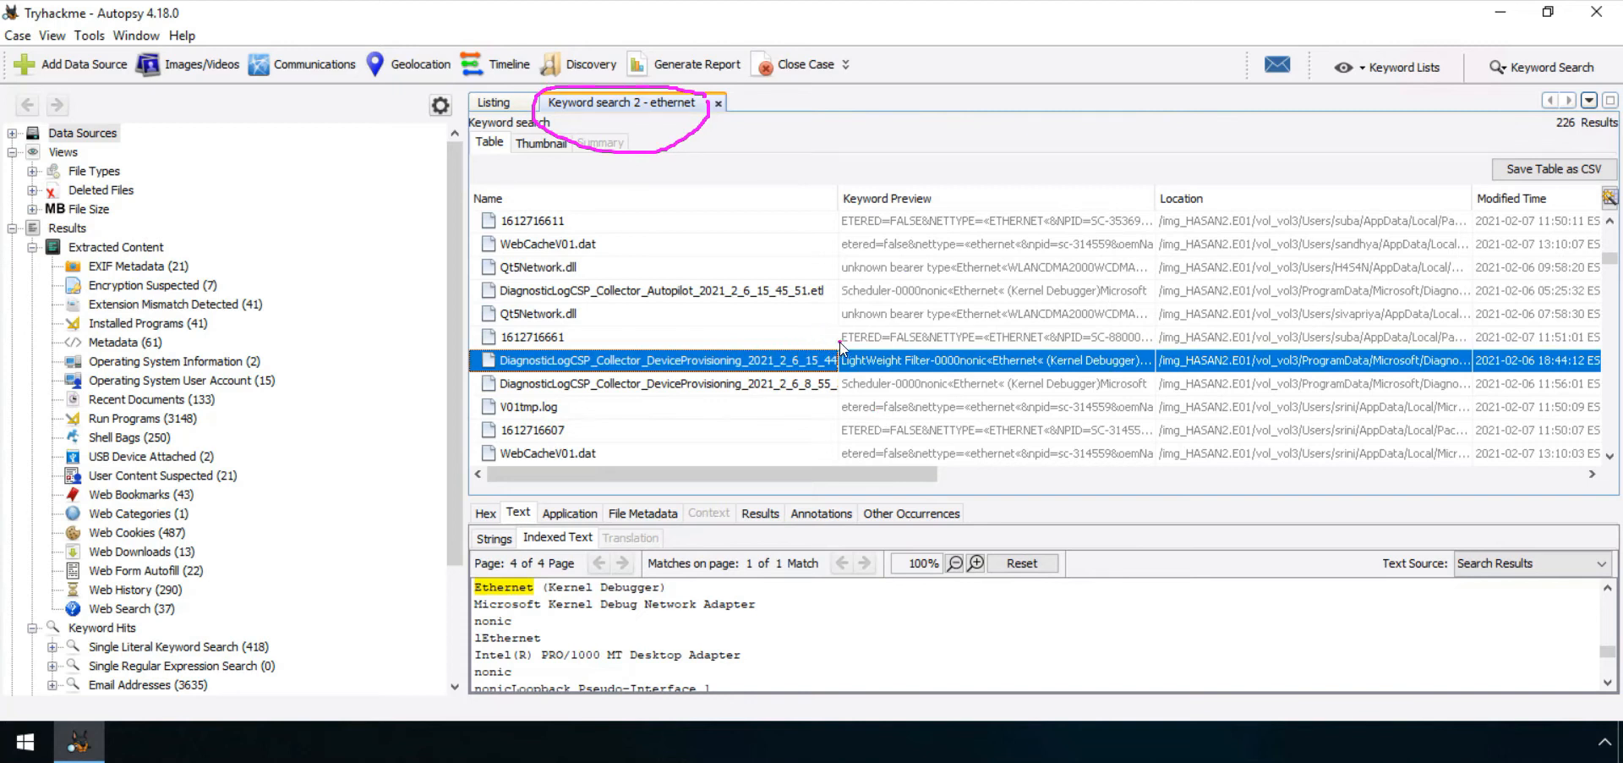
pyautogui.moveTo(1150, 353)
pyautogui.mouseDown()
pyautogui.moveTo(930, 323)
pyautogui.moveTo(578, 320)
pyautogui.moveTo(477, 351)
pyautogui.moveTo(837, 418)
pyautogui.moveTo(1176, 377)
pyautogui.moveTo(1118, 351)
pyautogui.mouseUp()
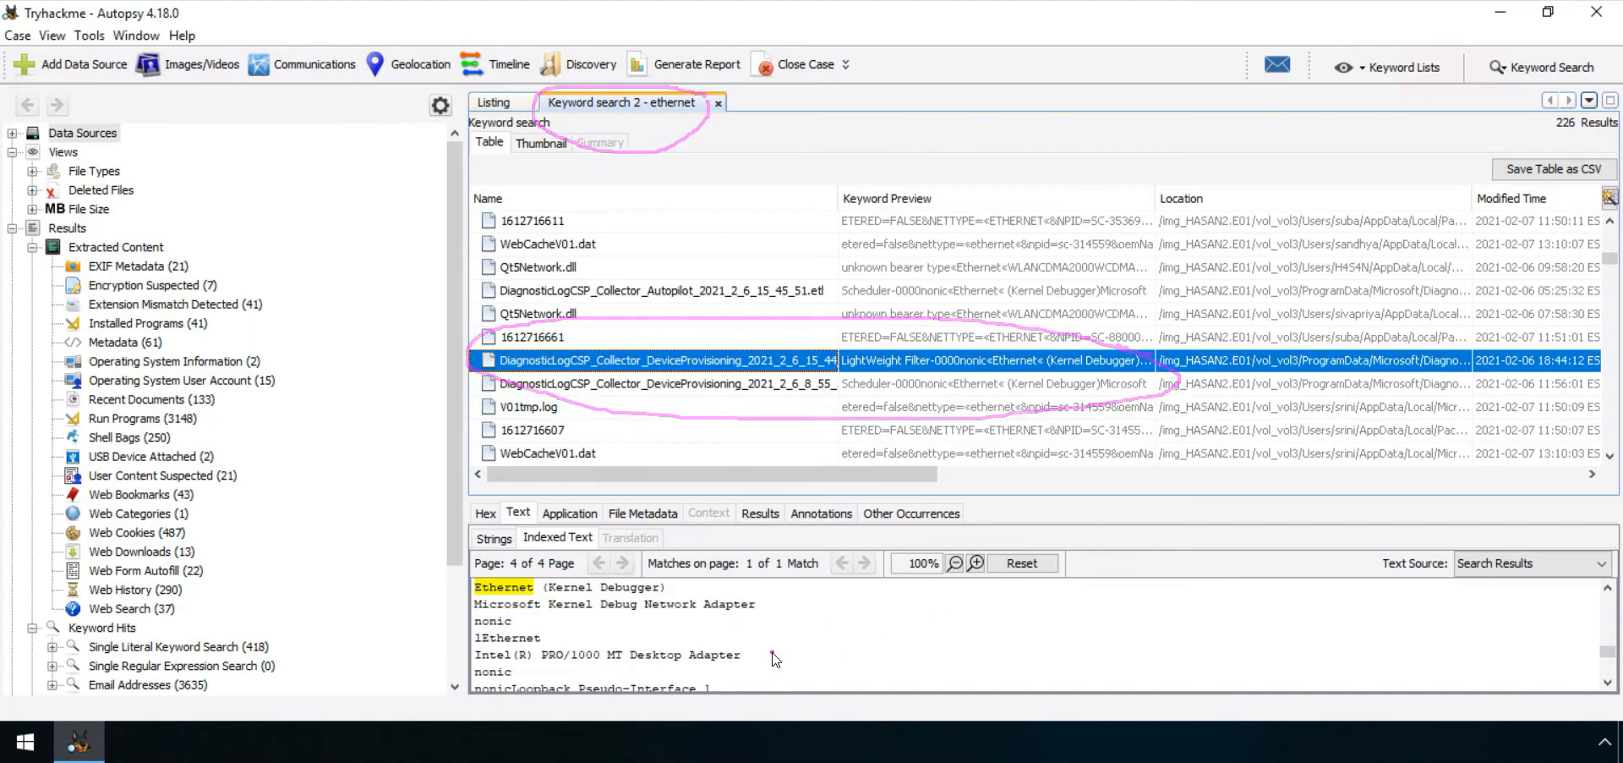
pyautogui.moveTo(773, 652)
pyautogui.mouseDown()
pyautogui.moveTo(571, 622)
pyautogui.moveTo(464, 649)
pyautogui.moveTo(497, 681)
pyautogui.moveTo(702, 698)
pyautogui.moveTo(774, 651)
pyautogui.mouseUp()
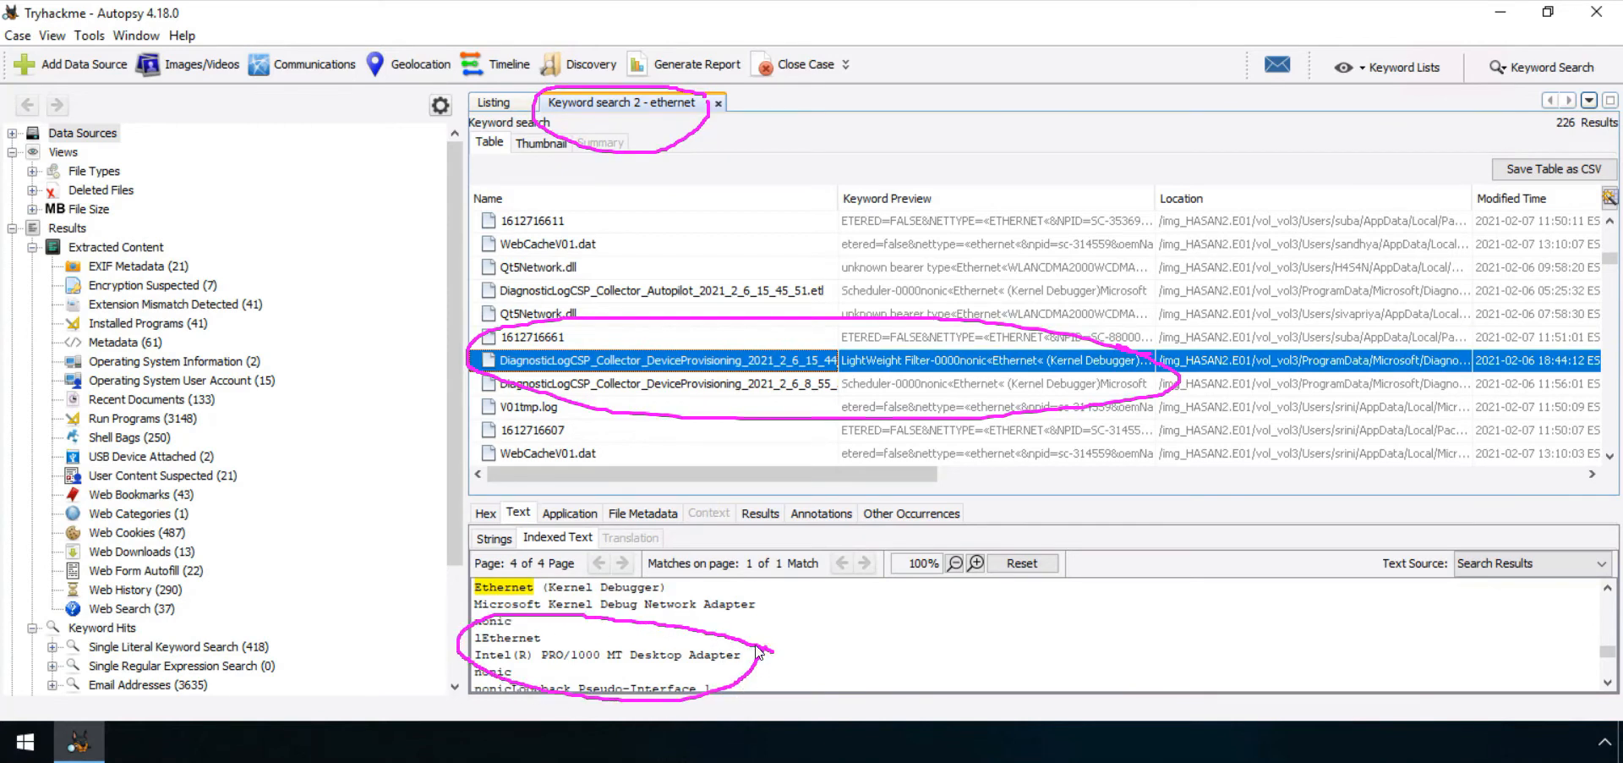
pyautogui.press('Escape')
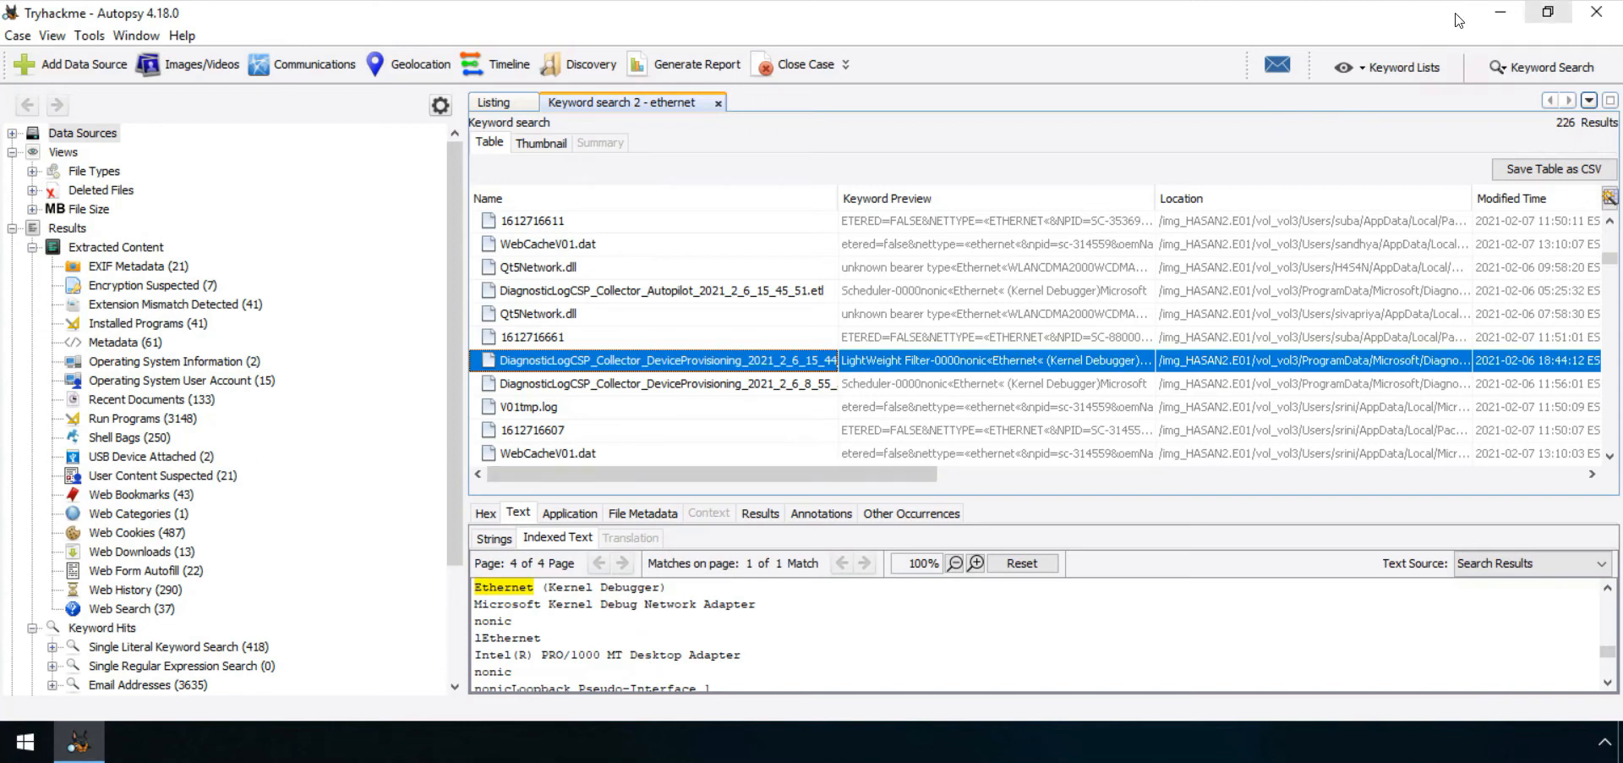
pyautogui.moveTo(1092, 620); pyautogui.dragTo(1235, 583)
pyautogui.moveTo(1165, 636); pyautogui.dragTo(1315, 611)
pyautogui.moveTo(796, 653)
pyautogui.mouseDown()
pyautogui.moveTo(541, 640)
pyautogui.moveTo(482, 678)
pyautogui.moveTo(685, 708)
pyautogui.moveTo(782, 667)
pyautogui.mouseUp()
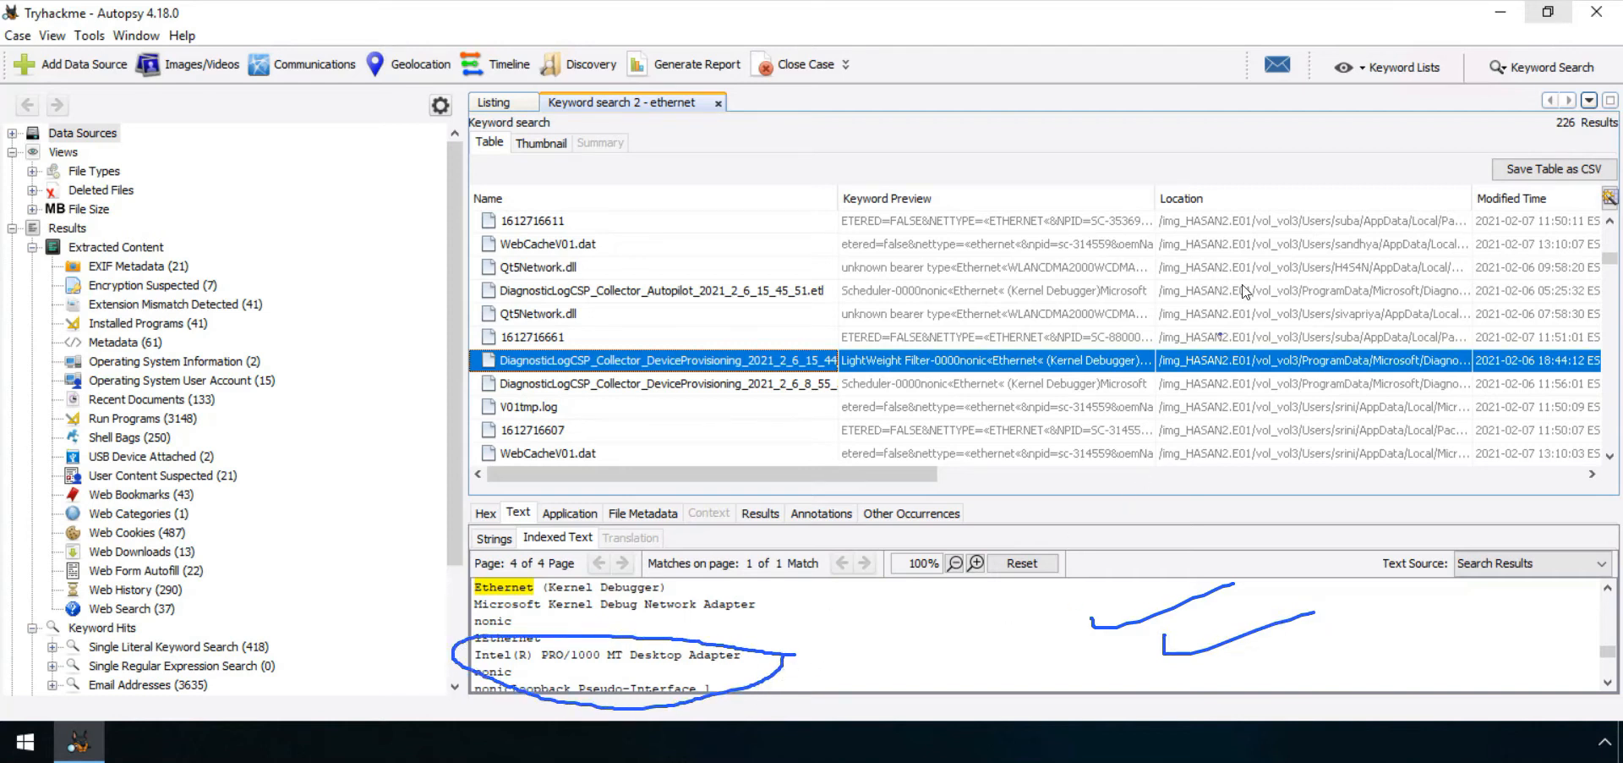
pyautogui.click(1454, 0)
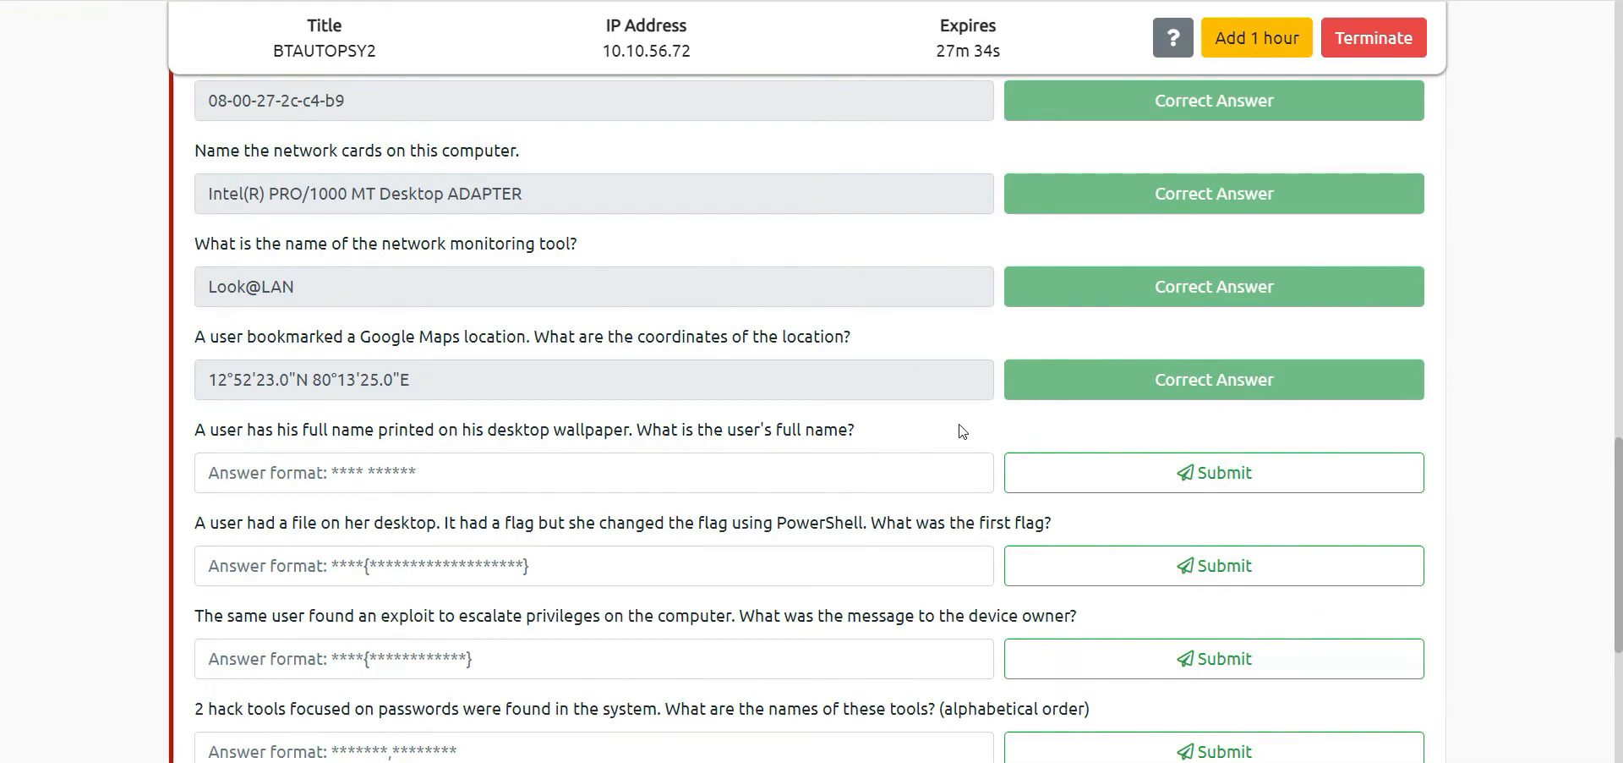
# - Review the network cards answer and read the question about the user's full name on his desktop wallpaper
pyautogui.moveTo(532, 197); pyautogui.dragTo(201, 207)
pyautogui.click(580, 159)
pyautogui.moveTo(195, 432); pyautogui.dragTo(629, 431)
pyautogui.moveTo(860, 435); pyautogui.dragTo(760, 431)
pyautogui.click(914, 424)
pyautogui.moveTo(44, 160)
pyautogui.mouseDown()
pyautogui.moveTo(53, 204)
pyautogui.moveTo(71, 161)
pyautogui.moveTo(123, 202)
pyautogui.moveTo(123, 176)
pyautogui.moveTo(34, 211)
pyautogui.moveTo(145, 147)
pyautogui.mouseUp()
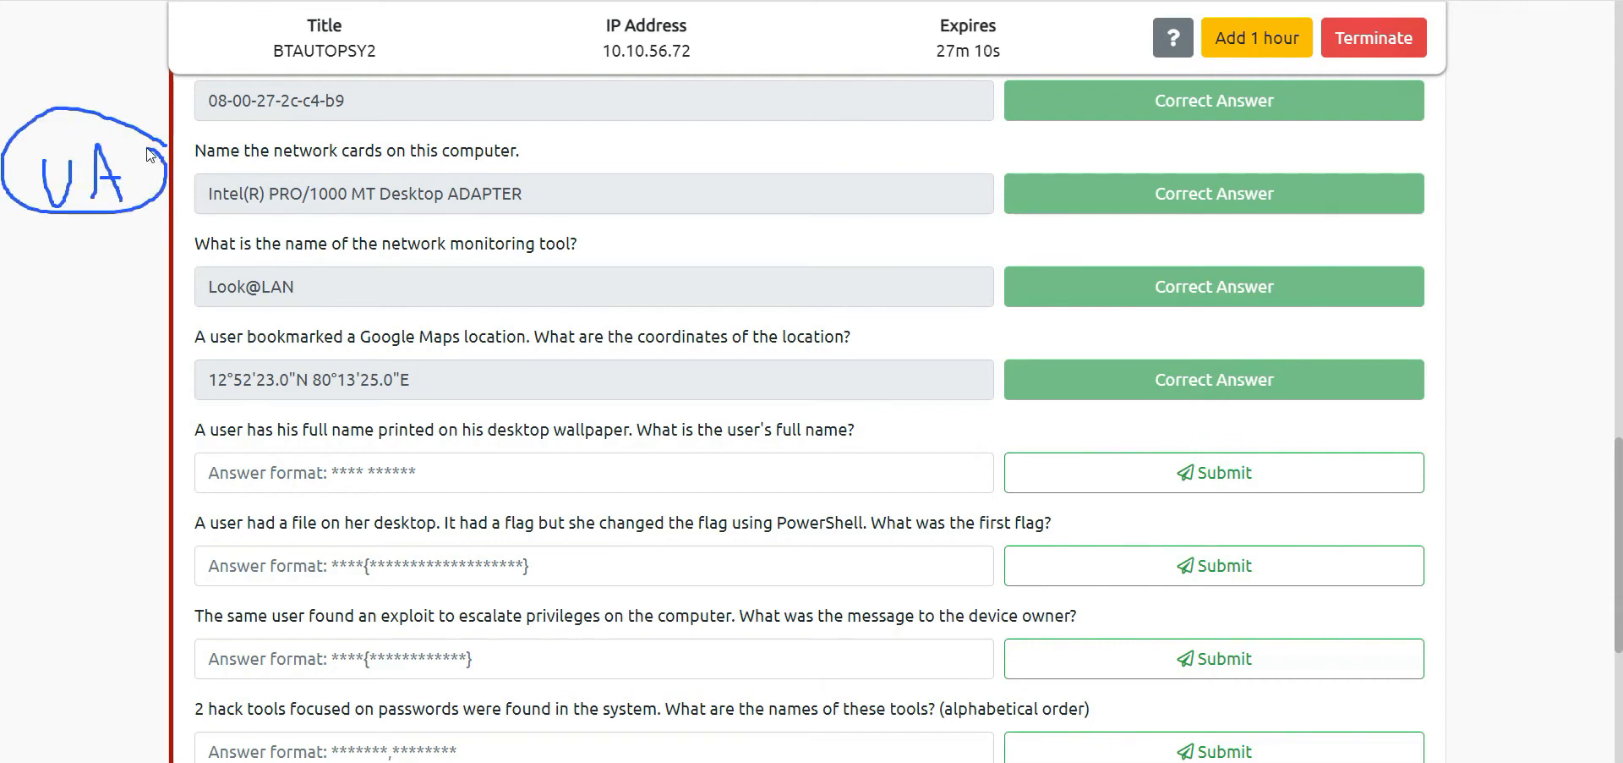
pyautogui.moveTo(103, 213)
pyautogui.mouseDown()
pyautogui.moveTo(89, 293)
pyautogui.moveTo(122, 296)
pyautogui.mouseUp()
pyautogui.moveTo(45, 393)
pyautogui.mouseDown()
pyautogui.moveTo(61, 362)
pyautogui.moveTo(79, 398)
pyautogui.moveTo(36, 324)
pyautogui.moveTo(119, 393)
pyautogui.moveTo(112, 364)
pyautogui.mouseUp()
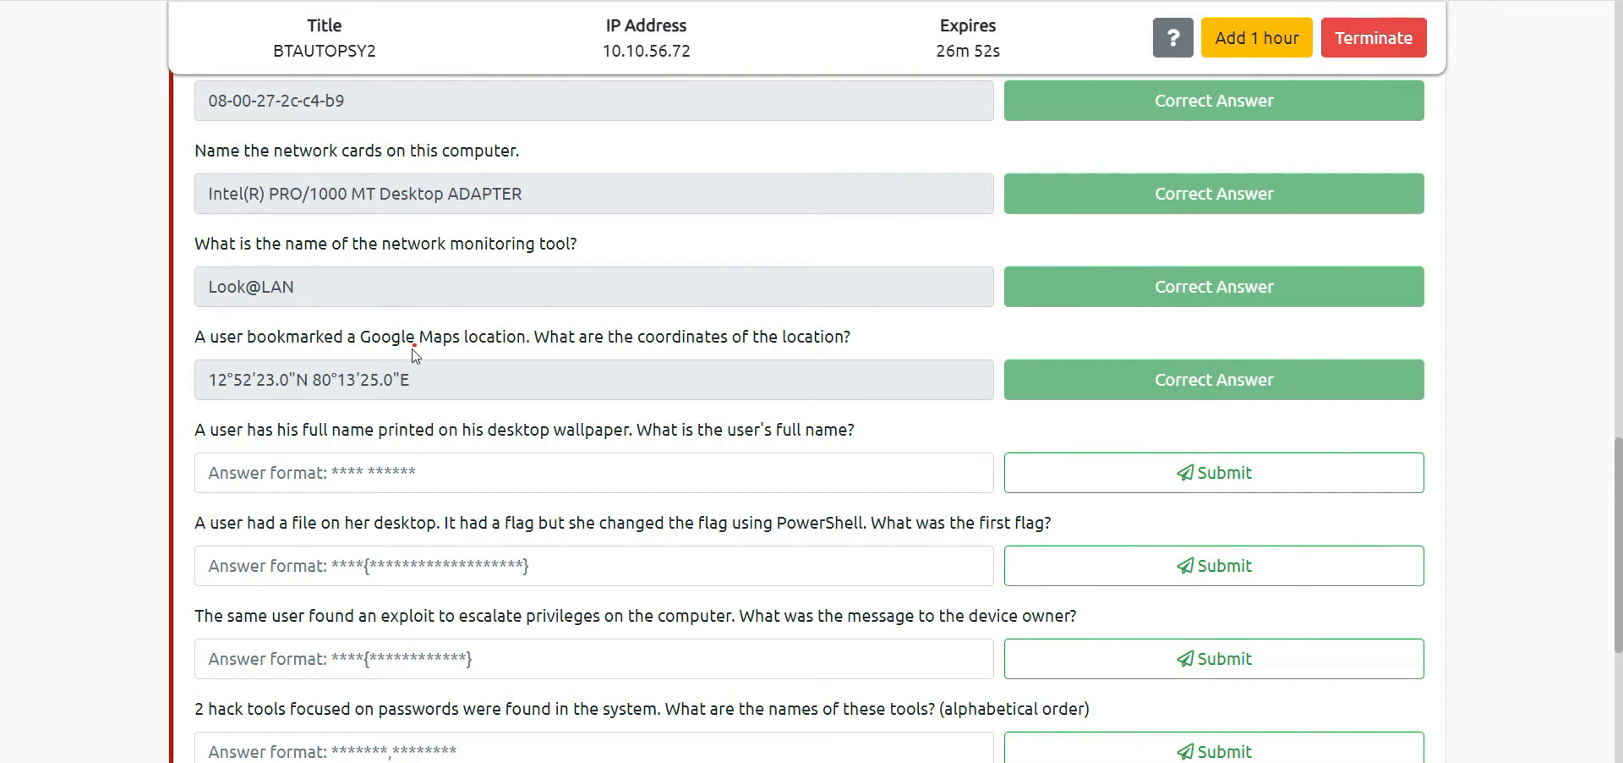
pyautogui.moveTo(626, 412)
pyautogui.mouseDown()
pyautogui.moveTo(487, 416)
pyautogui.moveTo(541, 467)
pyautogui.moveTo(644, 436)
pyautogui.moveTo(630, 414)
pyautogui.mouseUp()
# - Switch to Google and search for "where does the wallpaper is saved in windows"
pyautogui.hotkey('alt', 'Tab')
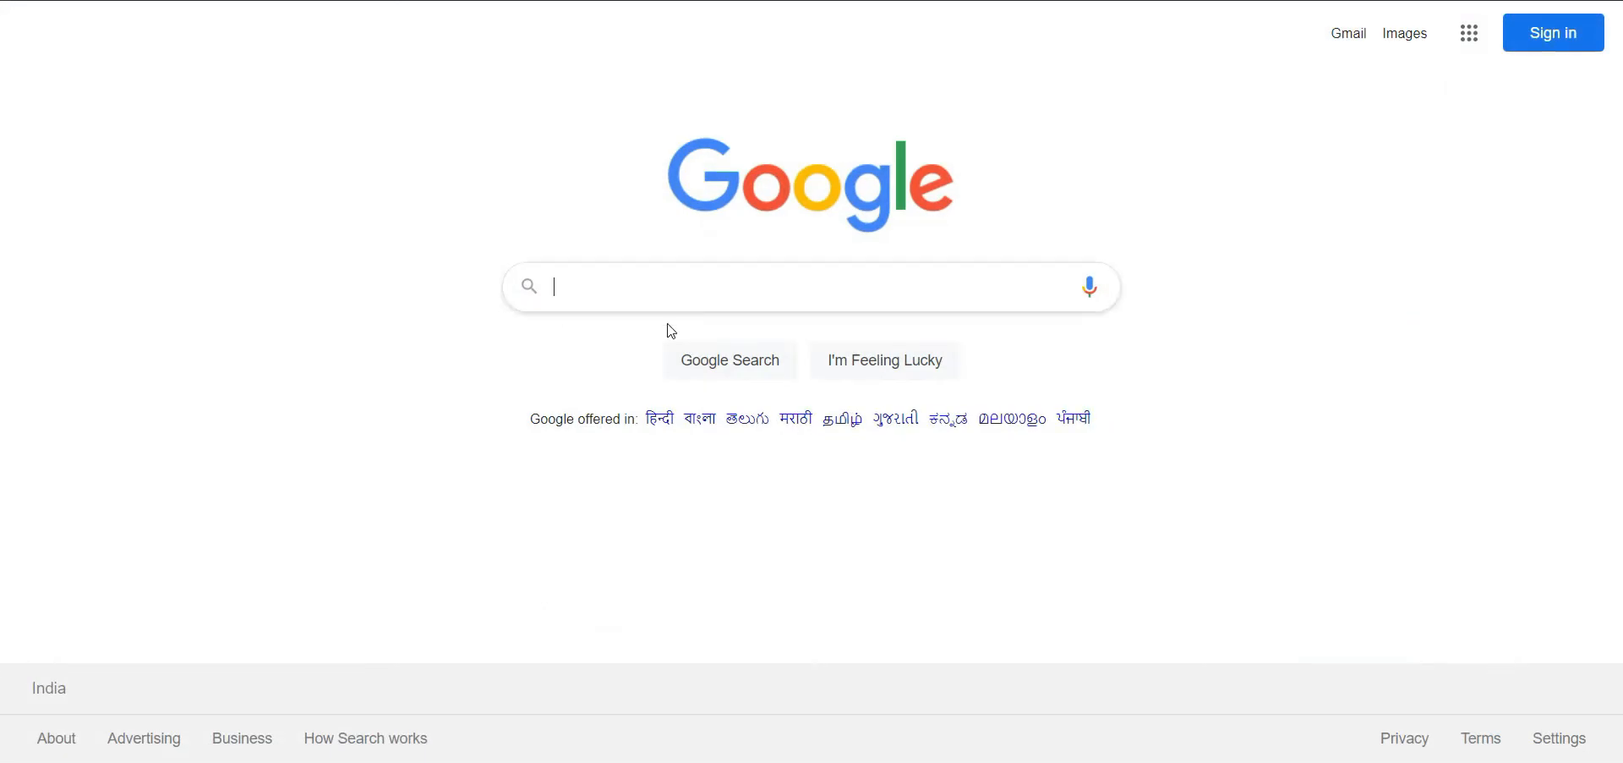
pyautogui.click(692, 295)
pyautogui.write('where does the wallpaper')
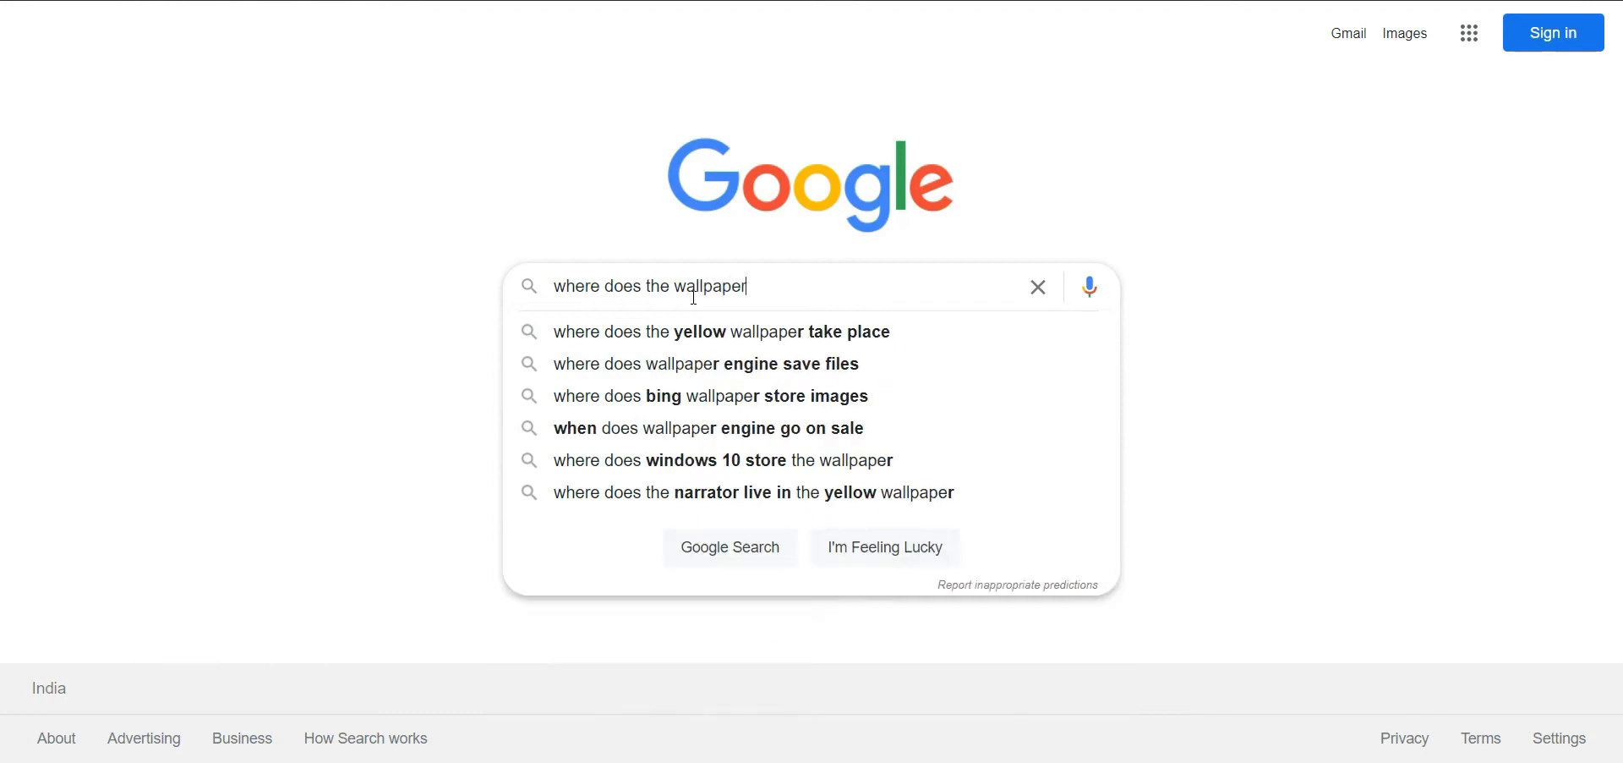
pyautogui.write(' is saved in windows')
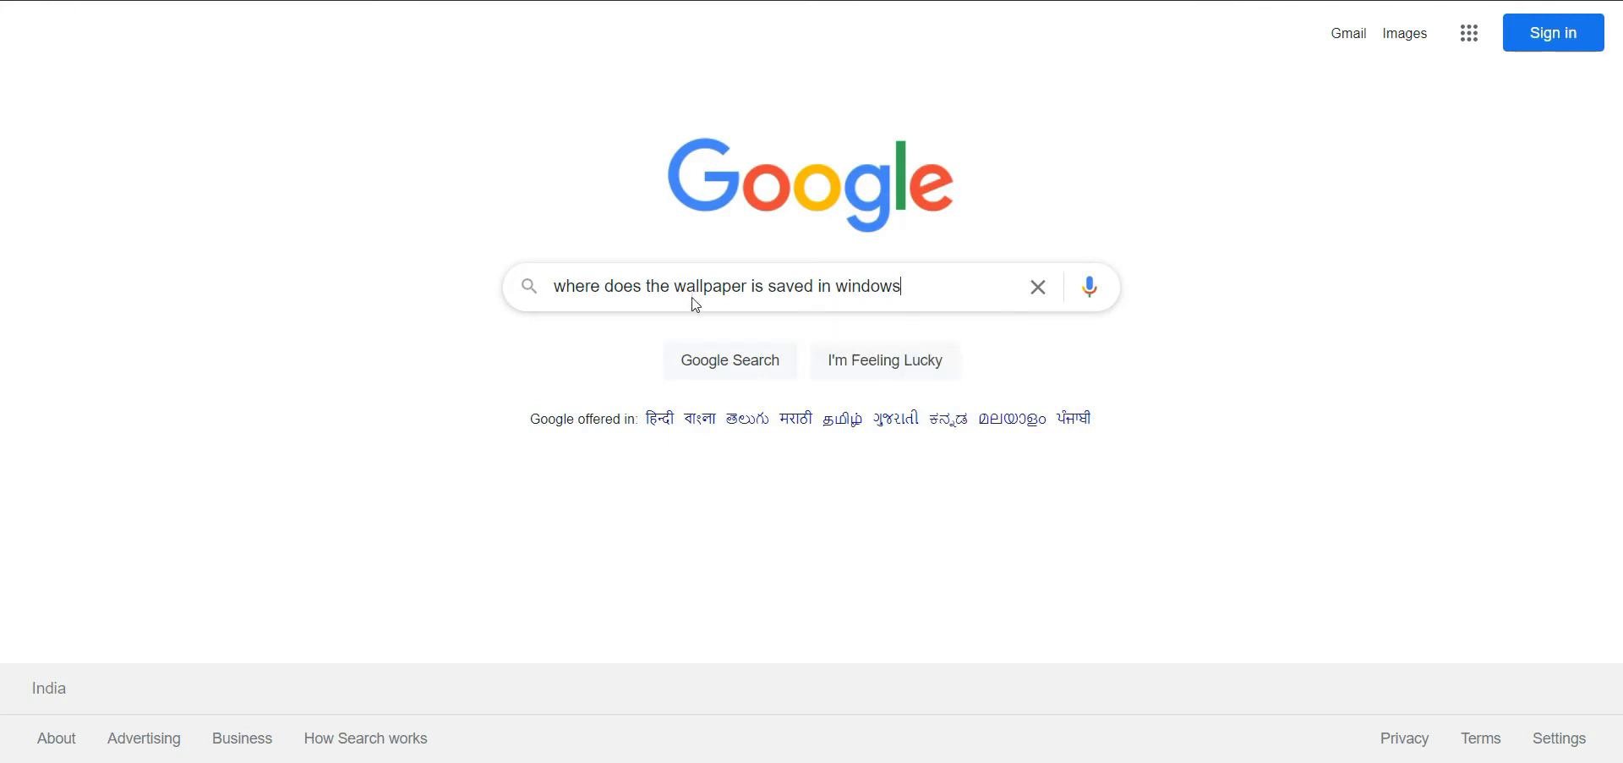
pyautogui.press('Return')
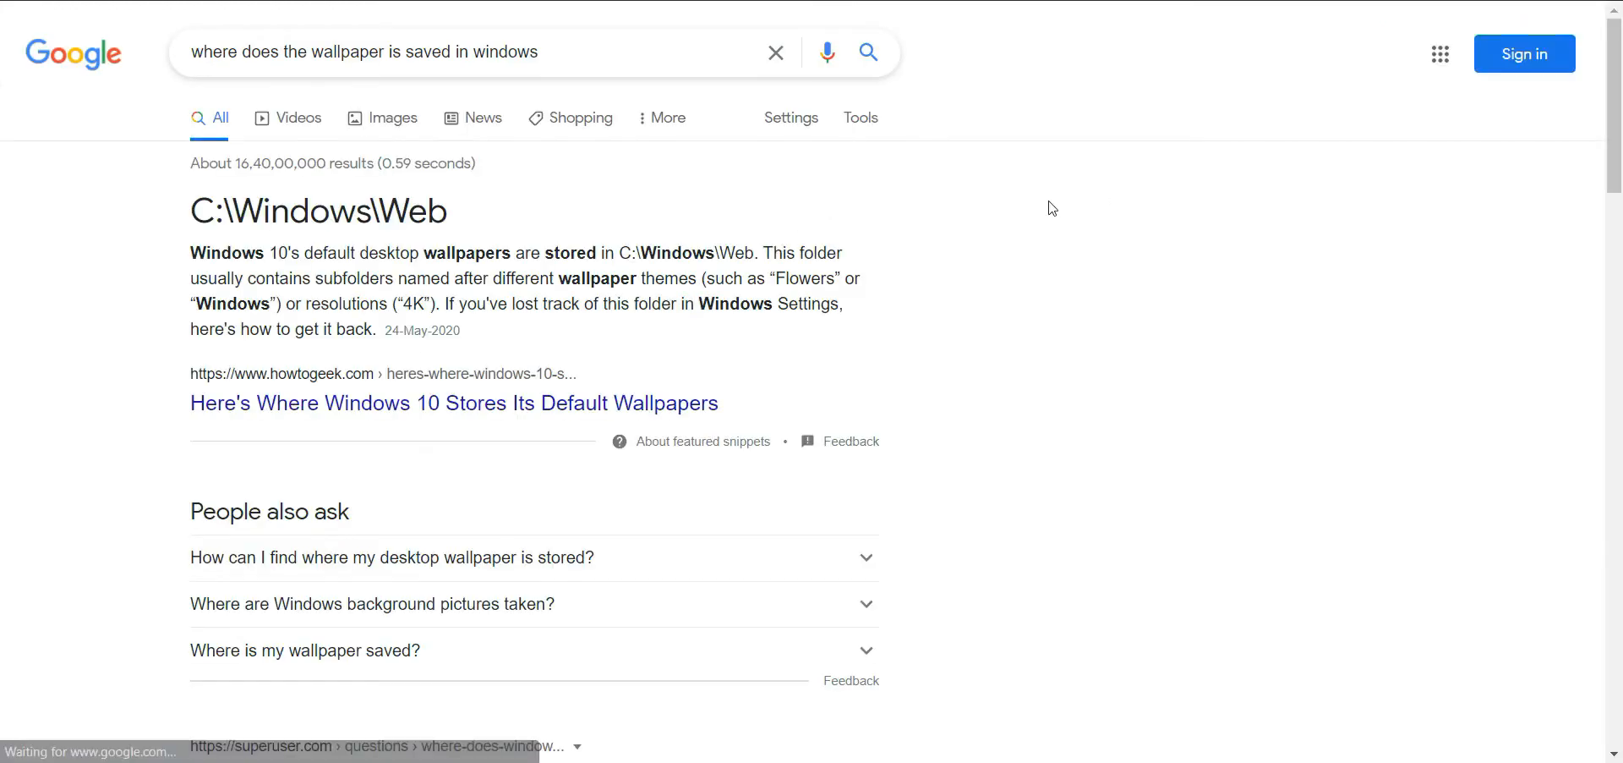
# - Review the search results and open the Super User result "Where does Windows store its current wallpaper?"
pyautogui.moveTo(174, 218); pyautogui.dragTo(576, 194)
pyautogui.click(584, 193)
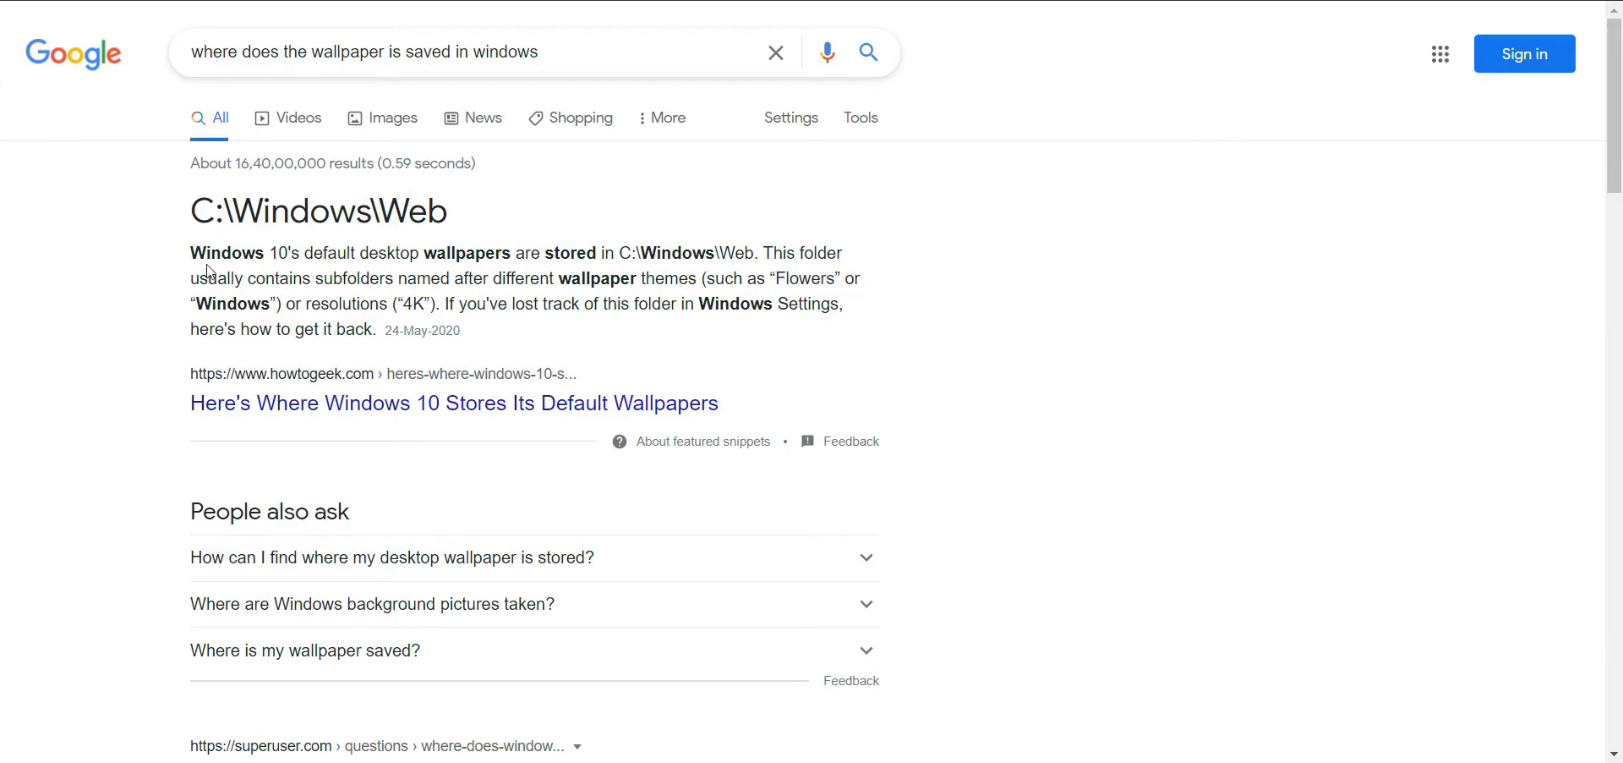
pyautogui.moveTo(303, 255); pyautogui.dragTo(497, 256)
pyautogui.click(1162, 234)
pyautogui.scroll(-5, 990, 254)
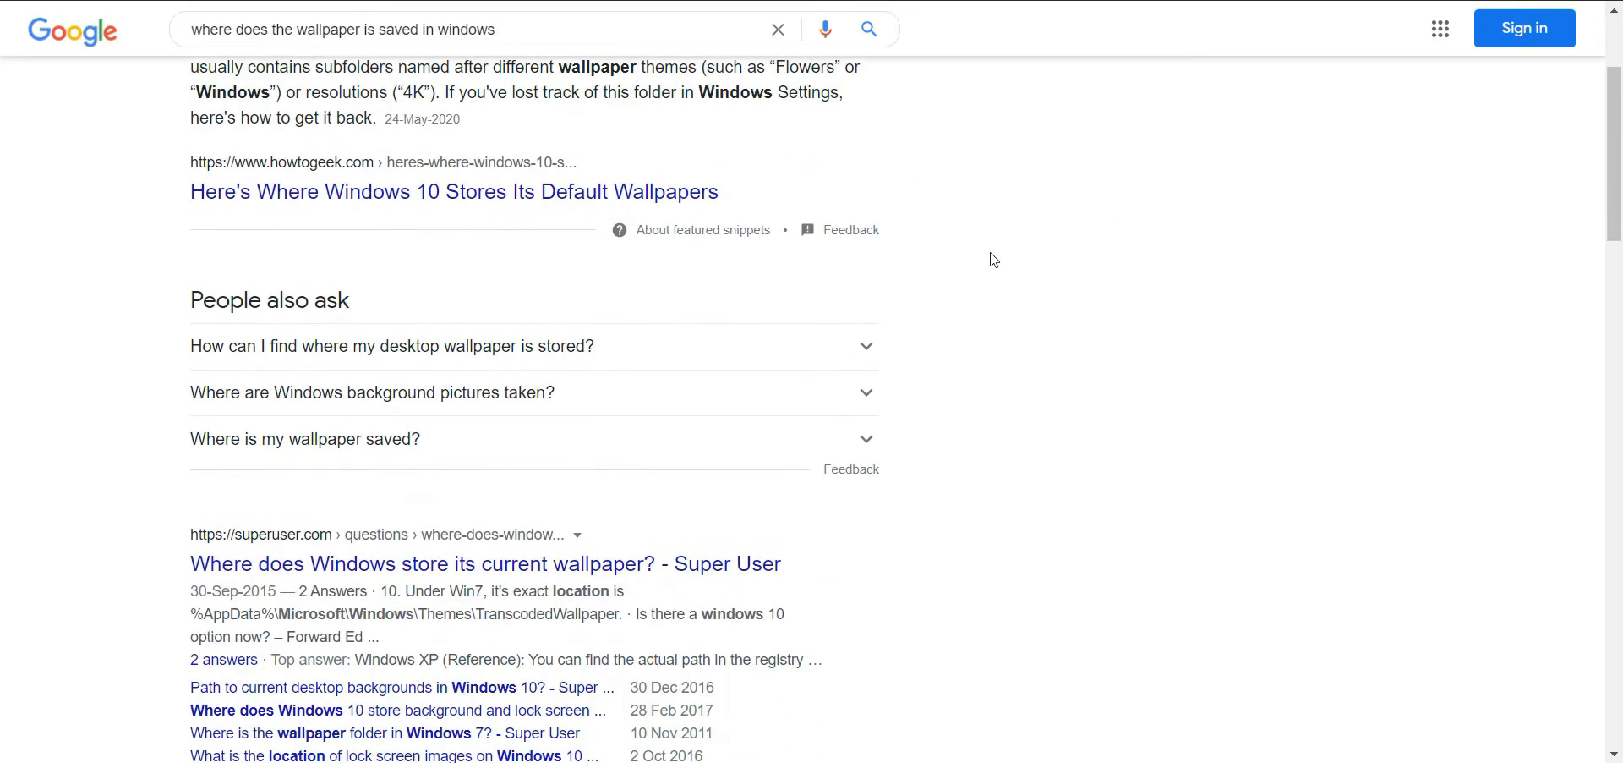
pyautogui.scroll(-3, 994, 260)
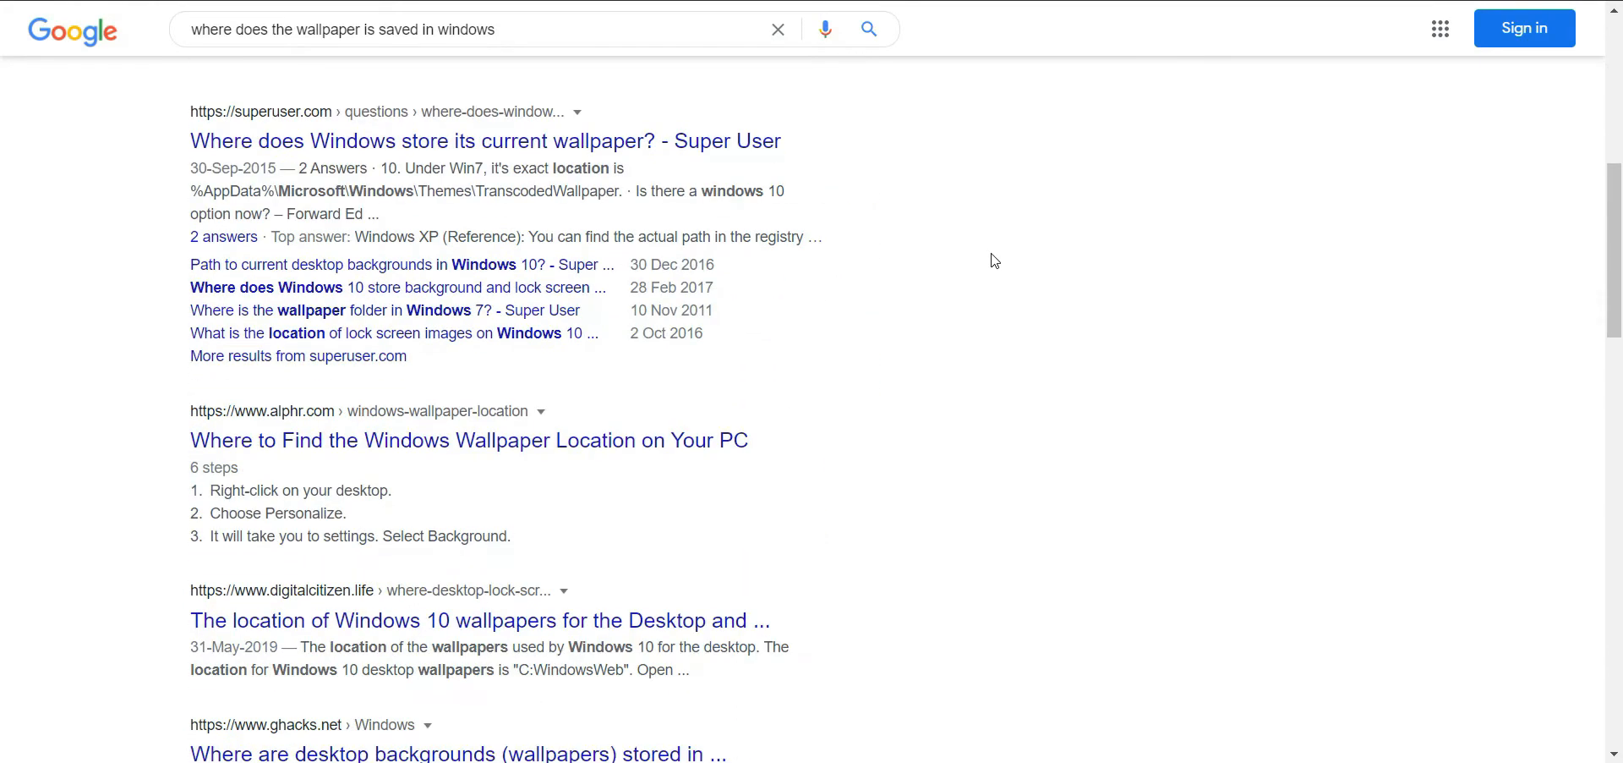
pyautogui.scroll(-3, 995, 260)
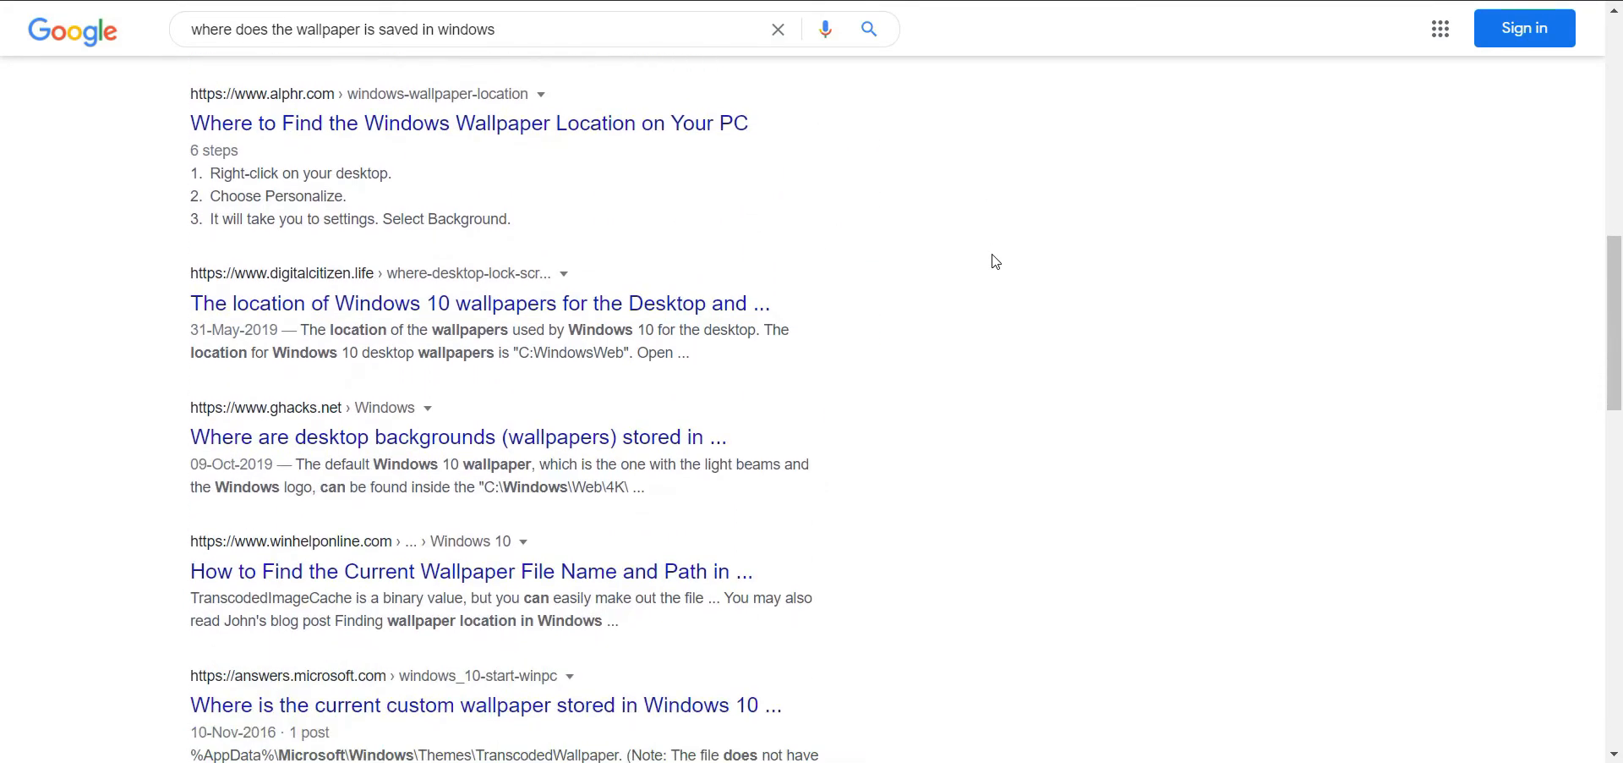
pyautogui.scroll(3, 995, 260)
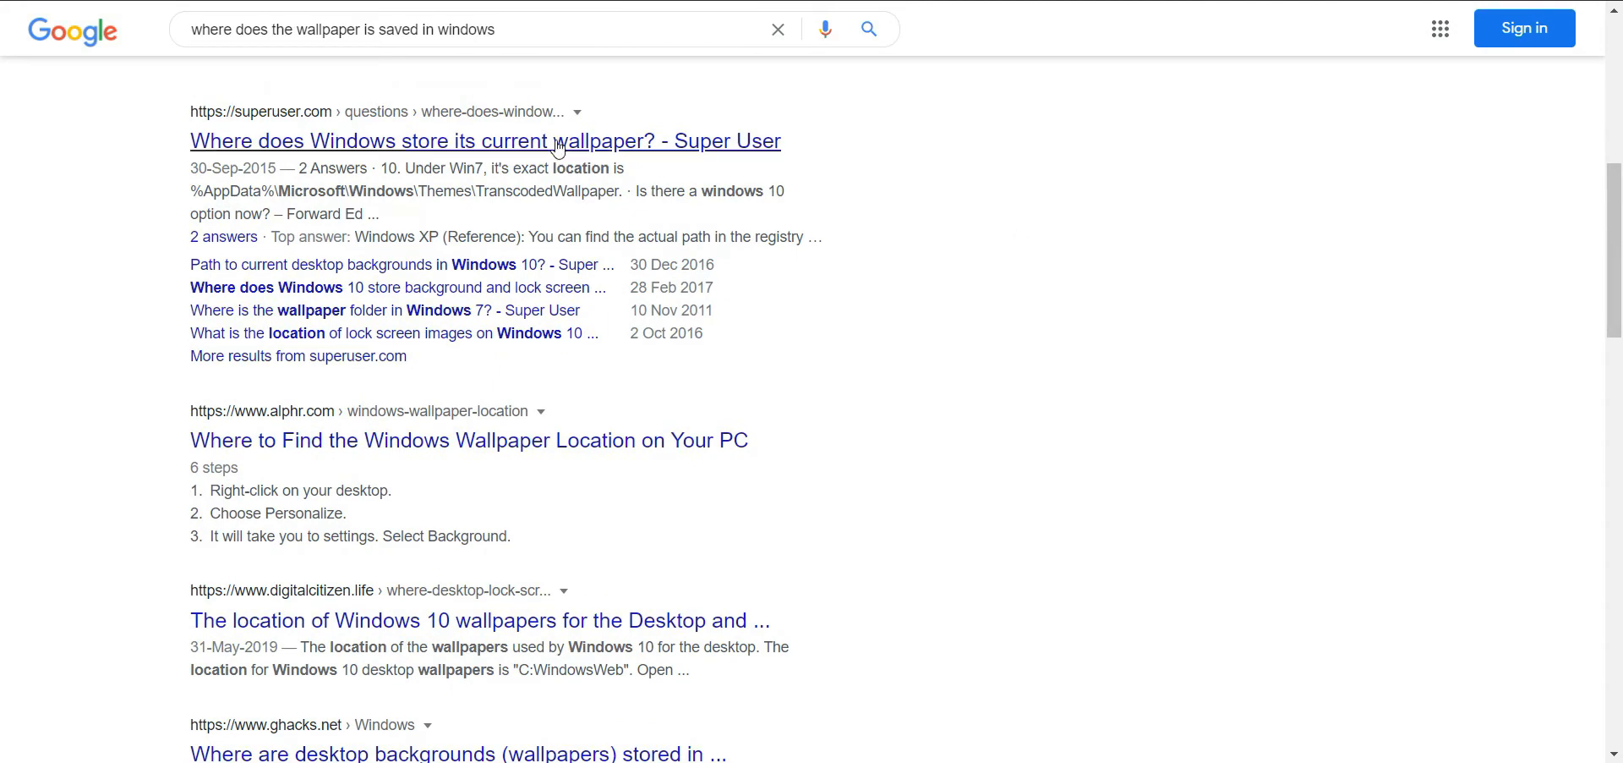
pyautogui.click(524, 143)
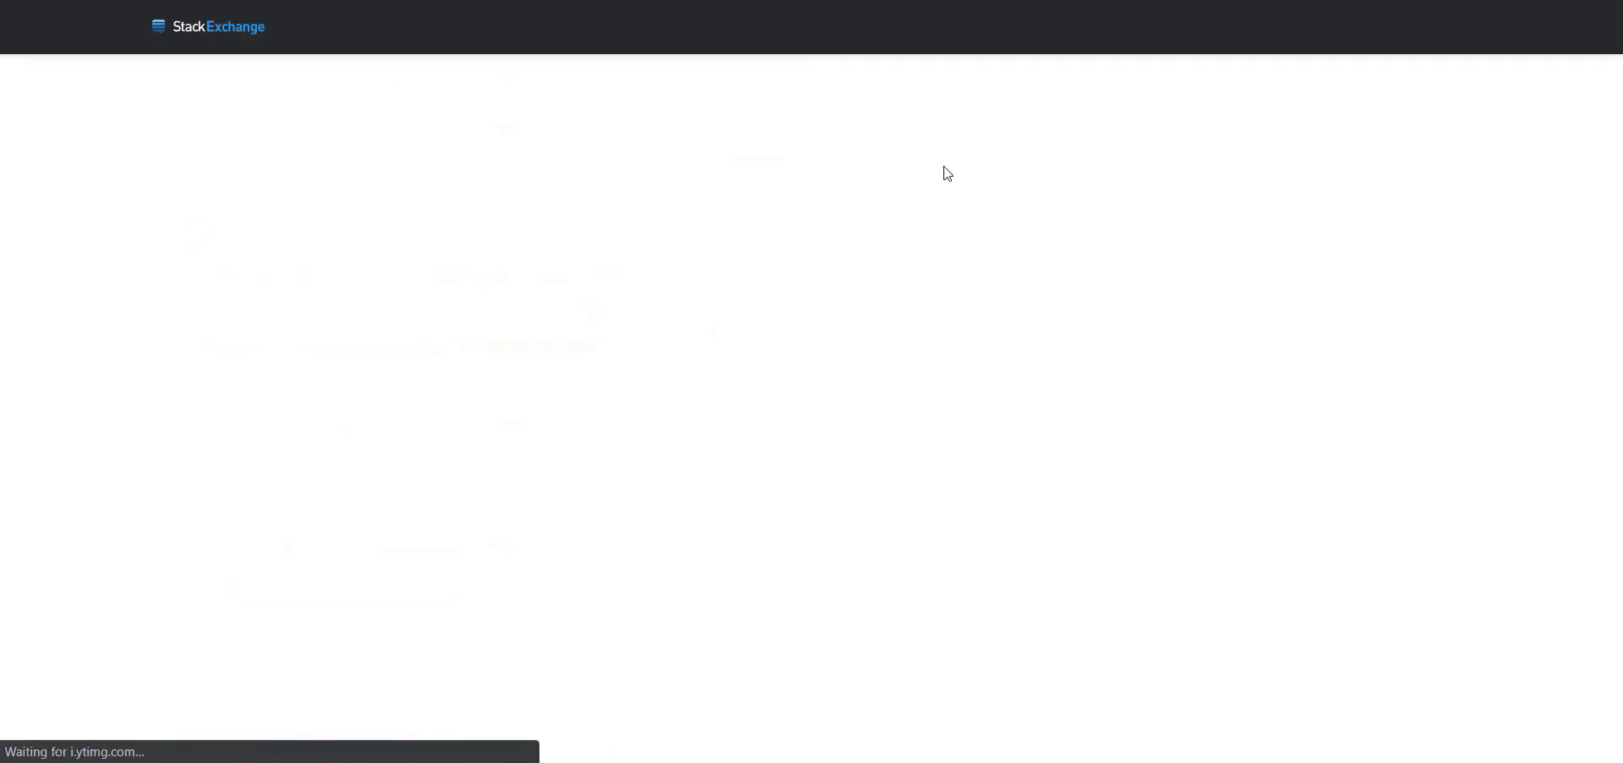
# - Examine the answers and comments on the Super User question for the folders where Windows stores wallpapers
pyautogui.scroll(-6, 709, 243)
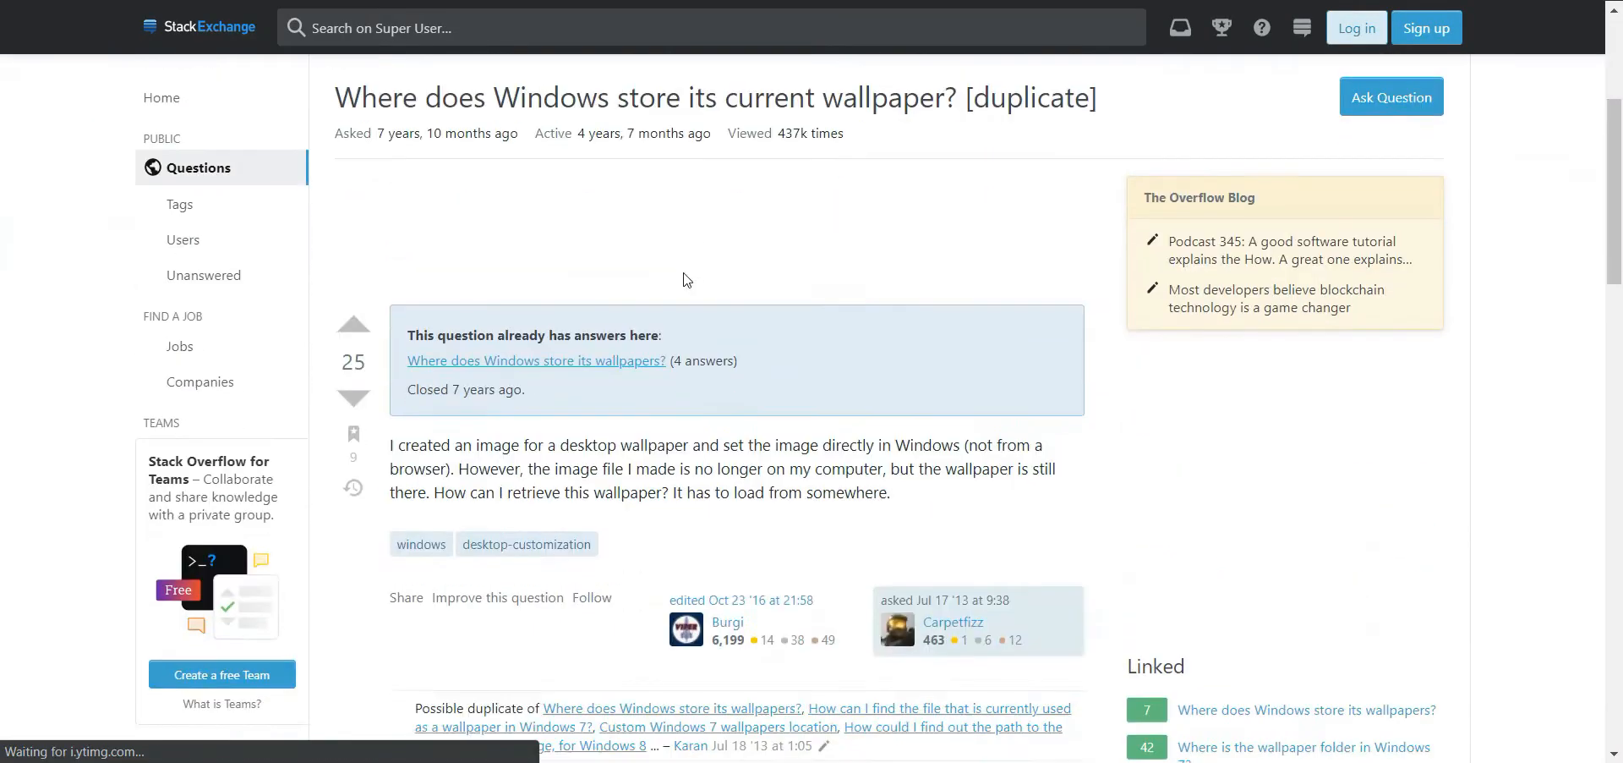
pyautogui.scroll(-4, 685, 272)
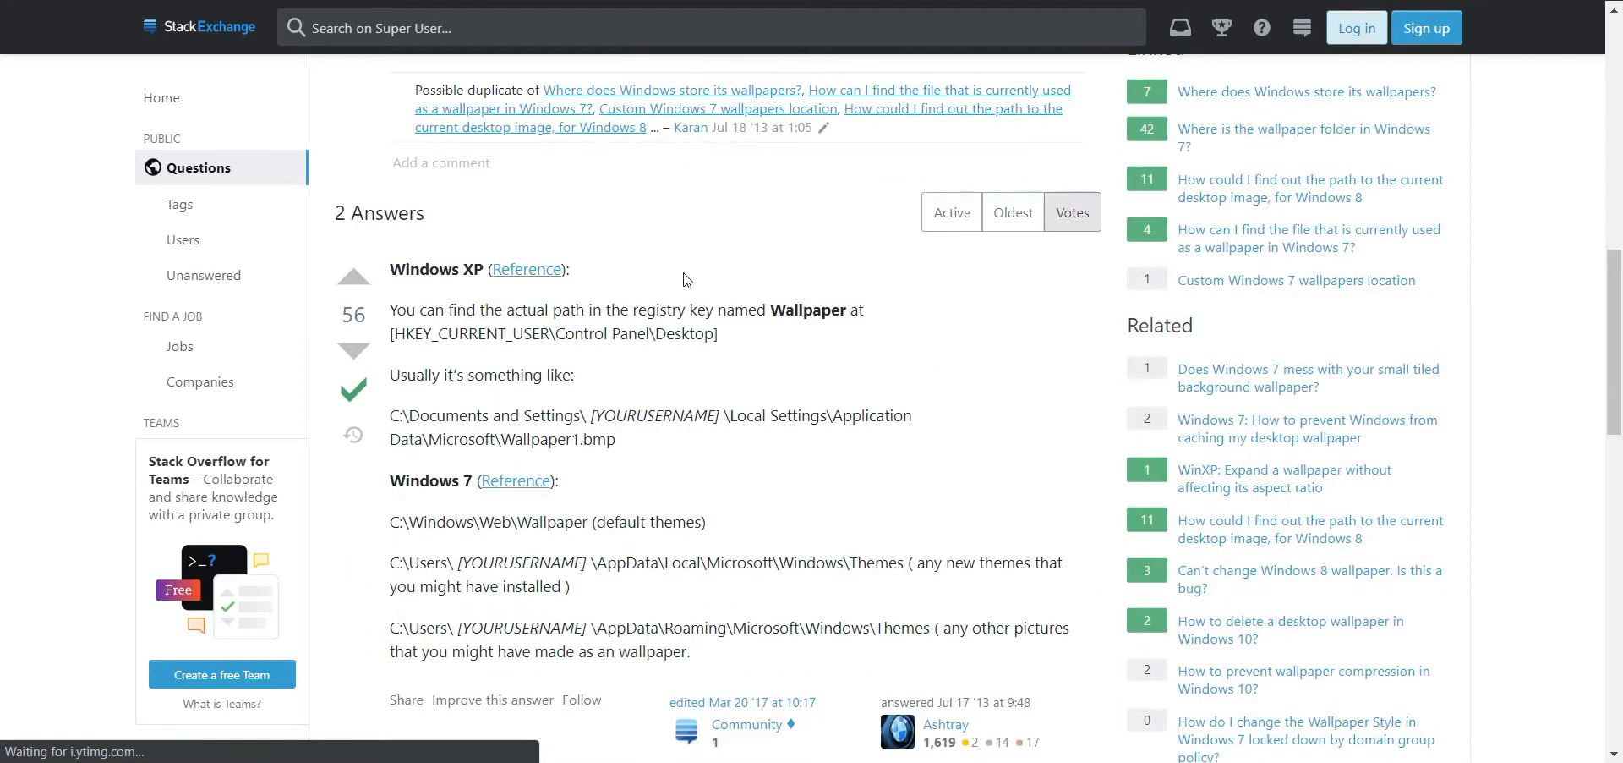
pyautogui.scroll(-3, 686, 279)
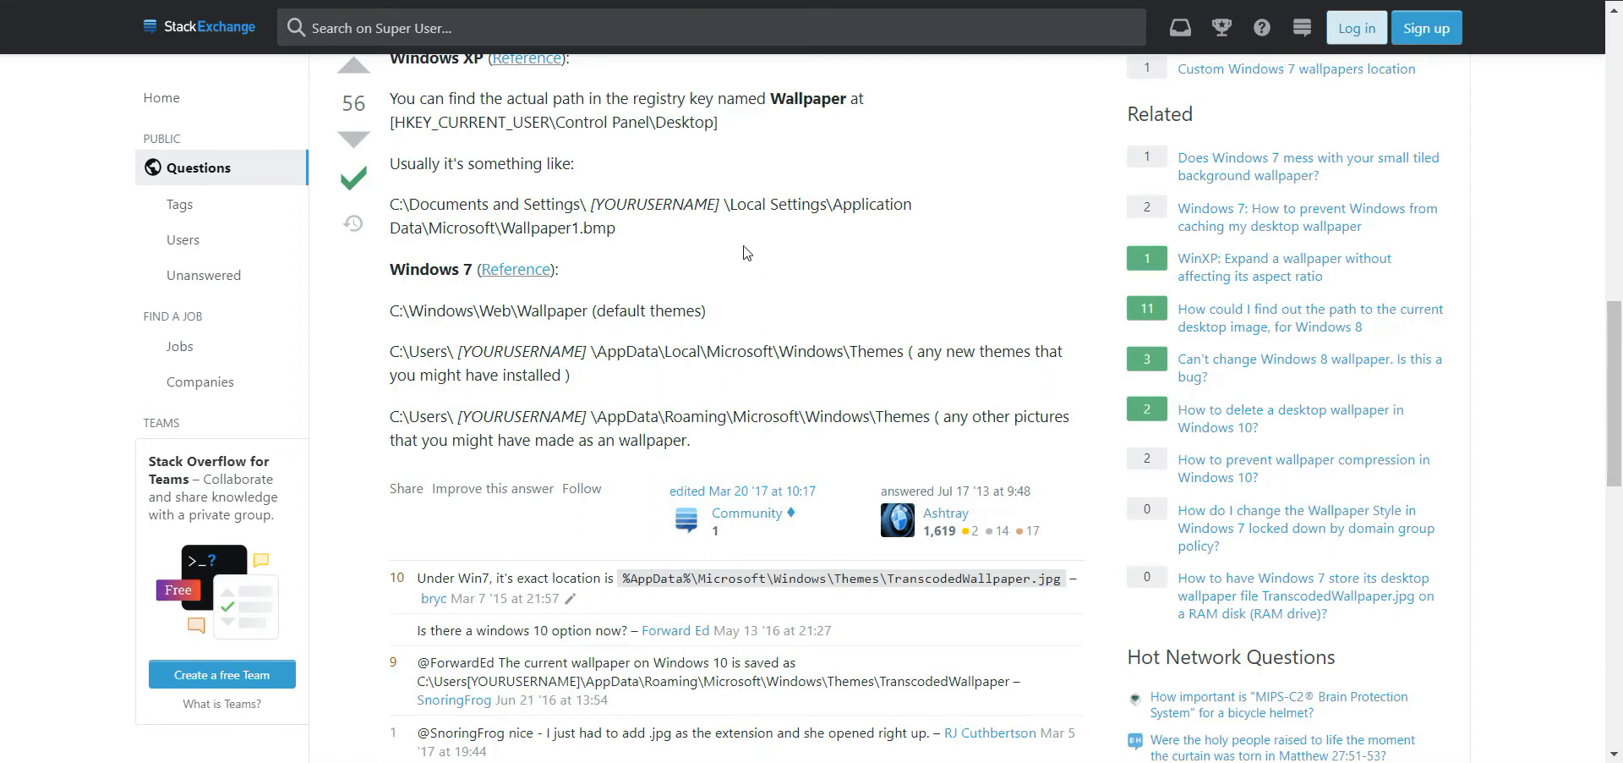
pyautogui.scroll(1, 745, 252)
pyautogui.scroll(-6, 746, 252)
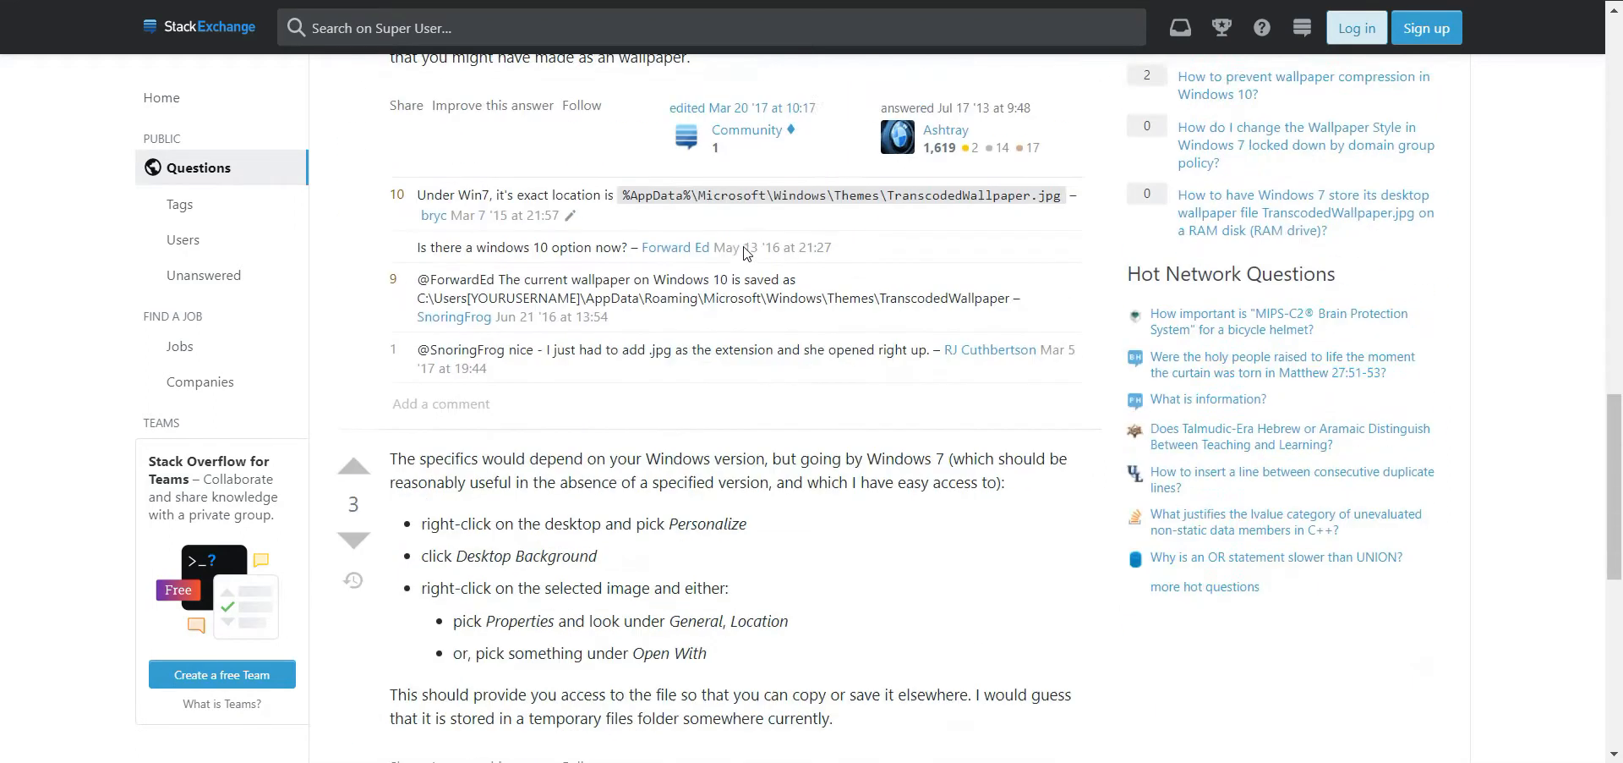
pyautogui.scroll(8, 735, 254)
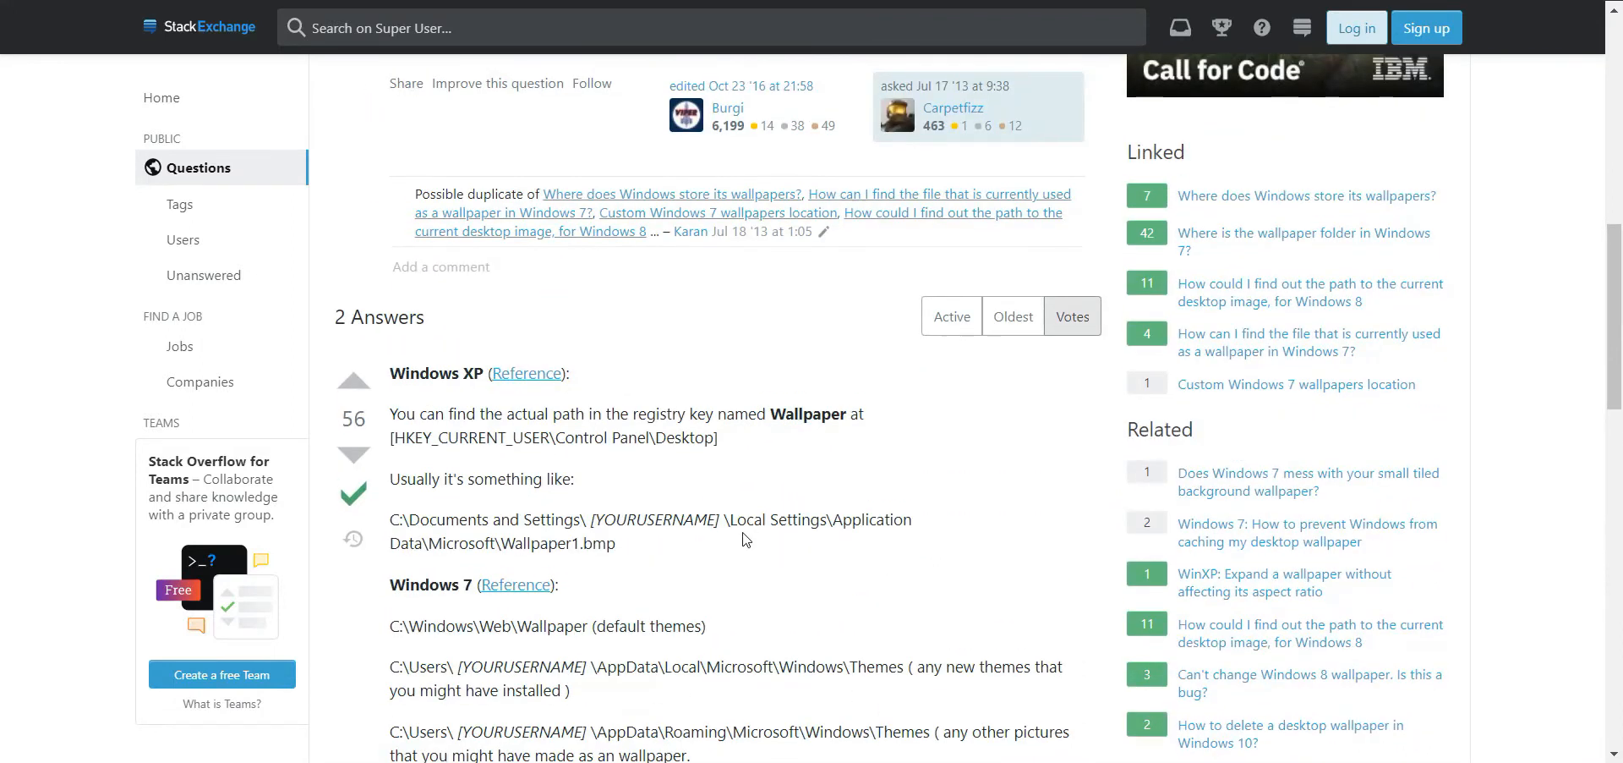
pyautogui.scroll(-6, 743, 539)
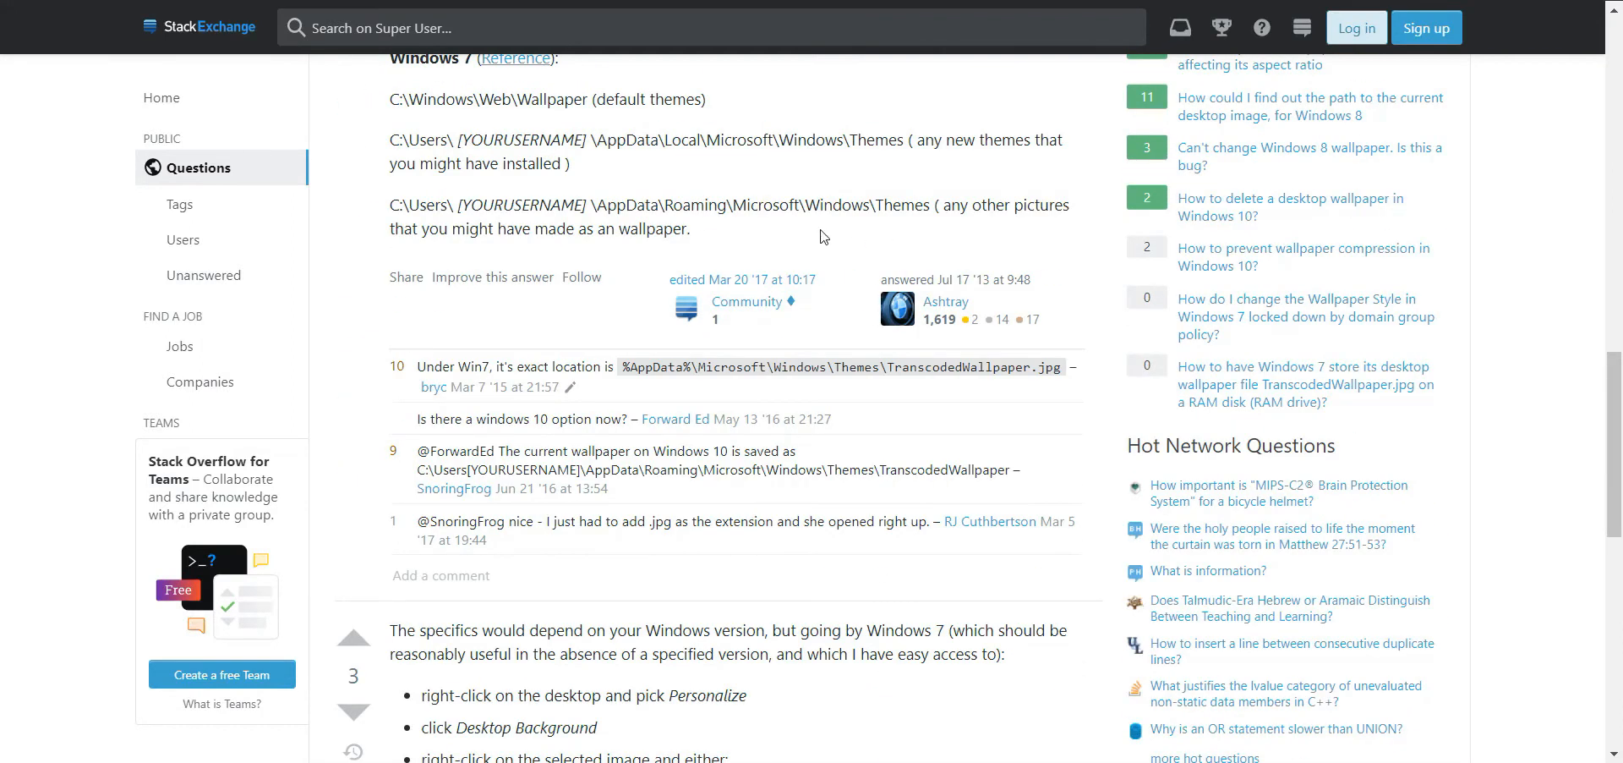
pyautogui.scroll(1, 824, 236)
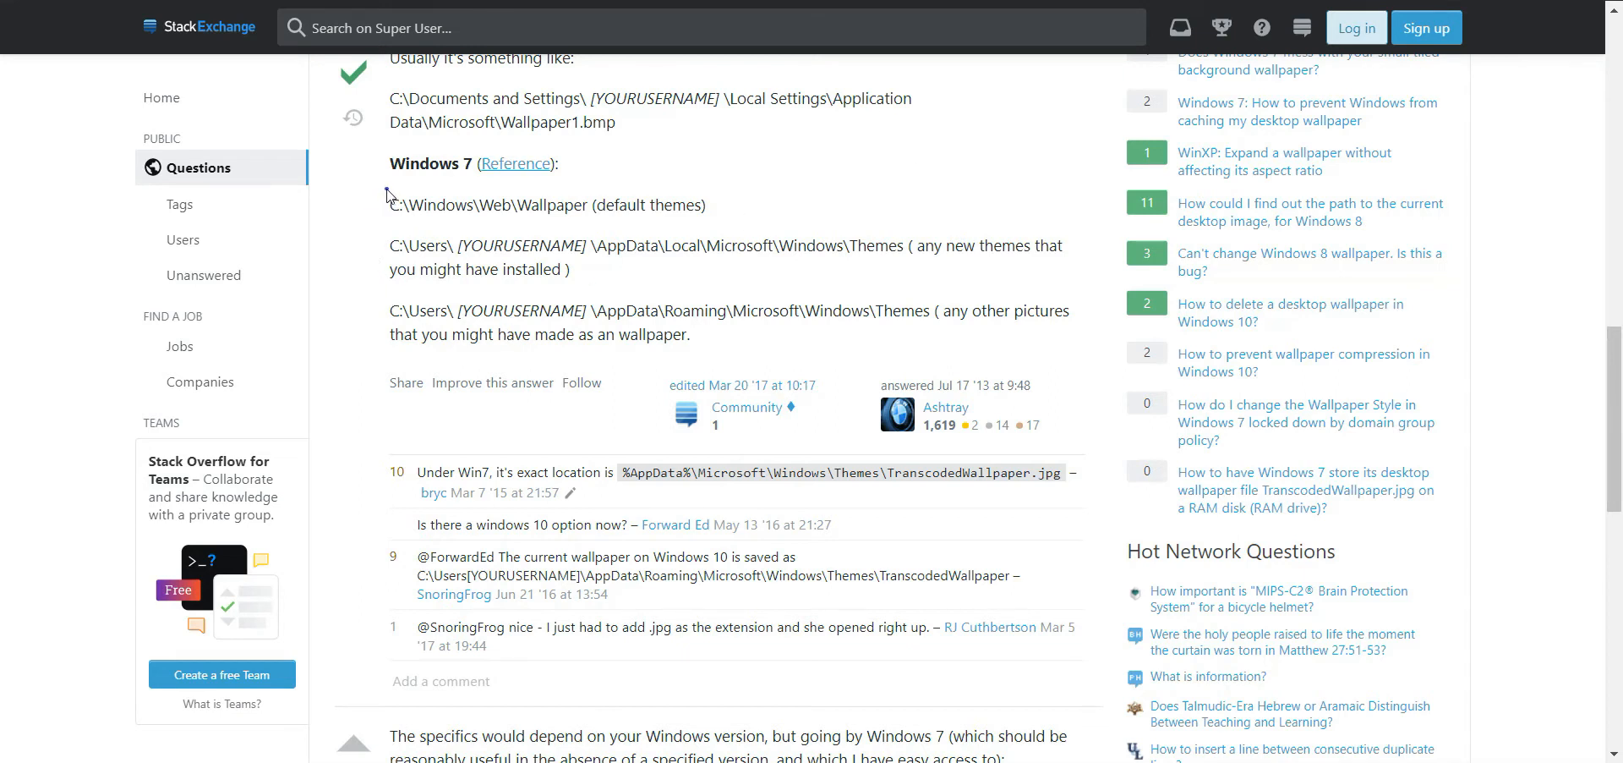
pyautogui.moveTo(721, 193)
pyautogui.mouseDown()
pyautogui.moveTo(444, 180)
pyautogui.moveTo(381, 203)
pyautogui.moveTo(478, 233)
pyautogui.moveTo(714, 221)
pyautogui.moveTo(706, 193)
pyautogui.mouseUp()
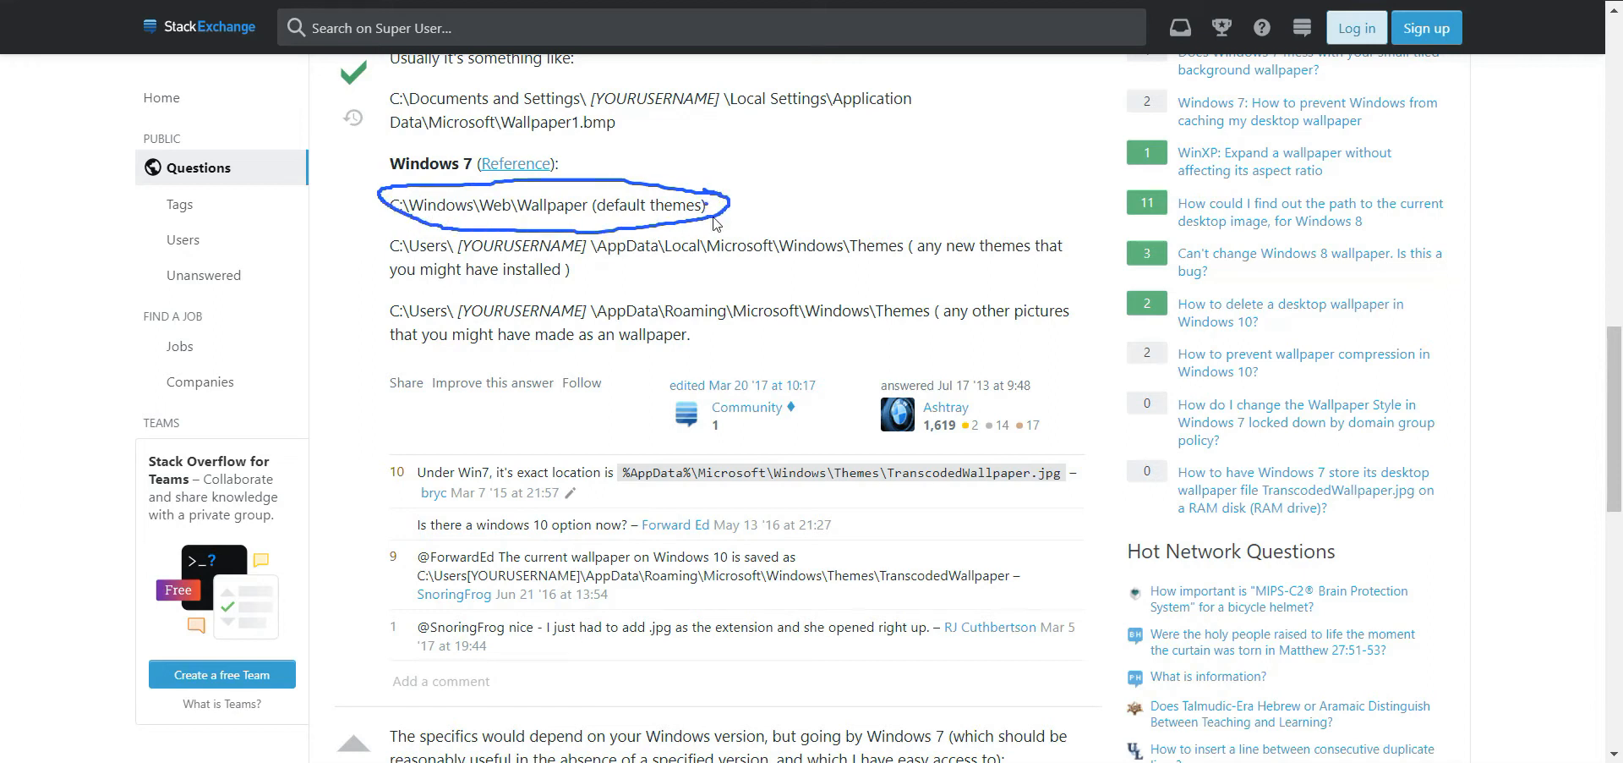
# - Mark up the Windows 7 theme folder paths in the accepted answer and the comment giving the TranscodedWallpaper.jpg location
pyautogui.moveTo(909, 276)
pyautogui.mouseDown()
pyautogui.moveTo(1080, 240)
pyautogui.moveTo(541, 227)
pyautogui.moveTo(357, 252)
pyautogui.moveTo(433, 283)
pyautogui.moveTo(964, 277)
pyautogui.mouseUp()
pyautogui.moveTo(1070, 308)
pyautogui.mouseDown()
pyautogui.moveTo(387, 286)
pyautogui.moveTo(376, 346)
pyautogui.moveTo(602, 377)
pyautogui.moveTo(1103, 331)
pyautogui.moveTo(1055, 309)
pyautogui.mouseUp()
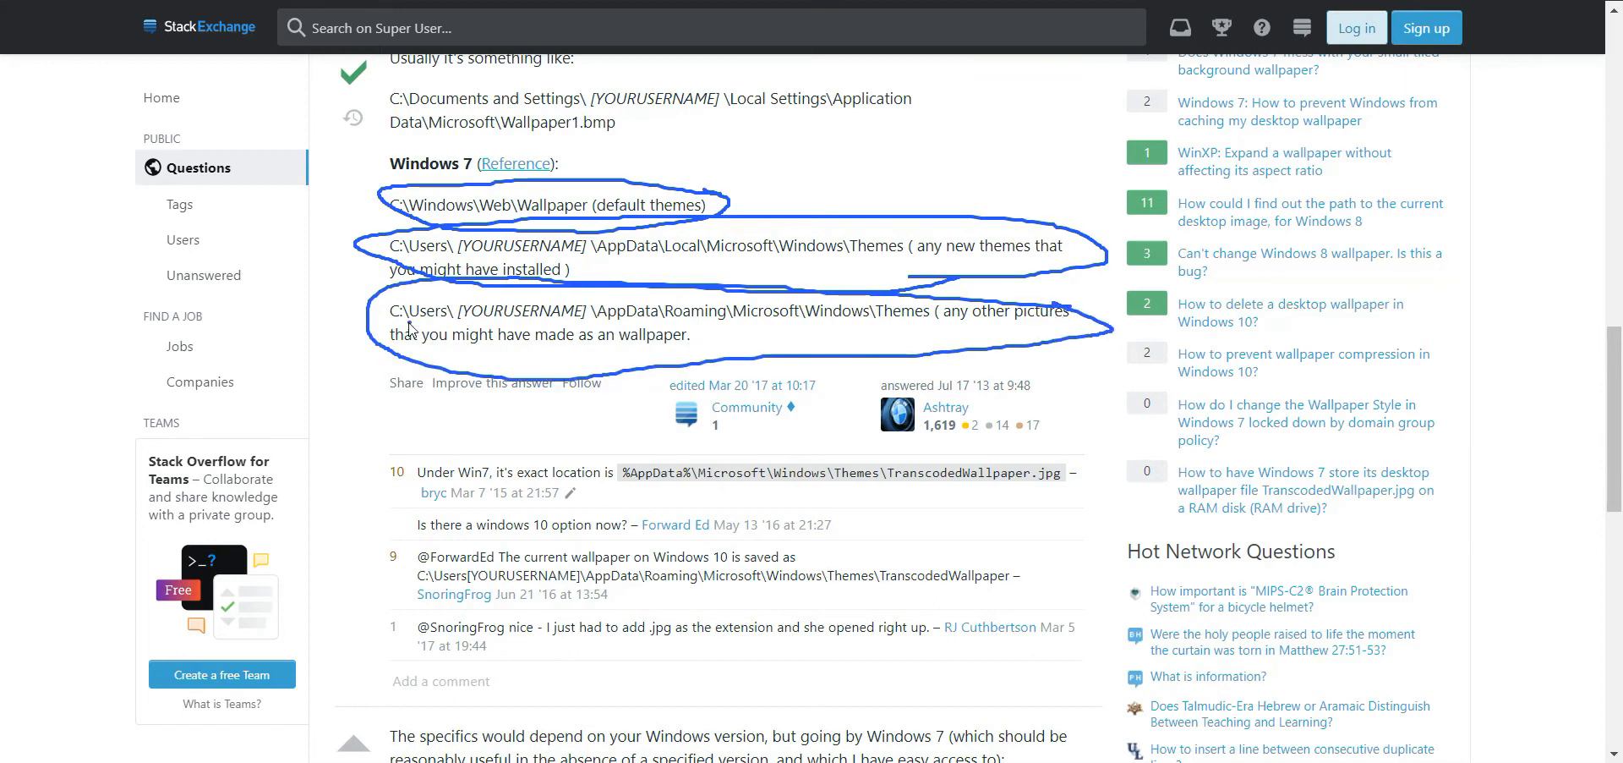
pyautogui.moveTo(394, 322); pyautogui.dragTo(887, 336)
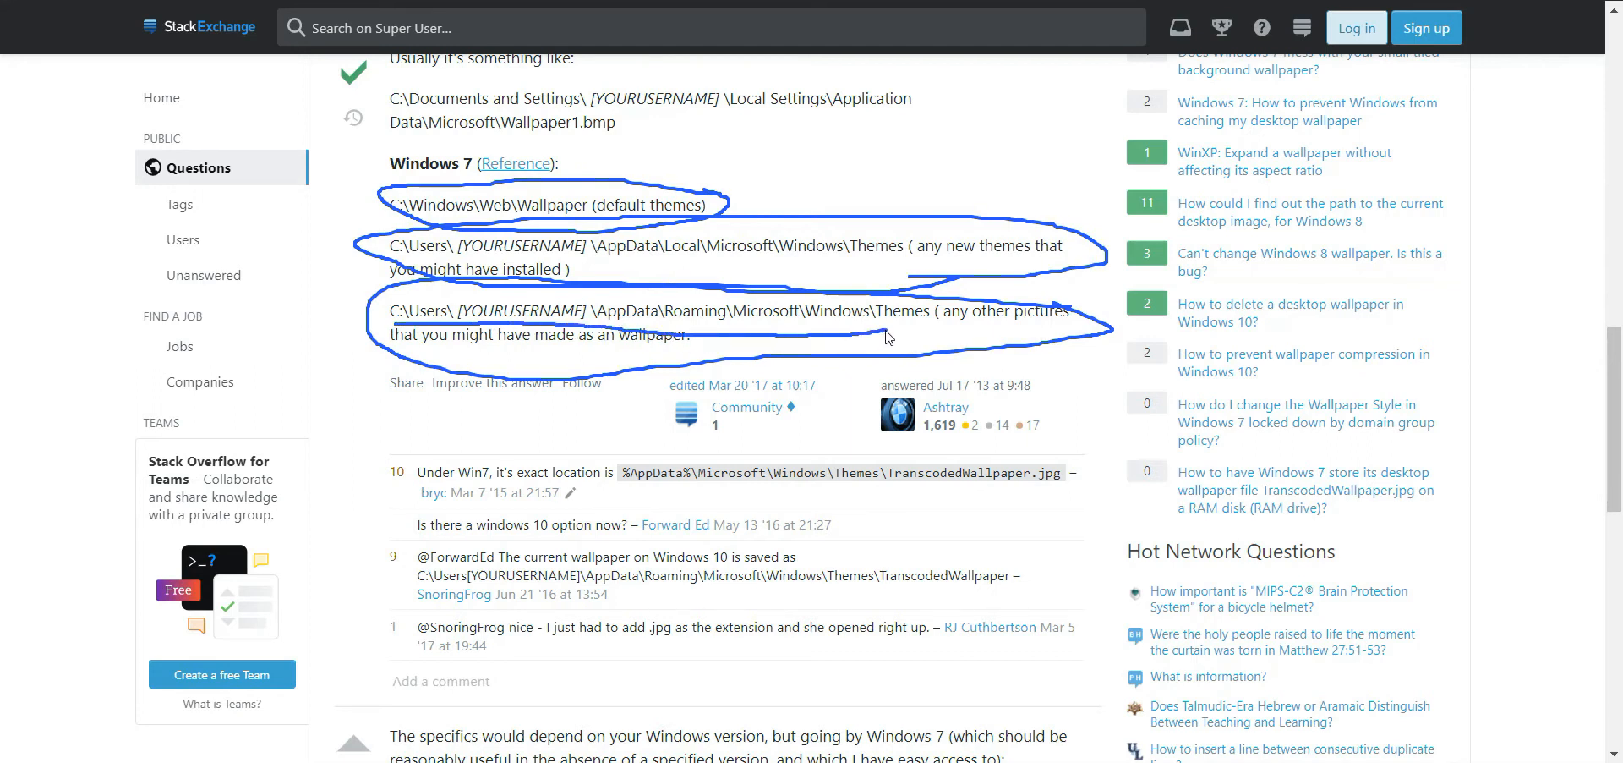
pyautogui.click(900, 335)
pyautogui.moveTo(913, 341)
pyautogui.mouseDown()
pyautogui.moveTo(902, 517)
pyautogui.moveTo(974, 490)
pyautogui.mouseUp()
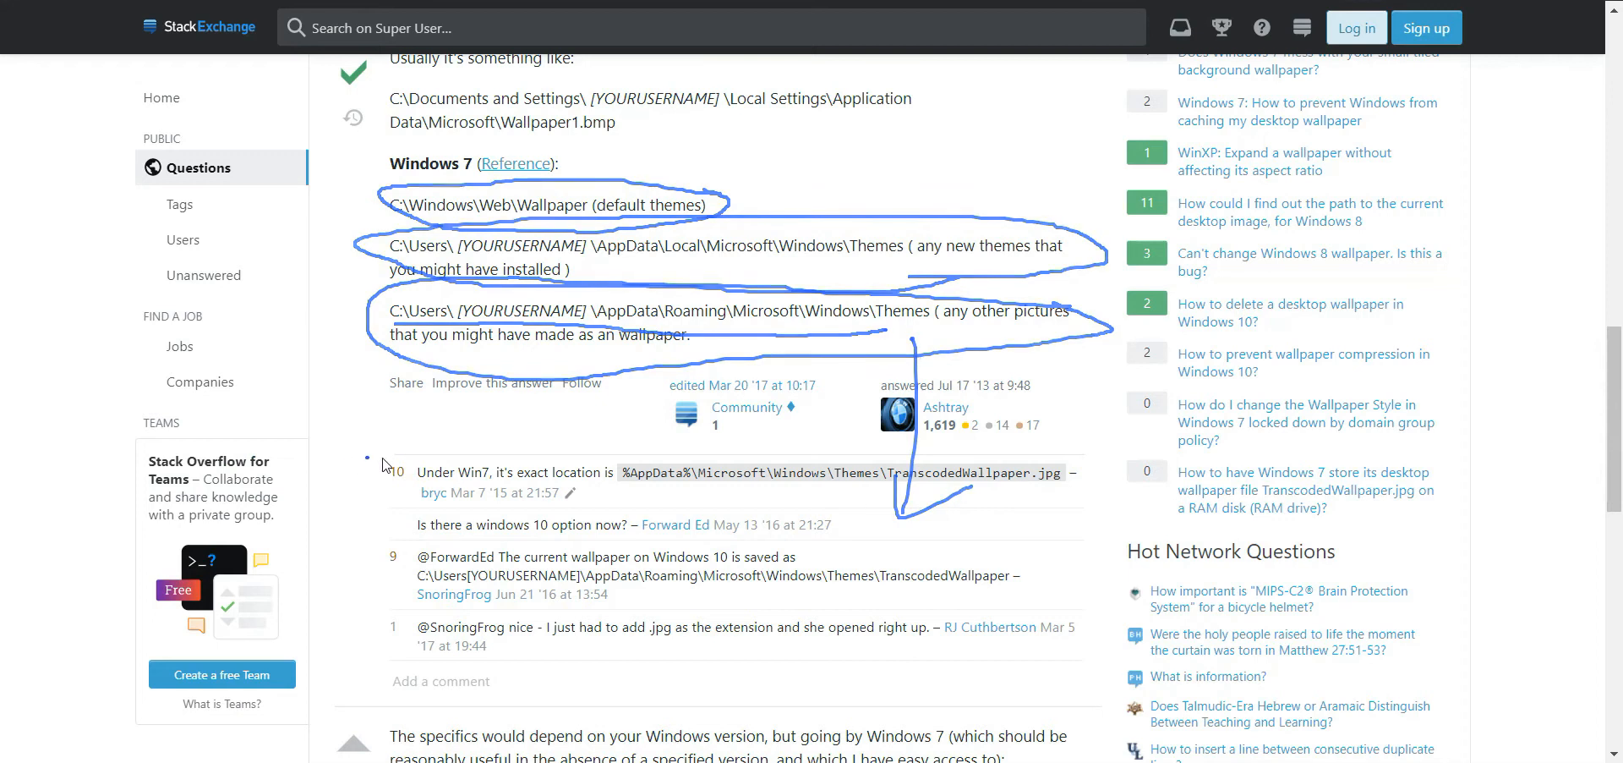
pyautogui.moveTo(379, 460)
pyautogui.mouseDown()
pyautogui.moveTo(371, 499)
pyautogui.moveTo(415, 513)
pyautogui.moveTo(448, 484)
pyautogui.moveTo(549, 486)
pyautogui.moveTo(583, 438)
pyautogui.moveTo(308, 488)
pyautogui.moveTo(630, 565)
pyautogui.moveTo(612, 463)
pyautogui.mouseUp()
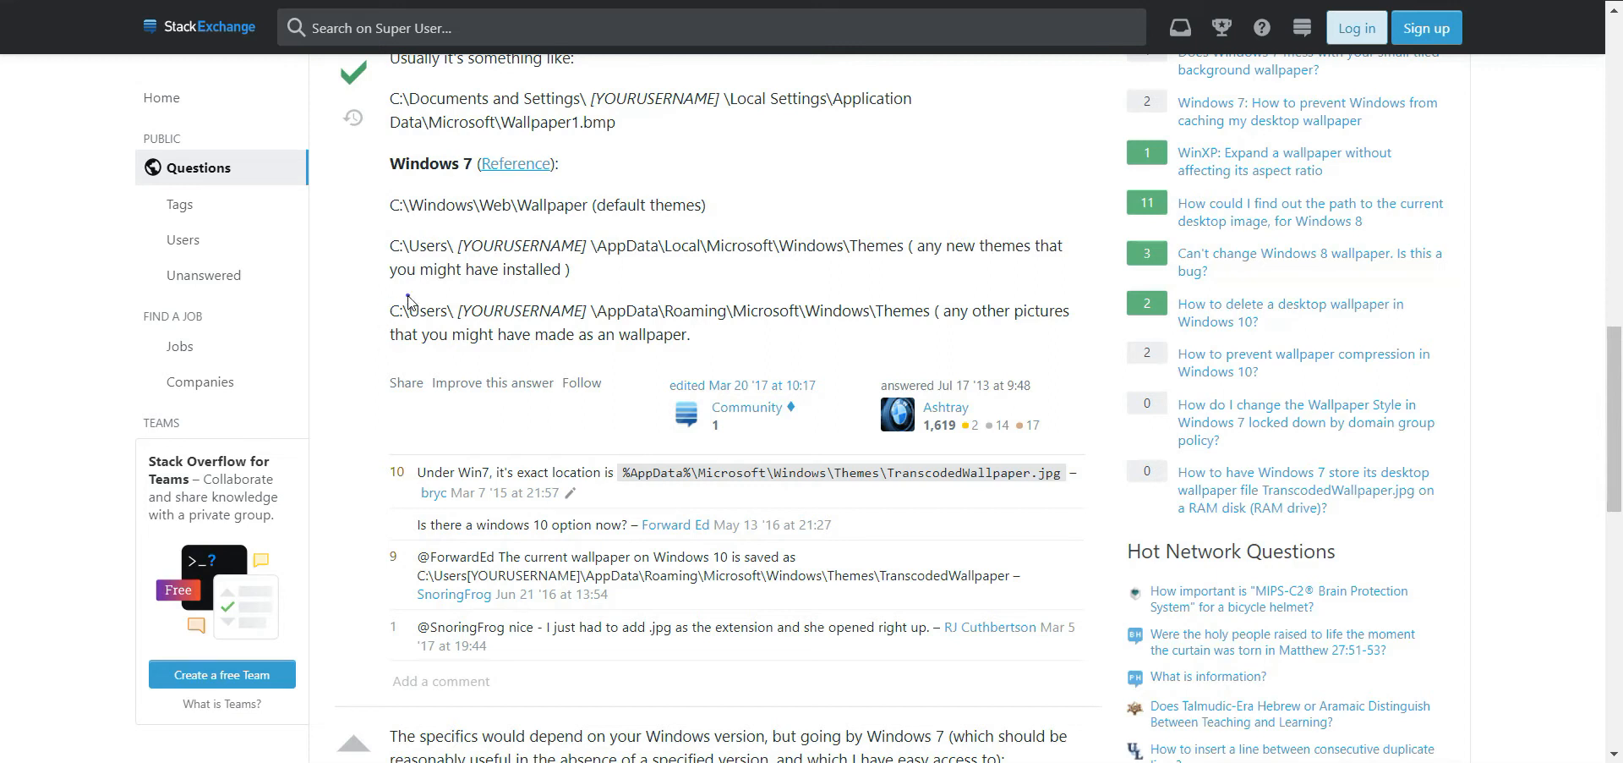
pyautogui.moveTo(408, 296)
pyautogui.mouseDown()
pyautogui.moveTo(369, 338)
pyautogui.moveTo(419, 353)
pyautogui.mouseUp()
pyautogui.moveTo(1035, 292)
pyautogui.mouseDown()
pyautogui.moveTo(1087, 314)
pyautogui.moveTo(1023, 372)
pyautogui.mouseUp()
pyautogui.moveTo(423, 301)
pyautogui.mouseDown()
pyautogui.moveTo(362, 350)
pyautogui.moveTo(479, 355)
pyautogui.mouseUp()
pyautogui.moveTo(729, 320); pyautogui.dragTo(1019, 331)
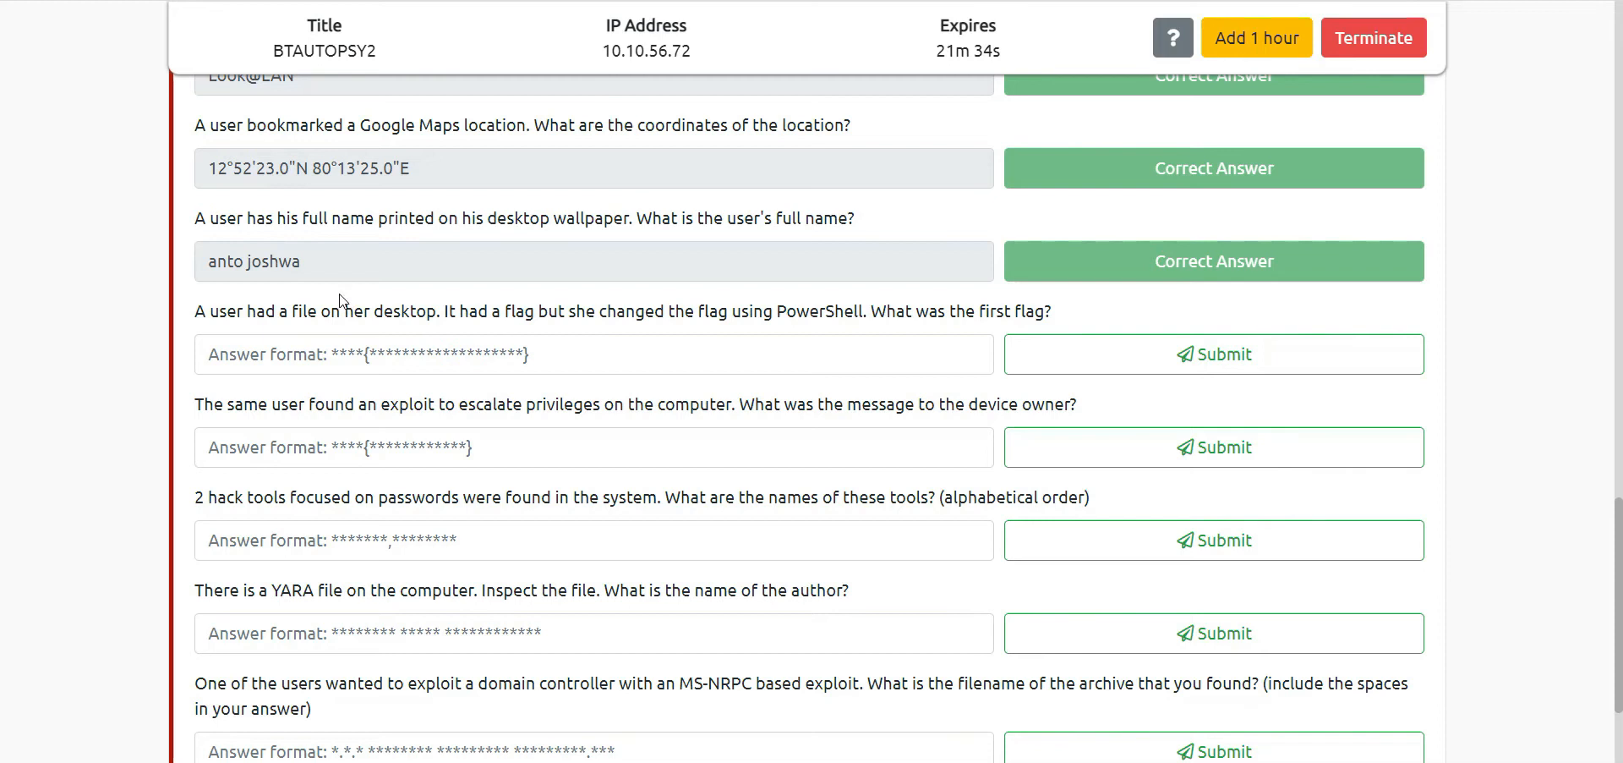
# - Switch to the TryHackMe room and annotate the full-name answer with a sketch linking it to OSINT and the web
pyautogui.moveTo(331, 260); pyautogui.dragTo(196, 264)
pyautogui.click(391, 266)
pyautogui.moveTo(348, 260)
pyautogui.mouseDown()
pyautogui.moveTo(199, 231)
pyautogui.moveTo(236, 300)
pyautogui.moveTo(318, 286)
pyautogui.moveTo(328, 255)
pyautogui.mouseUp()
pyautogui.moveTo(187, 243)
pyautogui.mouseDown()
pyautogui.moveTo(107, 341)
pyautogui.moveTo(145, 351)
pyautogui.moveTo(165, 334)
pyautogui.mouseUp()
pyautogui.moveTo(56, 404)
pyautogui.mouseDown()
pyautogui.moveTo(26, 448)
pyautogui.moveTo(64, 414)
pyautogui.moveTo(128, 454)
pyautogui.moveTo(146, 410)
pyautogui.moveTo(188, 408)
pyautogui.moveTo(186, 448)
pyautogui.moveTo(203, 399)
pyautogui.mouseUp()
pyautogui.moveTo(20, 485); pyautogui.dragTo(232, 457)
pyautogui.moveTo(96, 481)
pyautogui.mouseDown()
pyautogui.moveTo(98, 610)
pyautogui.moveTo(133, 575)
pyautogui.mouseUp()
pyautogui.click(103, 648)
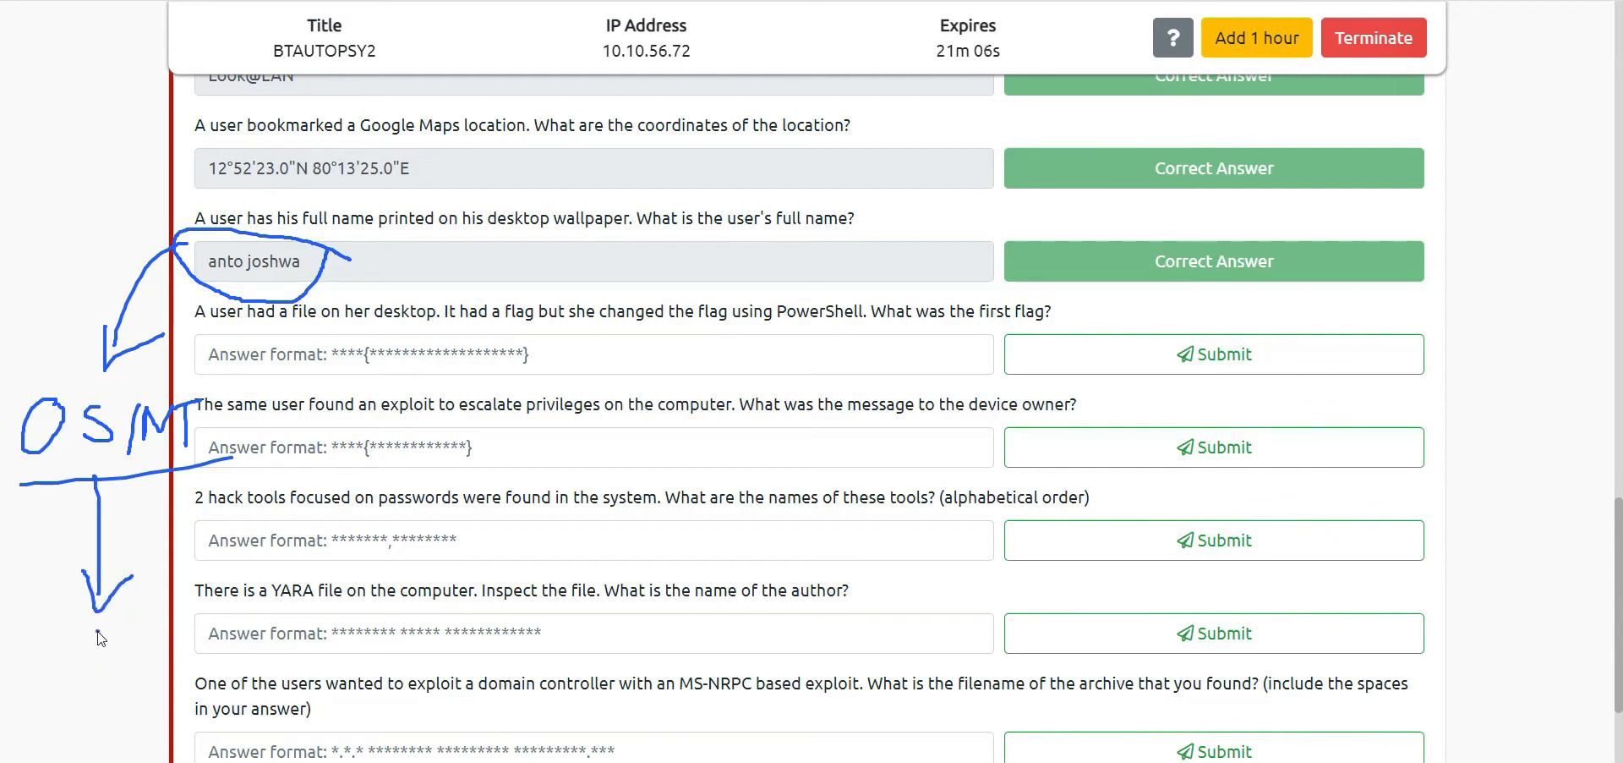
pyautogui.moveTo(42, 628)
pyautogui.mouseDown()
pyautogui.moveTo(55, 677)
pyautogui.moveTo(84, 652)
pyautogui.moveTo(103, 656)
pyautogui.moveTo(103, 679)
pyautogui.mouseUp()
pyautogui.moveTo(108, 630); pyautogui.dragTo(115, 688)
pyautogui.moveTo(36, 725)
pyautogui.mouseDown()
pyautogui.moveTo(169, 702)
pyautogui.moveTo(51, 622)
pyautogui.moveTo(27, 702)
pyautogui.moveTo(48, 715)
pyautogui.mouseUp()
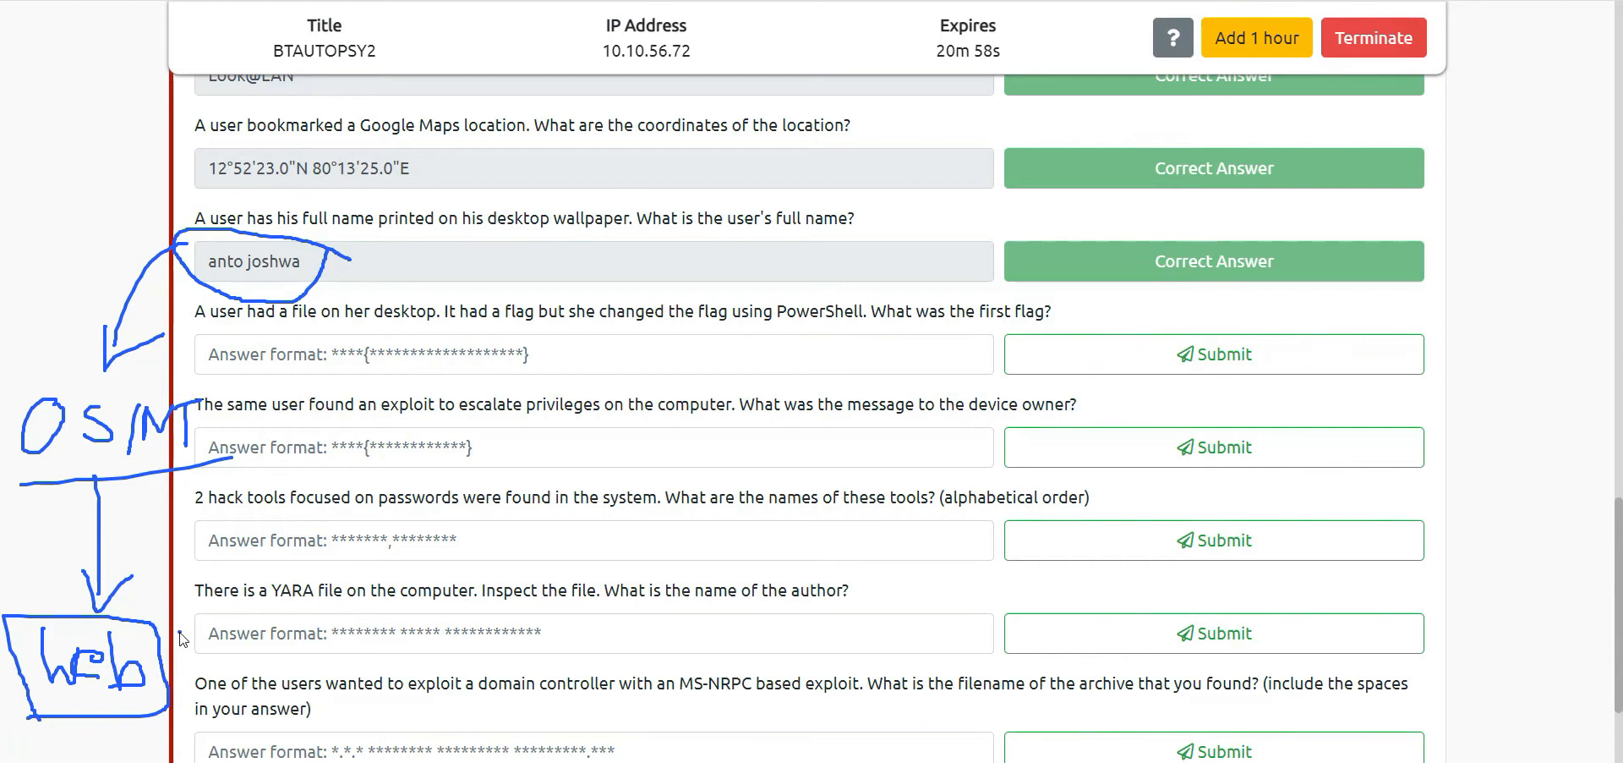
pyautogui.moveTo(163, 668)
pyautogui.mouseDown()
pyautogui.moveTo(437, 543)
pyautogui.moveTo(476, 507)
pyautogui.moveTo(425, 529)
pyautogui.mouseUp()
pyautogui.moveTo(478, 505); pyautogui.dragTo(457, 586)
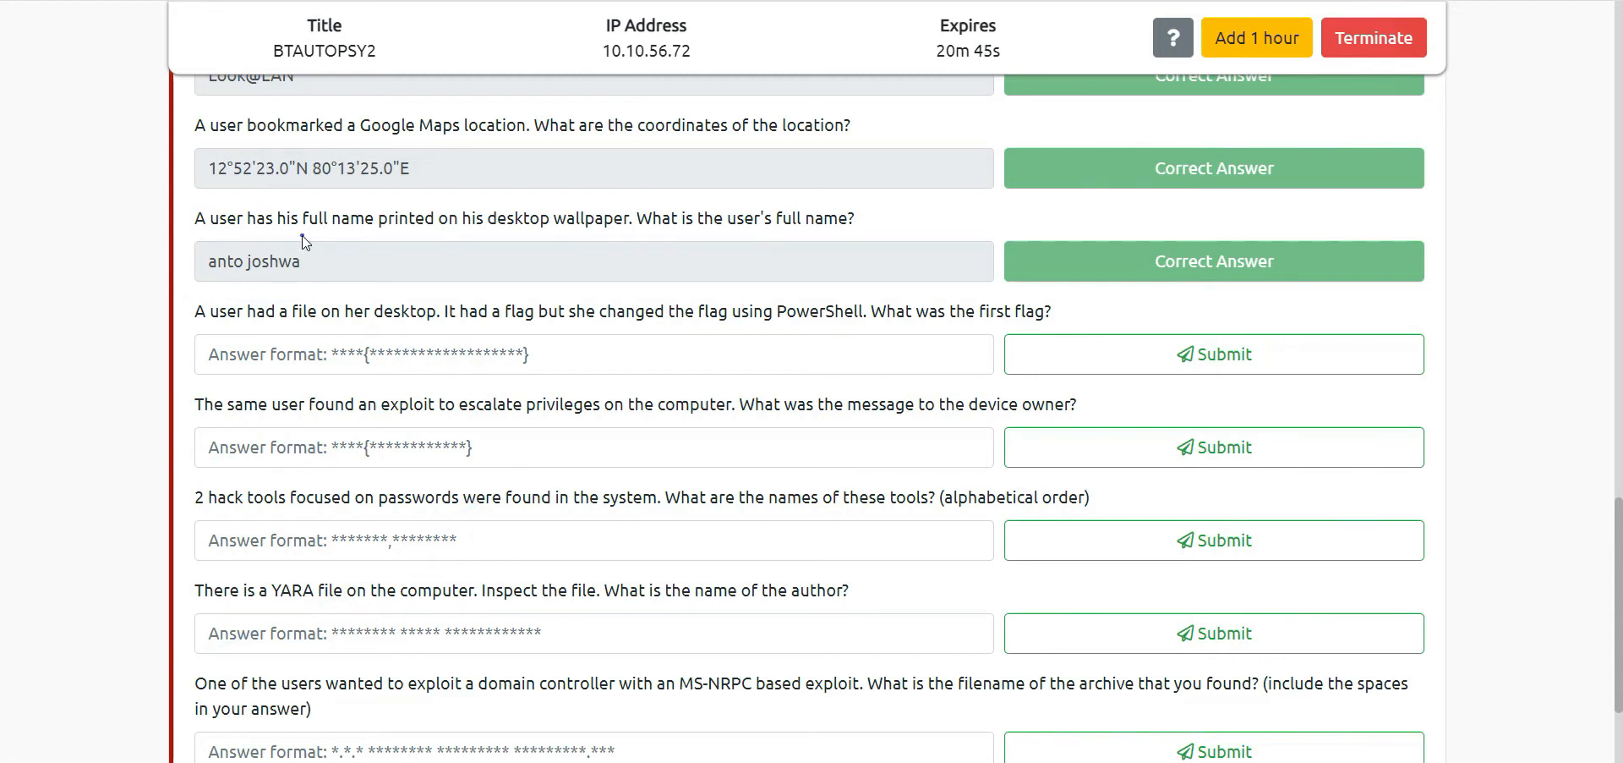
# - Read the question asking for the first flag, which a user changed with PowerShell
pyautogui.moveTo(200, 240)
pyautogui.mouseDown()
pyautogui.moveTo(211, 296)
pyautogui.moveTo(300, 281)
pyautogui.moveTo(322, 257)
pyautogui.mouseUp()
pyautogui.moveTo(196, 315); pyautogui.dragTo(1067, 311)
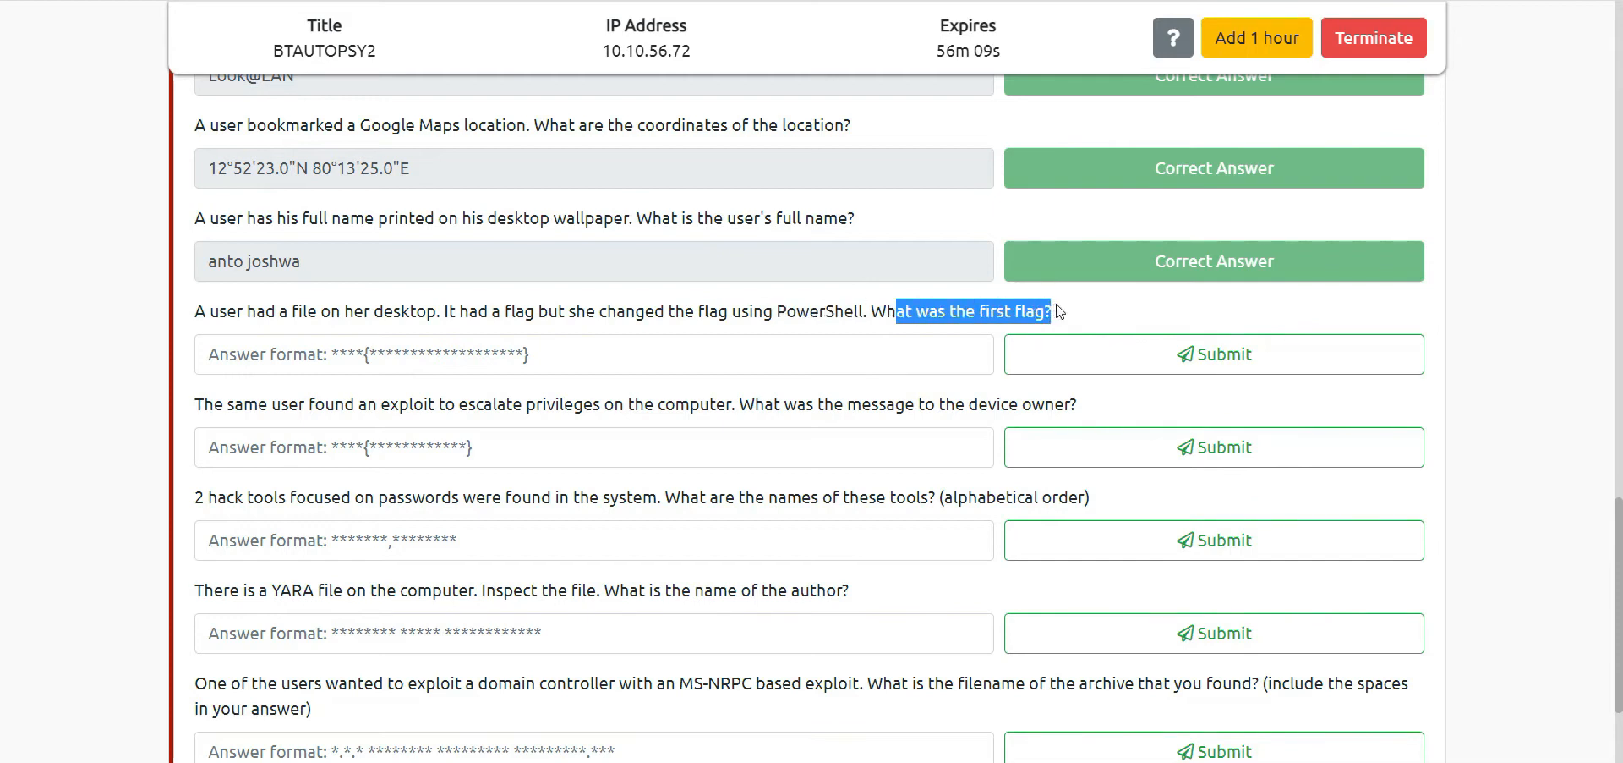
pyautogui.click(1009, 311)
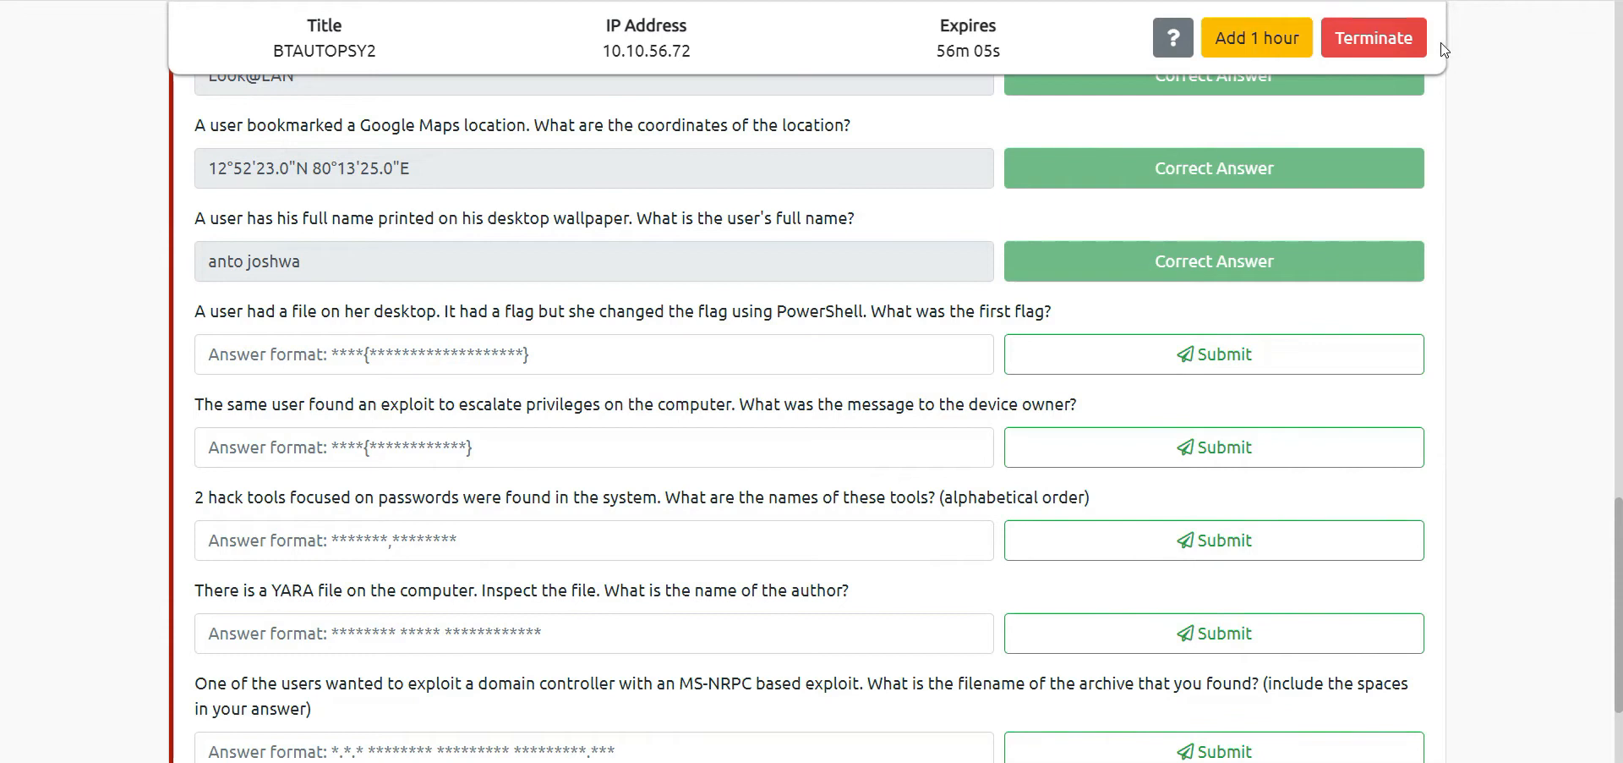
# - Sketch a diagram beside the flag question linking the user to PS and PS to logs
pyautogui.moveTo(117, 184)
pyautogui.mouseDown()
pyautogui.moveTo(63, 184)
pyautogui.moveTo(133, 247)
pyautogui.moveTo(108, 193)
pyautogui.moveTo(88, 202)
pyautogui.moveTo(88, 375)
pyautogui.moveTo(110, 351)
pyautogui.mouseUp()
pyautogui.click(63, 431)
pyautogui.moveTo(26, 423)
pyautogui.mouseDown()
pyautogui.moveTo(46, 480)
pyautogui.moveTo(52, 422)
pyautogui.moveTo(56, 465)
pyautogui.moveTo(152, 478)
pyautogui.moveTo(77, 579)
pyautogui.moveTo(125, 548)
pyautogui.mouseUp()
pyautogui.click(81, 623)
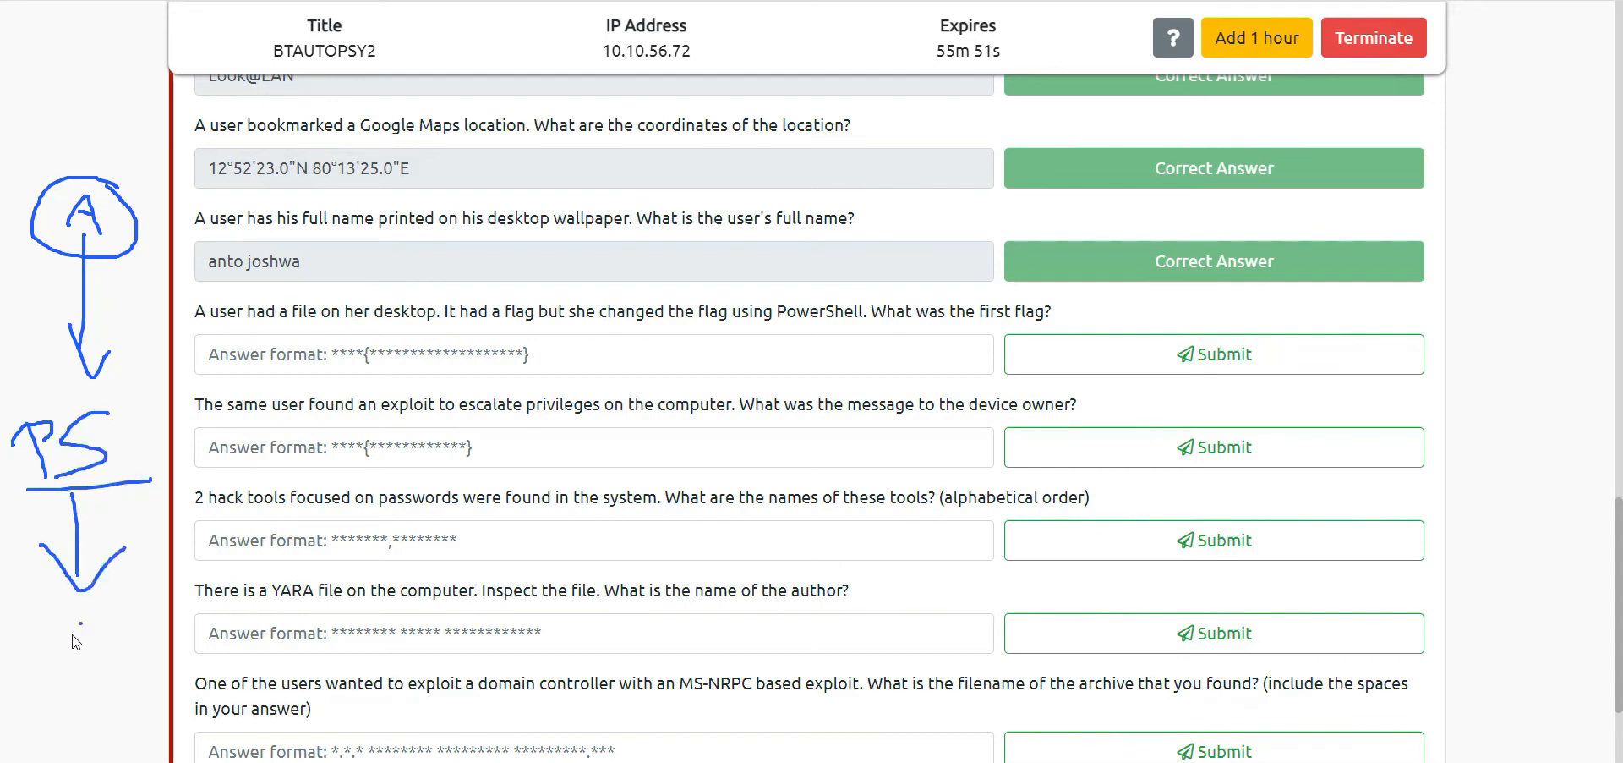
pyautogui.moveTo(92, 624)
pyautogui.mouseDown()
pyautogui.moveTo(66, 618)
pyautogui.moveTo(122, 710)
pyautogui.moveTo(145, 632)
pyautogui.moveTo(77, 623)
pyautogui.moveTo(47, 676)
pyautogui.moveTo(71, 645)
pyautogui.moveTo(107, 691)
pyautogui.moveTo(127, 668)
pyautogui.moveTo(140, 694)
pyautogui.moveTo(165, 685)
pyautogui.mouseUp()
pyautogui.click(95, 647)
pyautogui.moveTo(139, 412)
pyautogui.mouseDown()
pyautogui.moveTo(52, 394)
pyautogui.moveTo(3, 465)
pyautogui.moveTo(58, 512)
pyautogui.moveTo(118, 512)
pyautogui.moveTo(140, 406)
pyautogui.mouseUp()
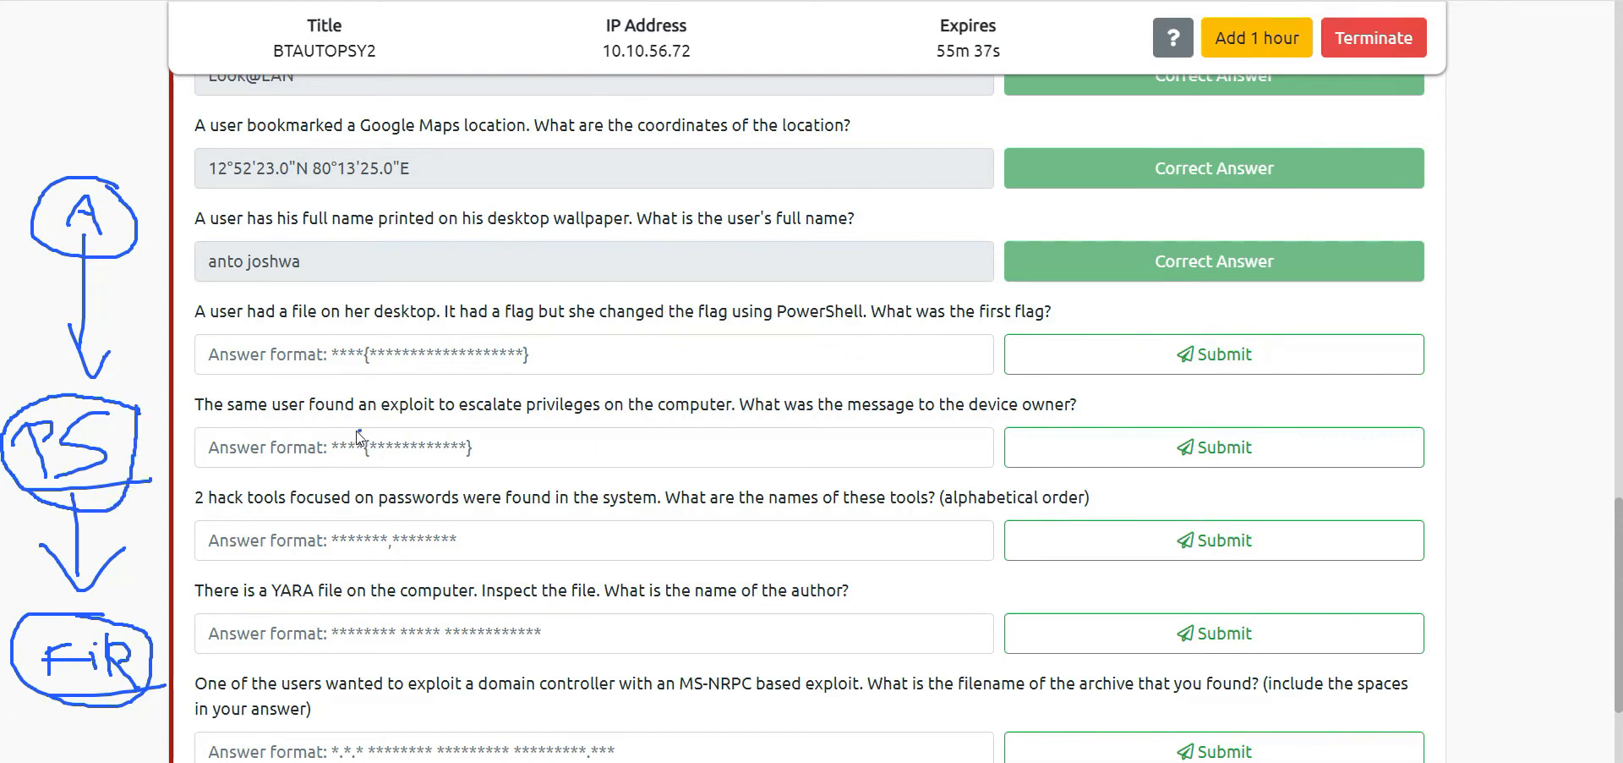
pyautogui.moveTo(276, 325); pyautogui.dragTo(441, 328)
pyautogui.moveTo(125, 444)
pyautogui.mouseDown()
pyautogui.moveTo(270, 400)
pyautogui.moveTo(281, 431)
pyautogui.moveTo(362, 372)
pyautogui.moveTo(410, 420)
pyautogui.moveTo(427, 396)
pyautogui.moveTo(467, 405)
pyautogui.moveTo(423, 460)
pyautogui.mouseUp()
pyautogui.moveTo(506, 392)
pyautogui.mouseDown()
pyautogui.moveTo(508, 427)
pyautogui.moveTo(478, 444)
pyautogui.mouseUp()
pyautogui.moveTo(338, 444)
pyautogui.mouseDown()
pyautogui.moveTo(482, 467)
pyautogui.moveTo(464, 335)
pyautogui.moveTo(337, 419)
pyautogui.moveTo(342, 456)
pyautogui.mouseUp()
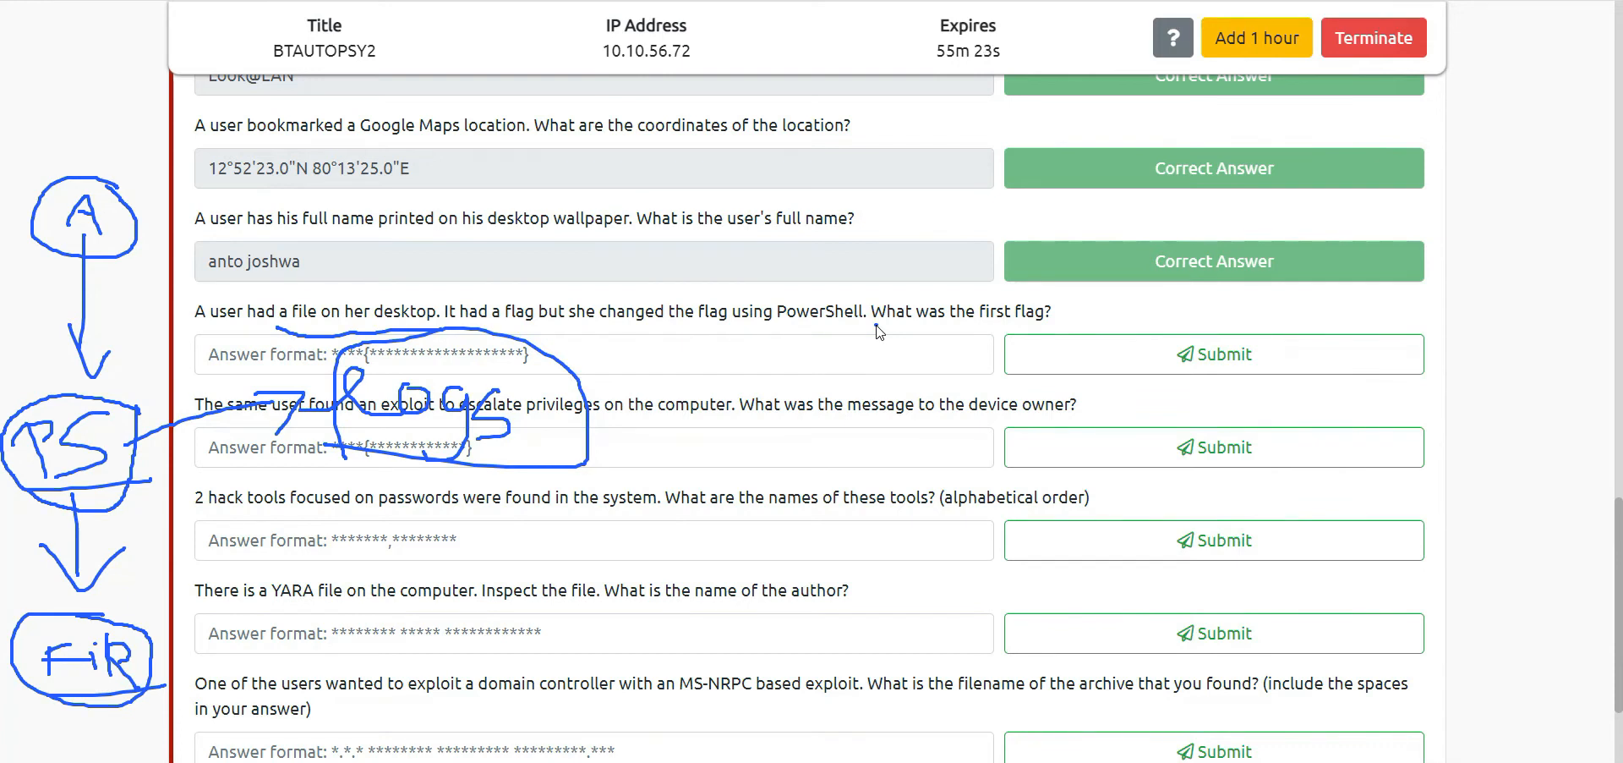
pyautogui.moveTo(1169, 203)
pyautogui.mouseDown()
pyautogui.moveTo(1147, 208)
pyautogui.moveTo(1170, 196)
pyautogui.moveTo(1231, 216)
pyautogui.moveTo(1258, 197)
pyautogui.moveTo(1426, 249)
pyautogui.moveTo(1382, 189)
pyautogui.moveTo(1108, 213)
pyautogui.moveTo(1425, 270)
pyautogui.moveTo(1486, 237)
pyautogui.mouseUp()
pyautogui.click(1397, 215)
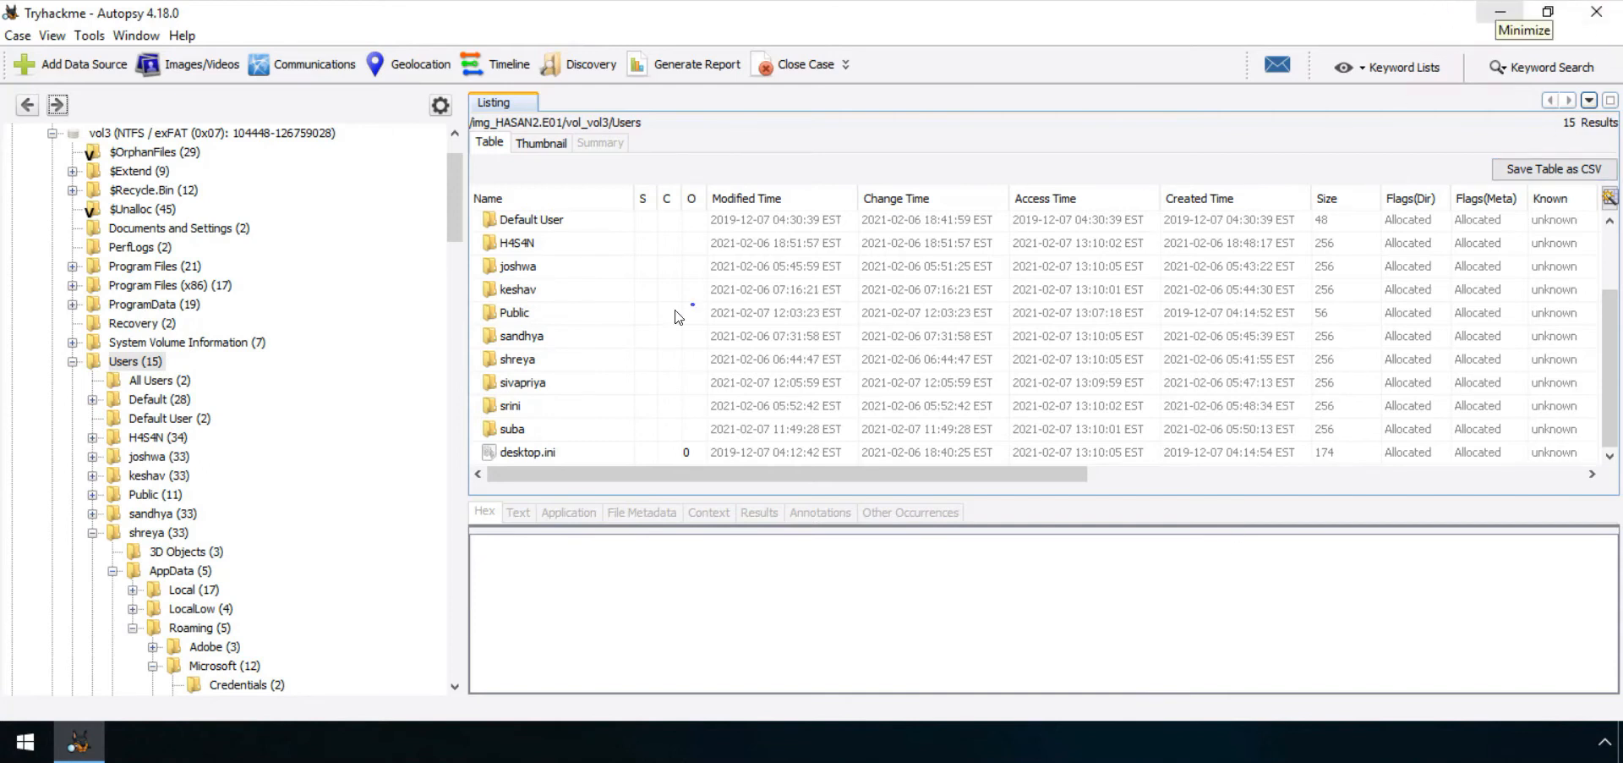
# - In Autopsy, mark the target user's folder in the Users listing and write out the username, clearing the annotations when done
pyautogui.moveTo(604, 366)
pyautogui.mouseDown()
pyautogui.moveTo(511, 353)
pyautogui.moveTo(490, 368)
pyautogui.moveTo(604, 372)
pyautogui.mouseUp()
pyautogui.moveTo(691, 569)
pyautogui.mouseDown()
pyautogui.moveTo(686, 602)
pyautogui.moveTo(659, 615)
pyautogui.moveTo(749, 607)
pyautogui.moveTo(776, 584)
pyautogui.moveTo(788, 617)
pyautogui.moveTo(879, 643)
pyautogui.moveTo(851, 668)
pyautogui.mouseUp()
pyautogui.moveTo(920, 585); pyautogui.dragTo(928, 644)
pyautogui.moveTo(618, 653); pyautogui.dragTo(1000, 638)
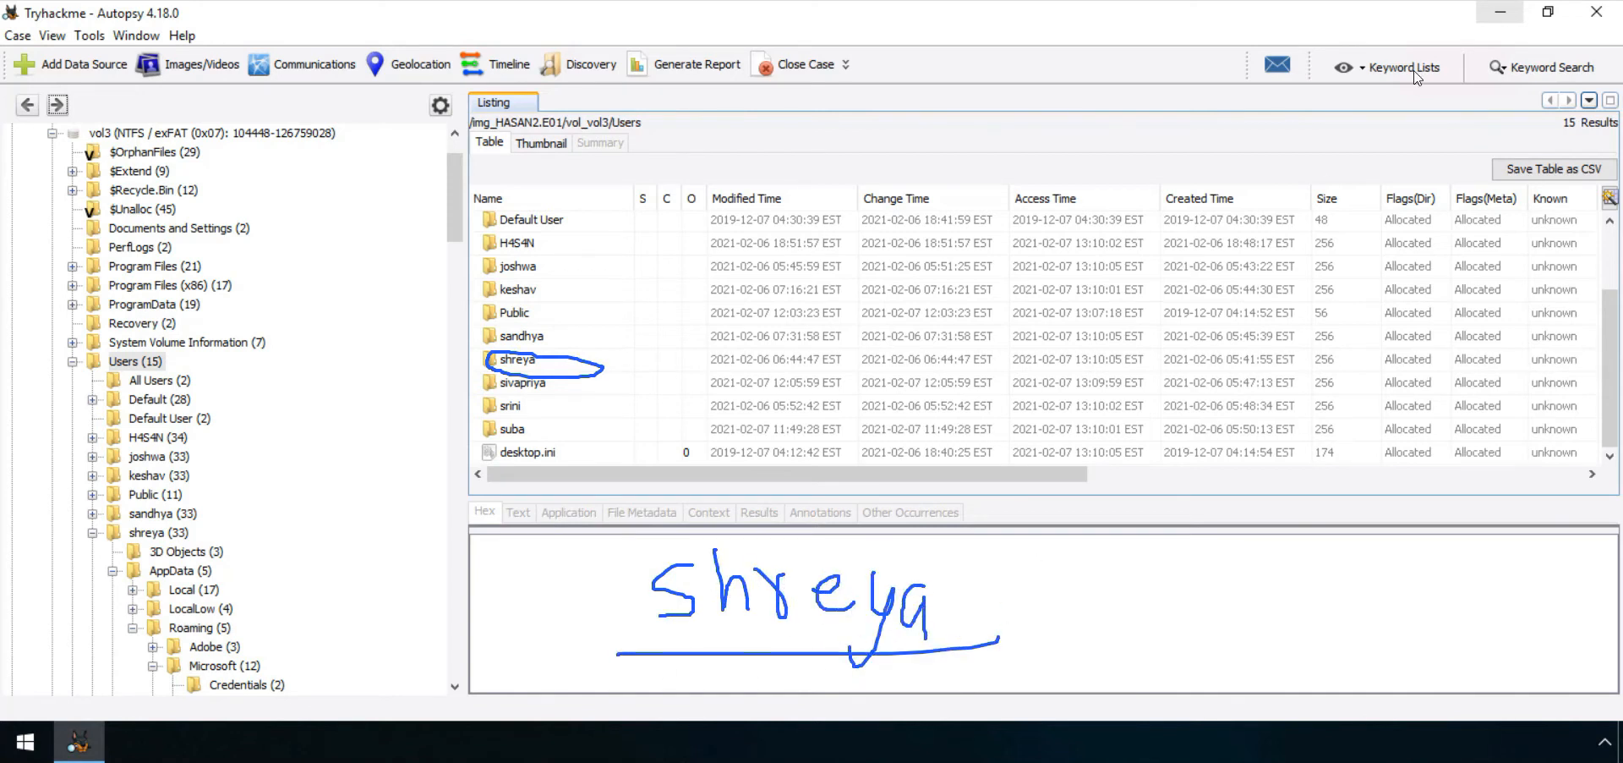
pyautogui.press('Escape')
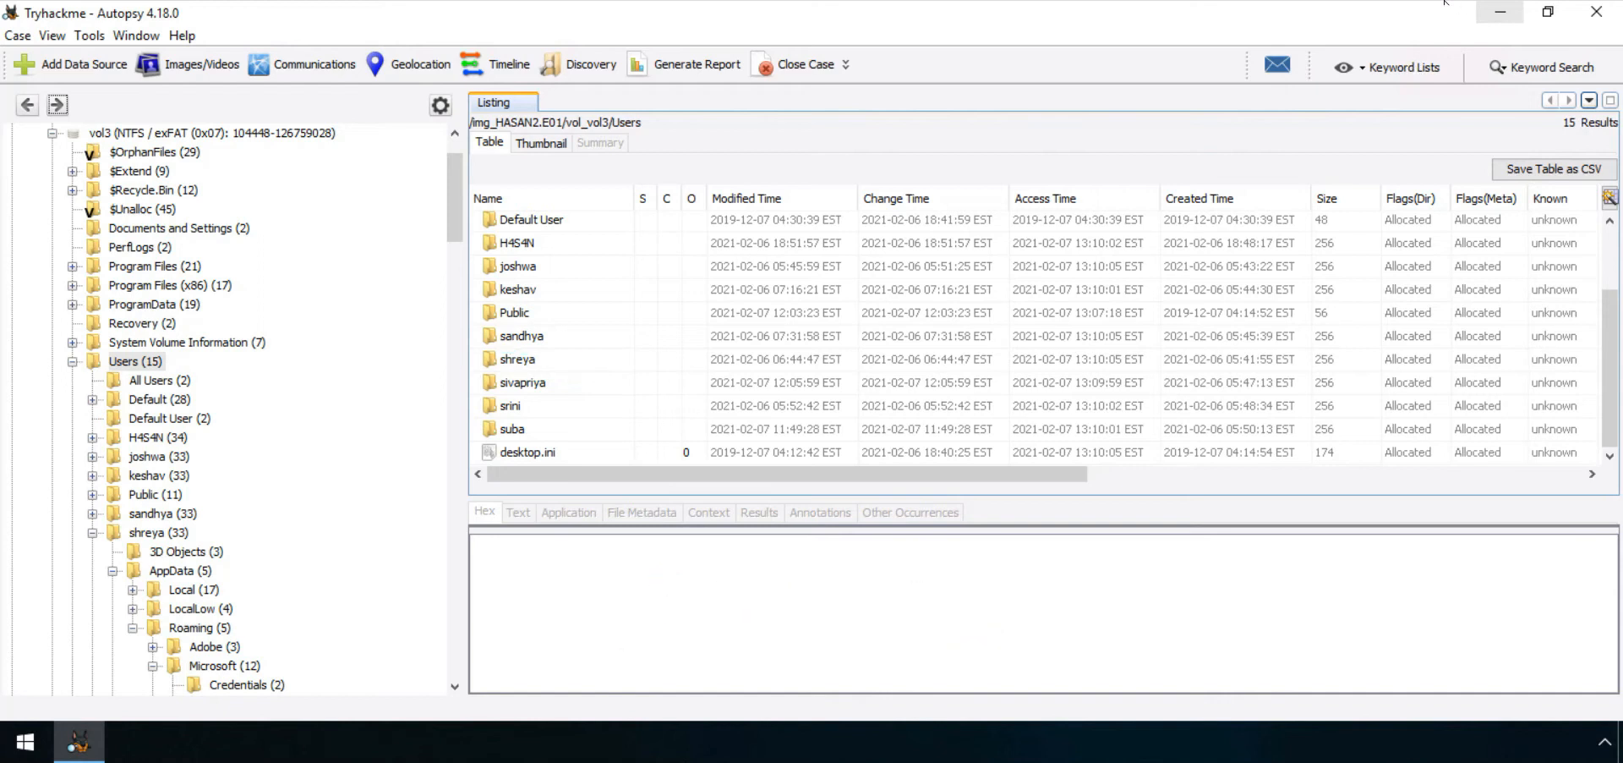
# - Open the marked user's profile folder, scan its contents, and go to AppData/Roaming/Microsoft
pyautogui.click(538, 360)
pyautogui.doubleClick(538, 360)
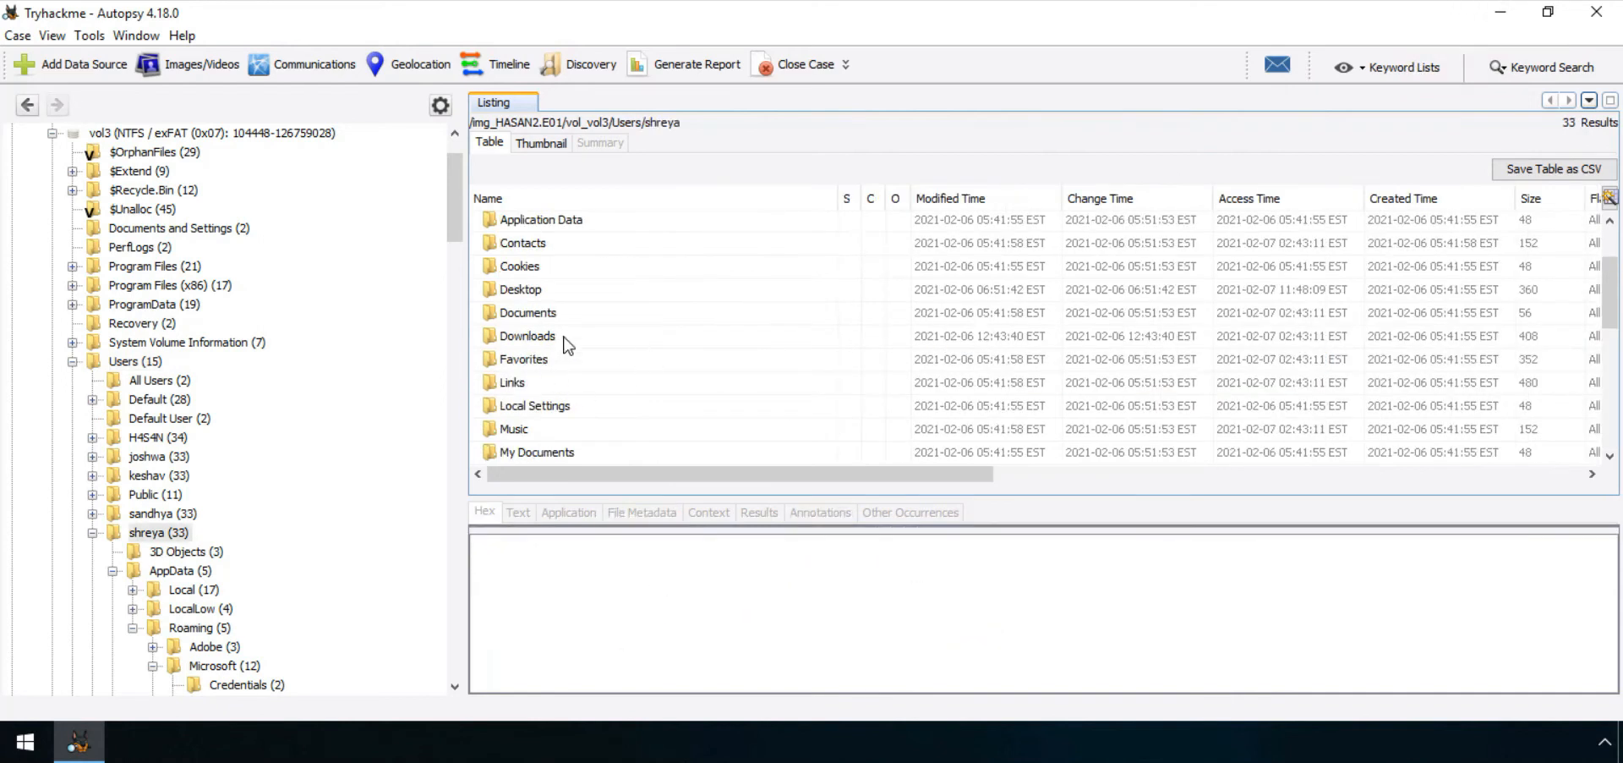
pyautogui.scroll(-2, 566, 349)
pyautogui.scroll(-4, 565, 349)
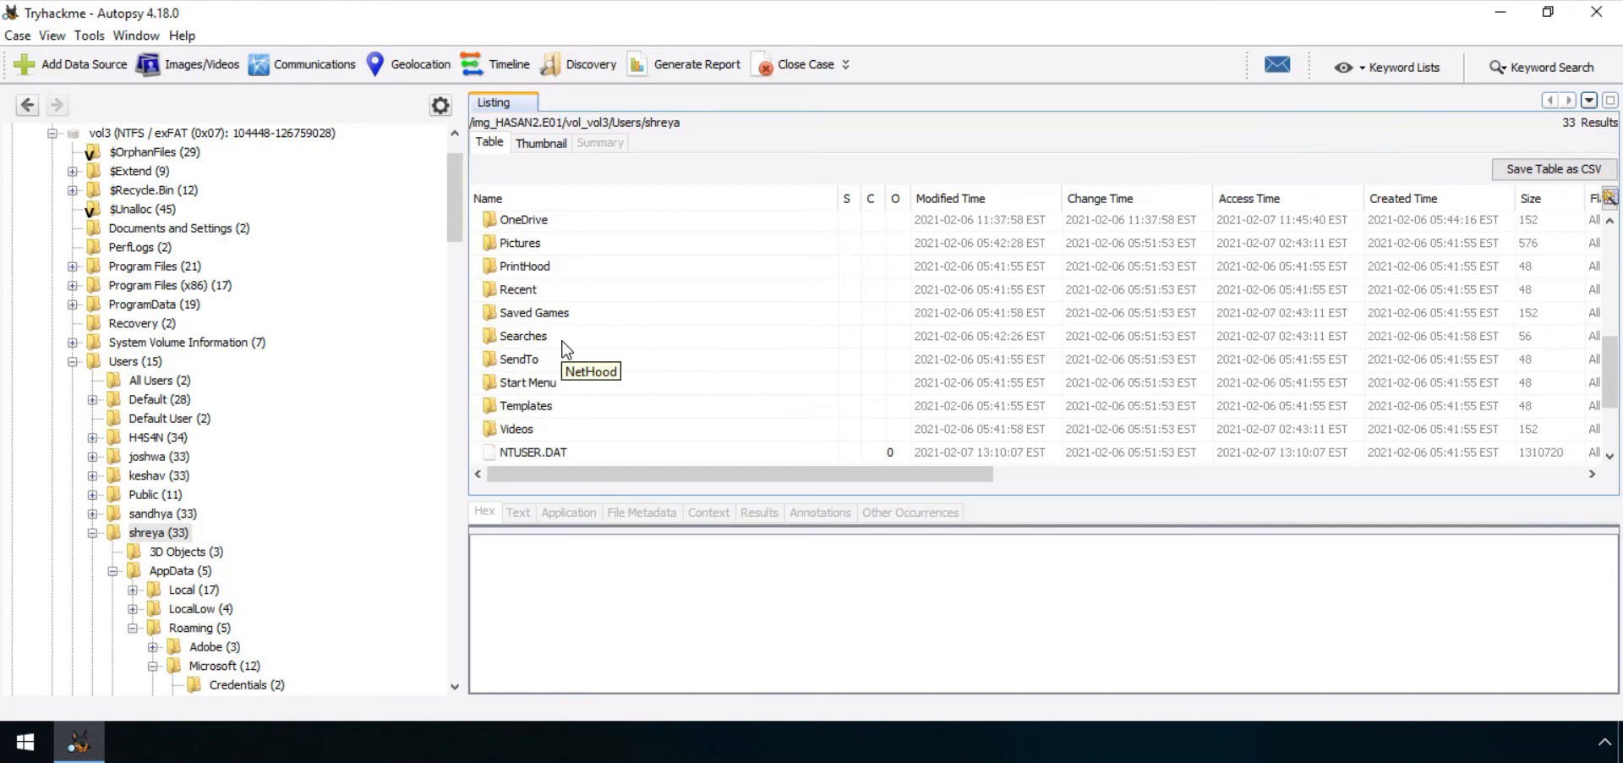
pyautogui.scroll(7, 564, 348)
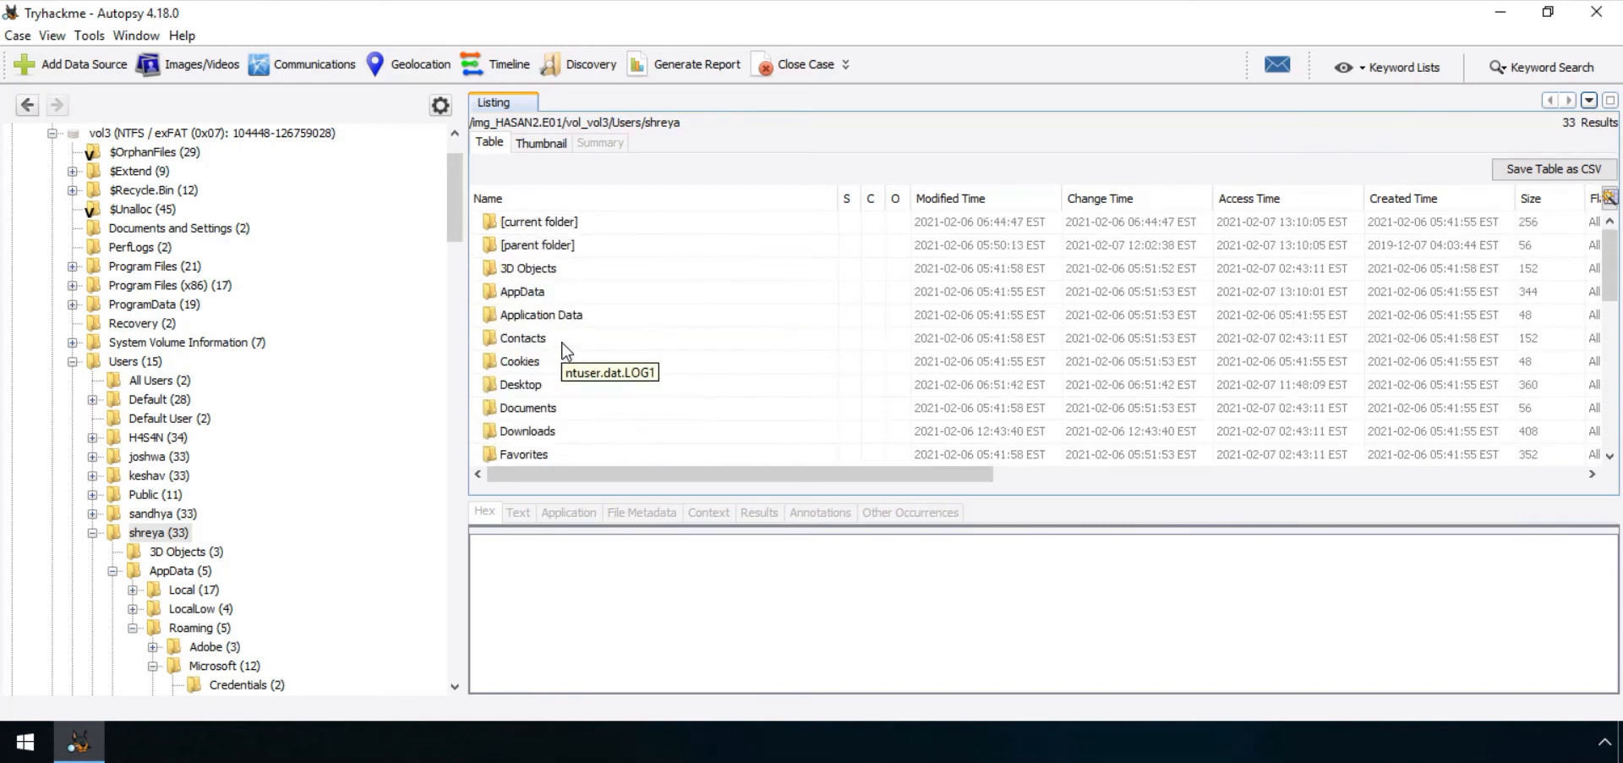
pyautogui.doubleClick(566, 297)
pyautogui.doubleClick(563, 316)
pyautogui.doubleClick(560, 294)
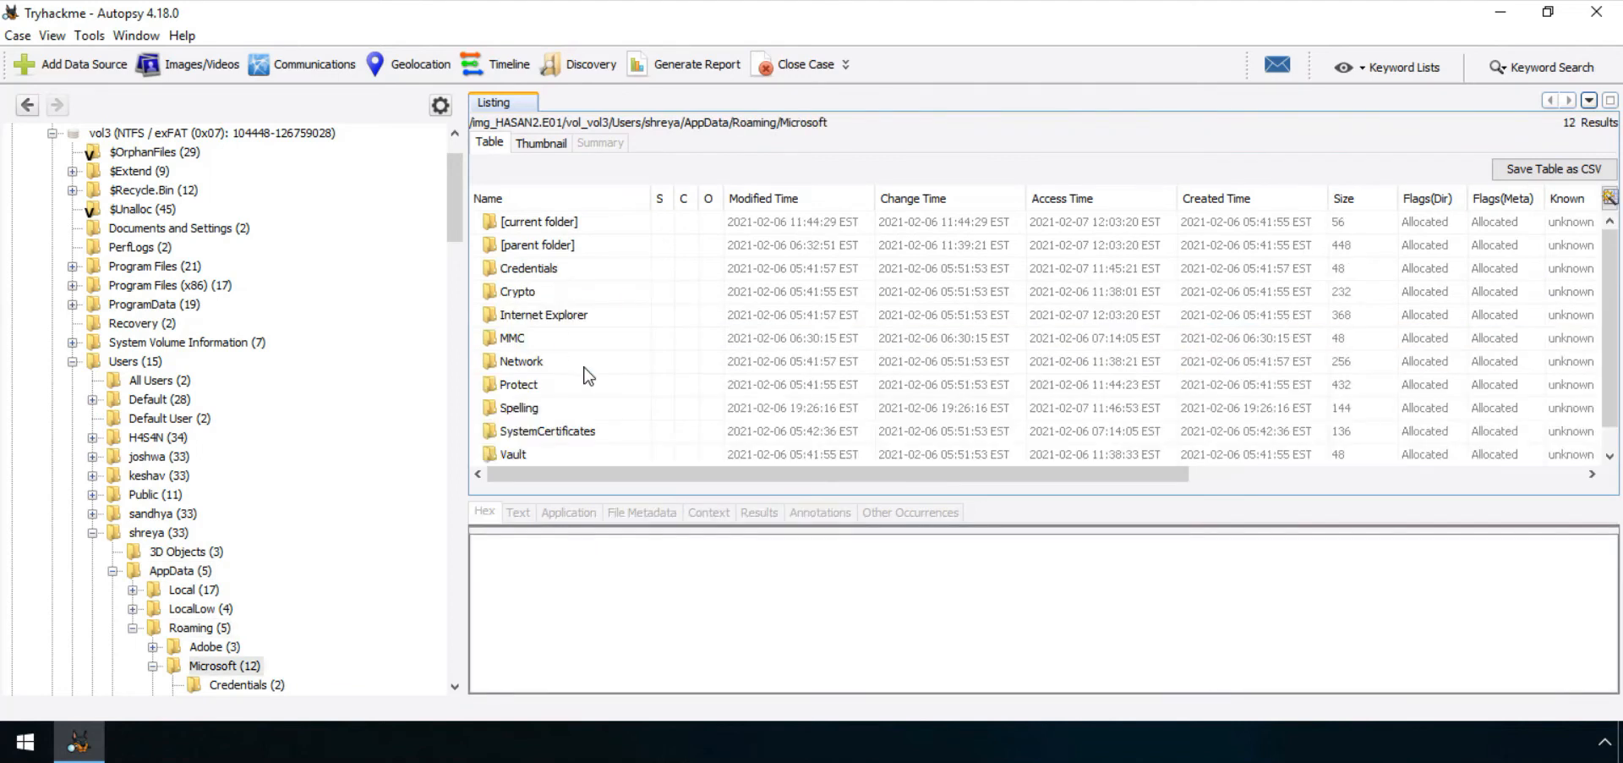
# - Open the Windows/PowerShell/PSReadLine subfolder inside the user's Roaming/Microsoft folder
pyautogui.scroll(-1, 589, 376)
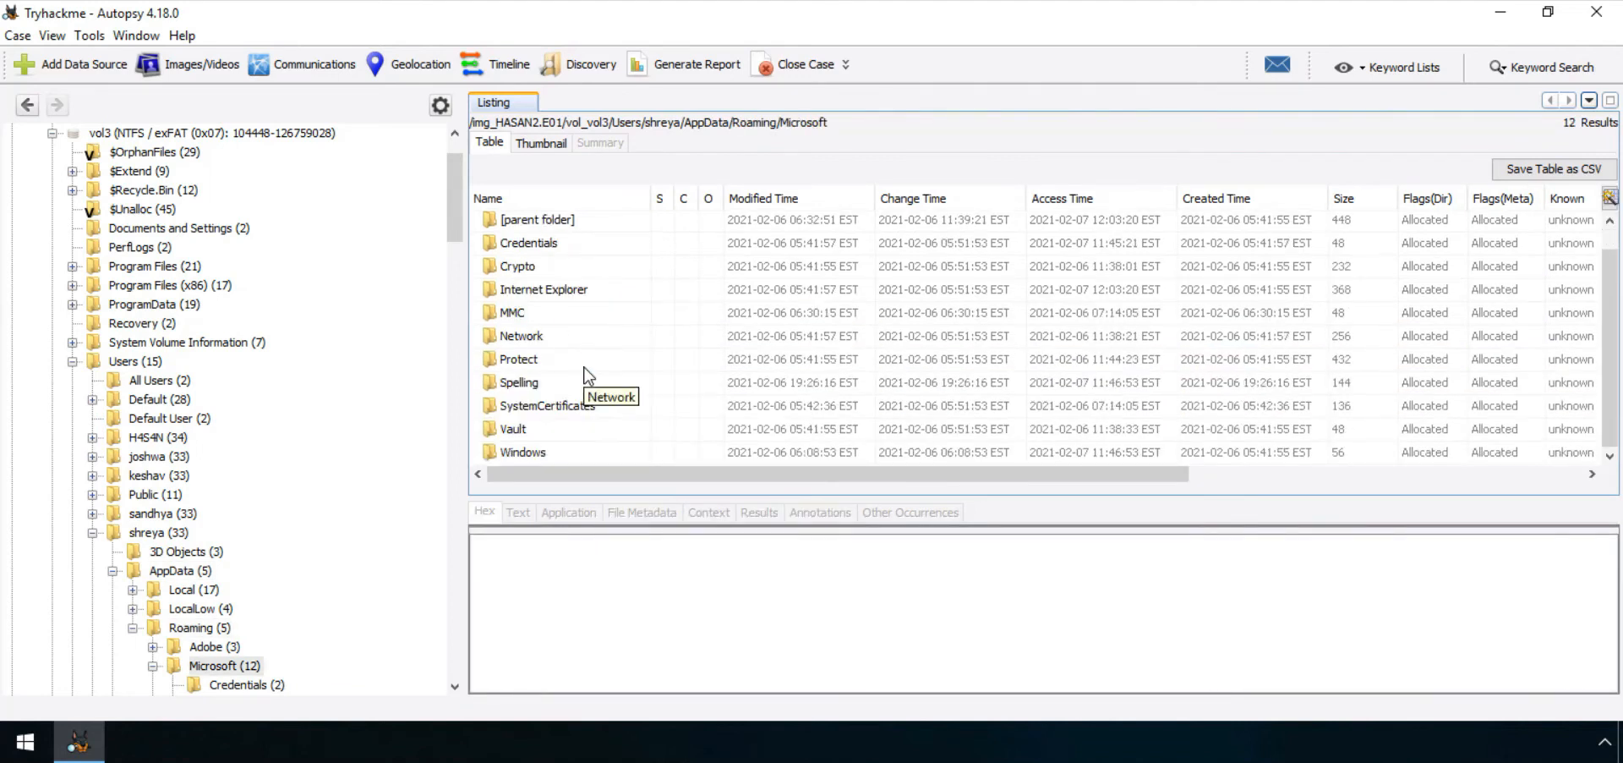
pyautogui.click(548, 436)
pyautogui.doubleClick(550, 453)
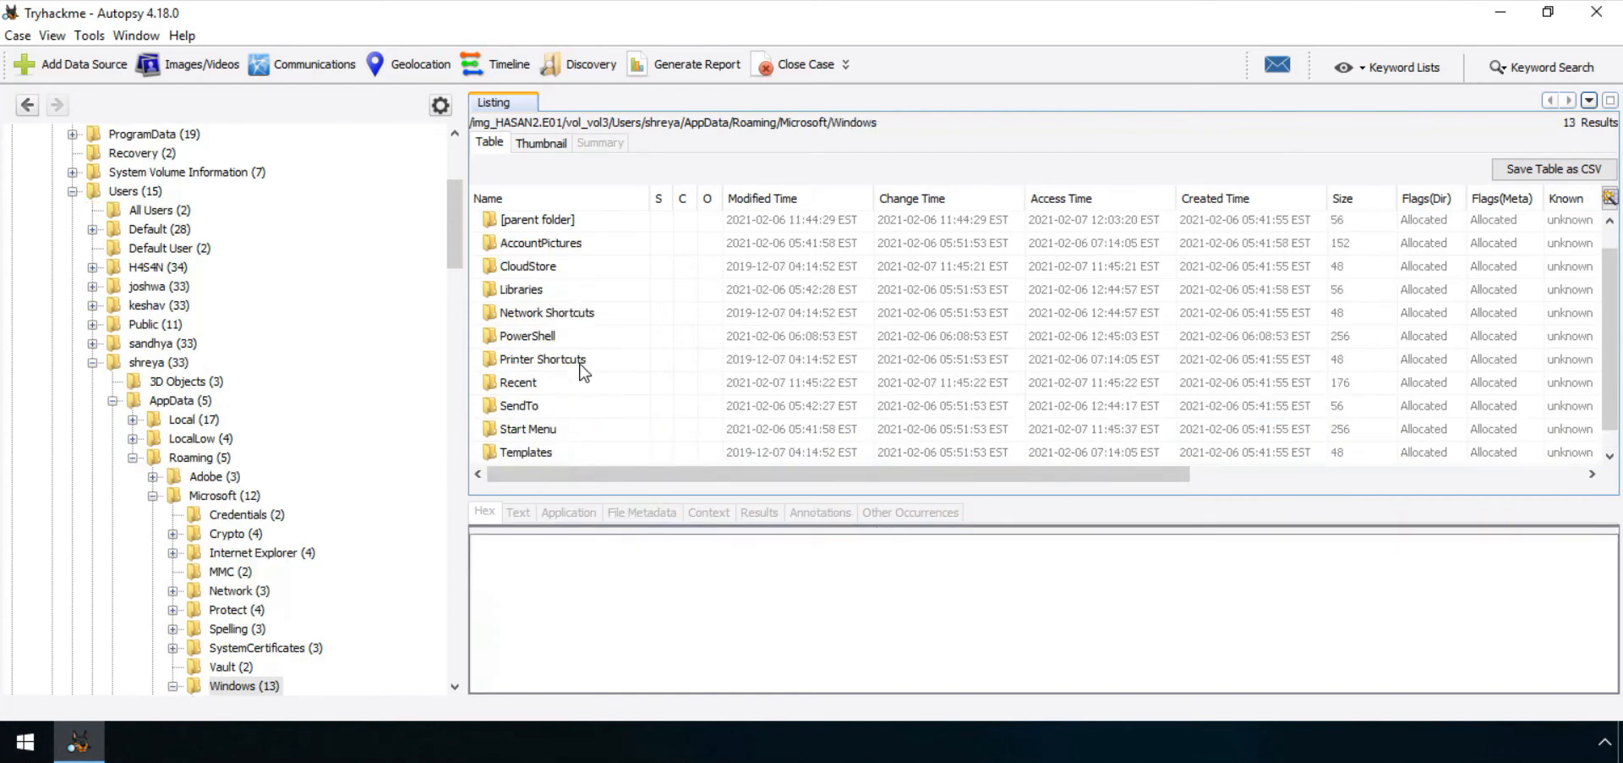
pyautogui.doubleClick(555, 336)
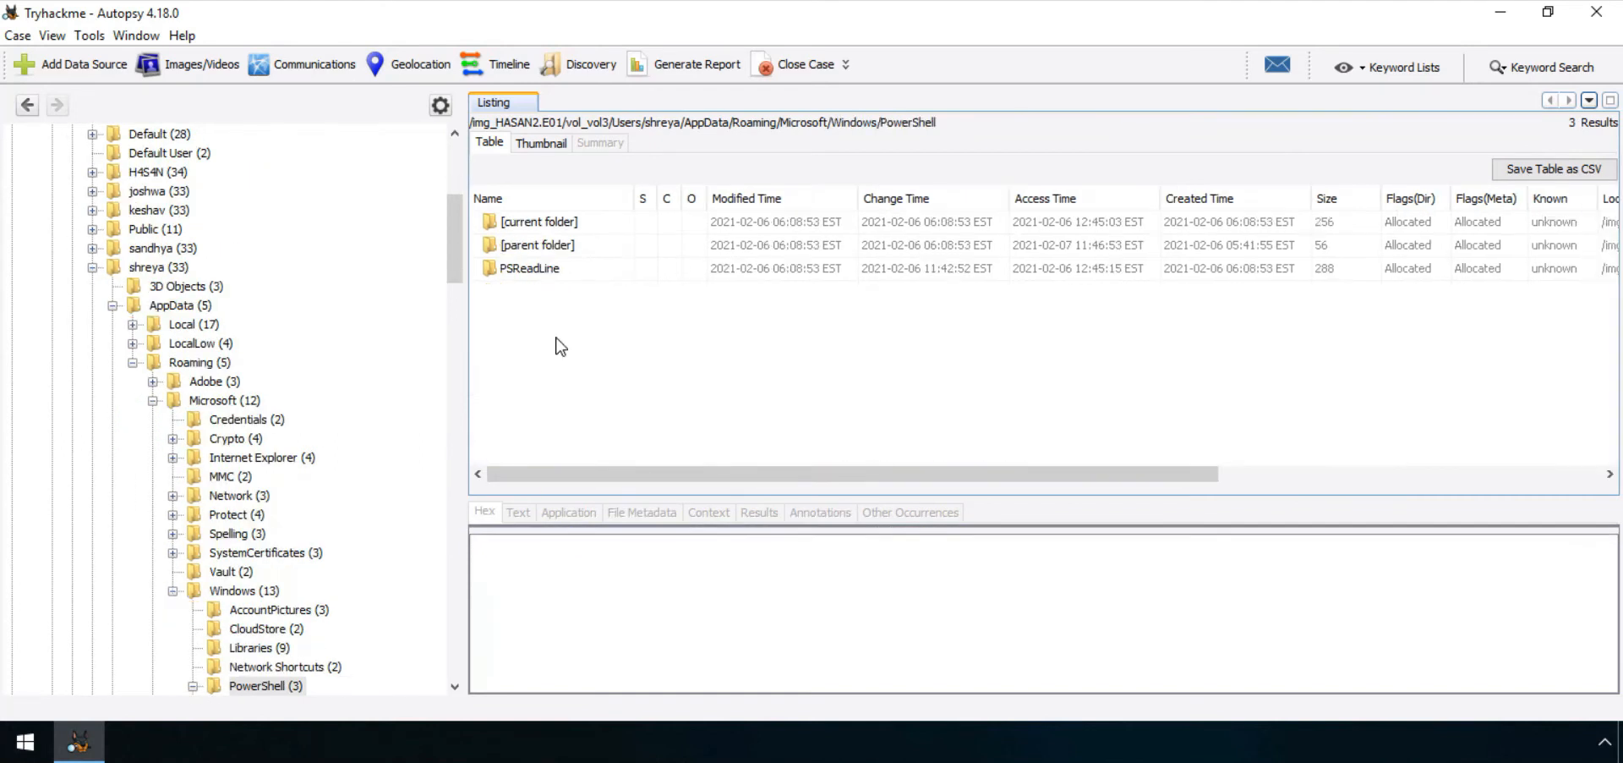
pyautogui.doubleClick(555, 270)
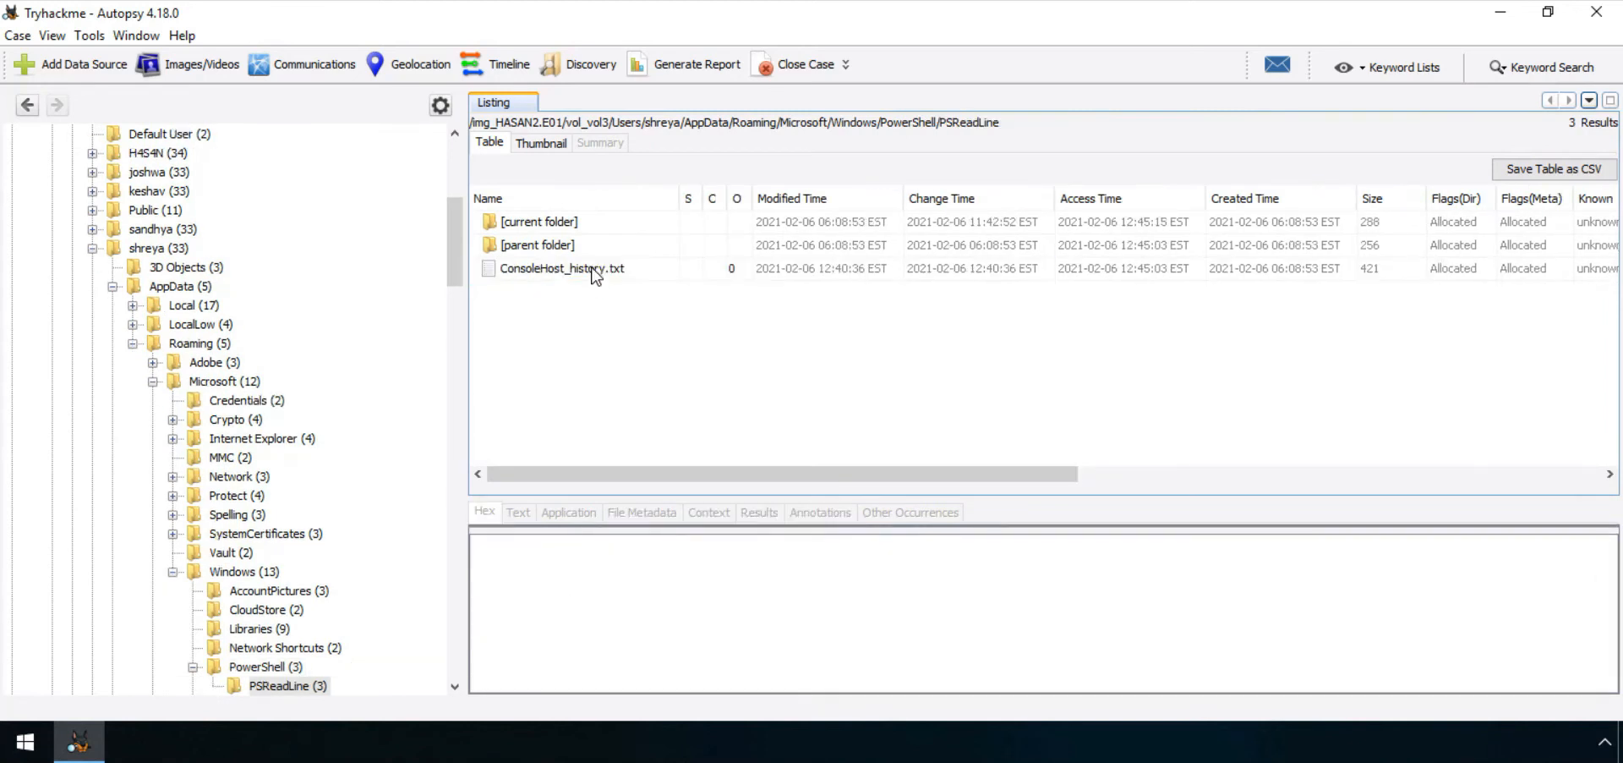
# - Show the indexed text of ConsoleHost_history.txt at 200% zoom, starting from its first line
pyautogui.click(595, 270)
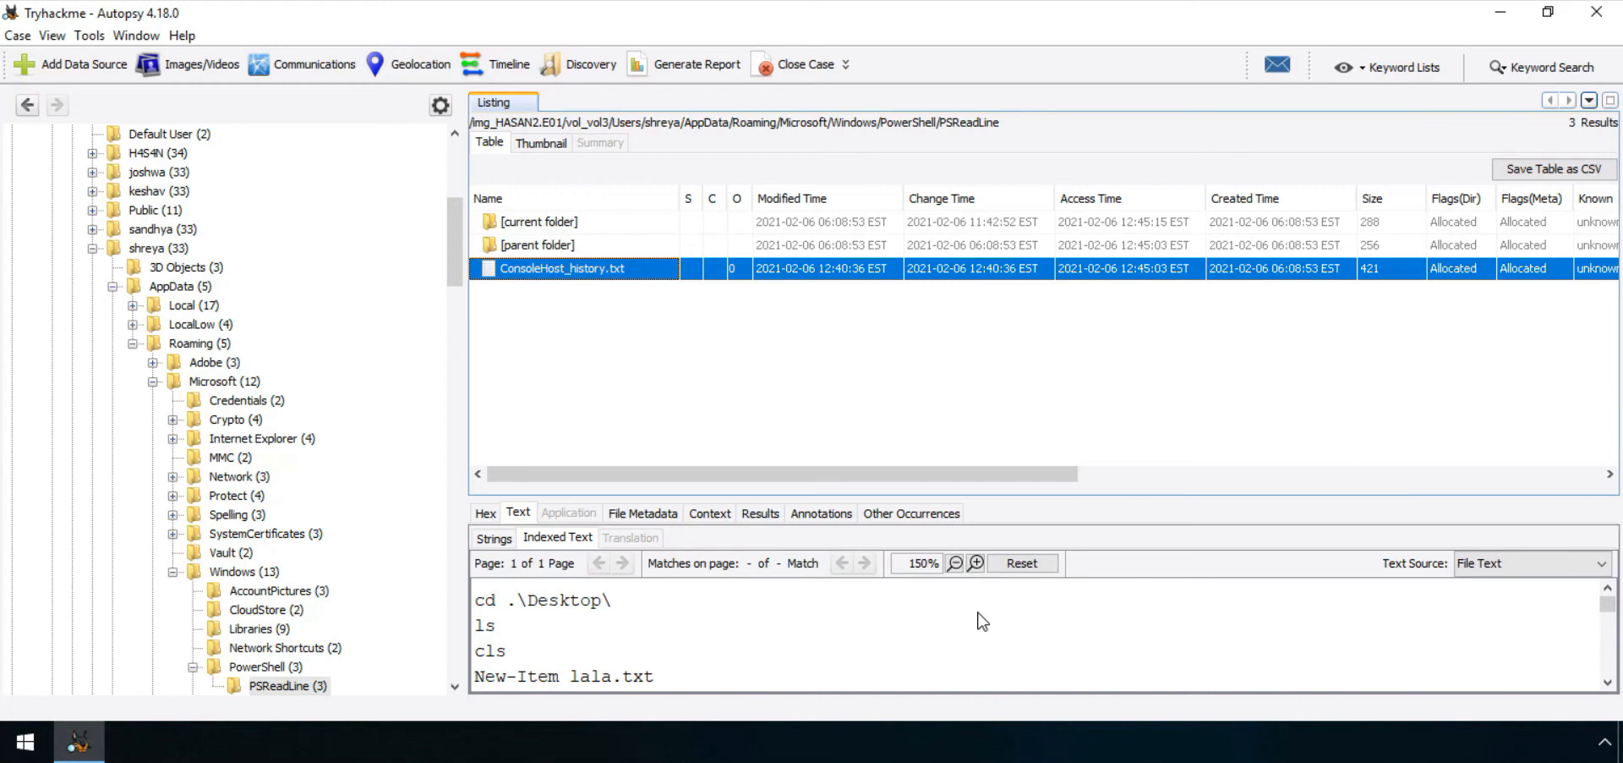
pyautogui.click(977, 563)
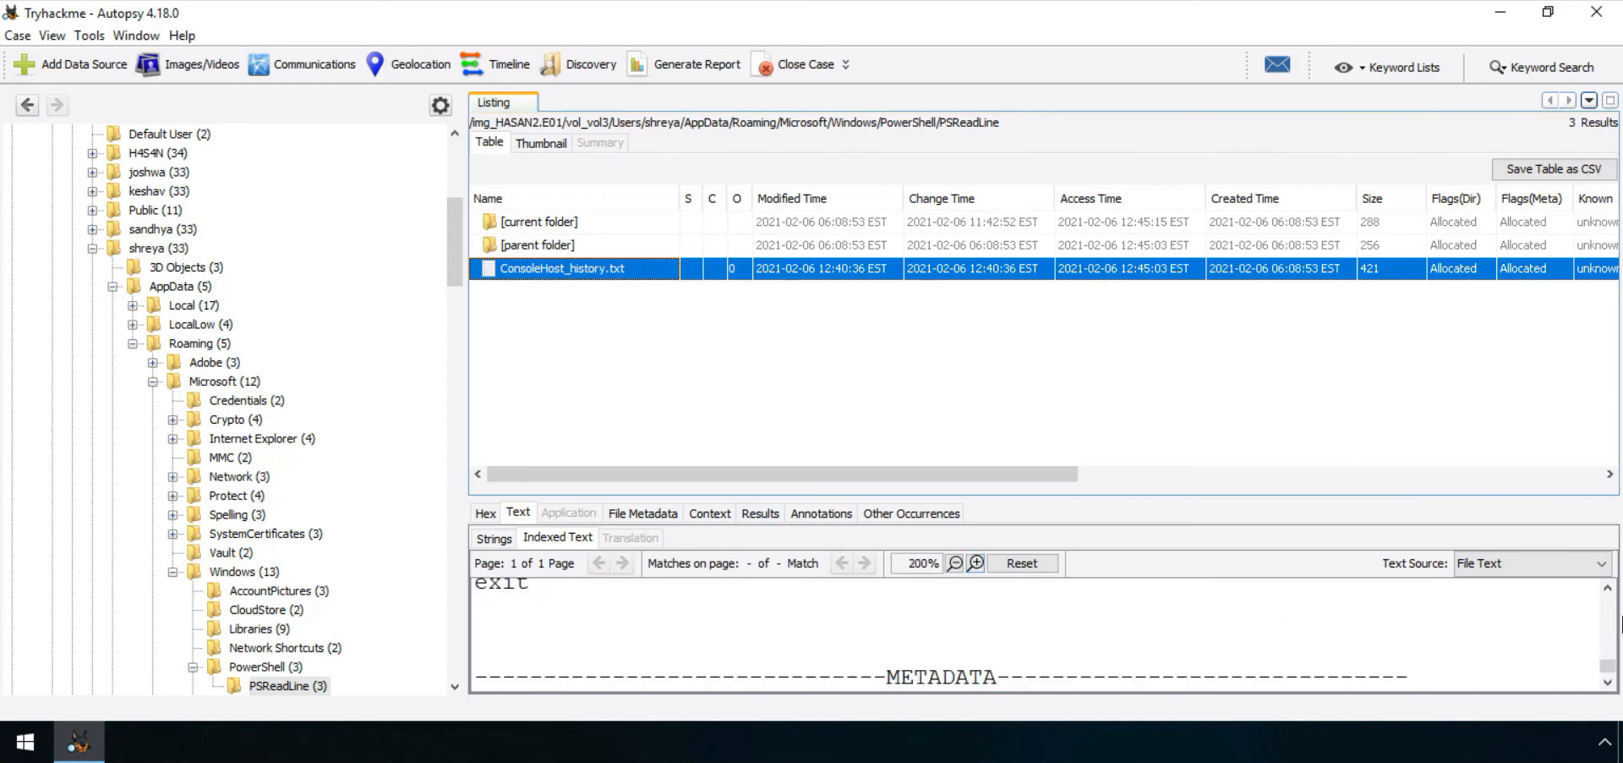
pyautogui.click(1608, 586)
pyautogui.click(1608, 586)
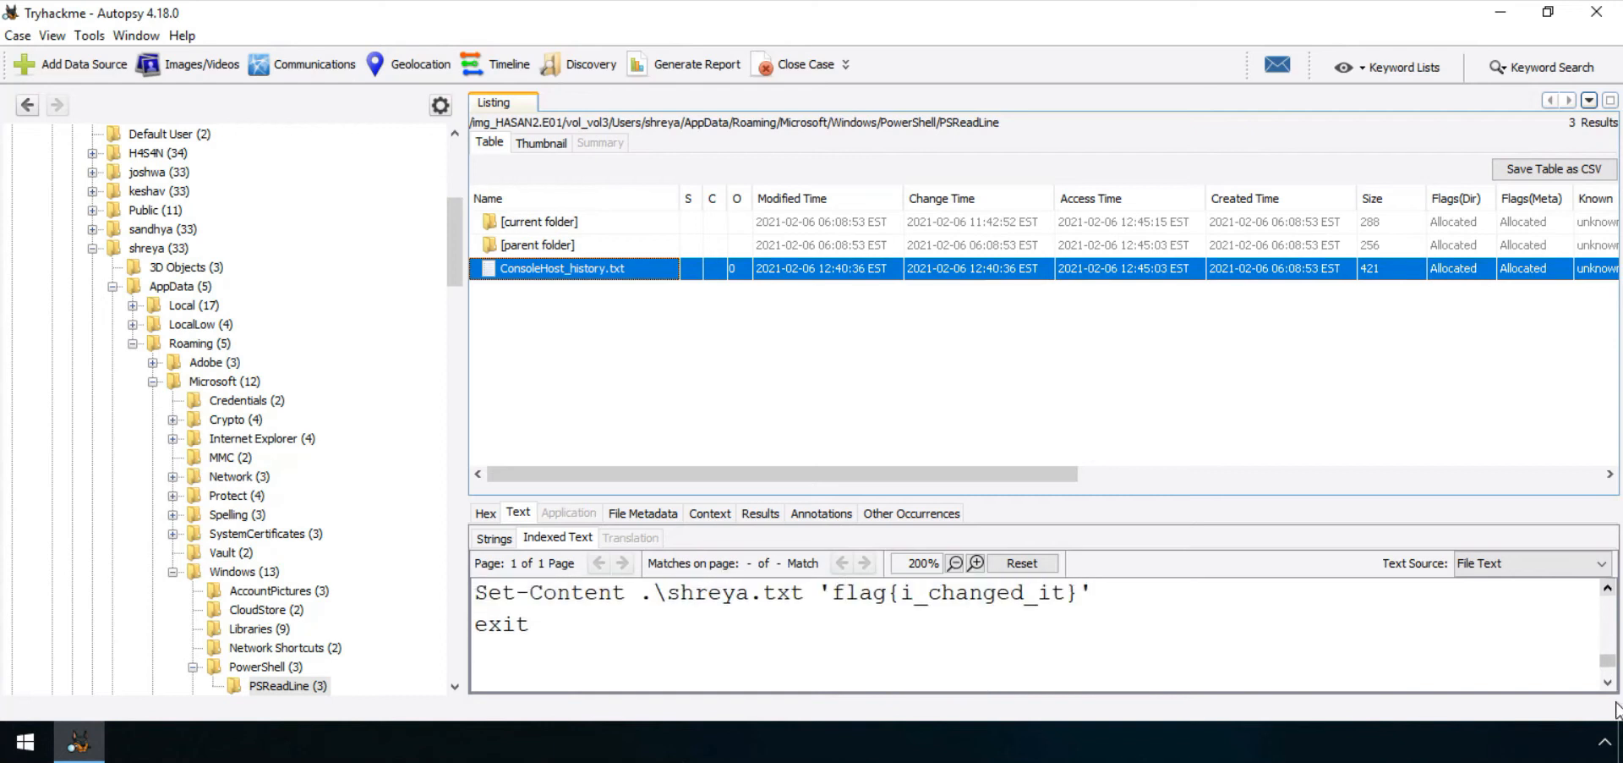
pyautogui.moveTo(1616, 607); pyautogui.dragTo(1615, 586)
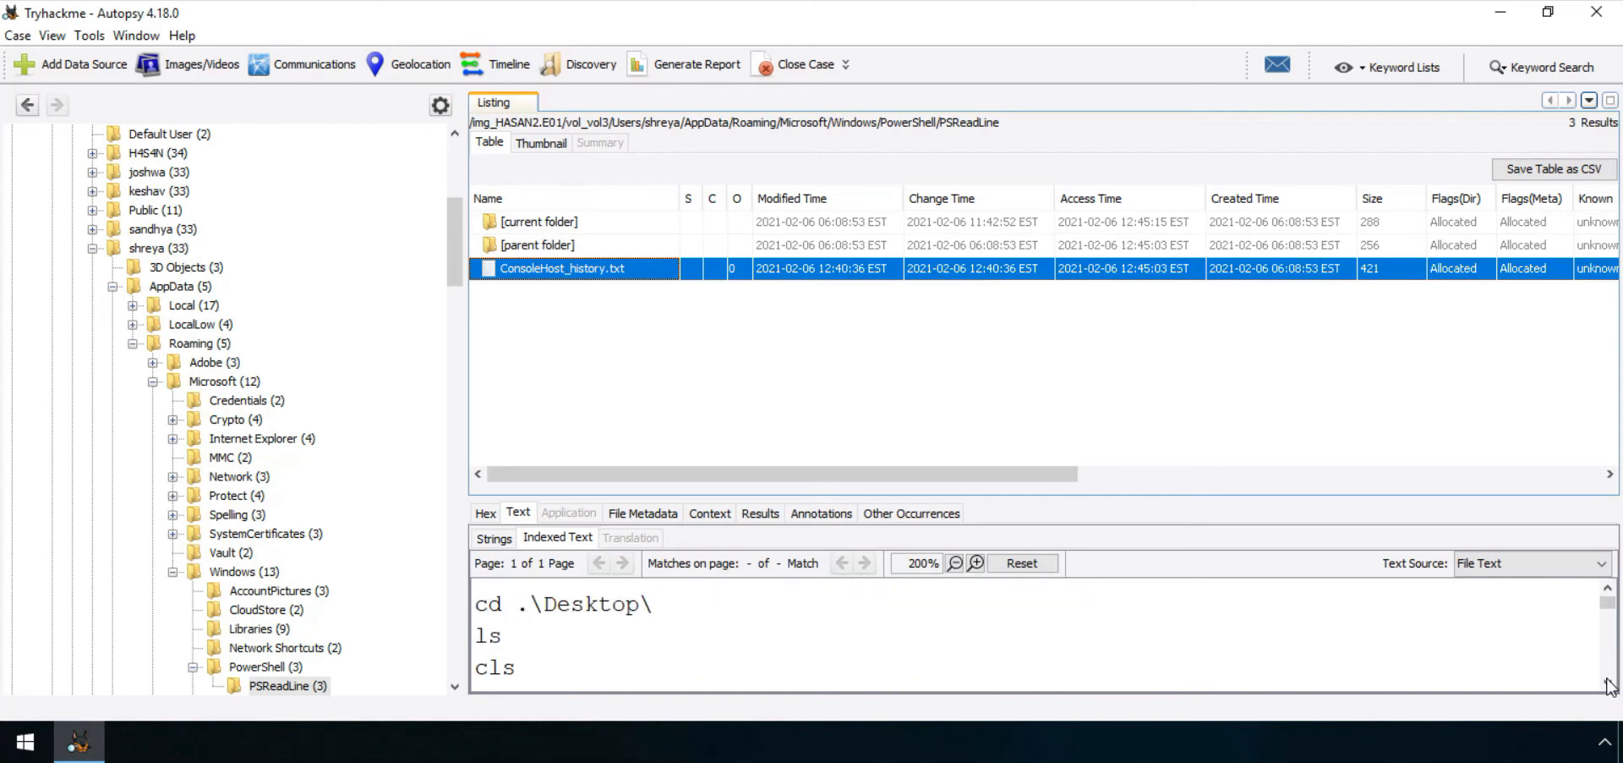
# - Read through the PowerShell history, checking the lala.txt content commands, to find where the user first wrote the flag
pyautogui.scroll(-5, 1609, 683)
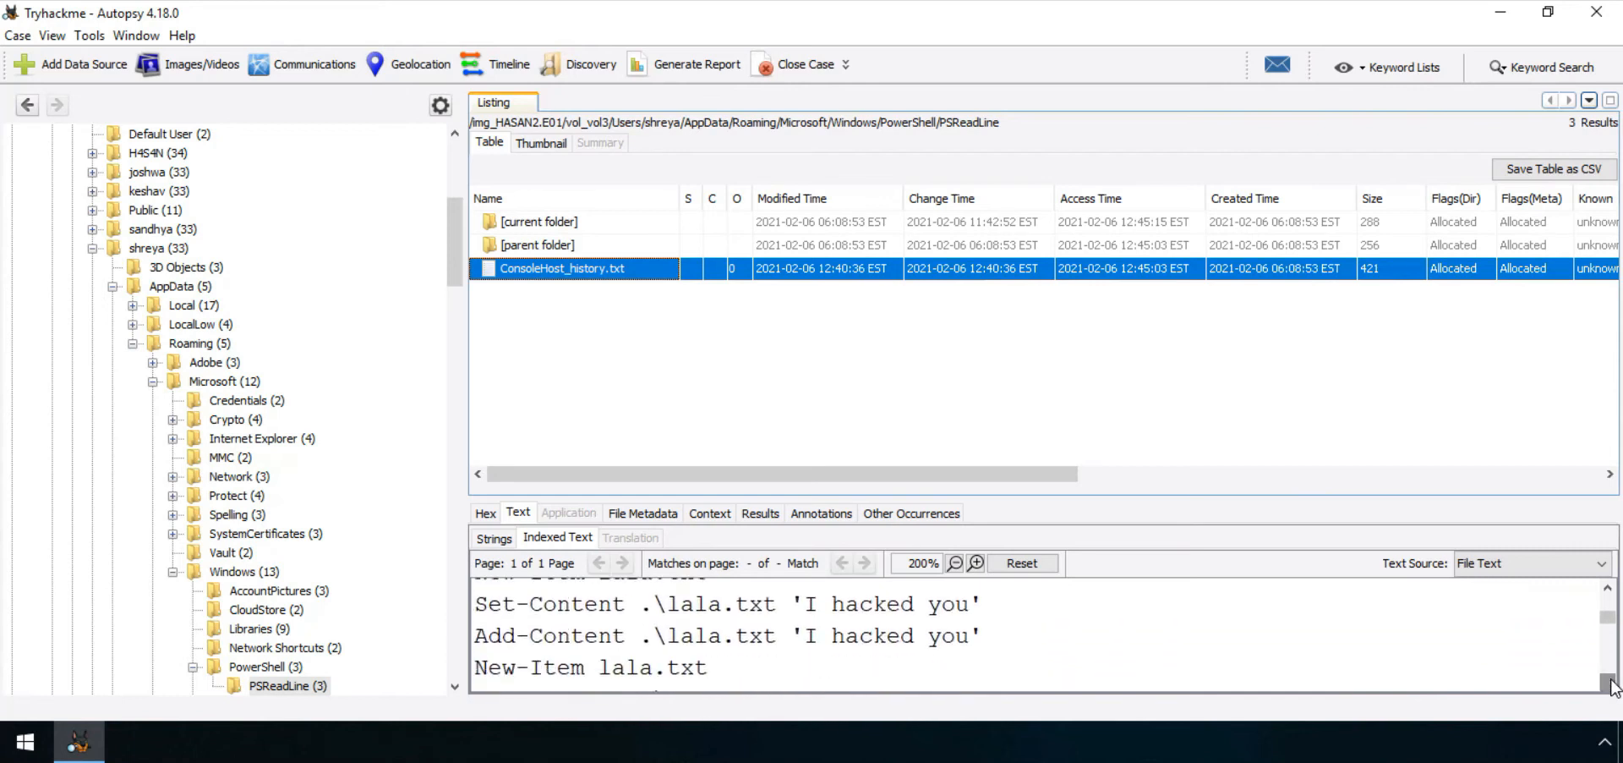
pyautogui.moveTo(478, 613); pyautogui.dragTo(981, 615)
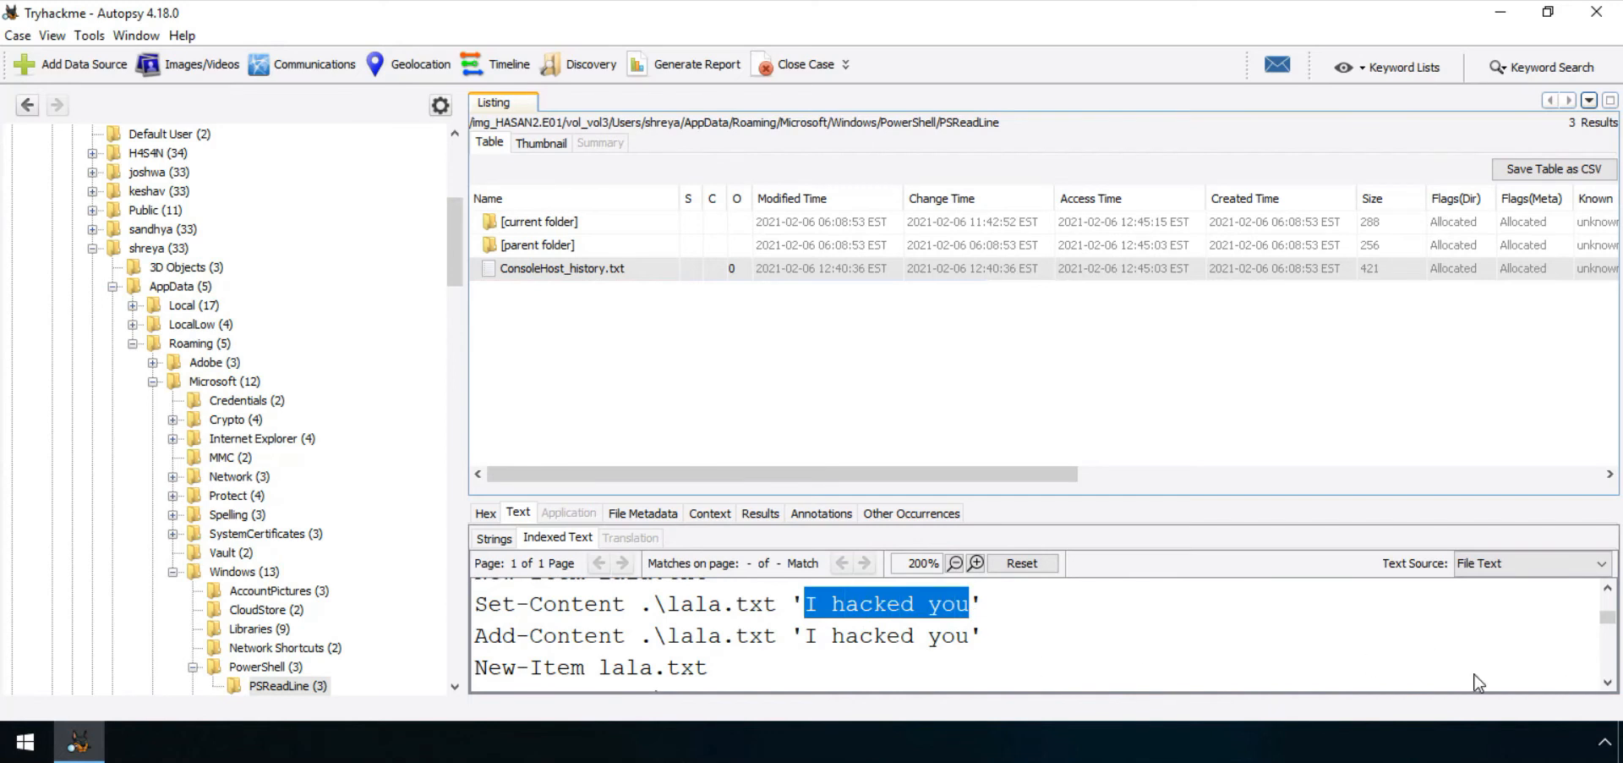
pyautogui.moveTo(808, 640); pyautogui.dragTo(970, 640)
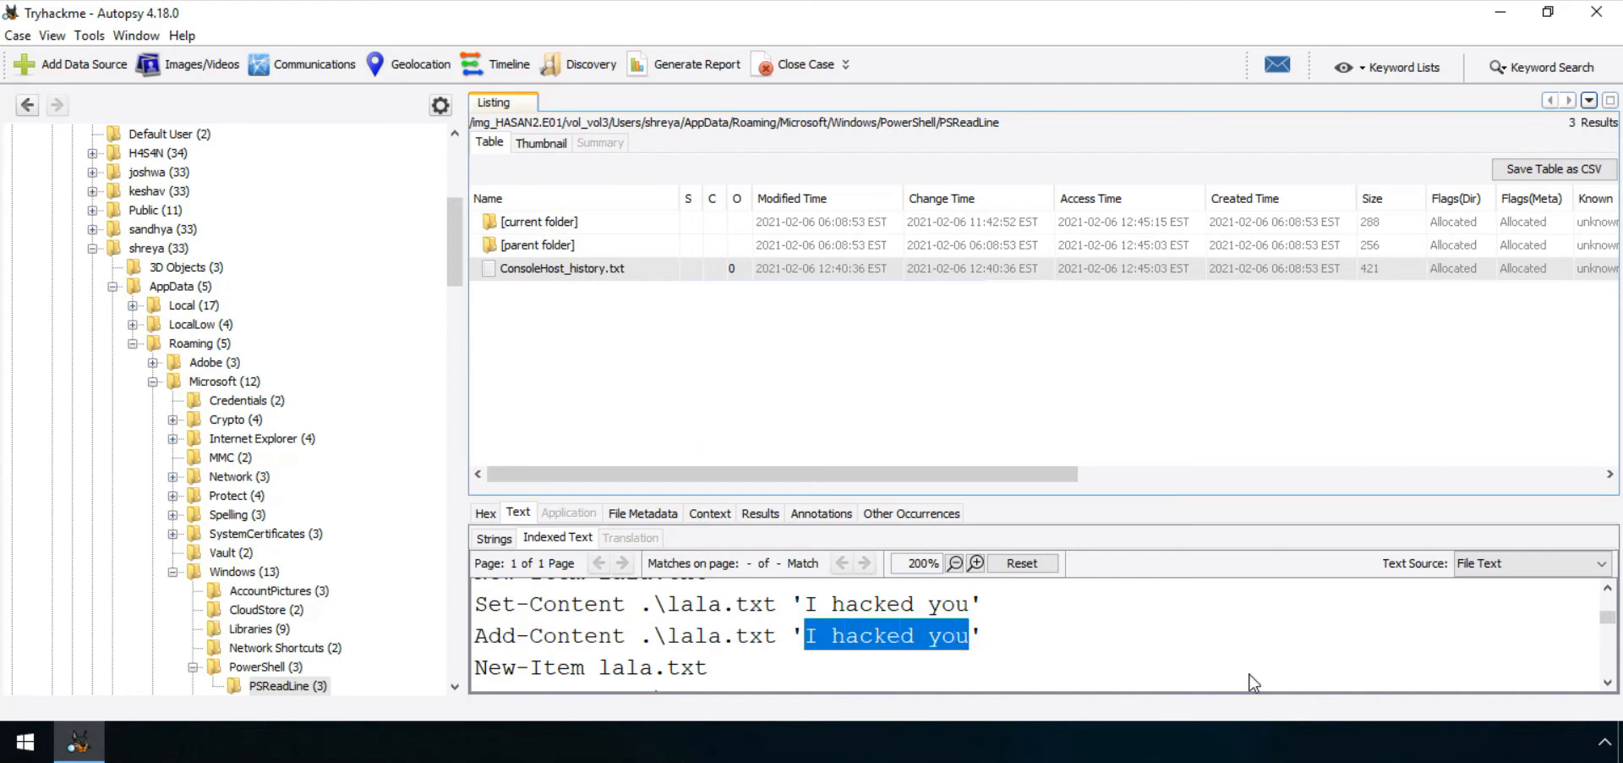
pyautogui.click(1607, 683)
pyautogui.click(1607, 684)
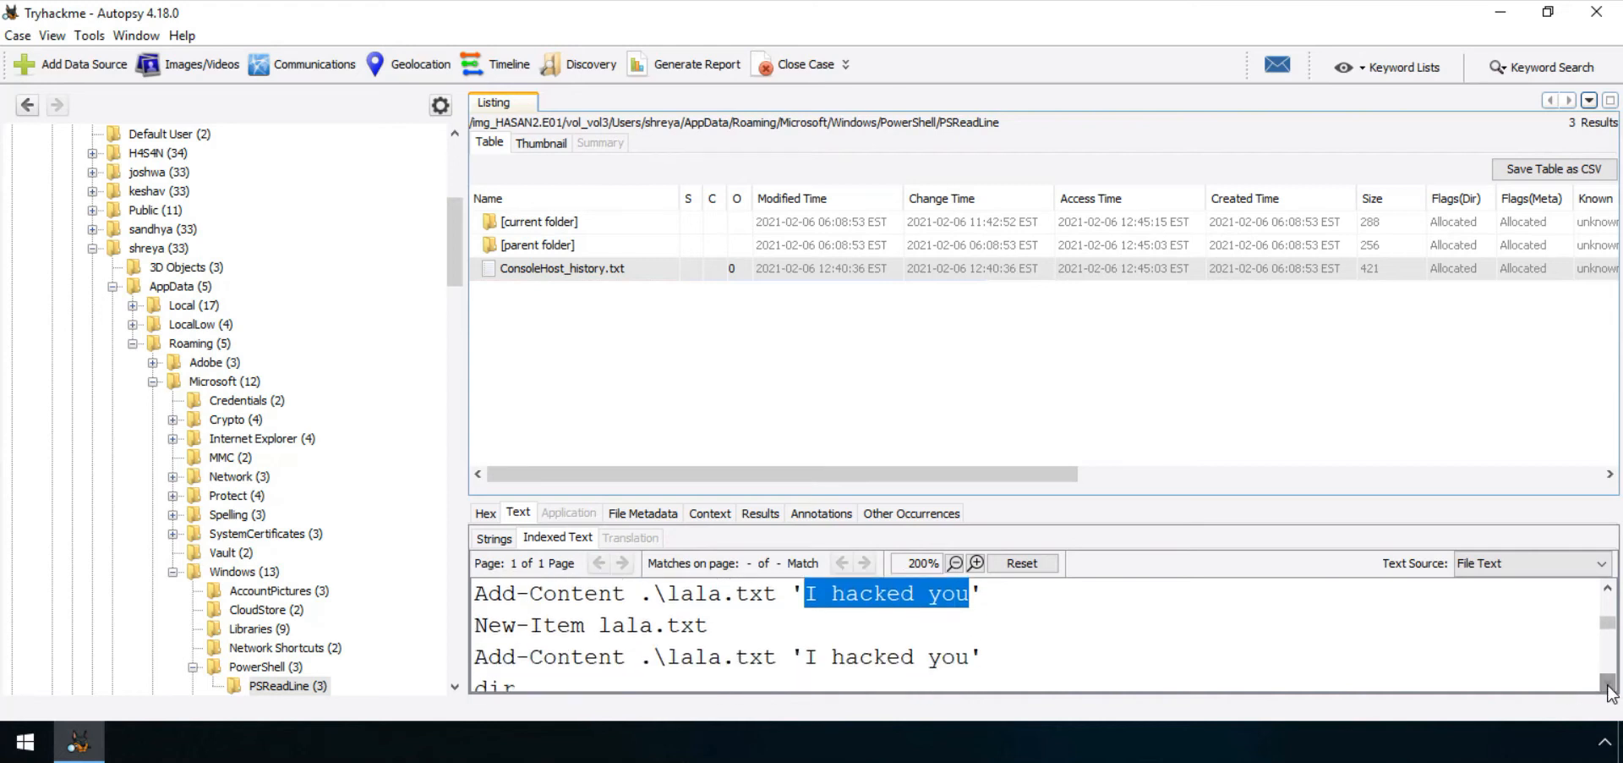
pyautogui.click(1607, 683)
pyautogui.click(1607, 683)
pyautogui.click(1608, 683)
pyautogui.click(1607, 683)
pyautogui.click(1607, 683)
pyautogui.click(1607, 683)
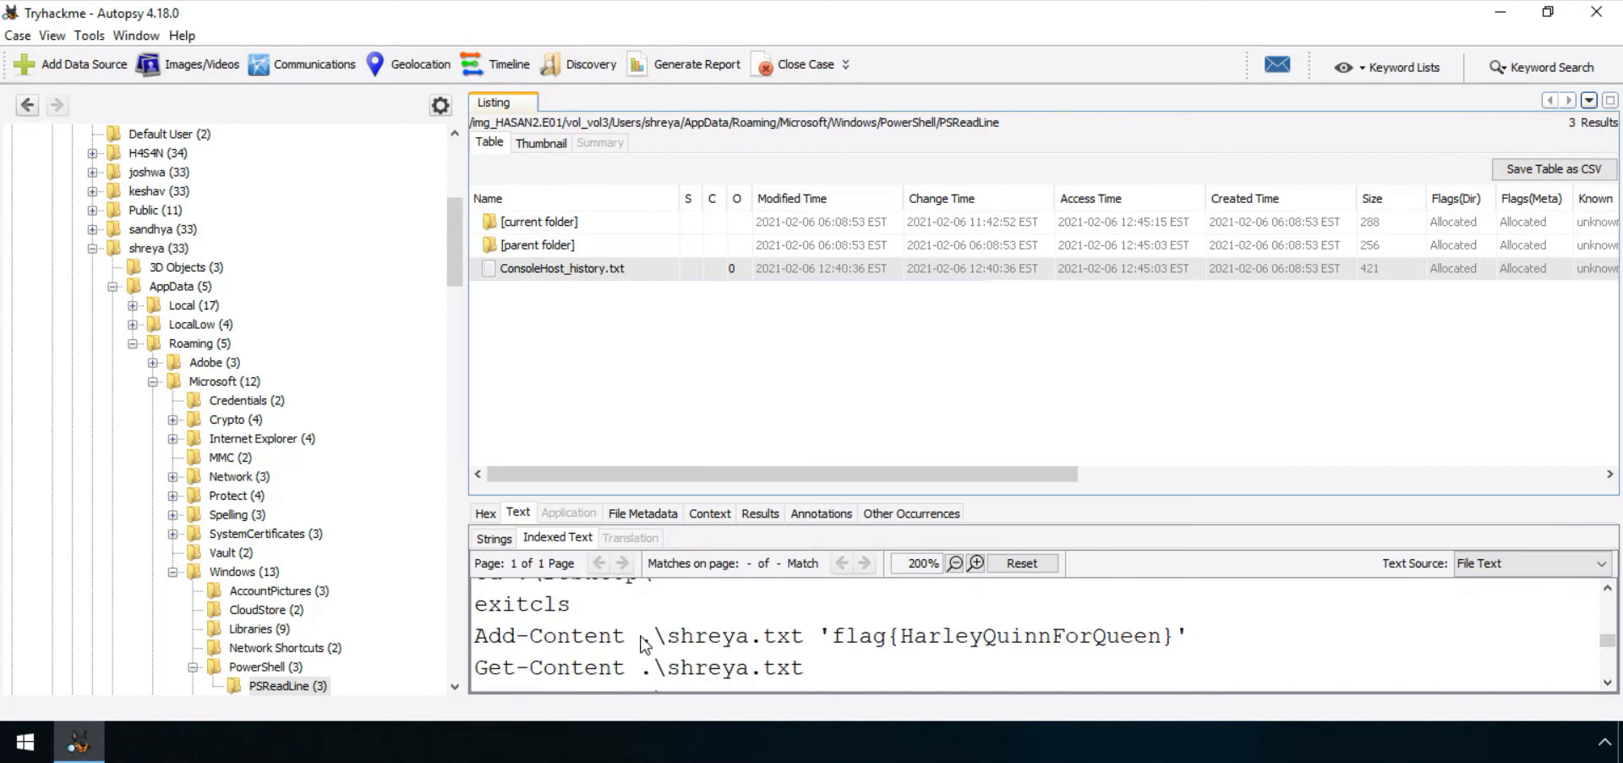
# - Copy flag{HarleyQuinnForQueen} from the Add-Content command in the PowerShell history
pyautogui.moveTo(647, 639); pyautogui.dragTo(1173, 646)
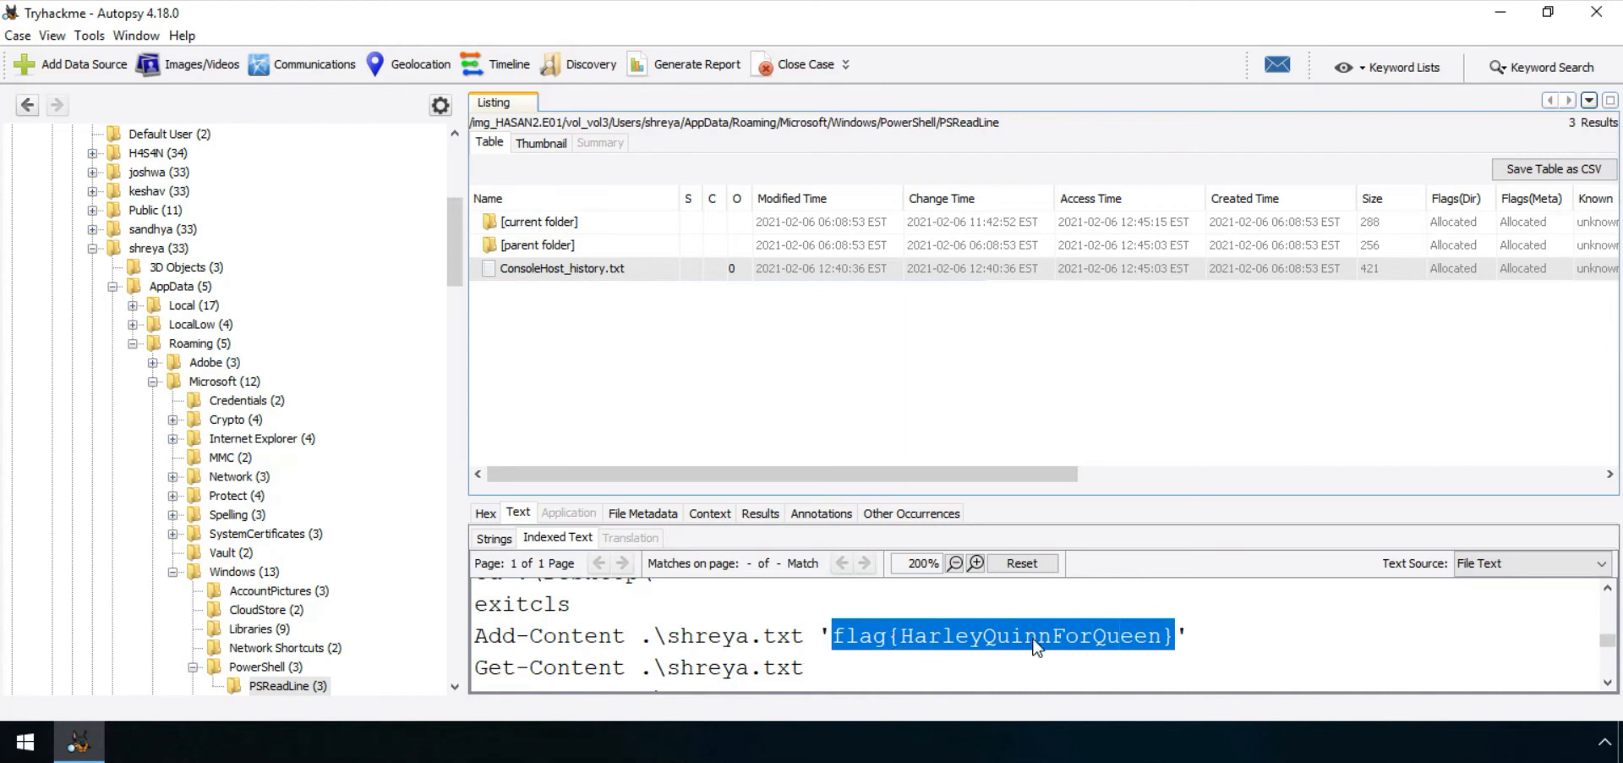
pyautogui.rightClick(1115, 646)
pyautogui.click(1144, 651)
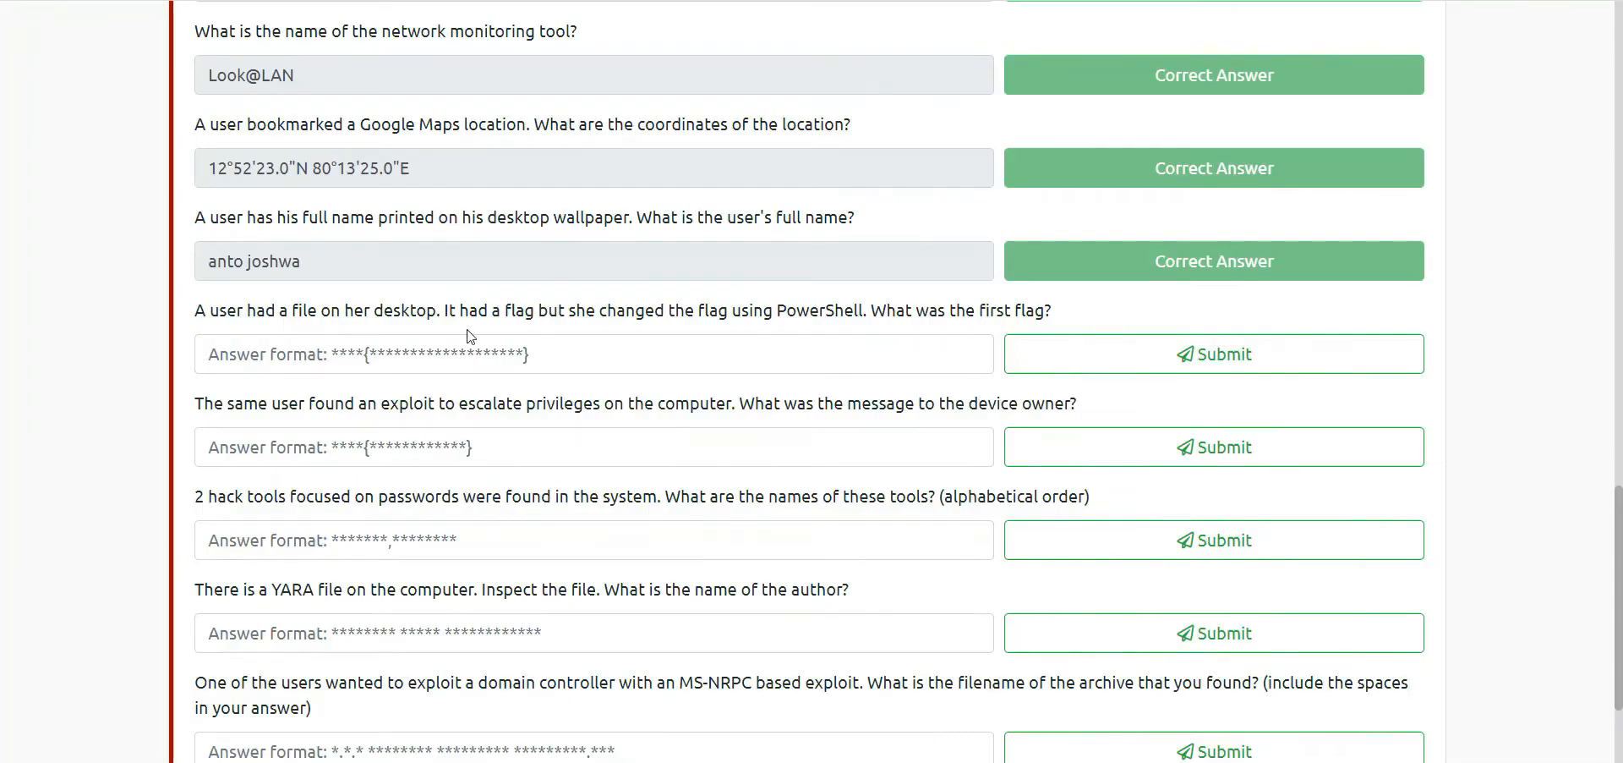
# - Submit flag{HarleyQuinnforQueen} as the answer to the question about the first flag changed using PowerShell
pyautogui.click(481, 351)
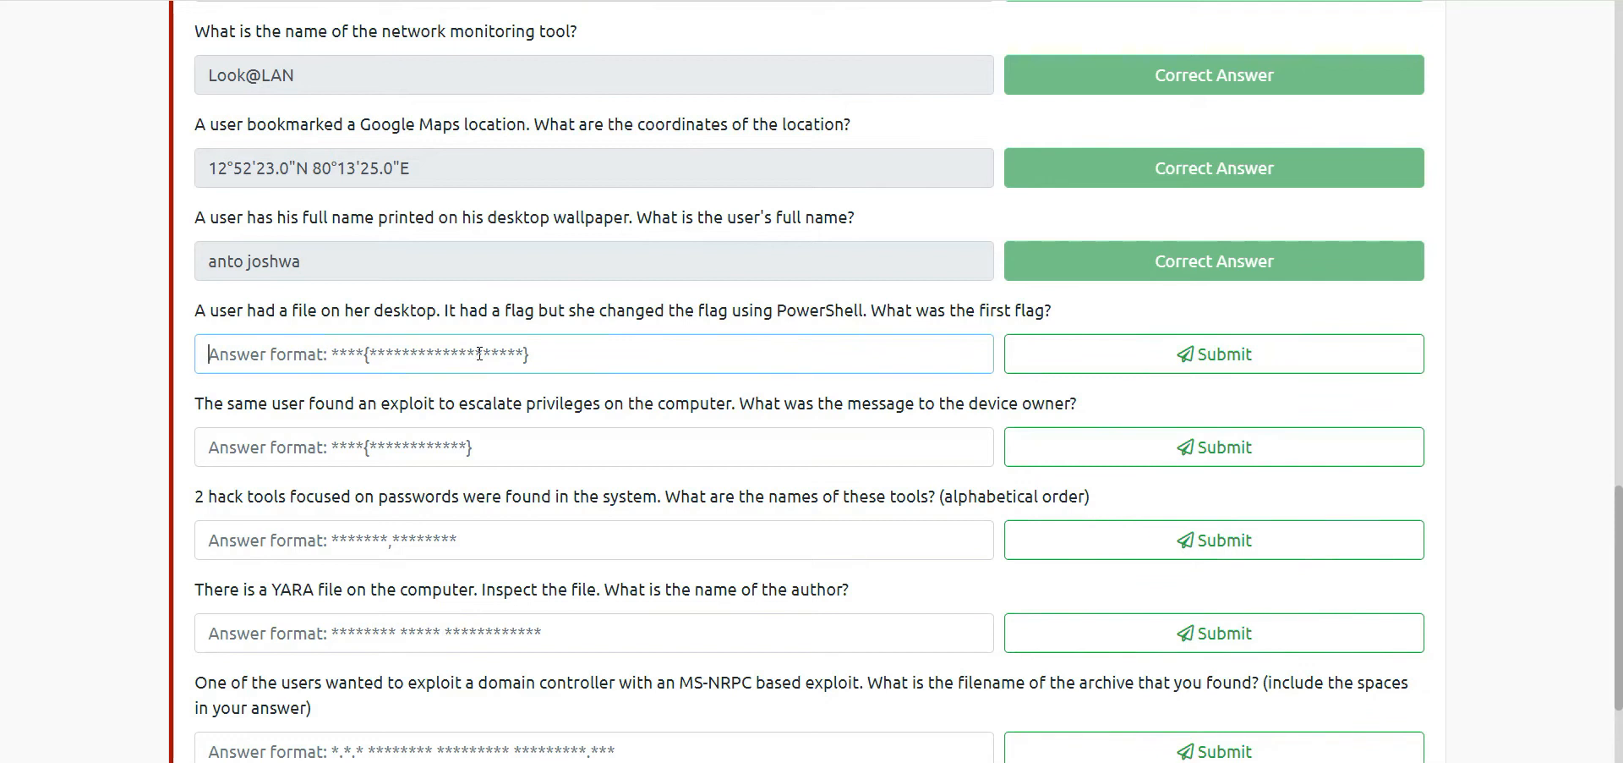
pyautogui.rightClick(479, 353)
pyautogui.click(421, 348)
pyautogui.write('flag')
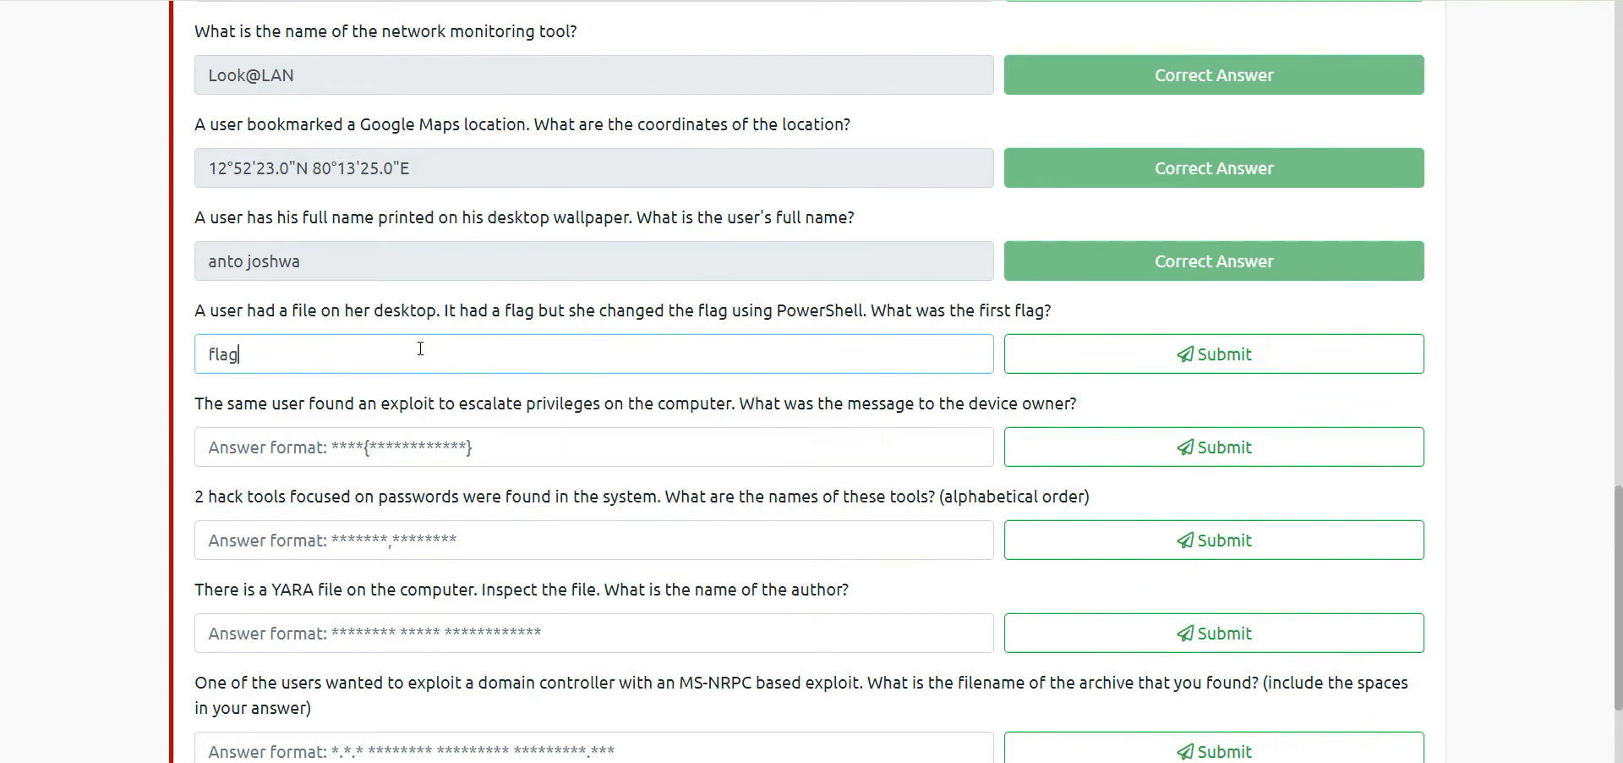
pyautogui.write('HarleyQinn')
pyautogui.press('BackSpace')
pyautogui.press('BackSpace')
pyautogui.press('BackSpace')
pyautogui.press('BackSpace')
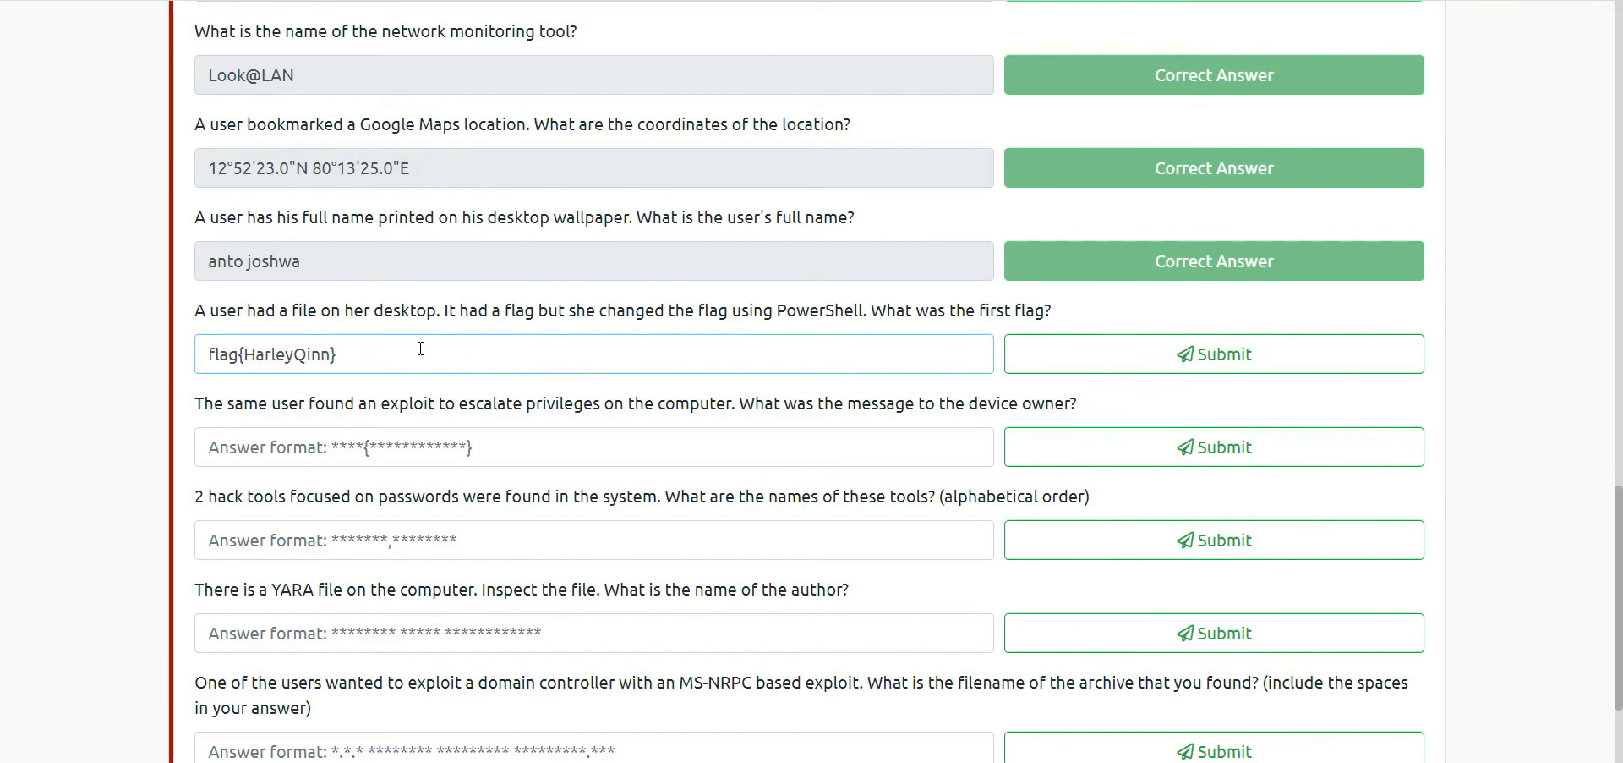
pyautogui.write('uinnforQueen')
pyautogui.press('Return')
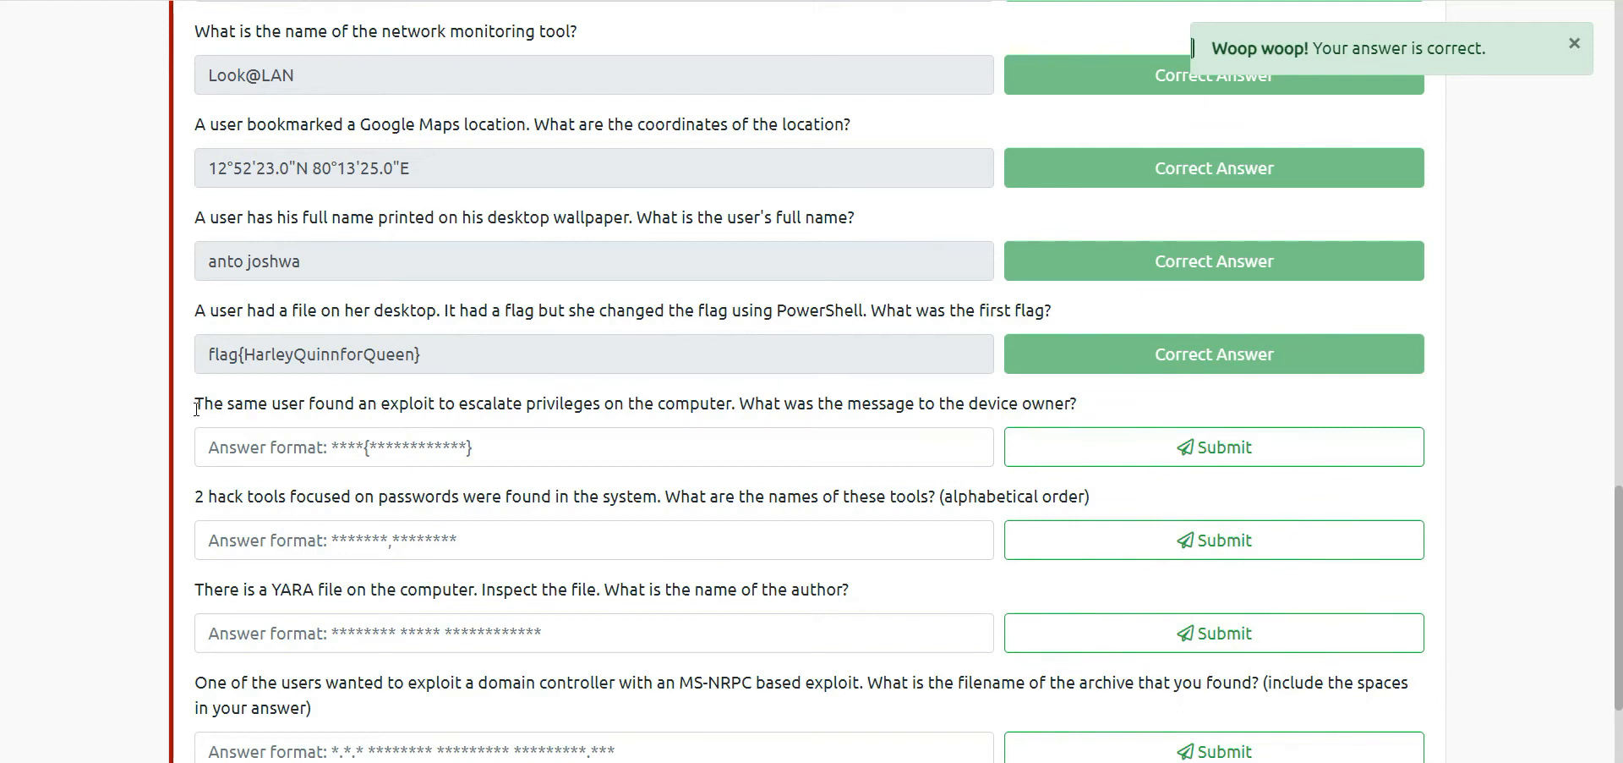
# - Read the privilege-escalation question, switch to Autopsy and show the text of exploit.ps1 in the same user's Desktop folder
pyautogui.moveTo(197, 404); pyautogui.dragTo(314, 404)
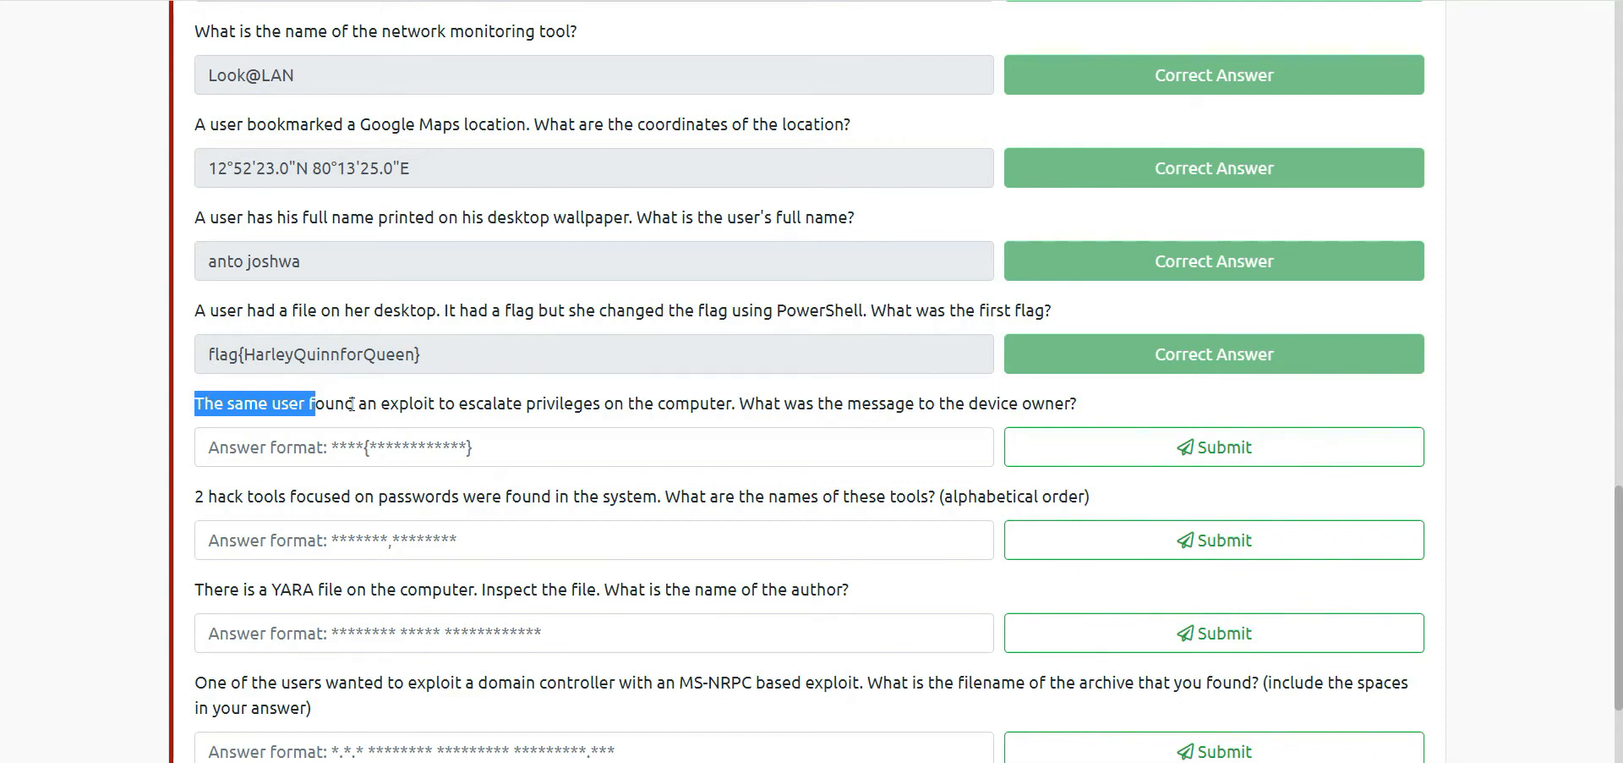
pyautogui.moveTo(362, 408); pyautogui.dragTo(555, 406)
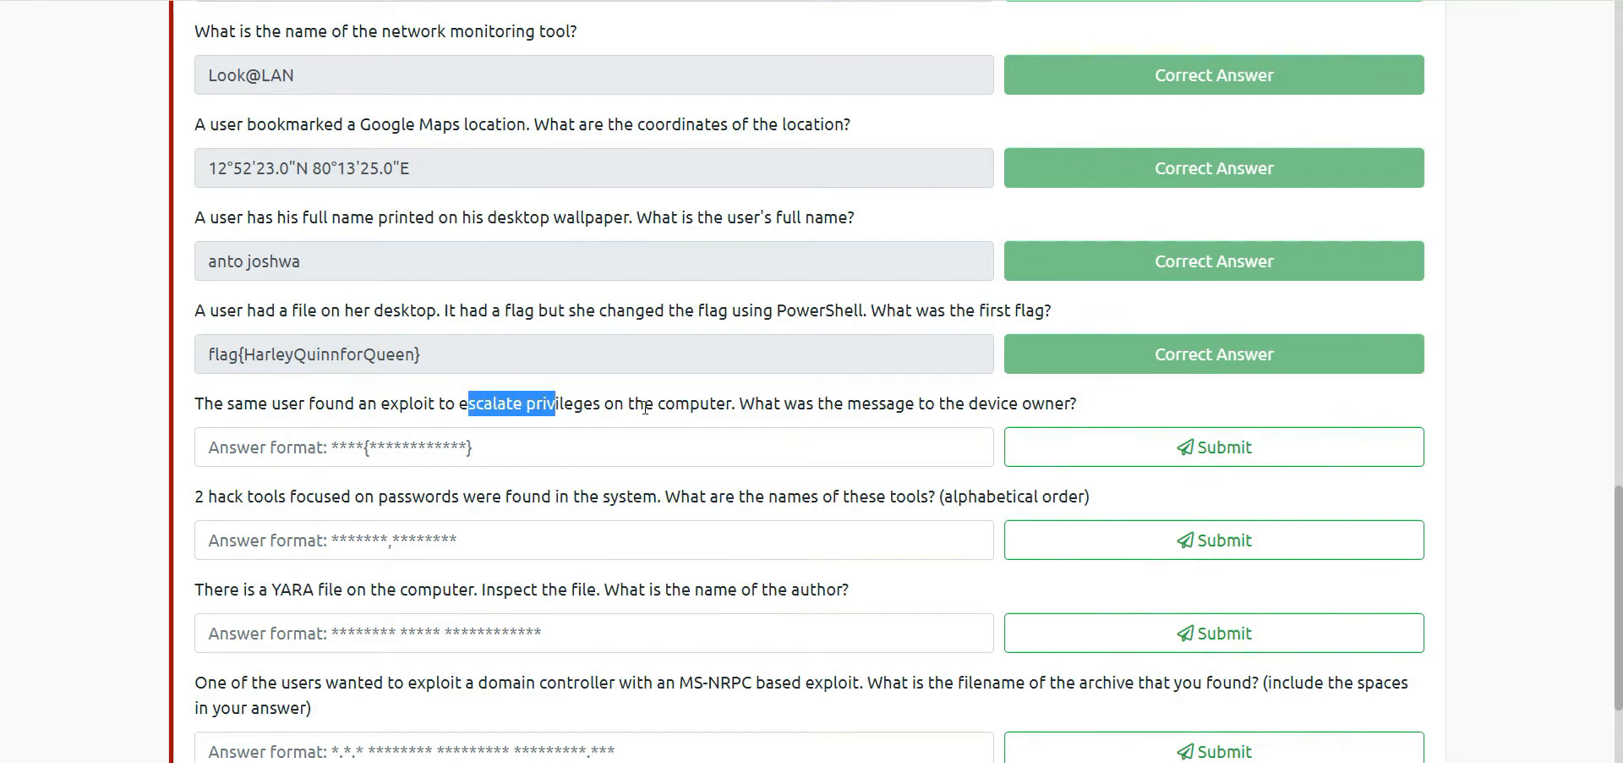
pyautogui.moveTo(754, 409); pyautogui.dragTo(1076, 395)
pyautogui.click(1101, 411)
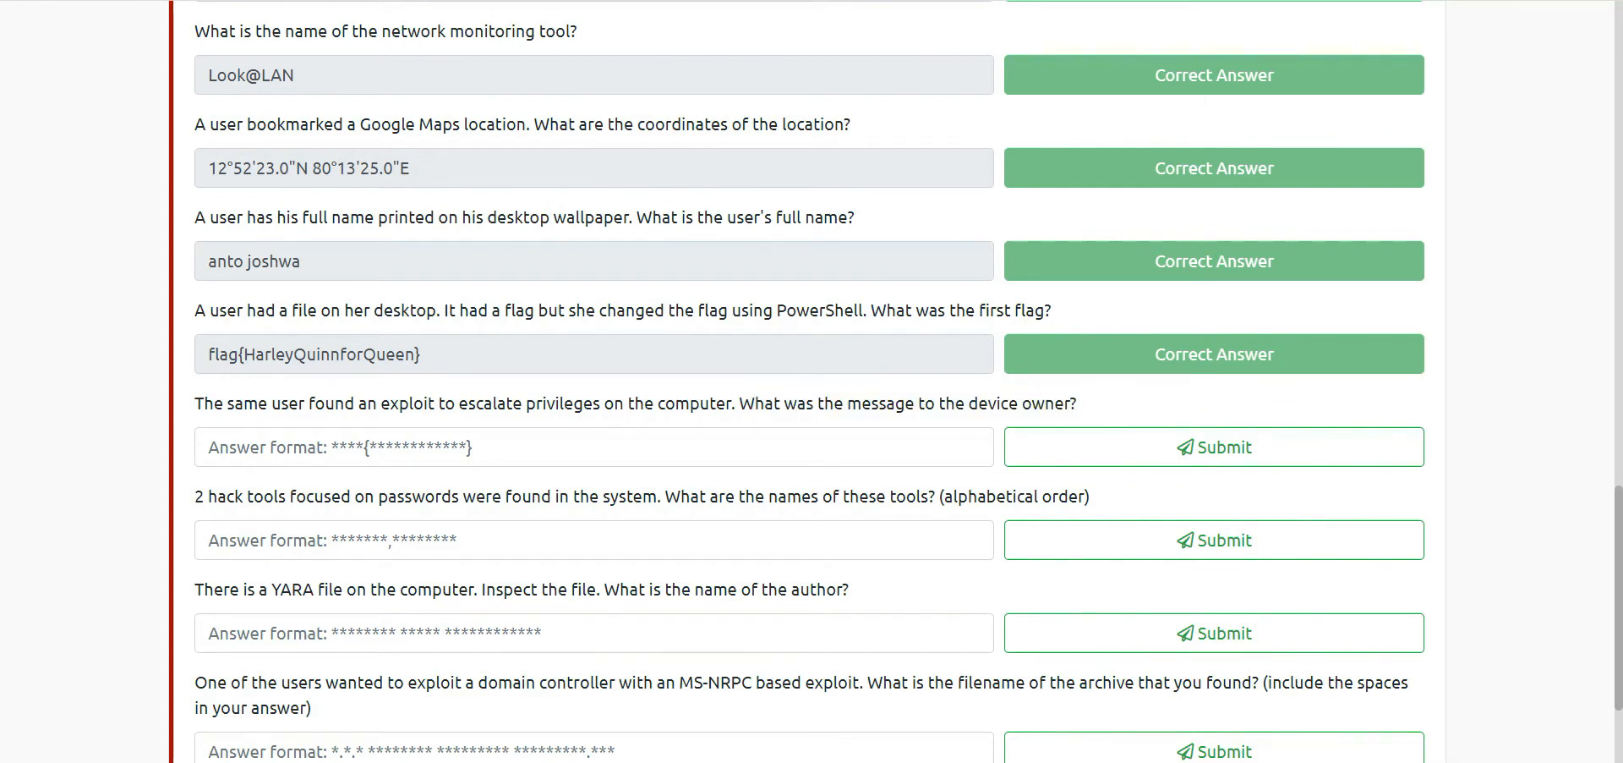
pyautogui.click(384, 1)
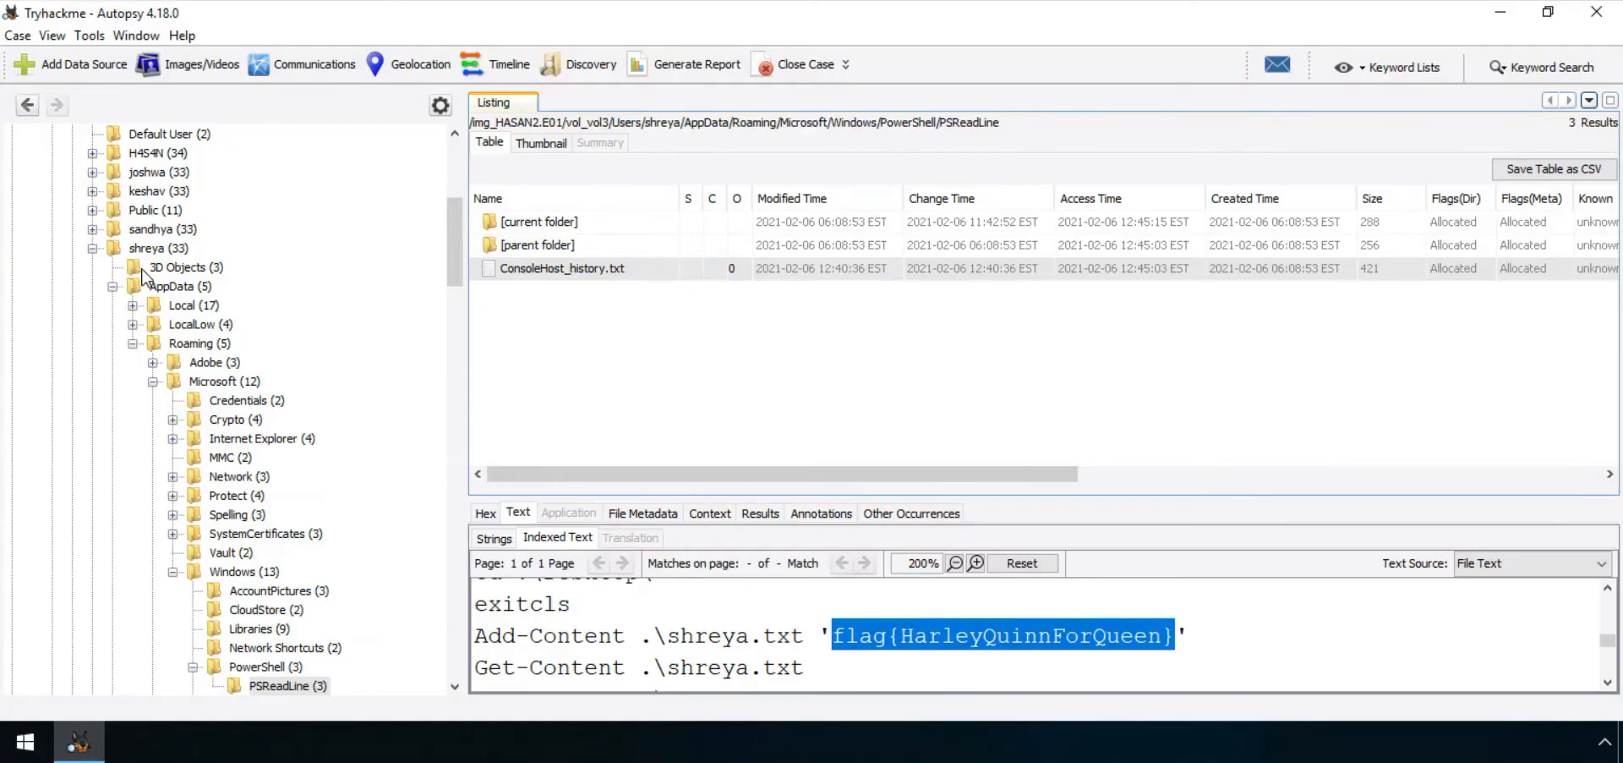
pyautogui.click(145, 249)
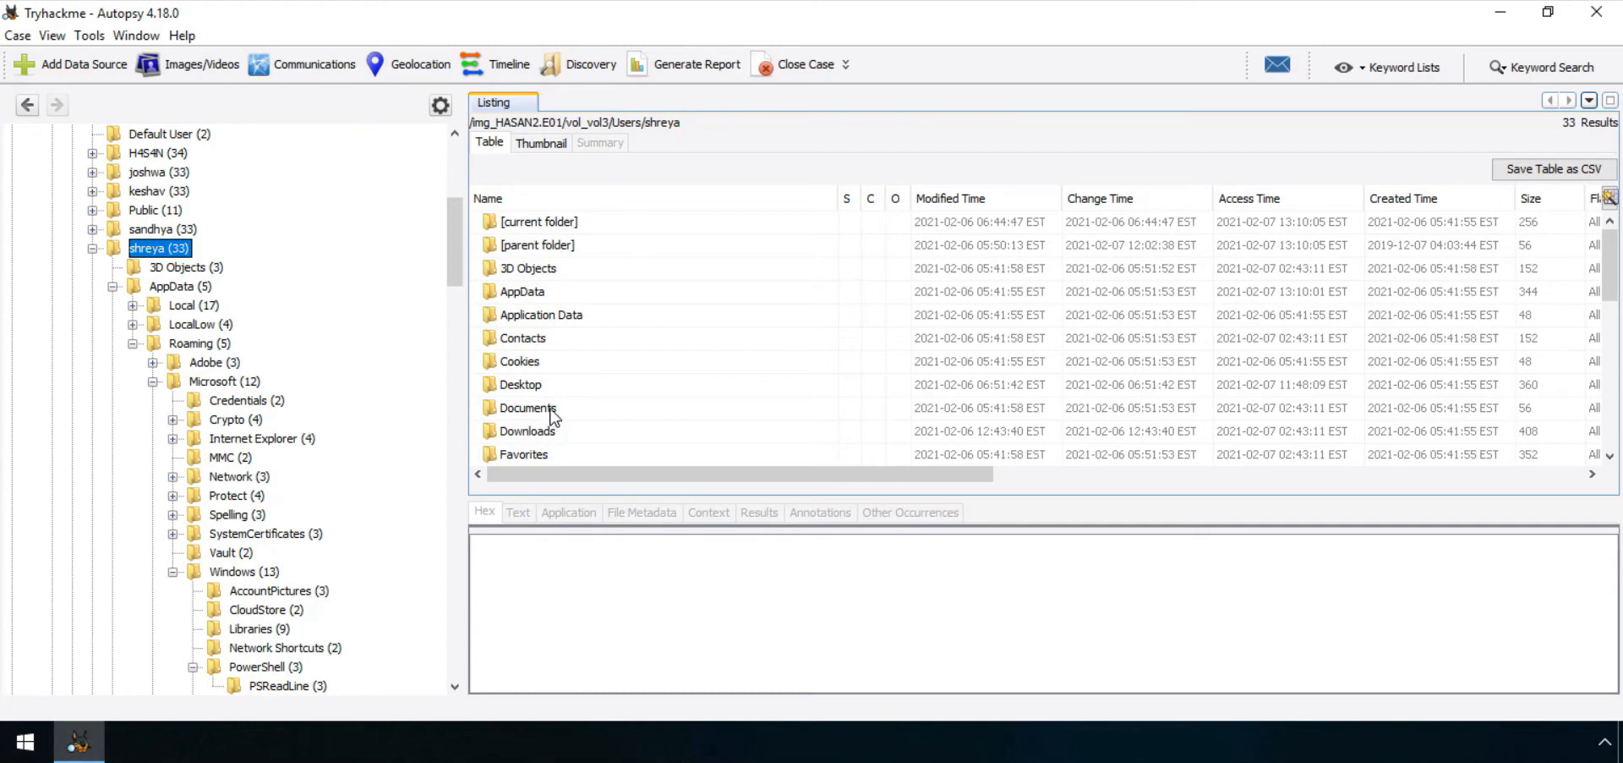
pyautogui.doubleClick(548, 384)
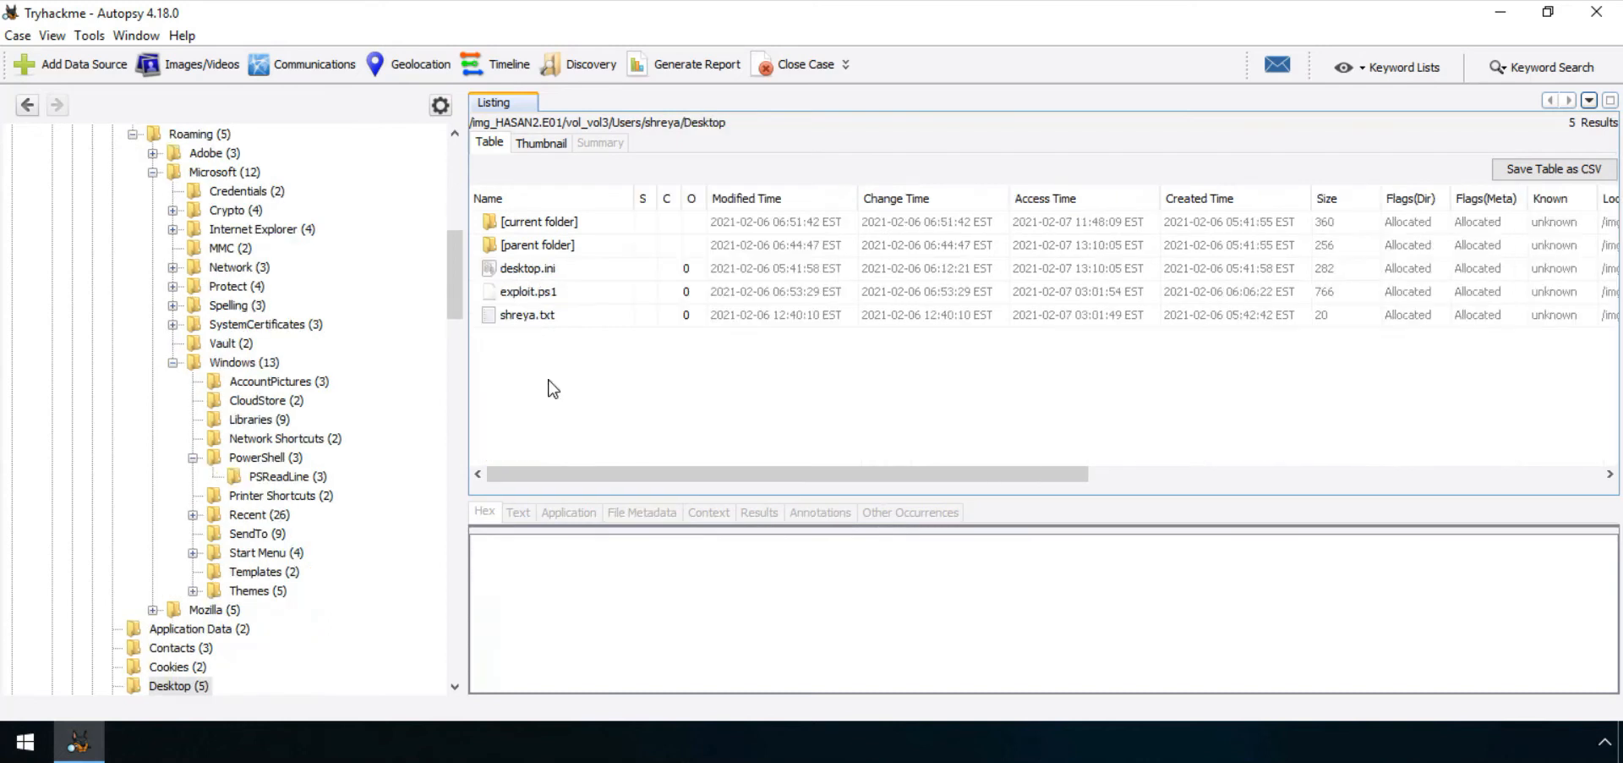
pyautogui.click(557, 295)
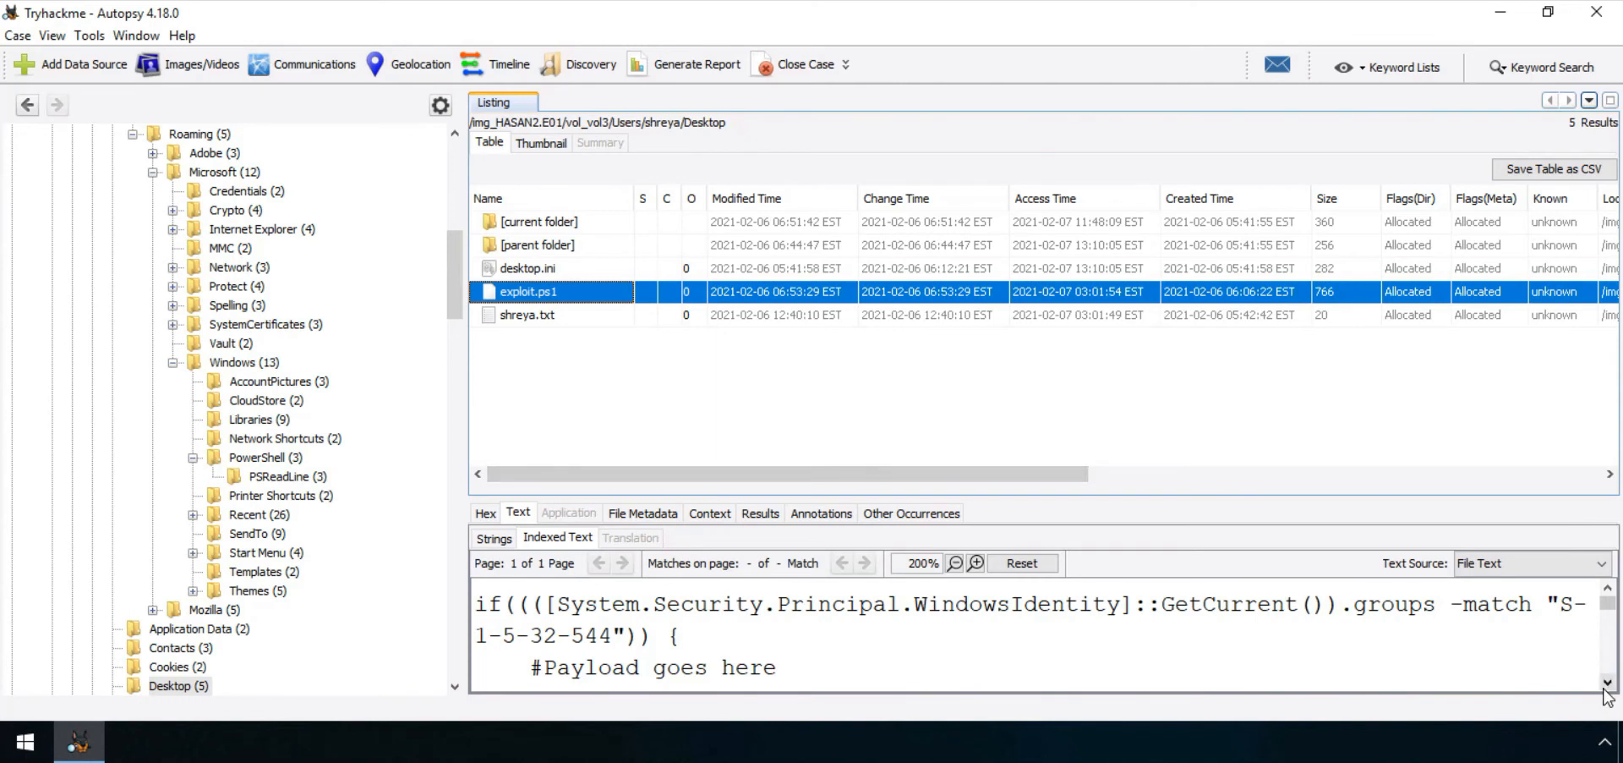
# - Read through exploit.ps1 to find the message written to hacked.txt for the device owner and the link below it
pyautogui.scroll(-2, 1607, 695)
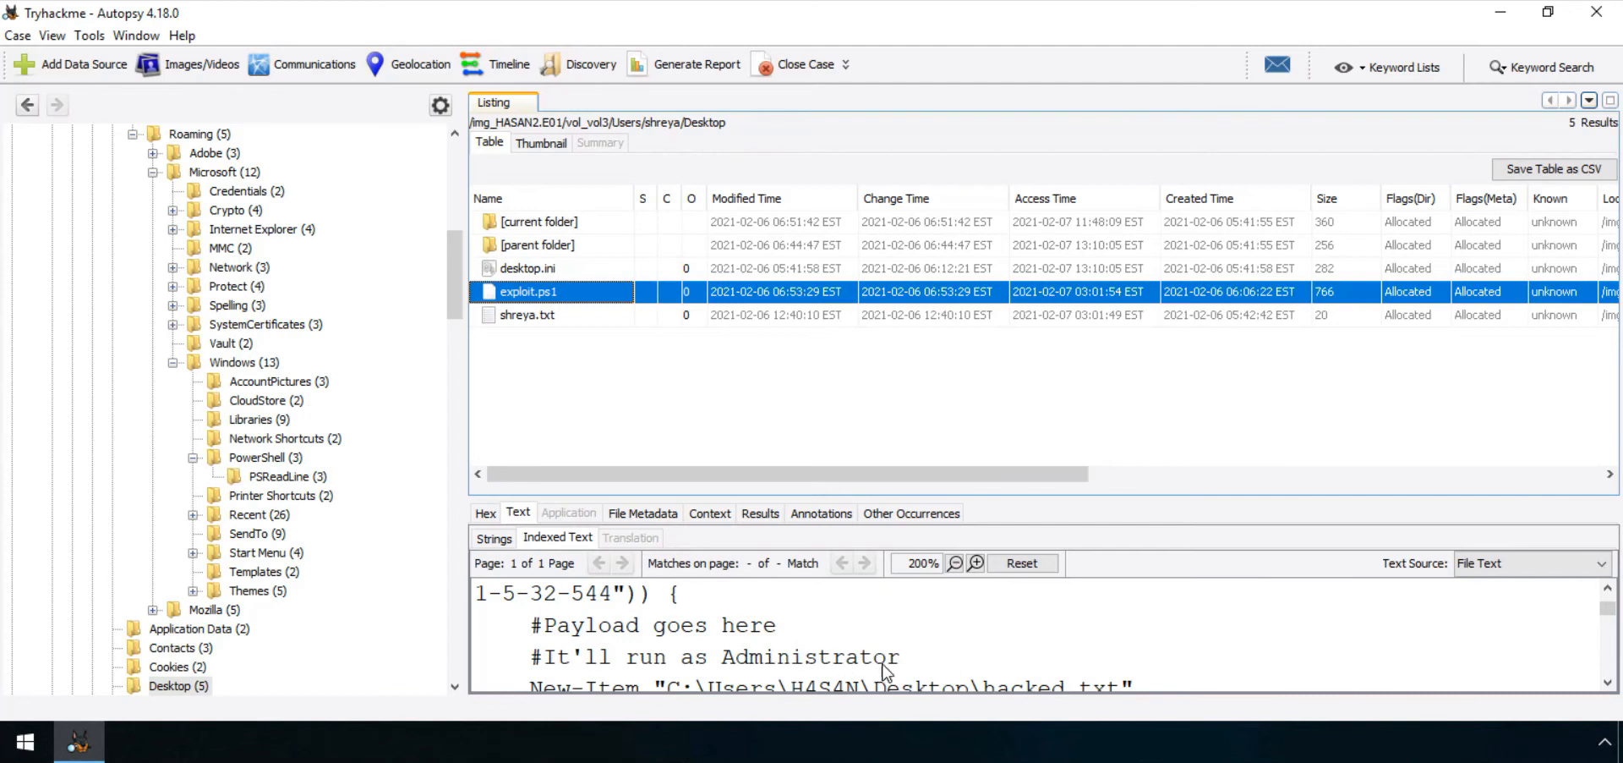
pyautogui.click(1607, 686)
pyautogui.click(1606, 687)
pyautogui.click(1606, 686)
pyautogui.click(1606, 686)
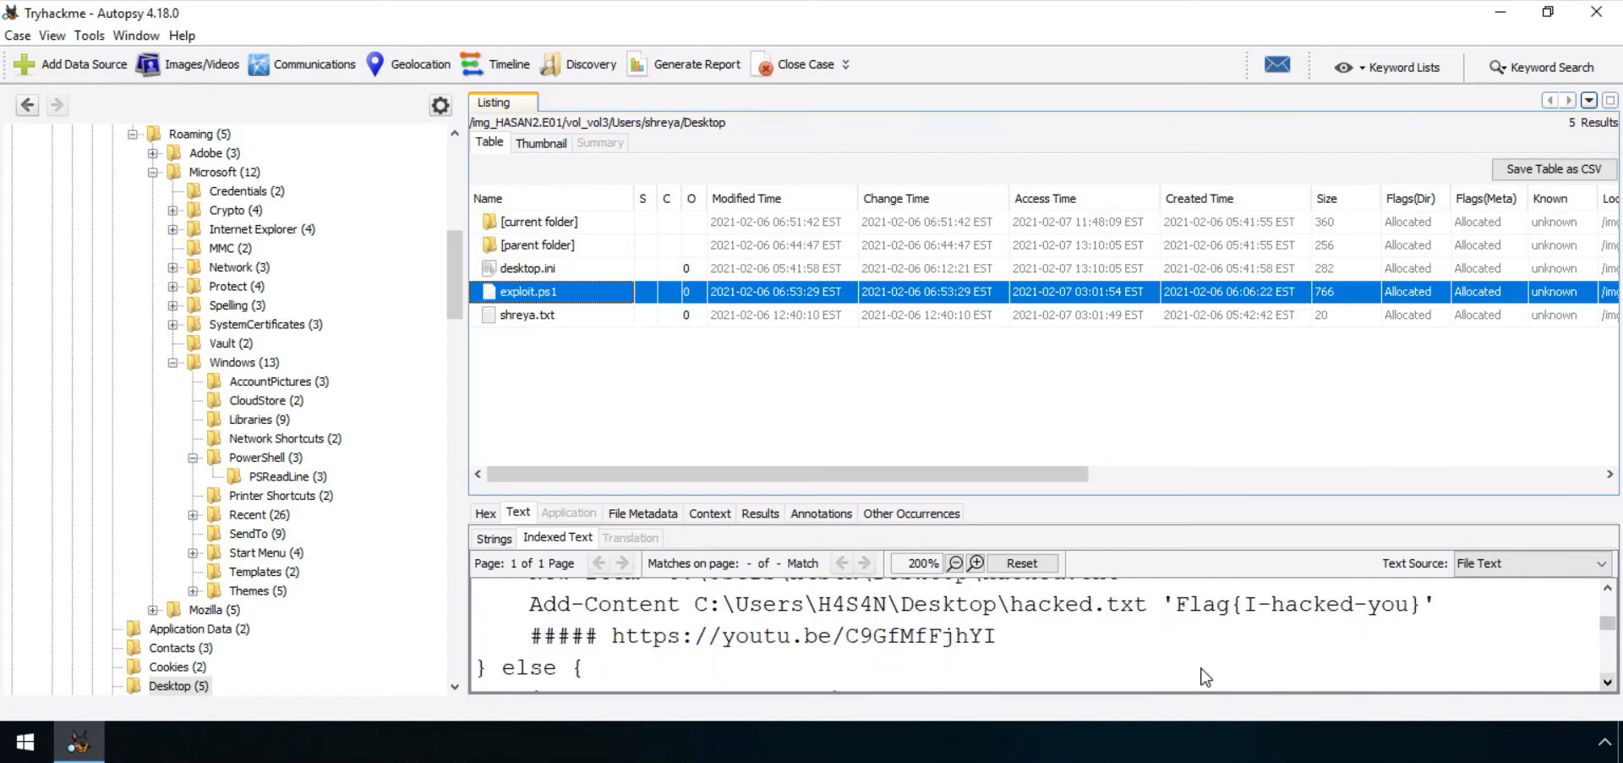
pyautogui.moveTo(1177, 608); pyautogui.dragTo(1422, 615)
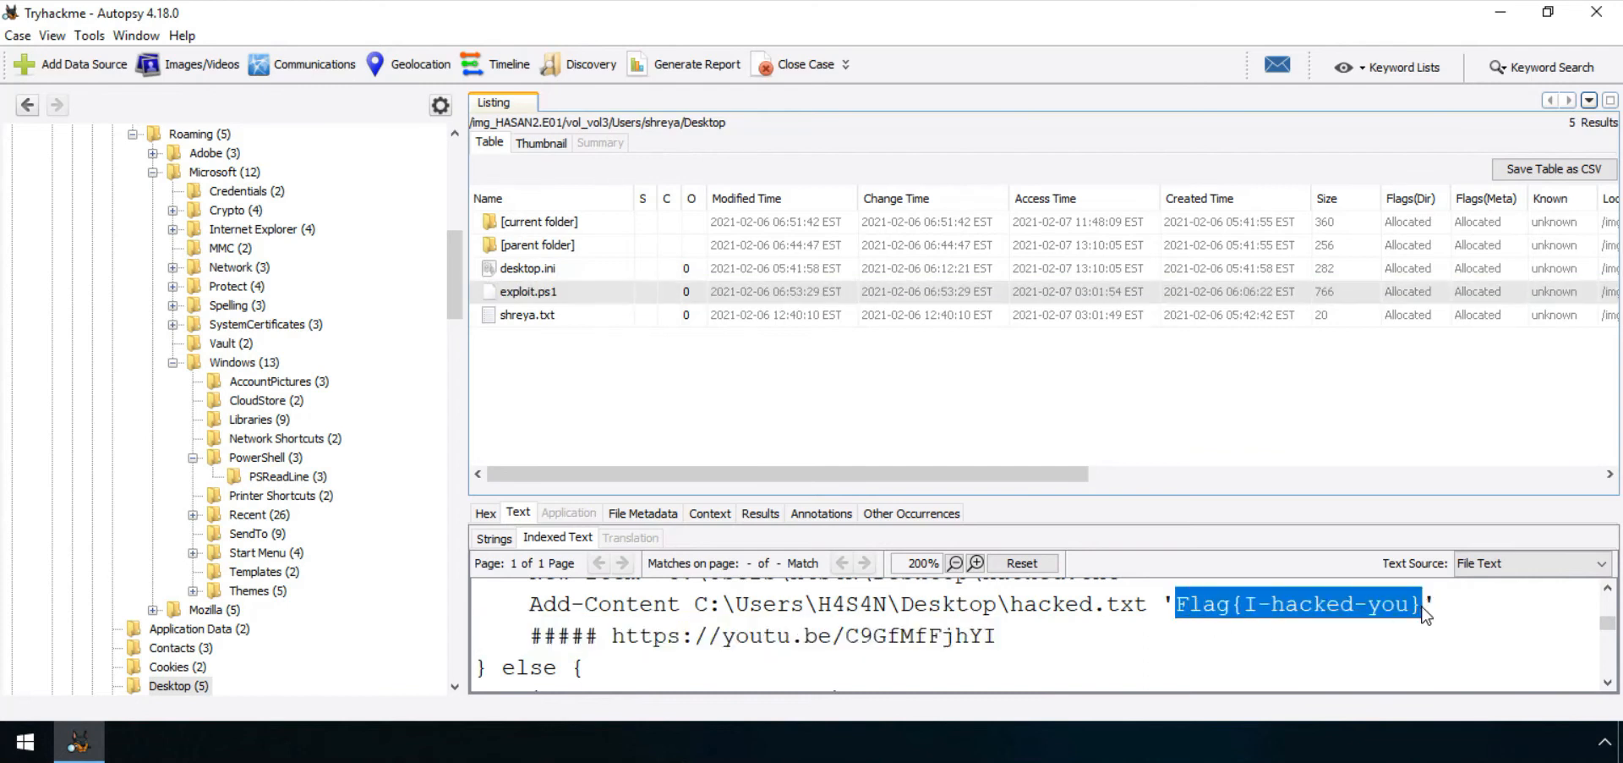
pyautogui.click(977, 664)
pyautogui.moveTo(623, 646); pyautogui.dragTo(1001, 653)
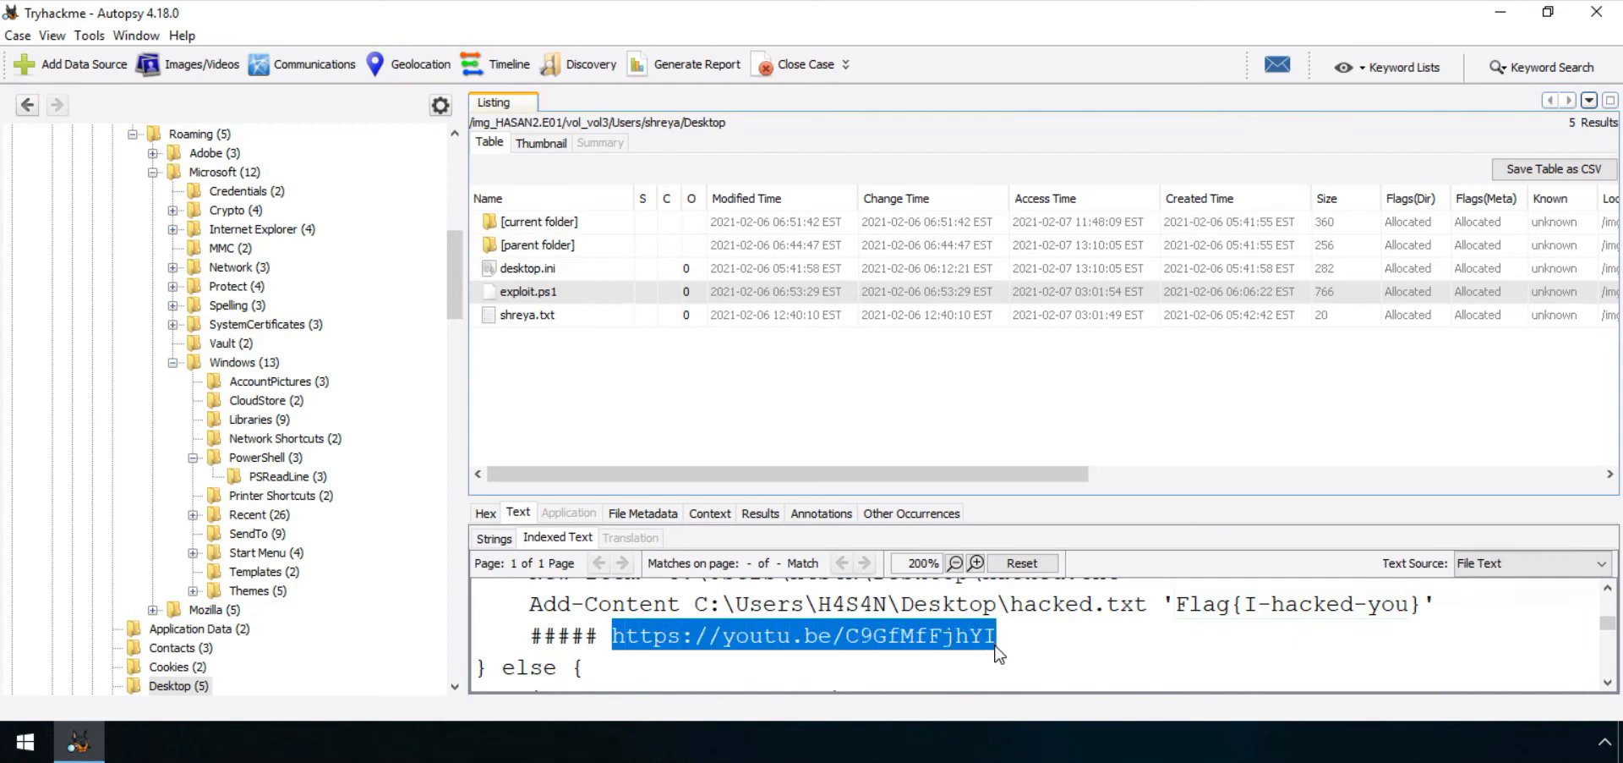
pyautogui.click(1037, 651)
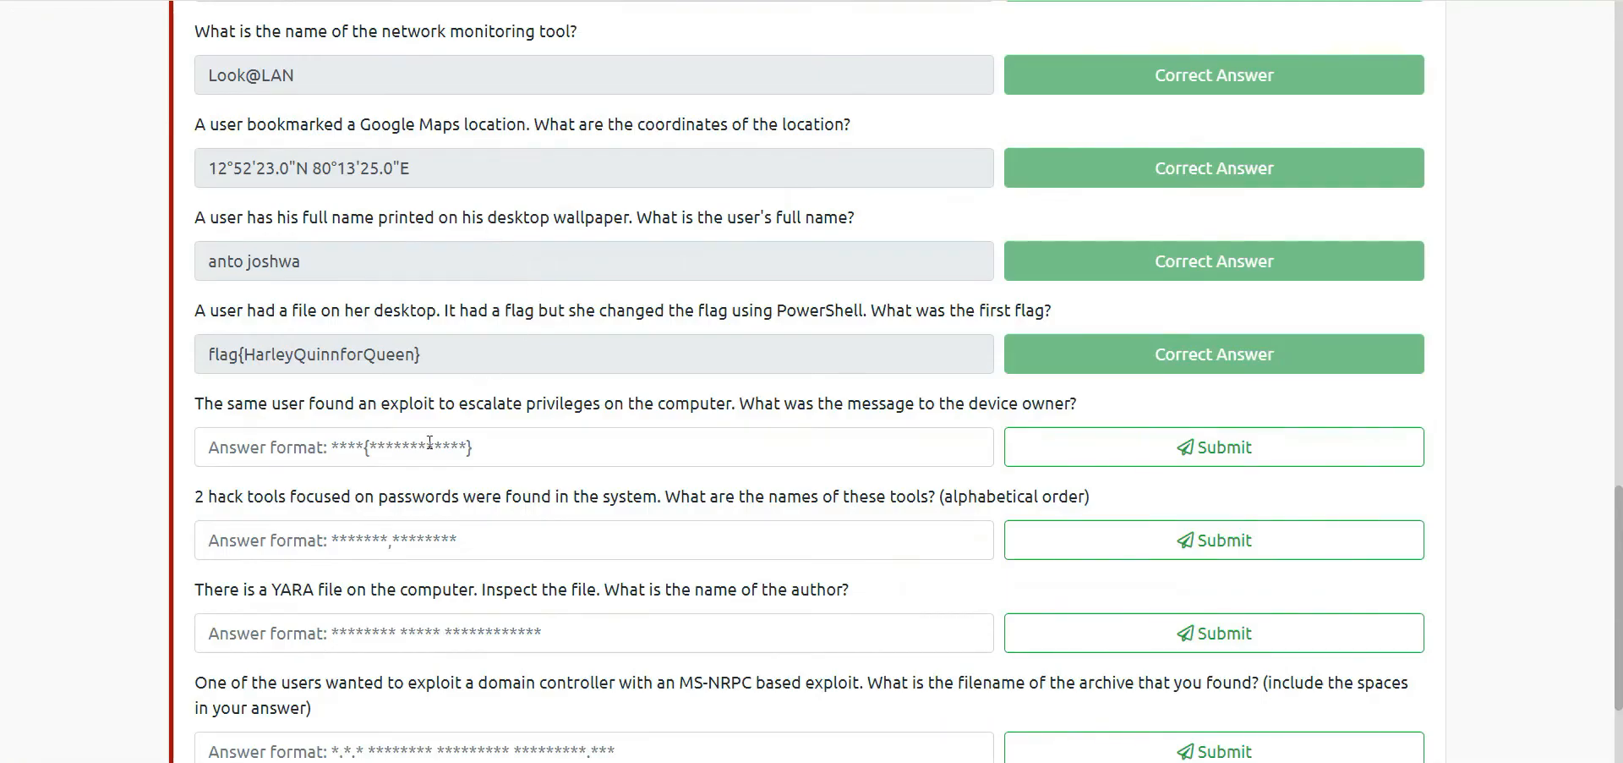
# - Submit flag{I-Hacked-You} in TryHackMe as the answer to the question about the message to the device owner
pyautogui.click(430, 443)
pyautogui.write('flag')
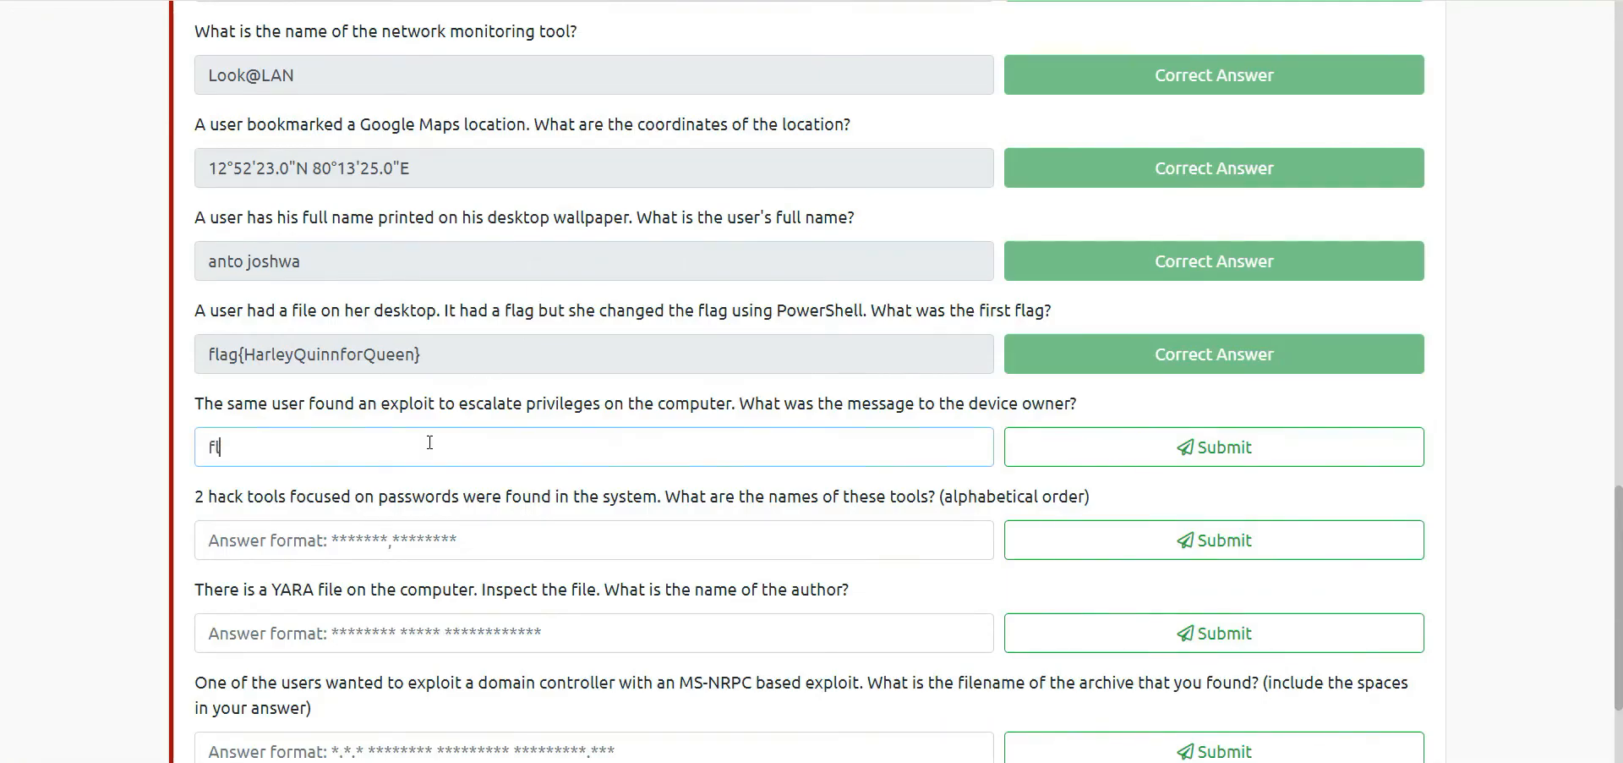
pyautogui.write('{}')
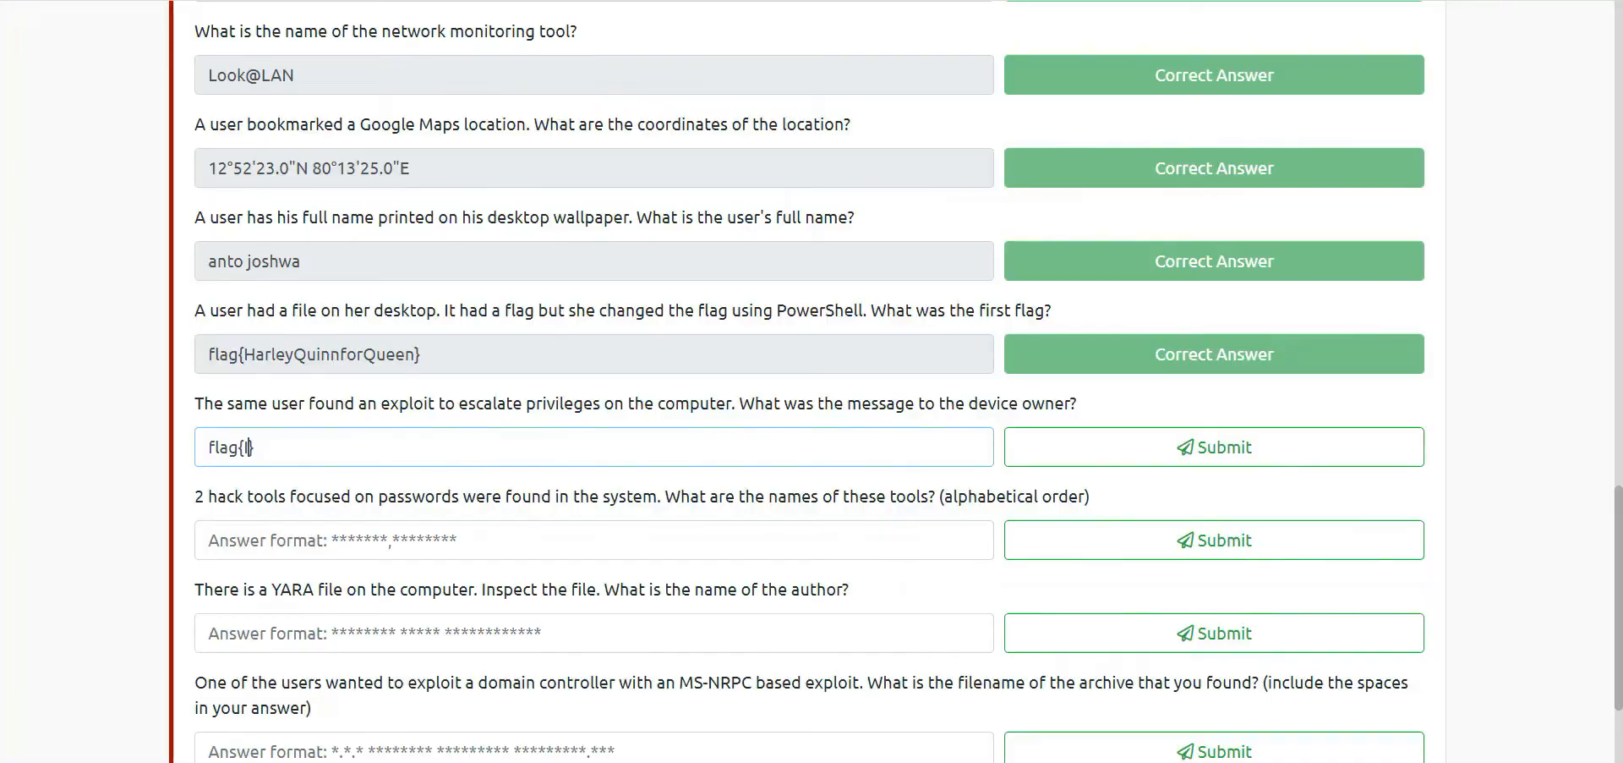
pyautogui.write('I-Hacked-You')
pyautogui.press('Return')
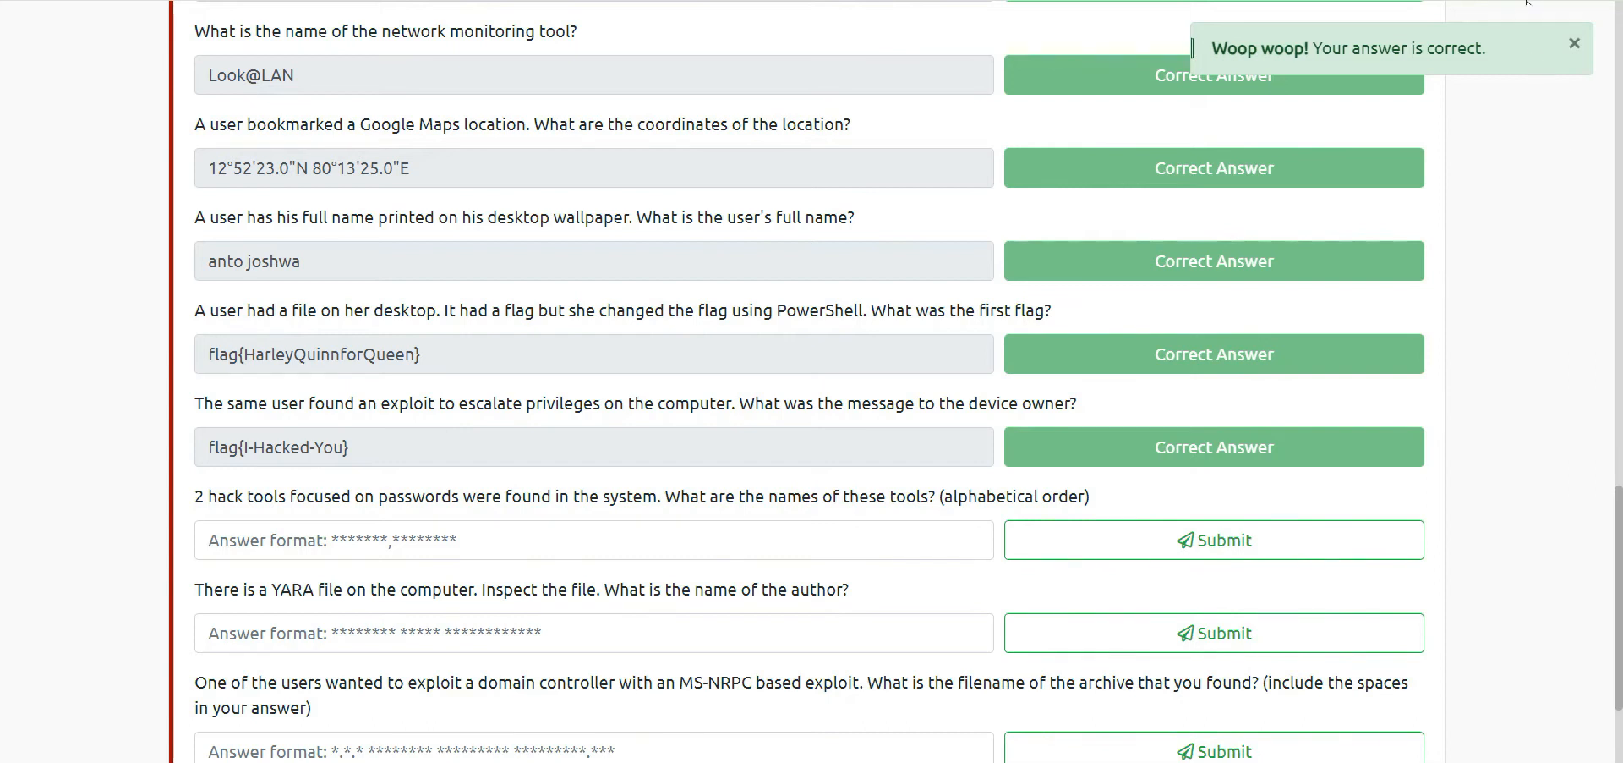
# - Read the question about two password hack tools, switch to Autopsy and list the extracted Web Downloads
pyautogui.scroll(-2, 1509, 751)
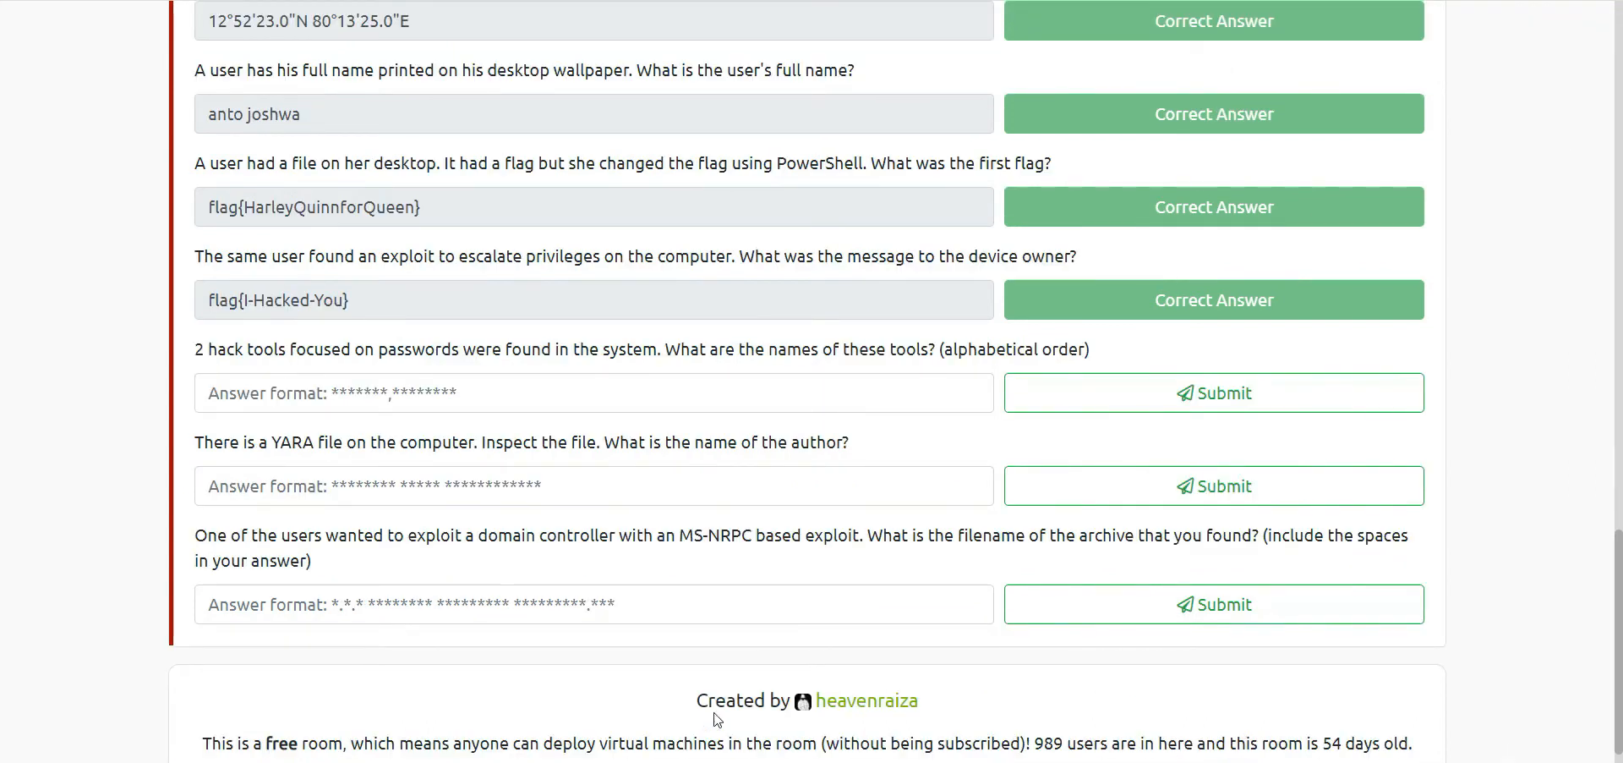
pyautogui.moveTo(203, 349)
pyautogui.mouseDown()
pyautogui.moveTo(1074, 349)
pyautogui.moveTo(196, 349)
pyautogui.mouseUp()
pyautogui.click(1110, 354)
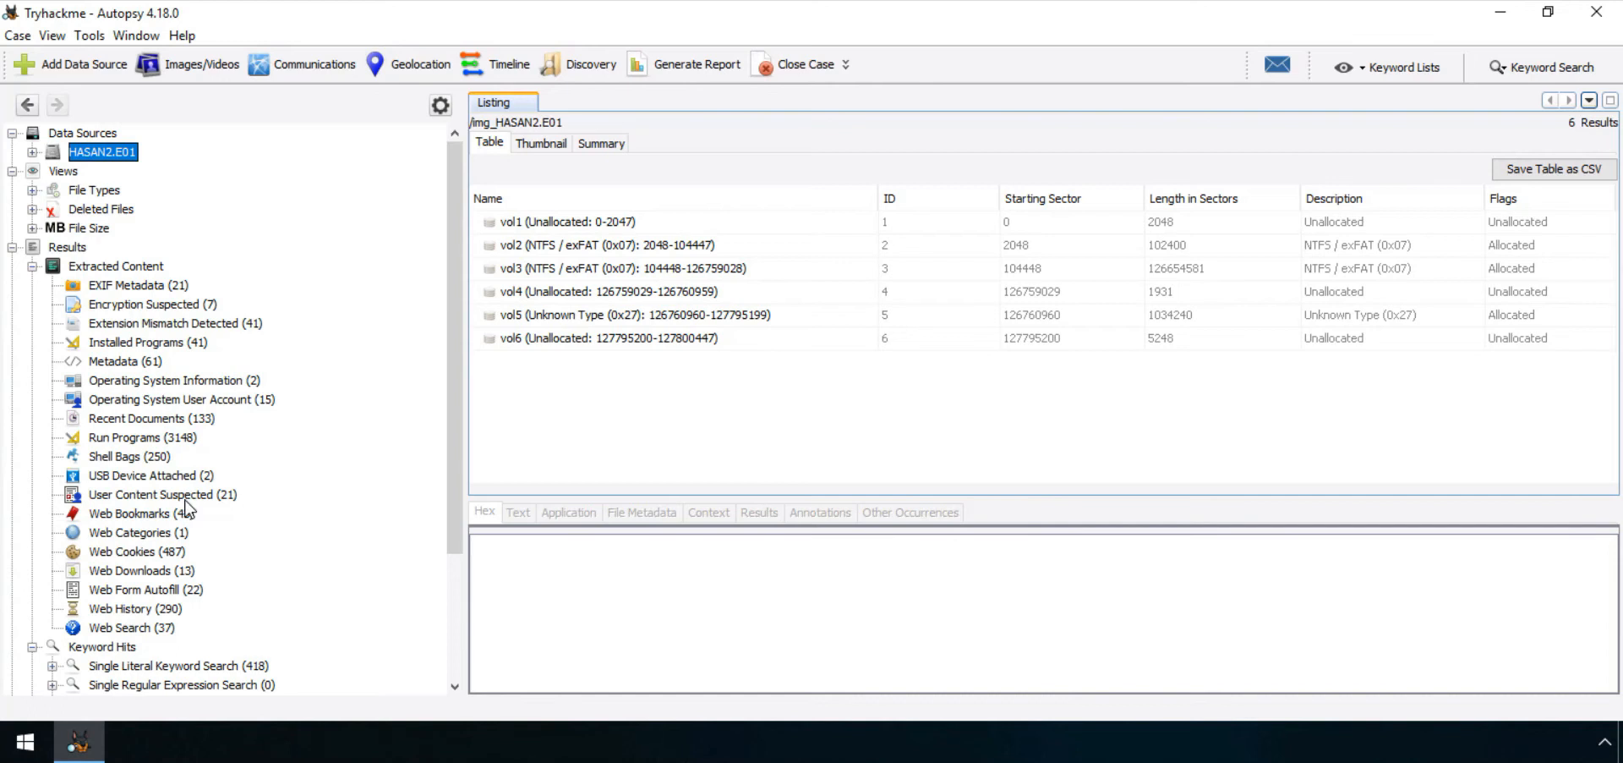
pyautogui.click(164, 575)
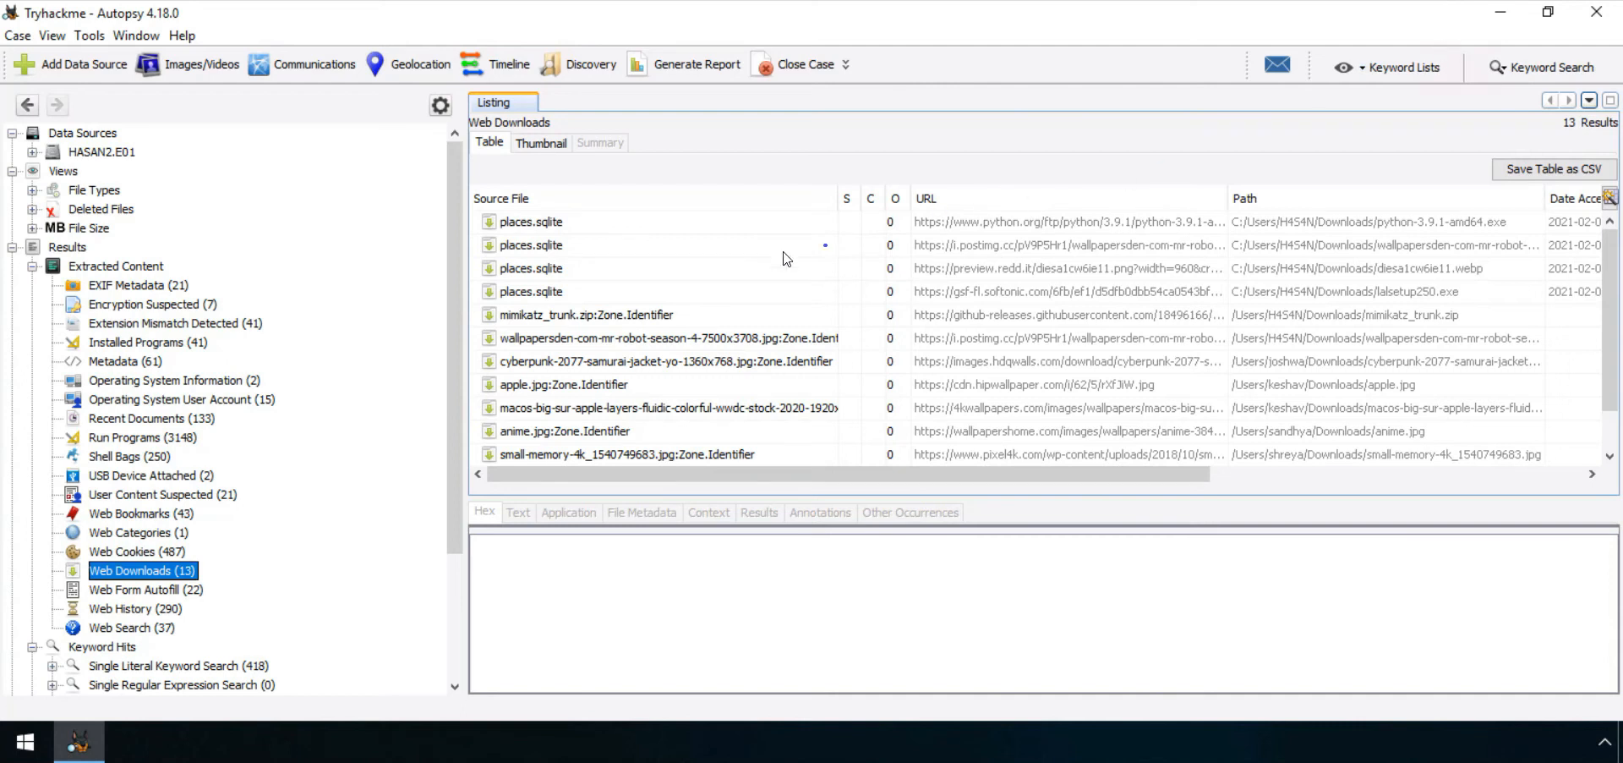
pyautogui.moveTo(712, 309)
pyautogui.mouseDown()
pyautogui.moveTo(648, 288)
pyautogui.moveTo(472, 284)
pyautogui.moveTo(470, 343)
pyautogui.moveTo(612, 373)
pyautogui.moveTo(689, 334)
pyautogui.moveTo(695, 301)
pyautogui.mouseUp()
pyautogui.moveTo(585, 590)
pyautogui.mouseDown()
pyautogui.moveTo(601, 630)
pyautogui.moveTo(681, 614)
pyautogui.moveTo(681, 640)
pyautogui.mouseUp()
pyautogui.click(620, 580)
pyautogui.click(679, 586)
pyautogui.moveTo(709, 584)
pyautogui.mouseDown()
pyautogui.moveTo(704, 653)
pyautogui.moveTo(710, 624)
pyautogui.moveTo(759, 643)
pyautogui.mouseUp()
pyautogui.moveTo(763, 558)
pyautogui.mouseDown()
pyautogui.moveTo(774, 629)
pyautogui.moveTo(782, 583)
pyautogui.moveTo(813, 639)
pyautogui.moveTo(823, 630)
pyautogui.mouseUp()
pyautogui.moveTo(583, 674)
pyautogui.mouseDown()
pyautogui.moveTo(837, 652)
pyautogui.moveTo(689, 541)
pyautogui.moveTo(589, 692)
pyautogui.moveTo(635, 695)
pyautogui.mouseUp()
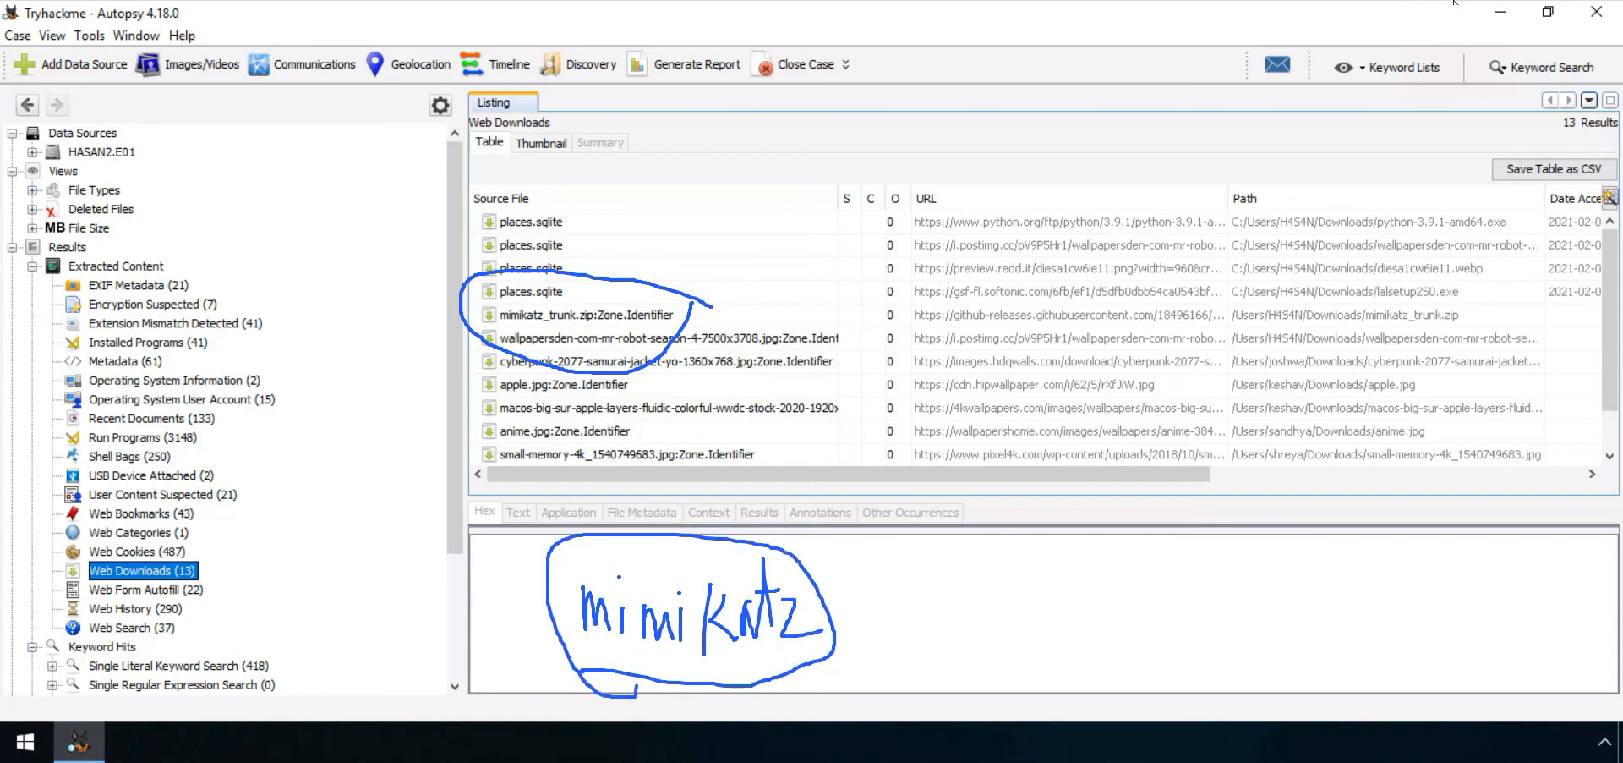
pyautogui.press('Escape')
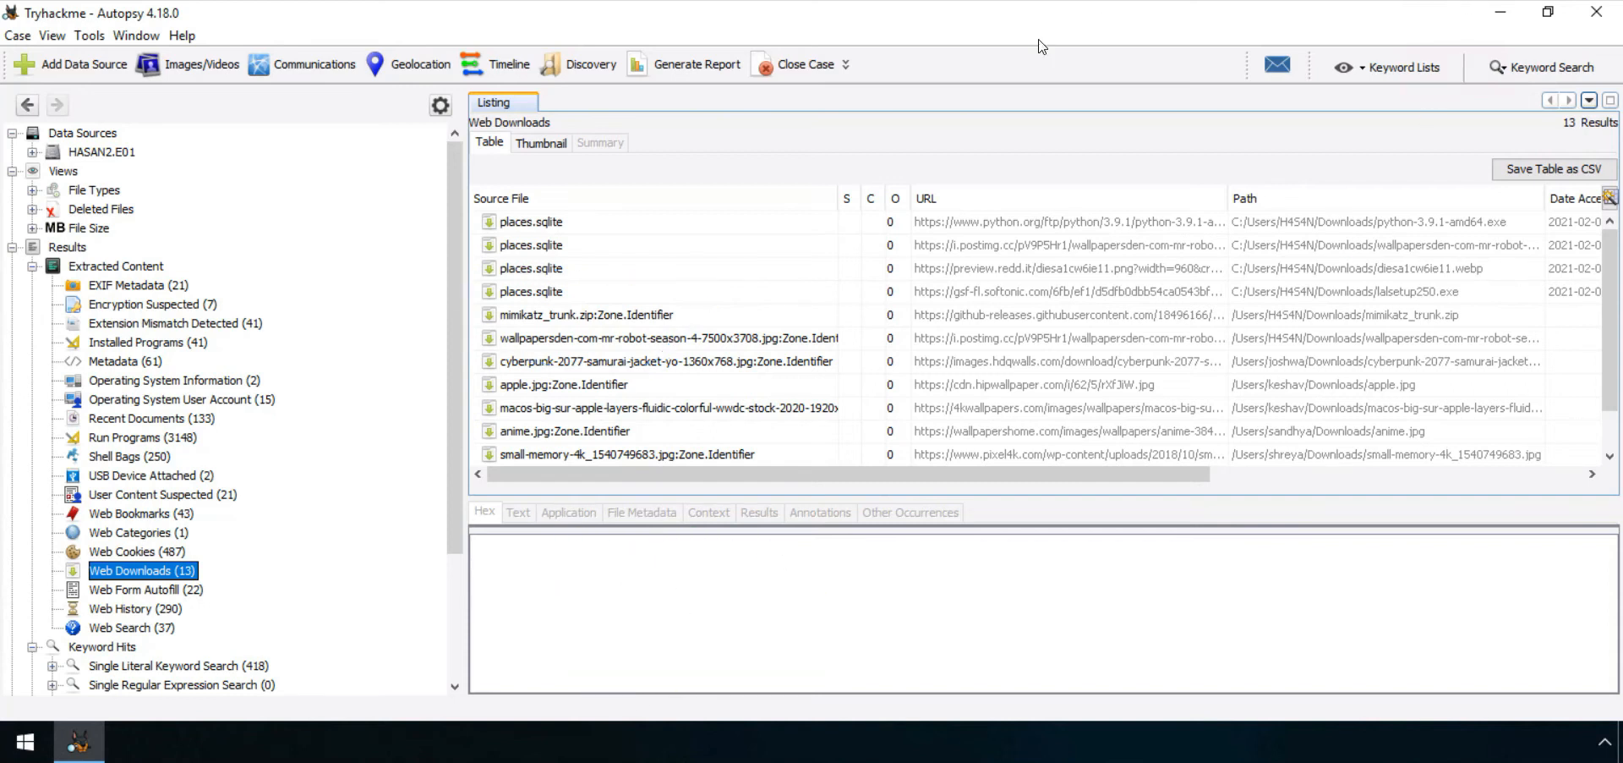
# - Examine the indexed text and file metadata of the mimikatz_trunk.zip:Zone.Identifier download
pyautogui.click(746, 316)
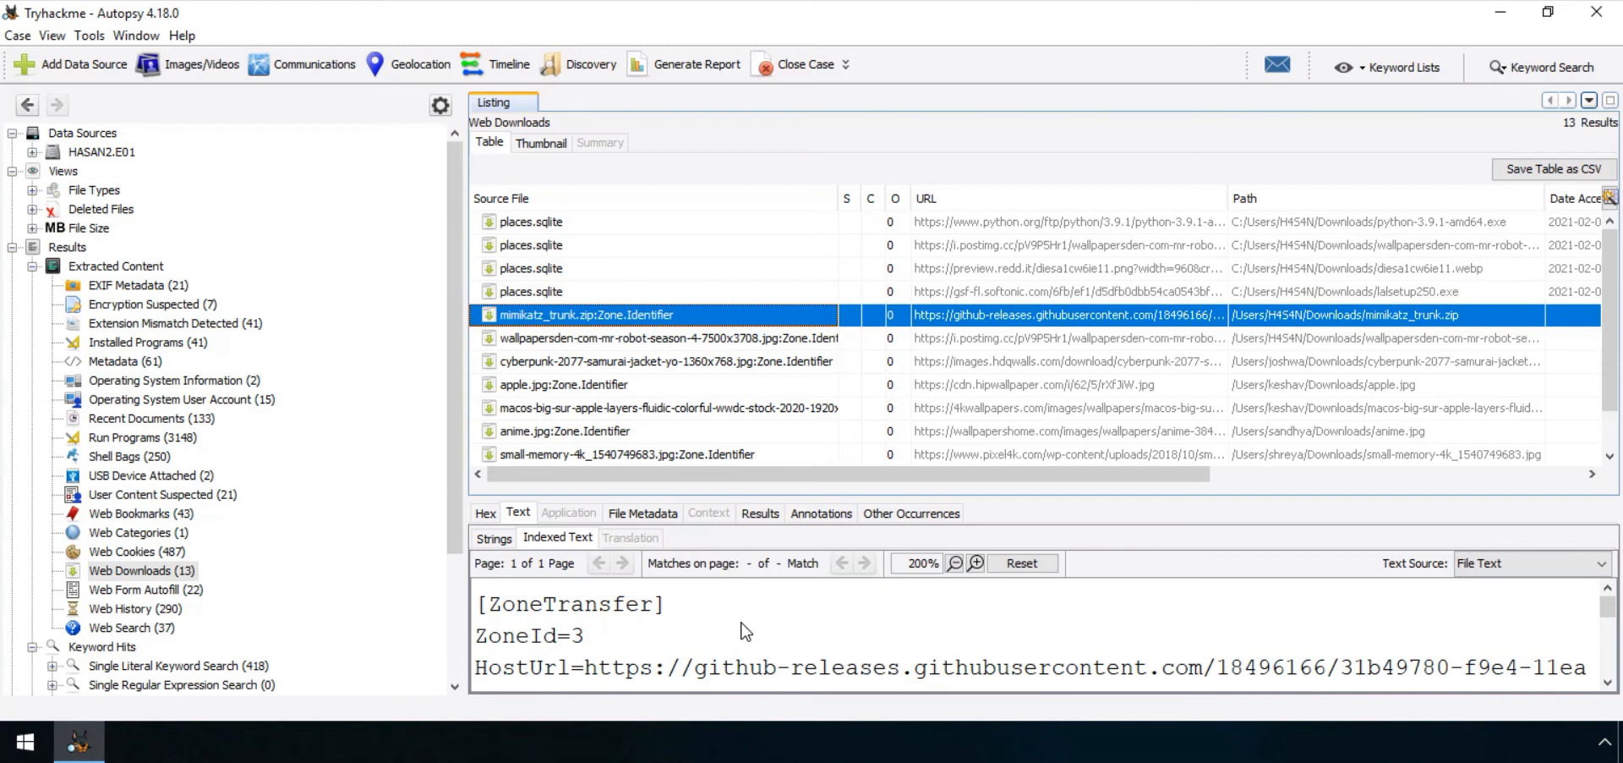
pyautogui.scroll(-5, 745, 632)
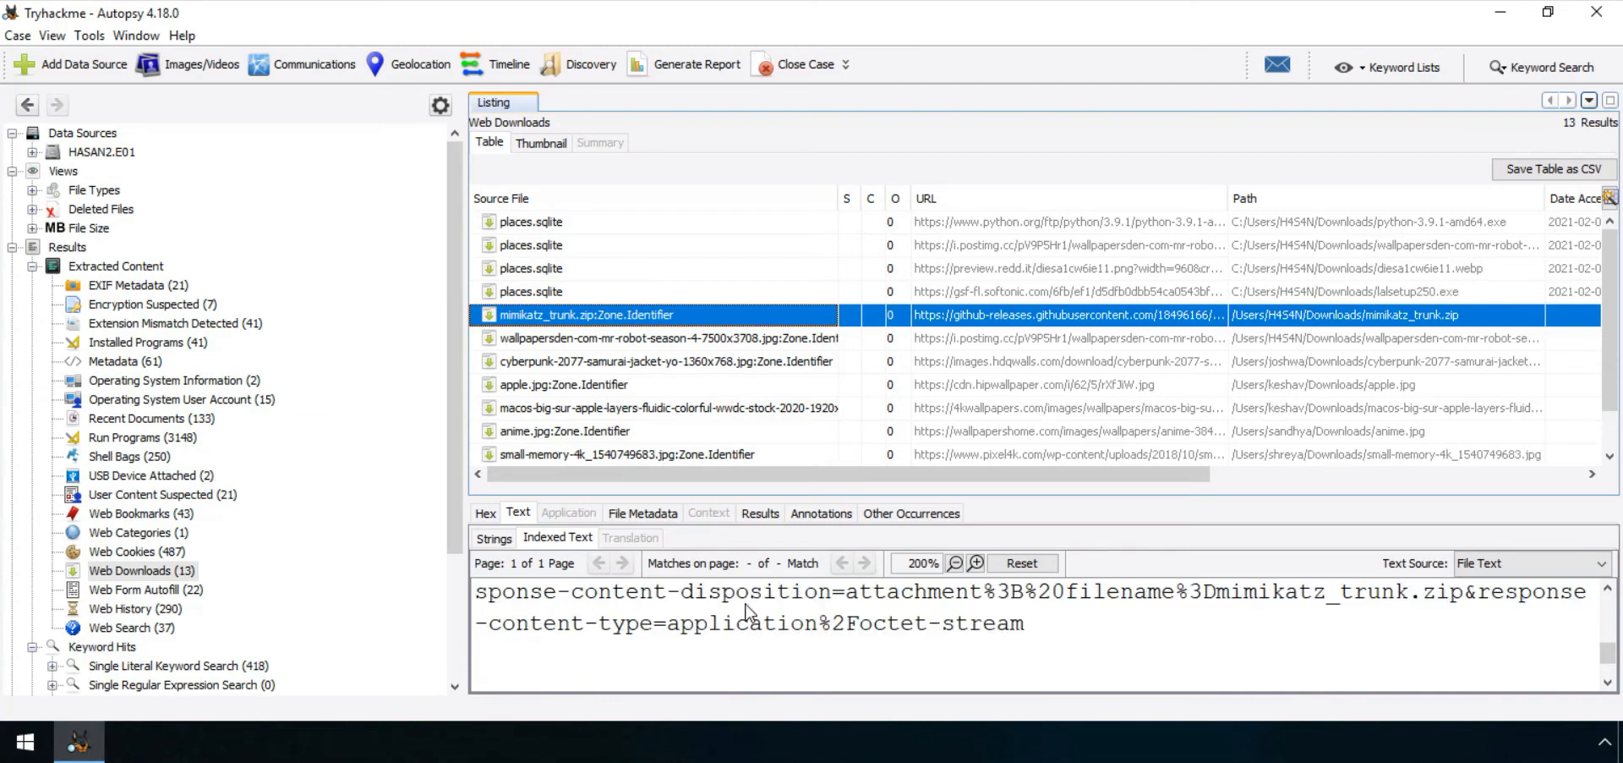
pyautogui.click(667, 516)
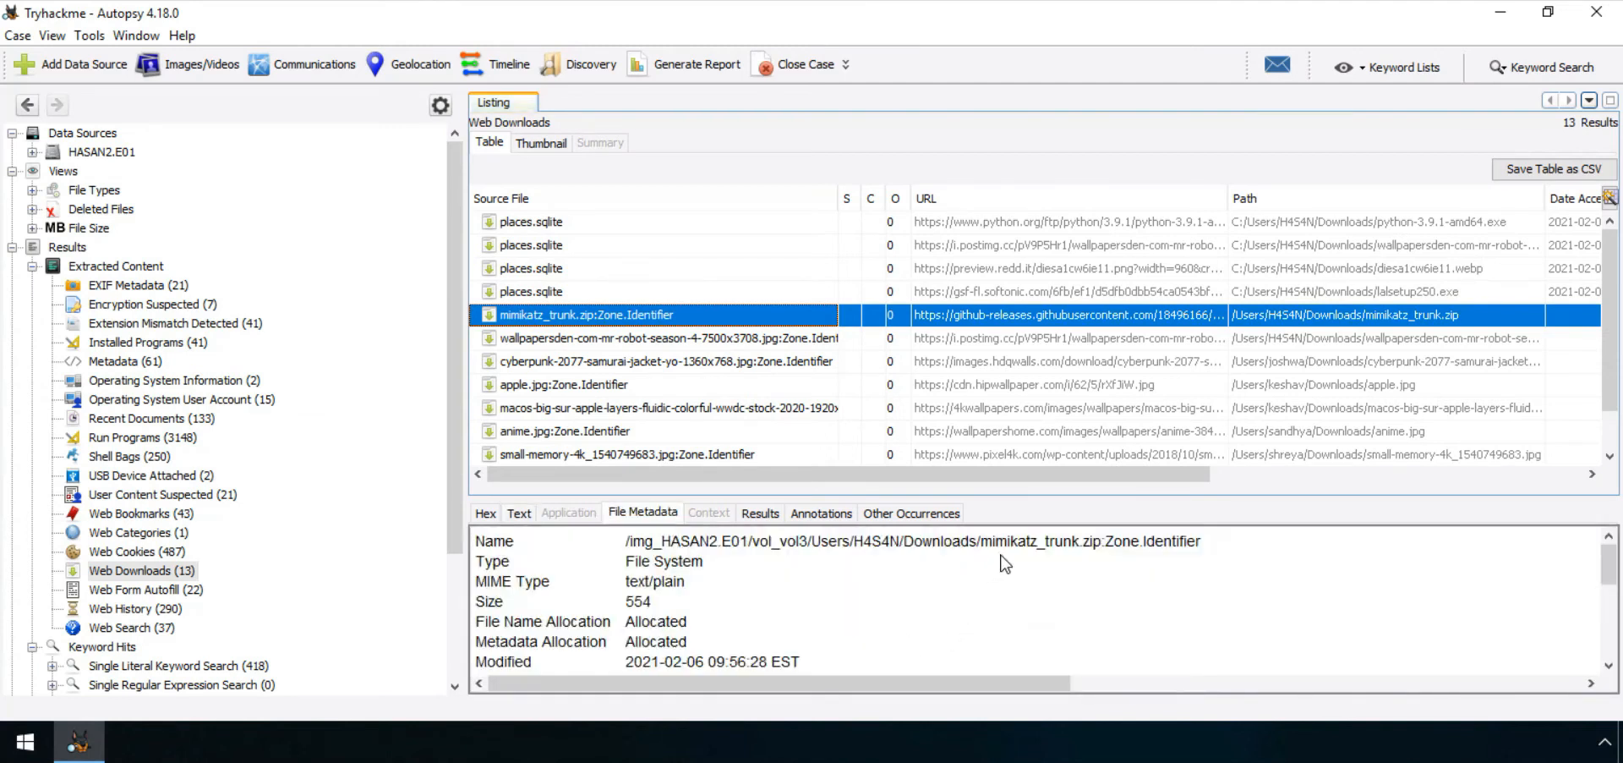
pyautogui.moveTo(981, 545); pyautogui.dragTo(1101, 550)
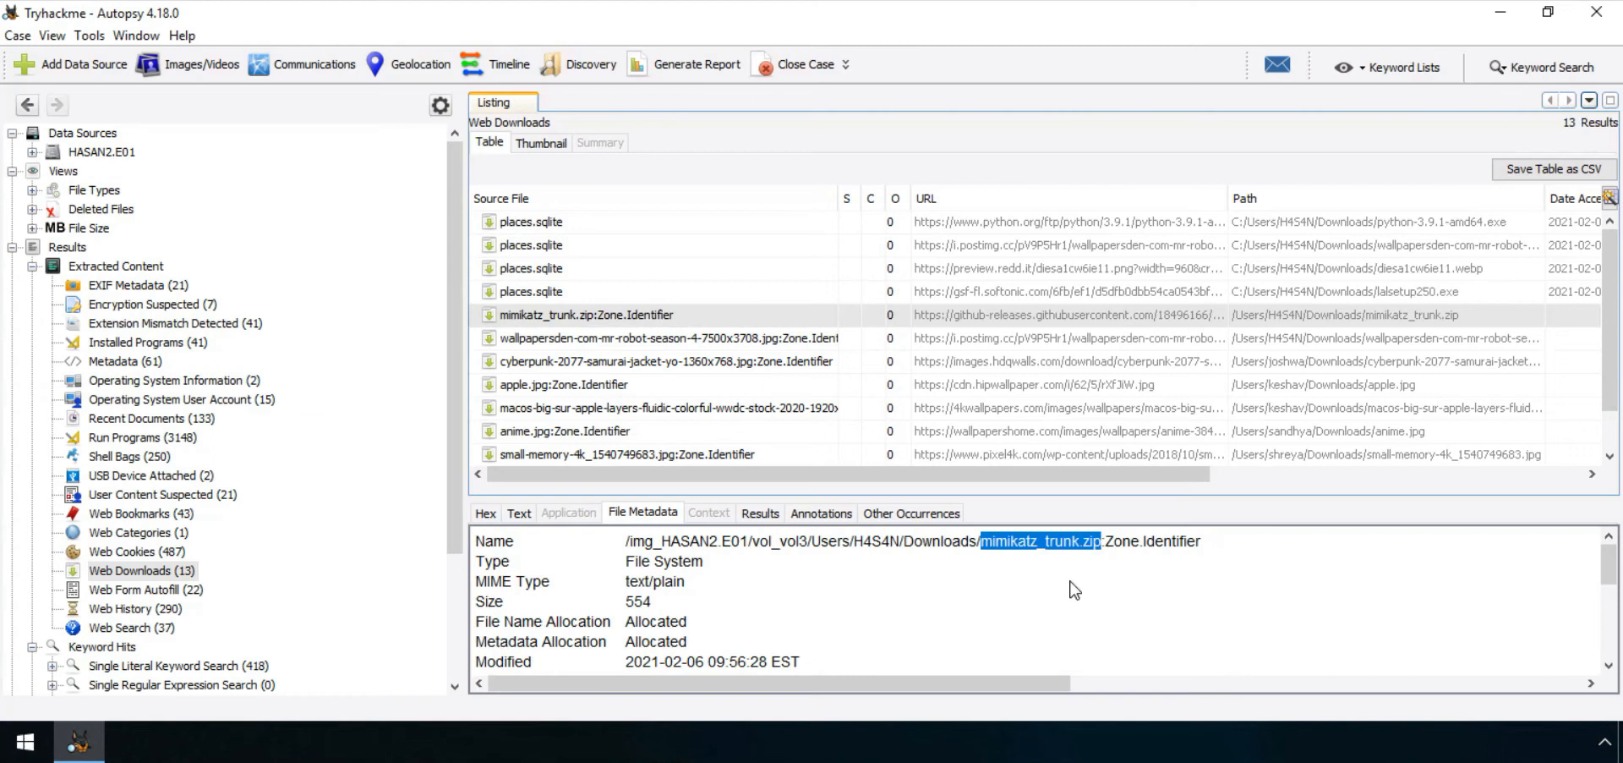
pyautogui.click(1035, 620)
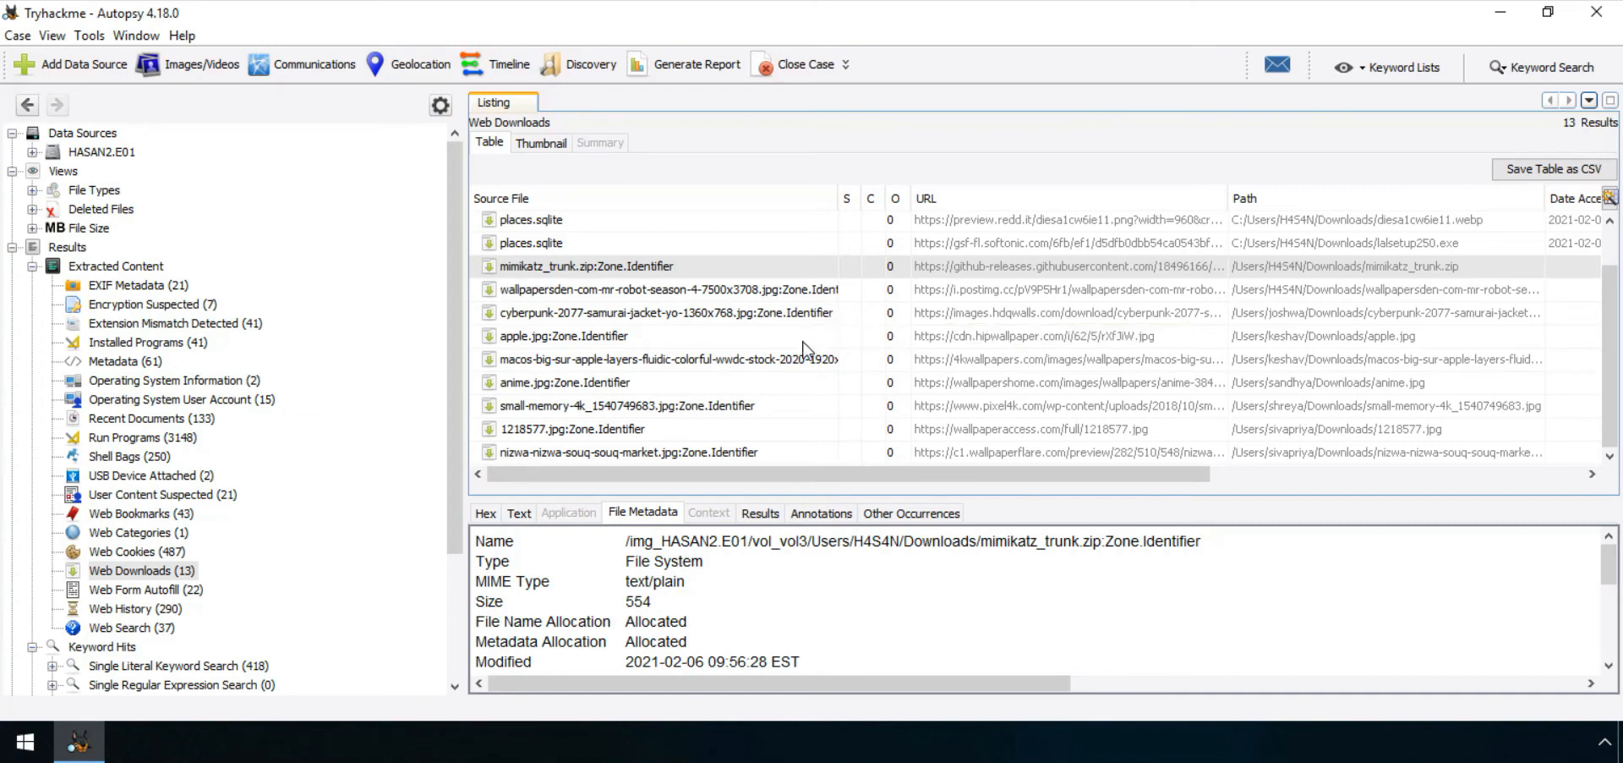
# - Check the apple.jpg, cyberpunk-2077 and mr-robot wallpaper entries among the web downloads for a second hack tool
pyautogui.click(584, 338)
pyautogui.click(626, 312)
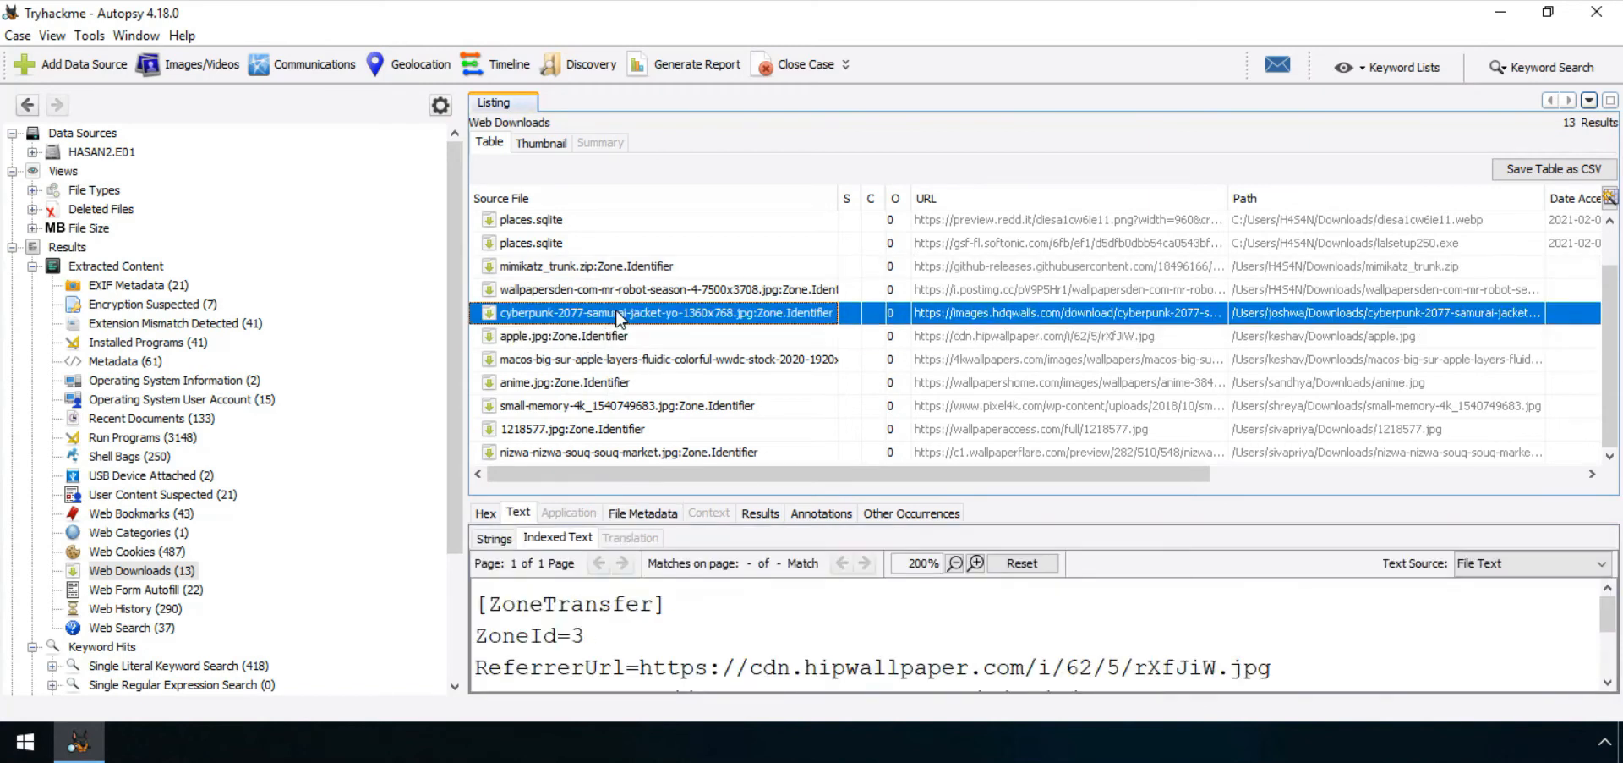
pyautogui.click(635, 290)
pyautogui.scroll(1, 635, 291)
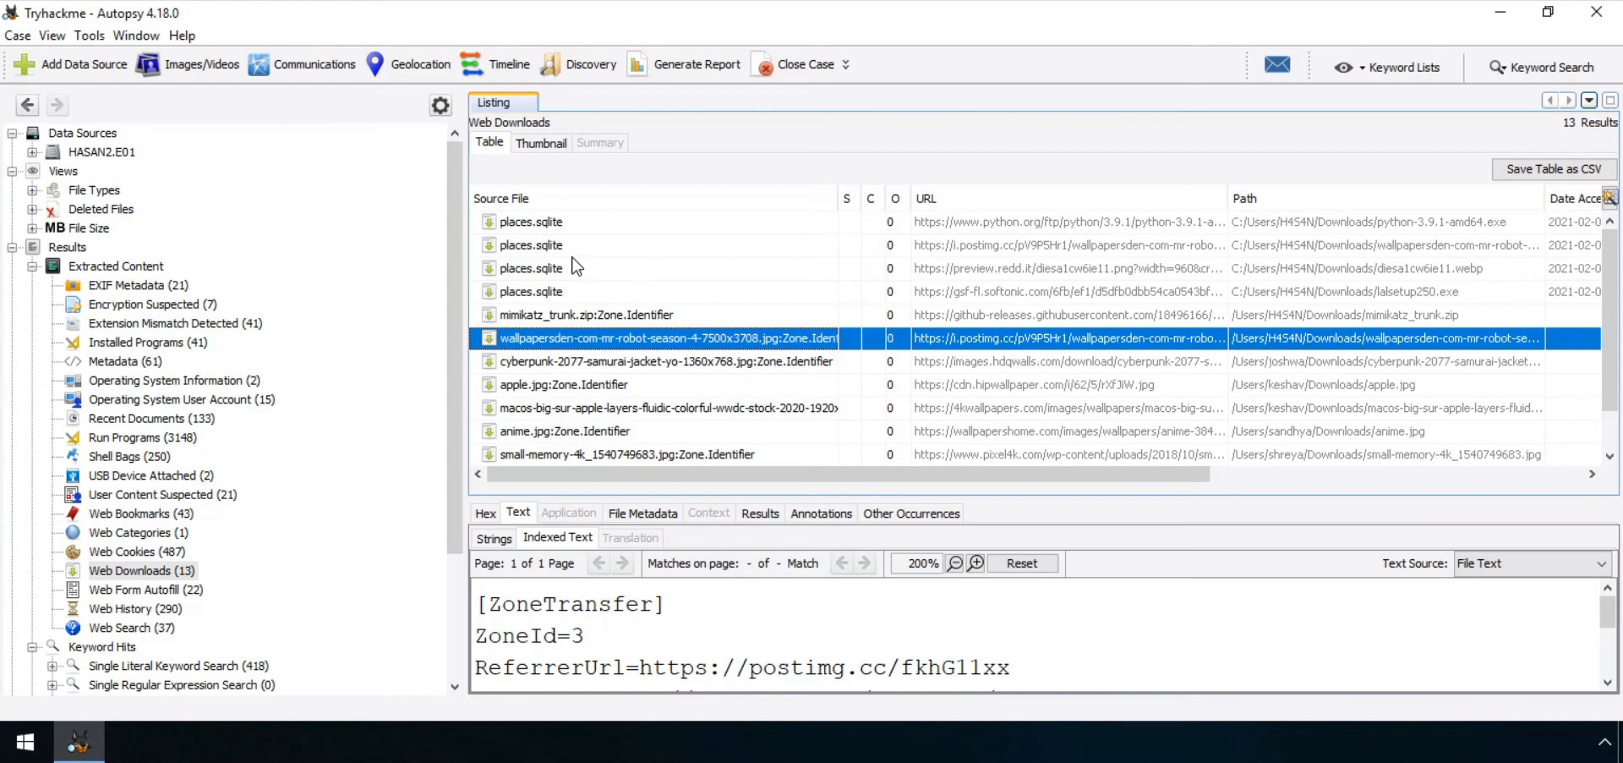
# - List the extracted Run Programs results and sort them by Username in descending order
pyautogui.click(176, 438)
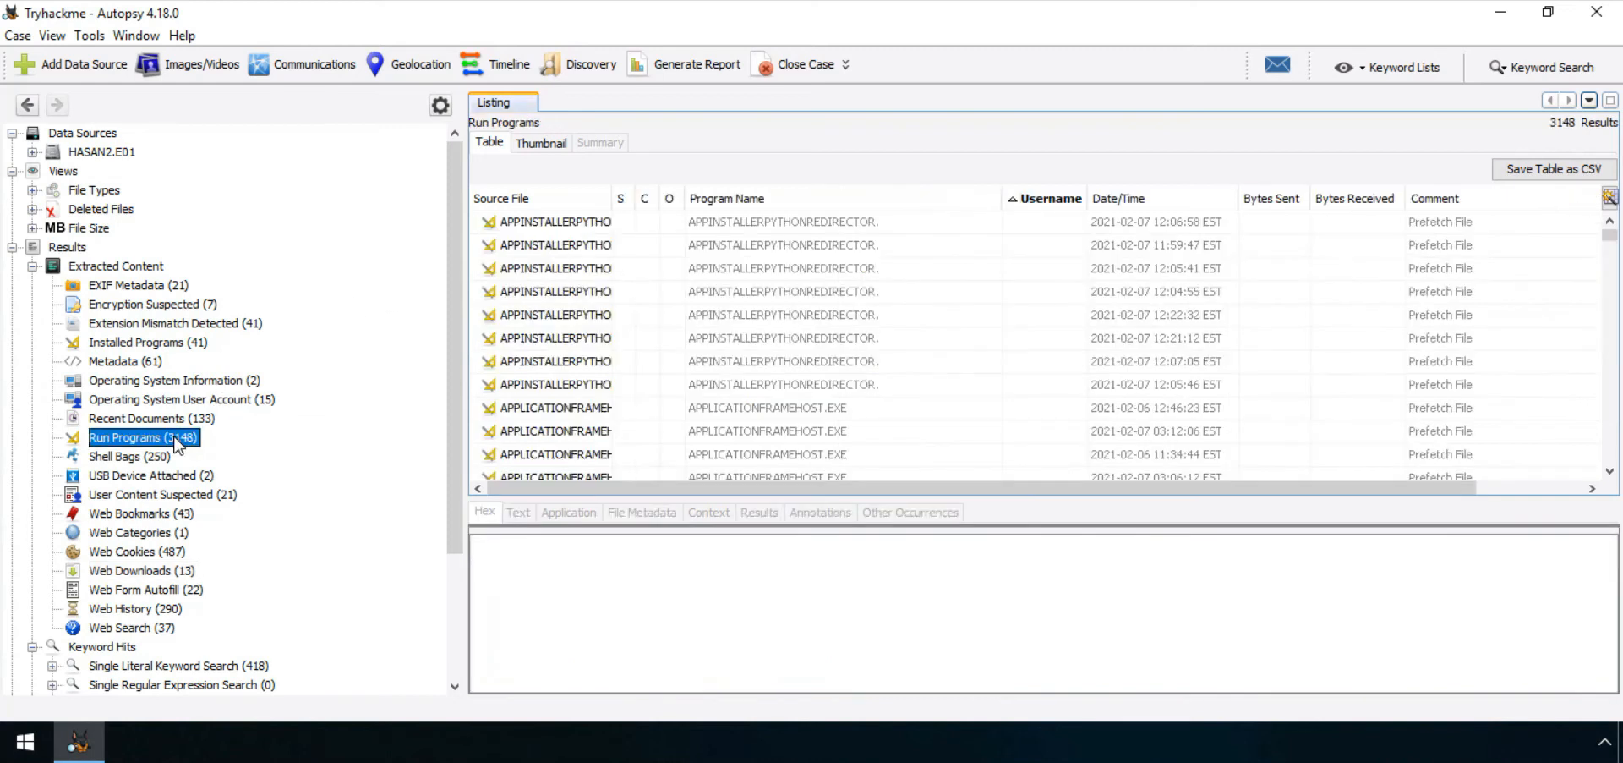
pyautogui.click(1016, 199)
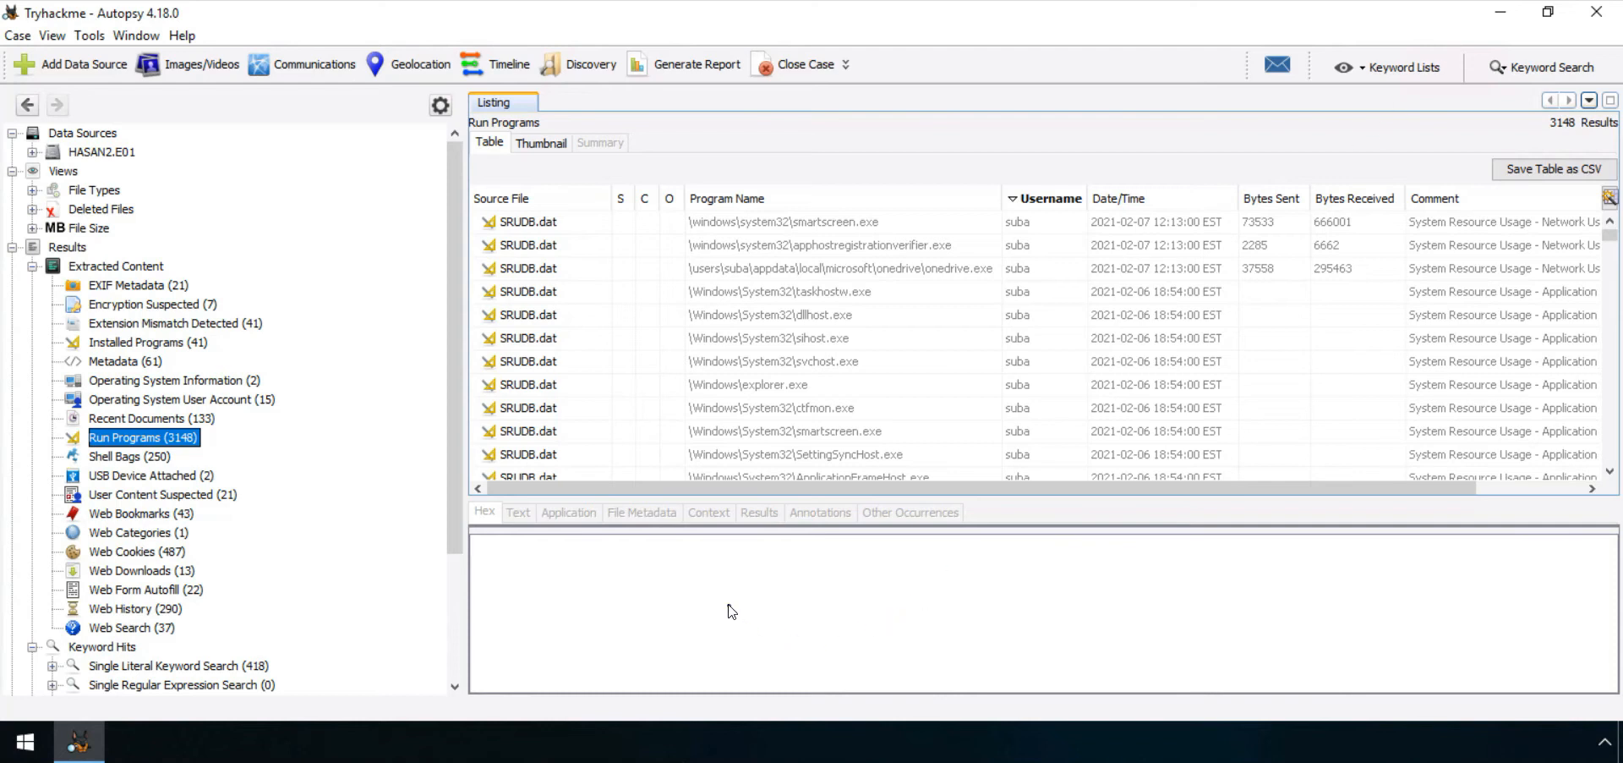
pyautogui.moveTo(735, 589)
pyautogui.mouseDown()
pyautogui.moveTo(772, 602)
pyautogui.moveTo(758, 647)
pyautogui.mouseUp()
pyautogui.moveTo(843, 568); pyautogui.dragTo(843, 650)
pyautogui.moveTo(898, 559); pyautogui.dragTo(916, 661)
pyautogui.moveTo(984, 573)
pyautogui.mouseDown()
pyautogui.moveTo(972, 617)
pyautogui.moveTo(989, 578)
pyautogui.mouseUp()
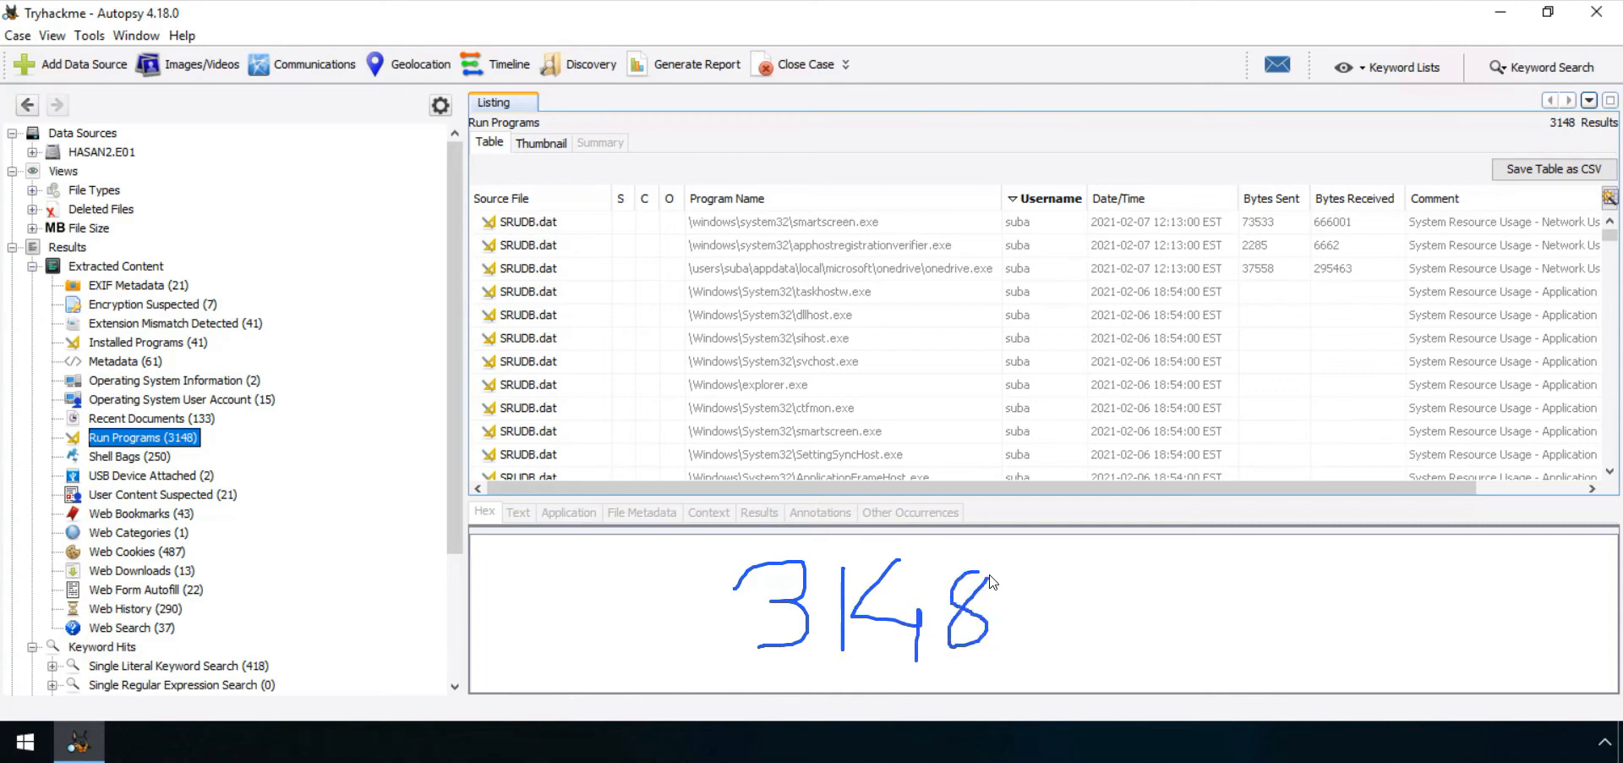
pyautogui.moveTo(788, 697)
pyautogui.mouseDown()
pyautogui.moveTo(975, 668)
pyautogui.moveTo(854, 532)
pyautogui.moveTo(769, 676)
pyautogui.moveTo(885, 689)
pyautogui.mouseUp()
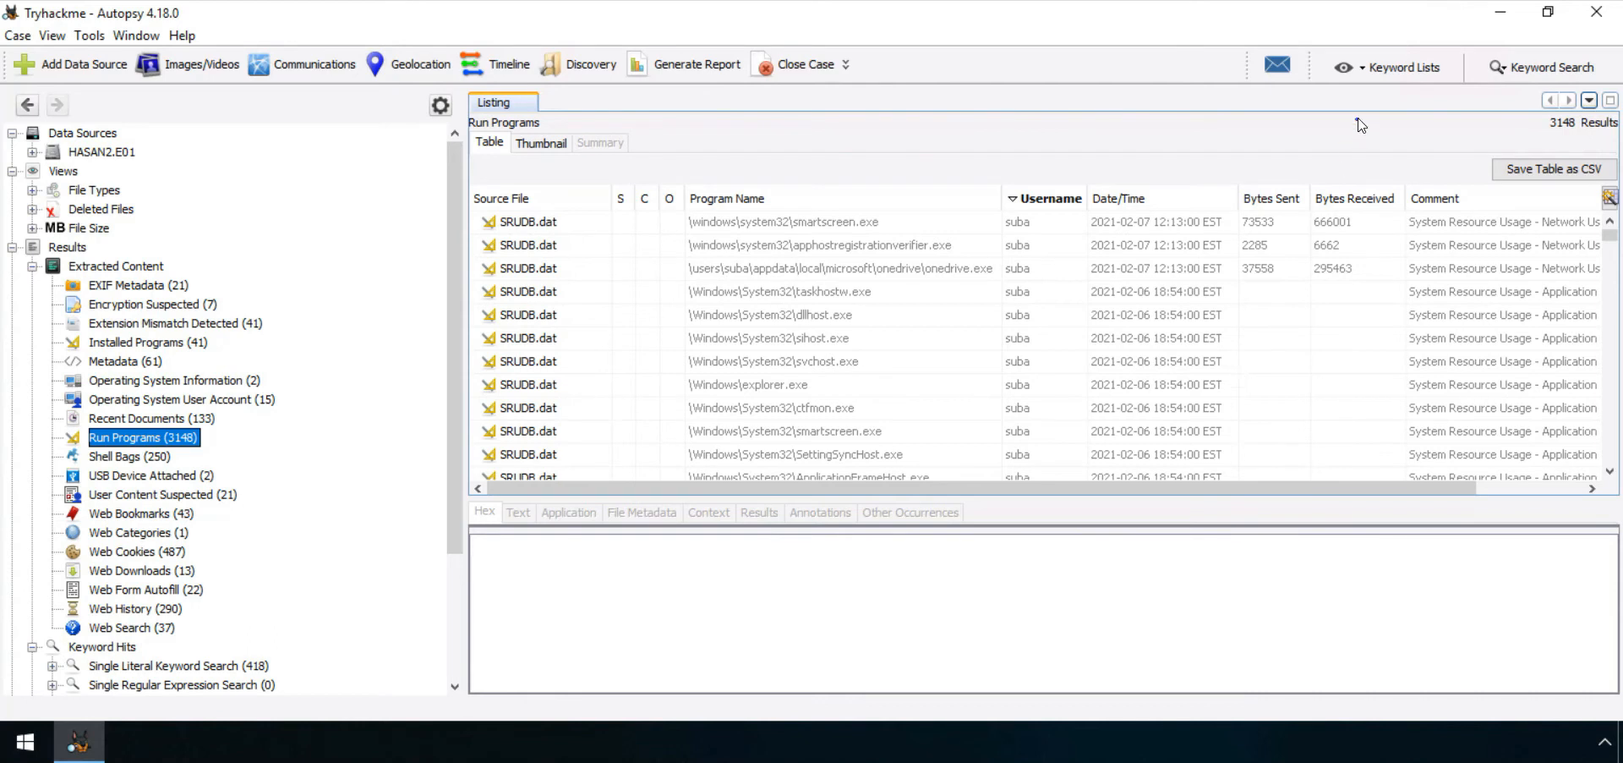
# - Sort the Run Programs results by Username in ascending order and look through the entries without a username
pyautogui.click(1038, 199)
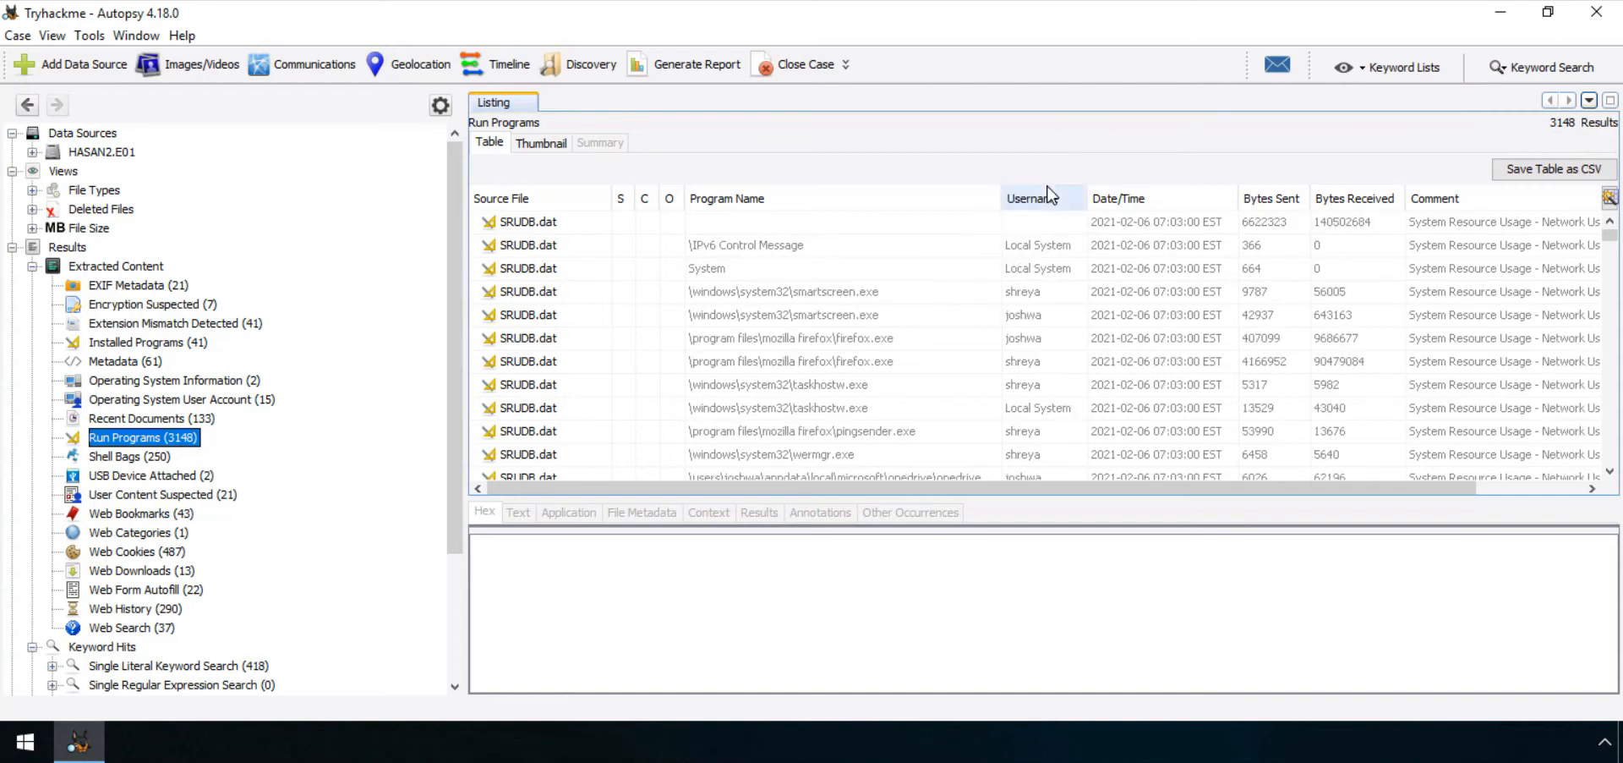
pyautogui.click(1027, 200)
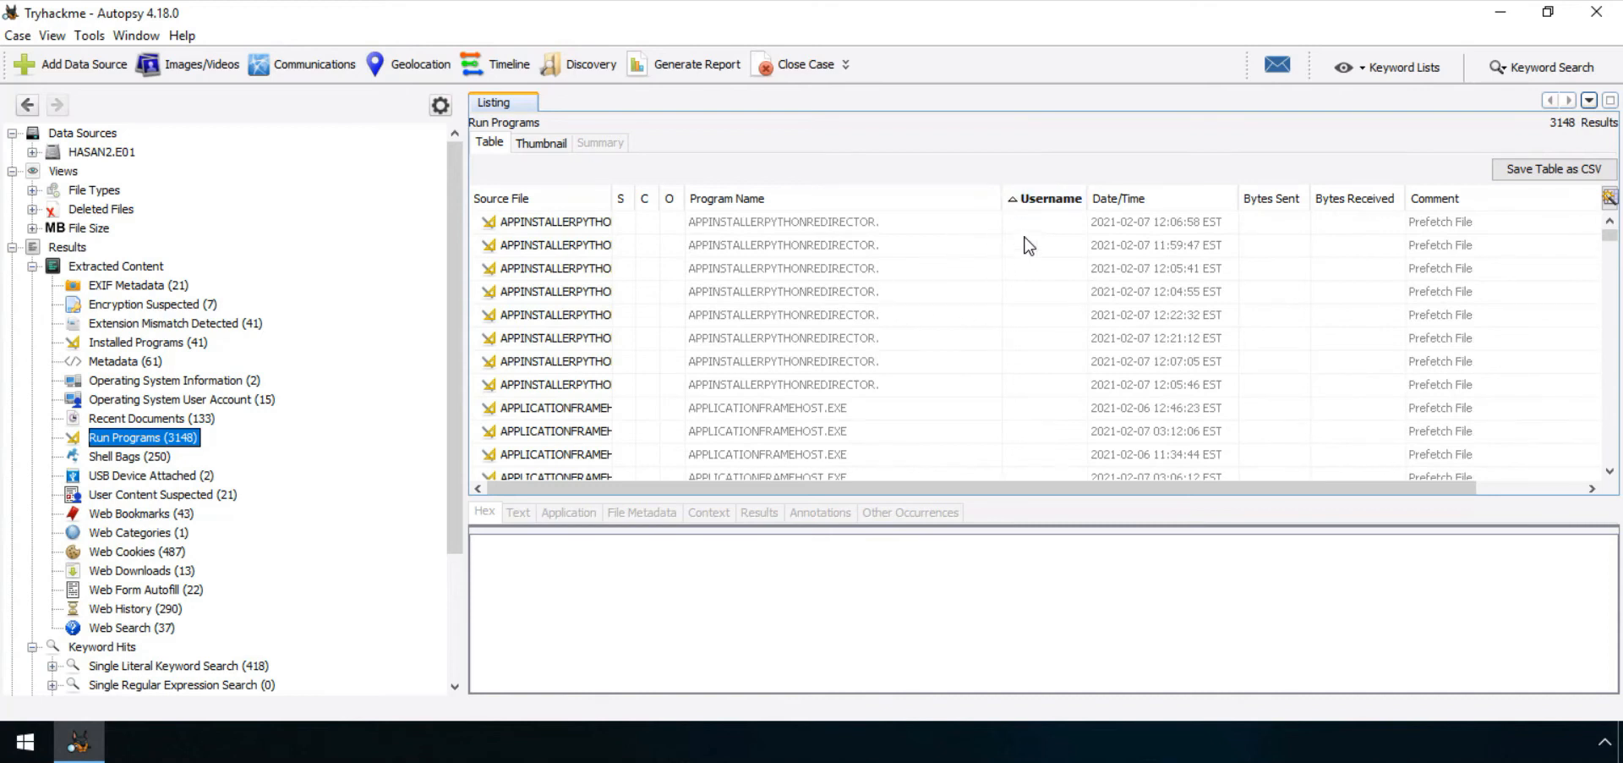
pyautogui.click(1013, 224)
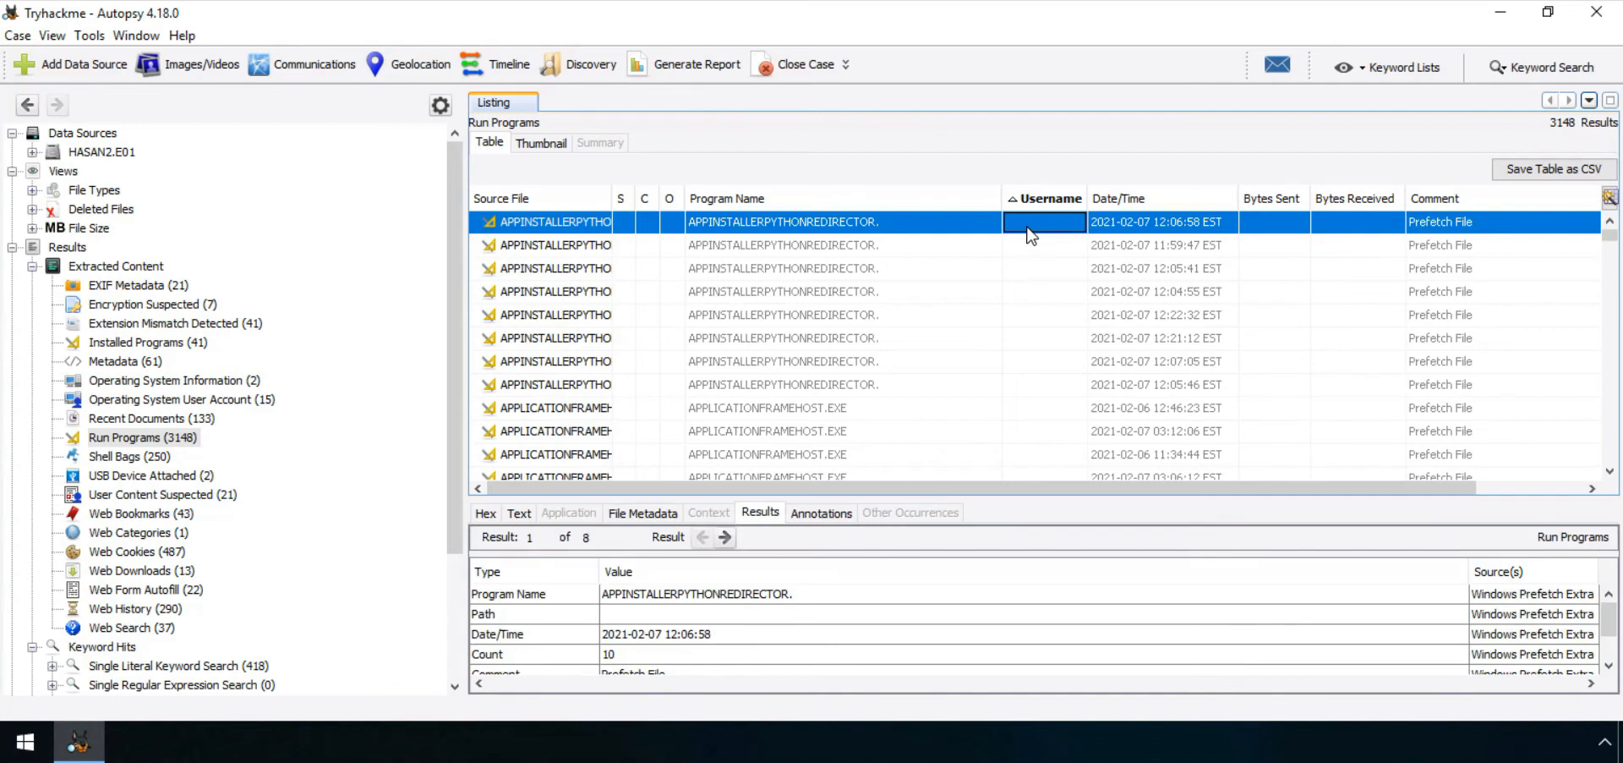
pyautogui.click(1039, 245)
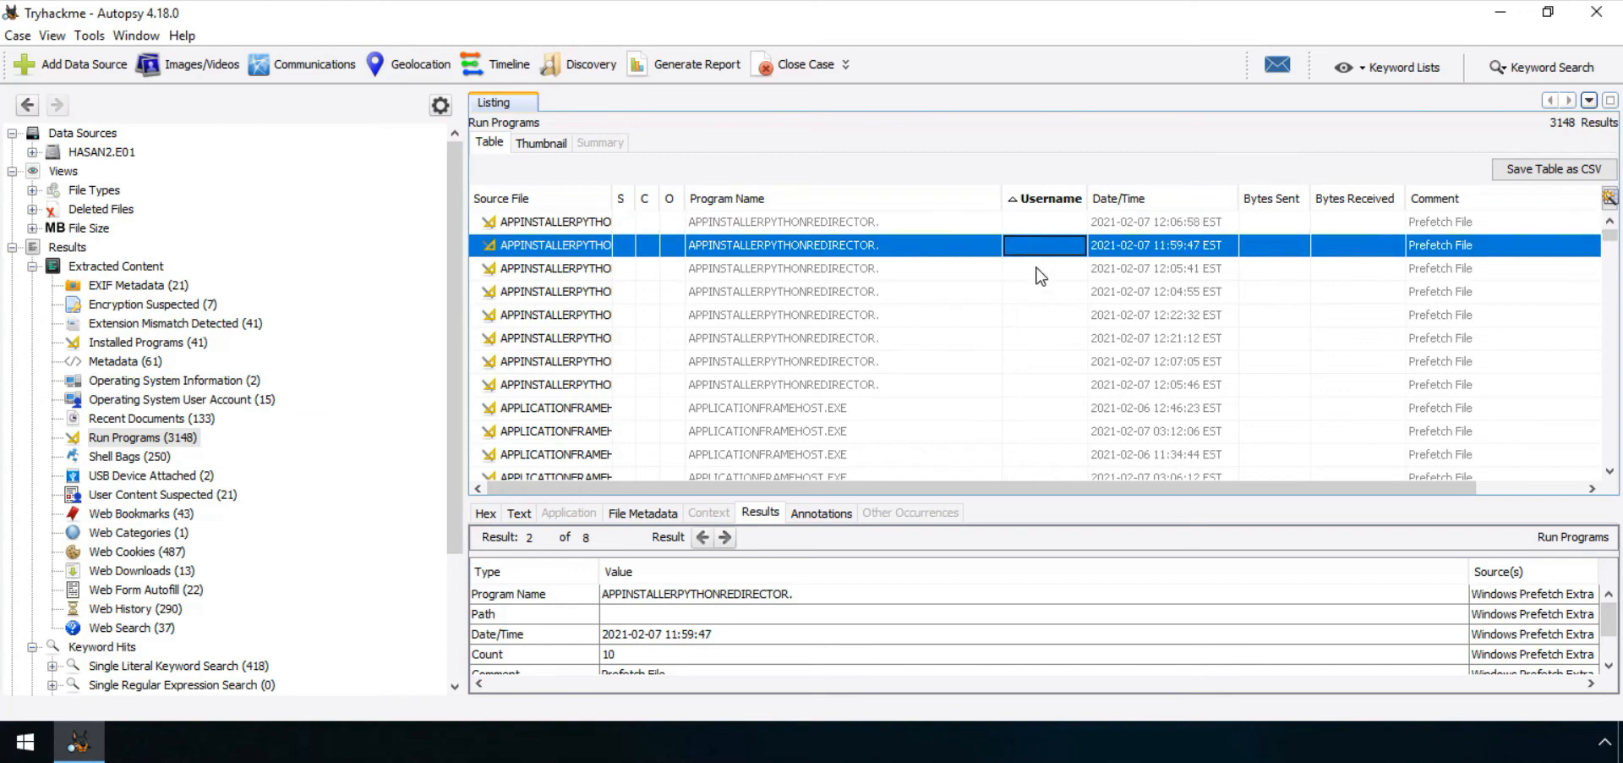
pyautogui.click(1040, 272)
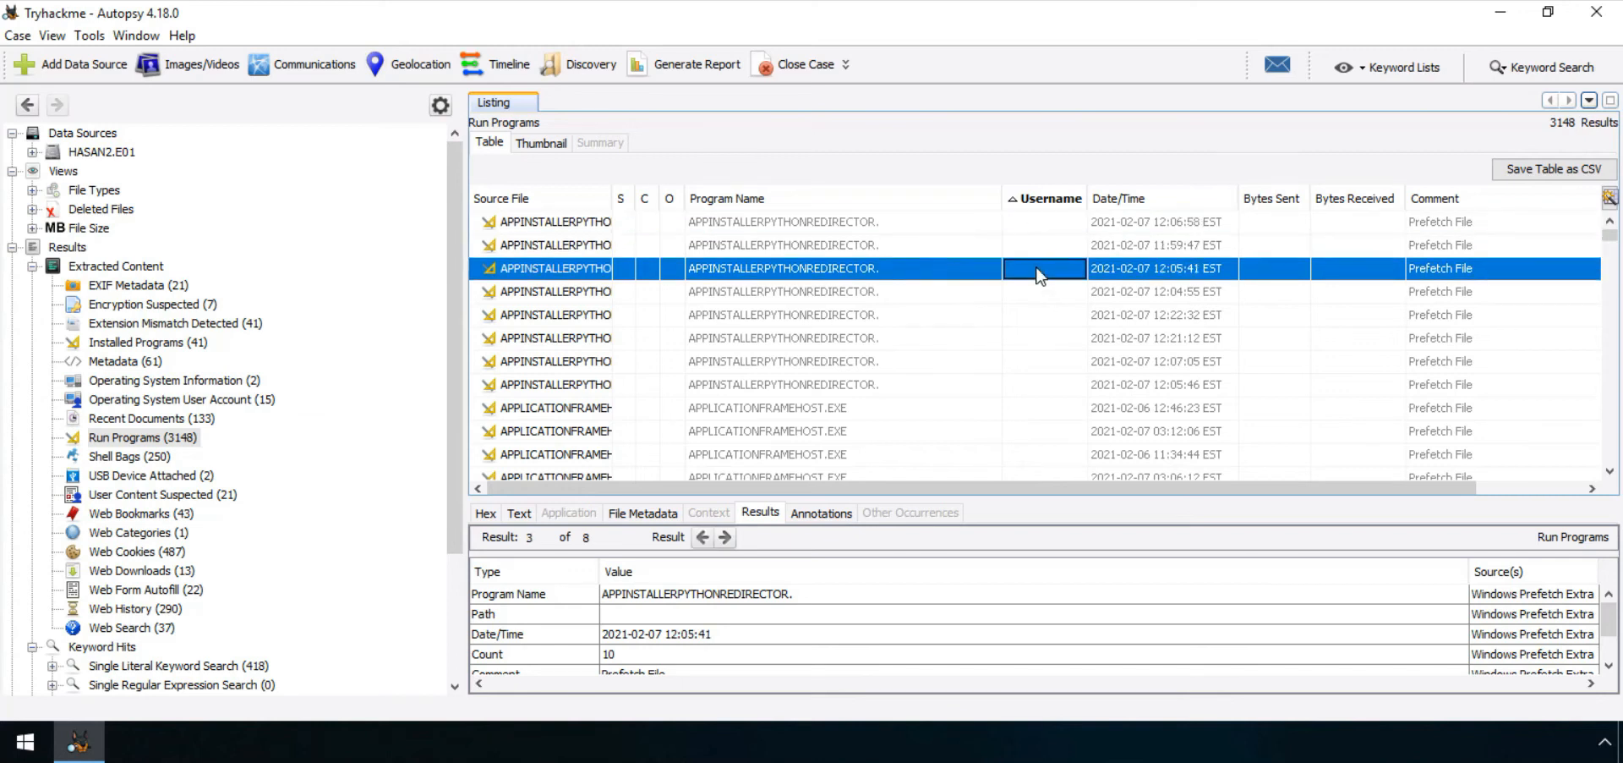
pyautogui.click(1608, 471)
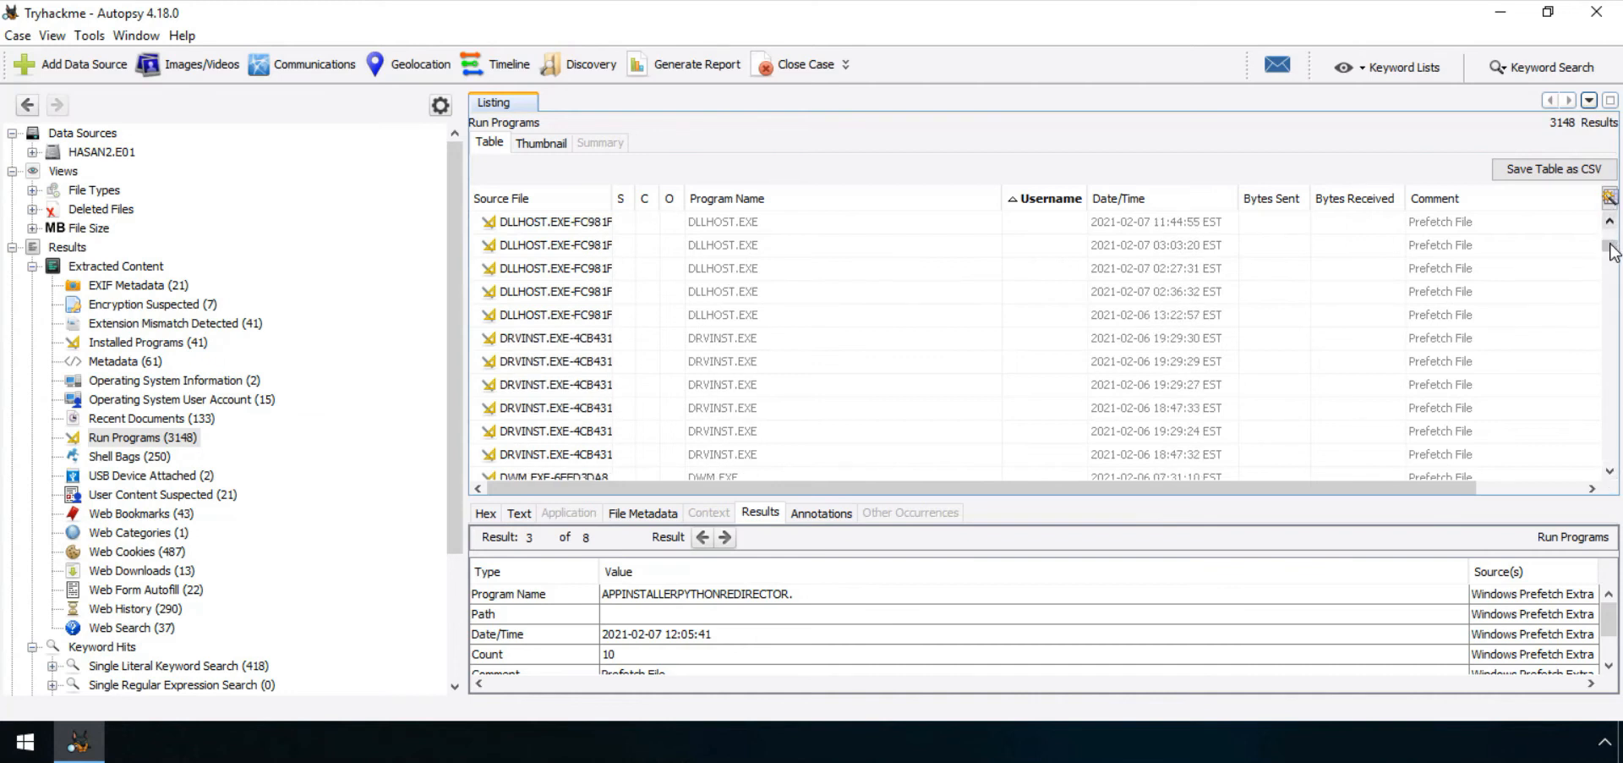
pyautogui.moveTo(1611, 253); pyautogui.dragTo(1614, 310)
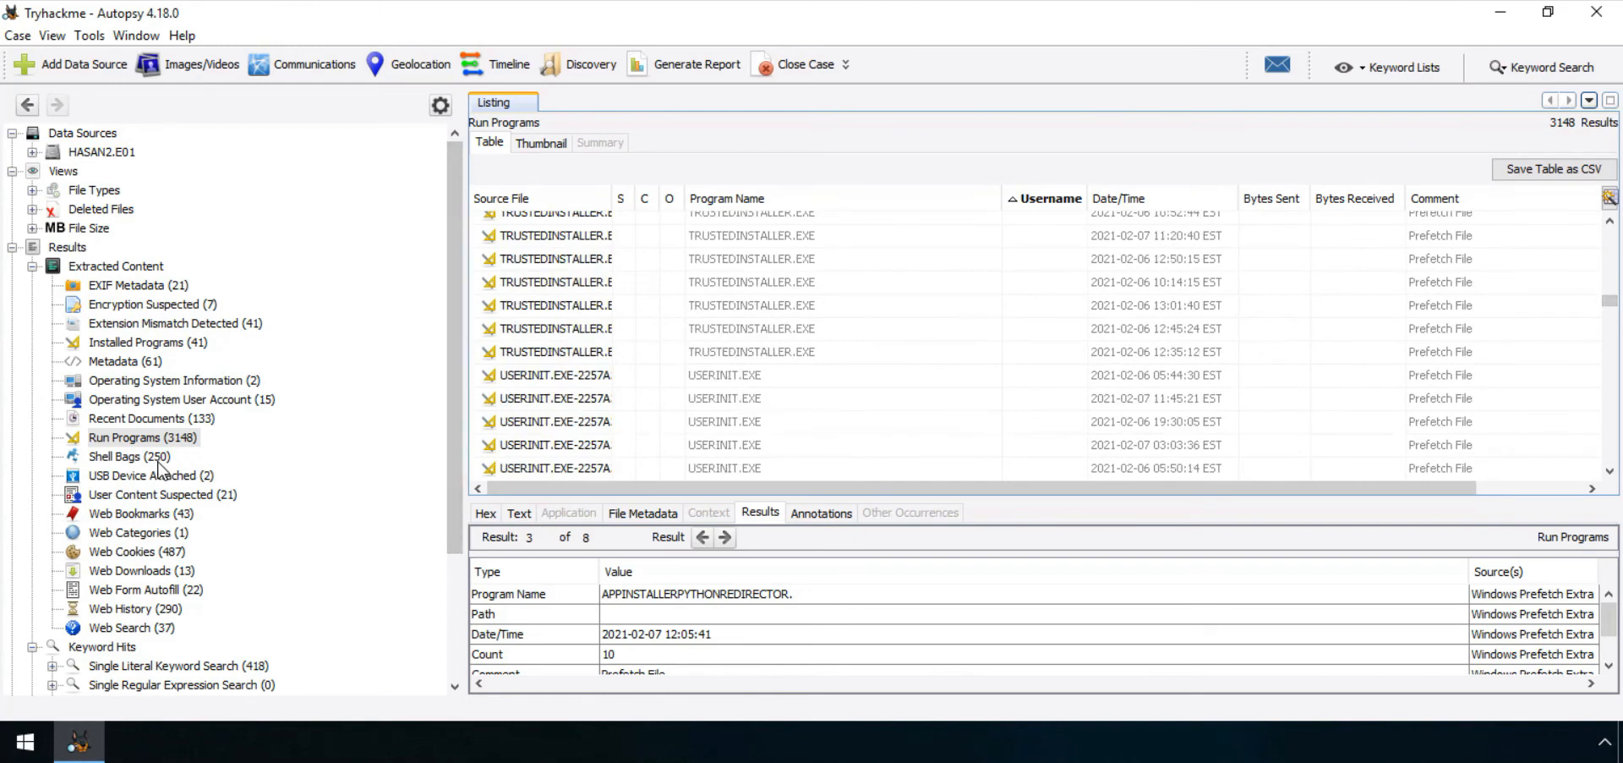
# - List the Web Downloads again and check which user's folder appears in the path of mimikatz_trunk.zip
pyautogui.click(120, 573)
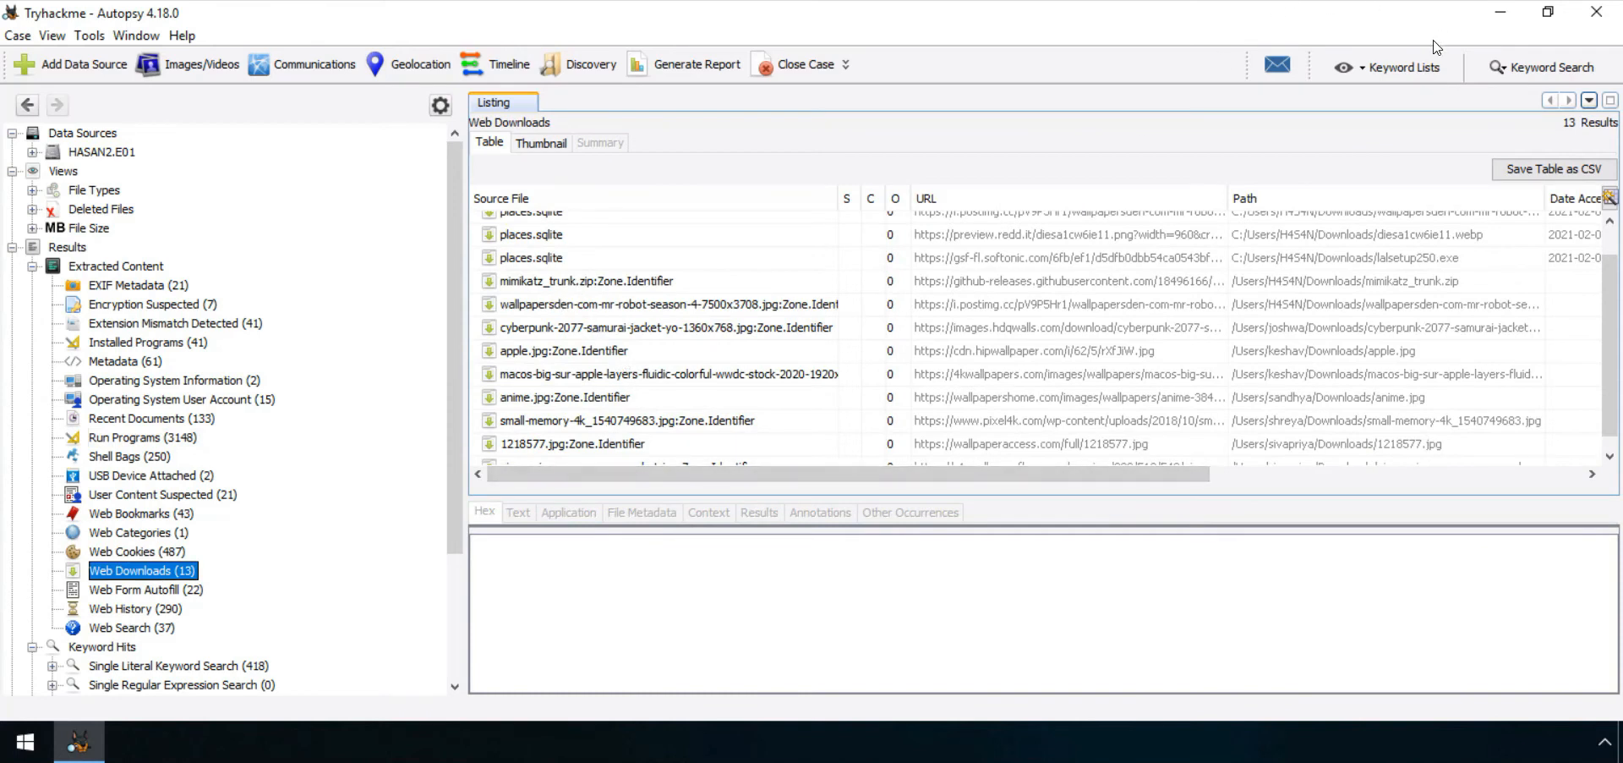
pyautogui.moveTo(666, 287)
pyautogui.mouseDown()
pyautogui.moveTo(562, 263)
pyautogui.moveTo(706, 315)
pyautogui.moveTo(643, 271)
pyautogui.mouseUp()
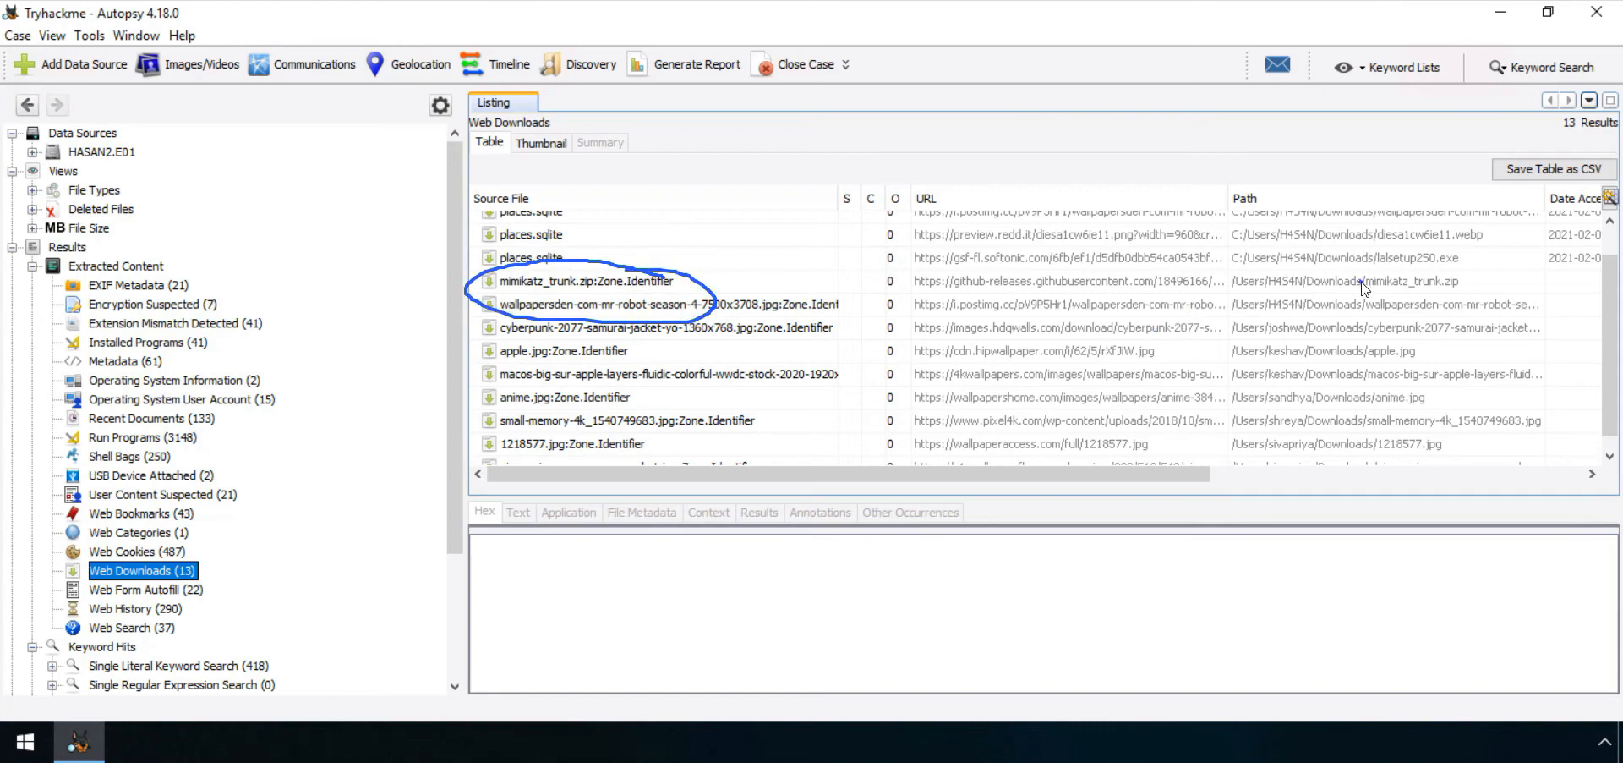
pyautogui.moveTo(735, 602)
pyautogui.mouseDown()
pyautogui.moveTo(738, 642)
pyautogui.moveTo(765, 607)
pyautogui.mouseUp()
pyautogui.moveTo(764, 580)
pyautogui.mouseDown()
pyautogui.moveTo(763, 644)
pyautogui.moveTo(799, 616)
pyautogui.moveTo(822, 644)
pyautogui.mouseUp()
pyautogui.moveTo(870, 568)
pyautogui.mouseDown()
pyautogui.moveTo(860, 622)
pyautogui.moveTo(933, 600)
pyautogui.mouseUp()
pyautogui.moveTo(930, 581)
pyautogui.mouseDown()
pyautogui.moveTo(930, 624)
pyautogui.moveTo(979, 632)
pyautogui.moveTo(978, 573)
pyautogui.moveTo(867, 548)
pyautogui.moveTo(696, 648)
pyautogui.moveTo(1052, 638)
pyautogui.moveTo(1027, 590)
pyautogui.mouseUp()
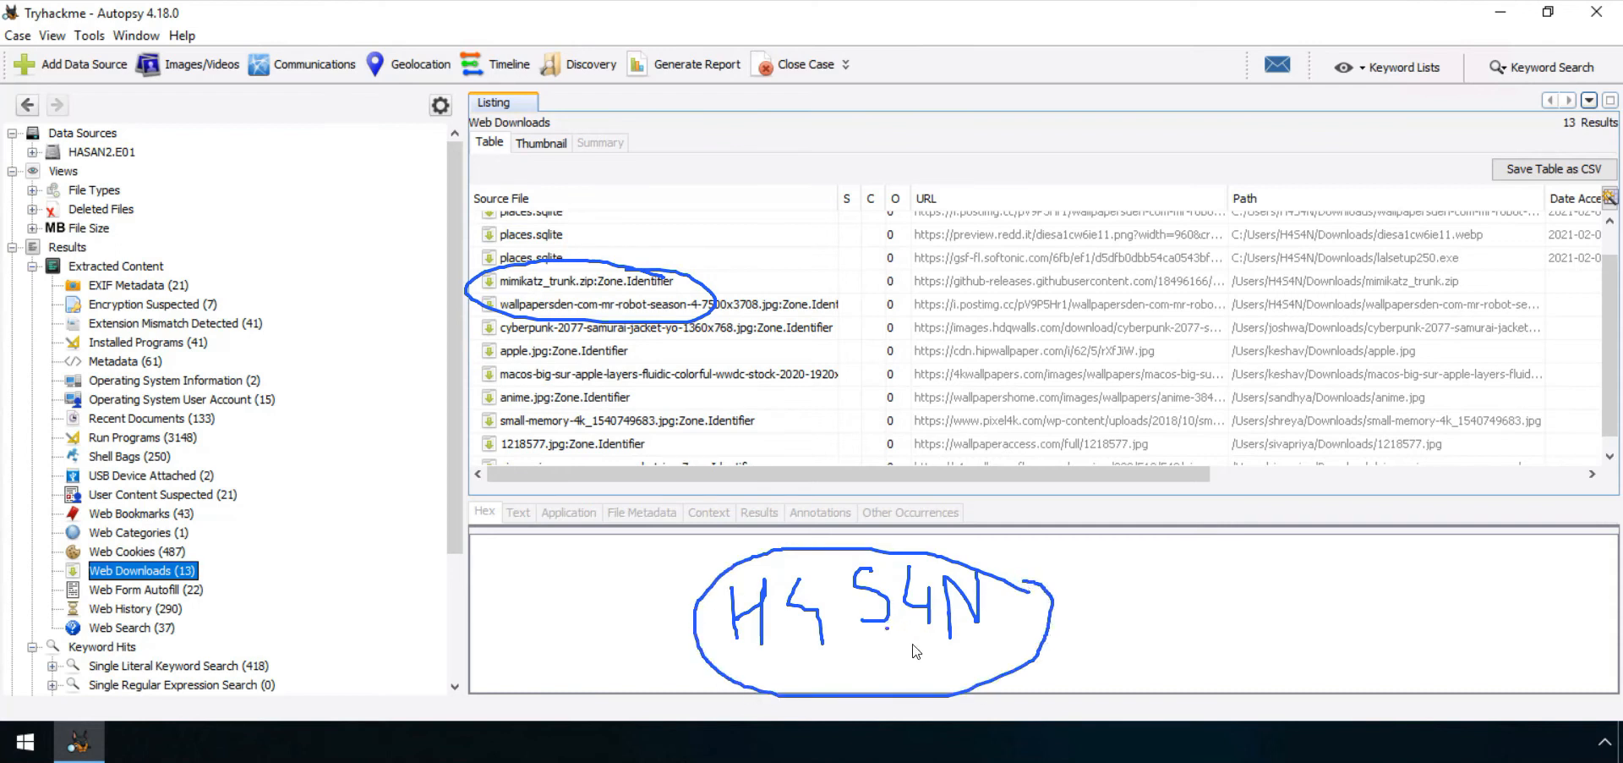
pyautogui.moveTo(1036, 606)
pyautogui.mouseDown()
pyautogui.moveTo(1159, 614)
pyautogui.moveTo(1148, 647)
pyautogui.mouseUp()
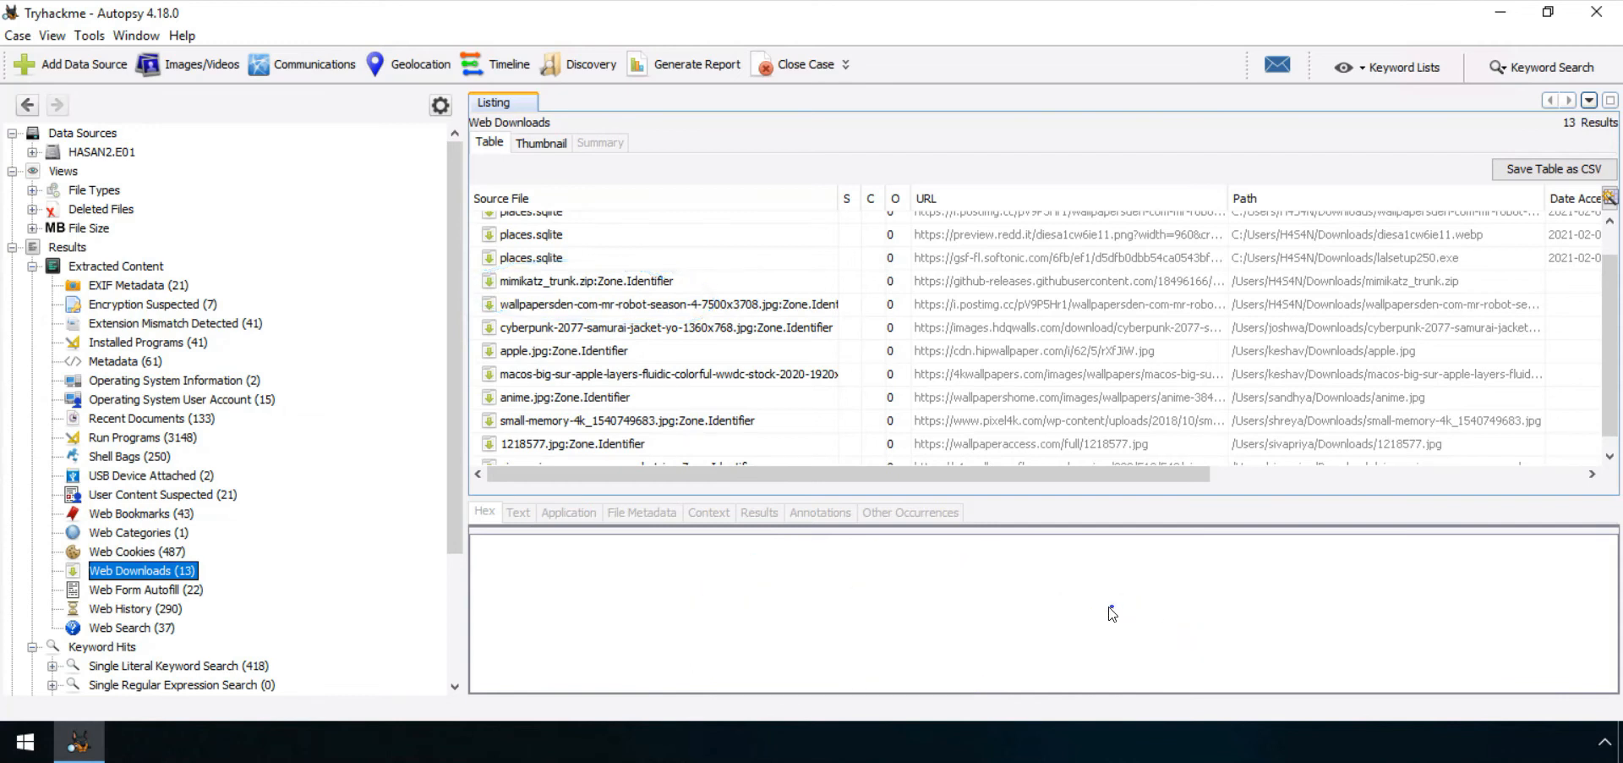
pyautogui.moveTo(1063, 605)
pyautogui.mouseDown()
pyautogui.moveTo(807, 588)
pyautogui.moveTo(1064, 681)
pyautogui.moveTo(1061, 595)
pyautogui.mouseUp()
pyautogui.moveTo(826, 613)
pyautogui.mouseDown()
pyautogui.moveTo(825, 641)
pyautogui.moveTo(848, 626)
pyautogui.mouseUp()
pyautogui.moveTo(847, 607)
pyautogui.mouseDown()
pyautogui.moveTo(847, 640)
pyautogui.moveTo(904, 625)
pyautogui.moveTo(927, 658)
pyautogui.mouseUp()
pyautogui.moveTo(972, 605)
pyautogui.mouseDown()
pyautogui.moveTo(1000, 653)
pyautogui.moveTo(1011, 621)
pyautogui.moveTo(1012, 651)
pyautogui.mouseUp()
pyautogui.moveTo(1012, 616)
pyautogui.mouseDown()
pyautogui.moveTo(1033, 646)
pyautogui.moveTo(1042, 612)
pyautogui.mouseUp()
# - Return to the Run Programs results and locate the entries of the account that downloaded mimikatz
pyautogui.click(27, 104)
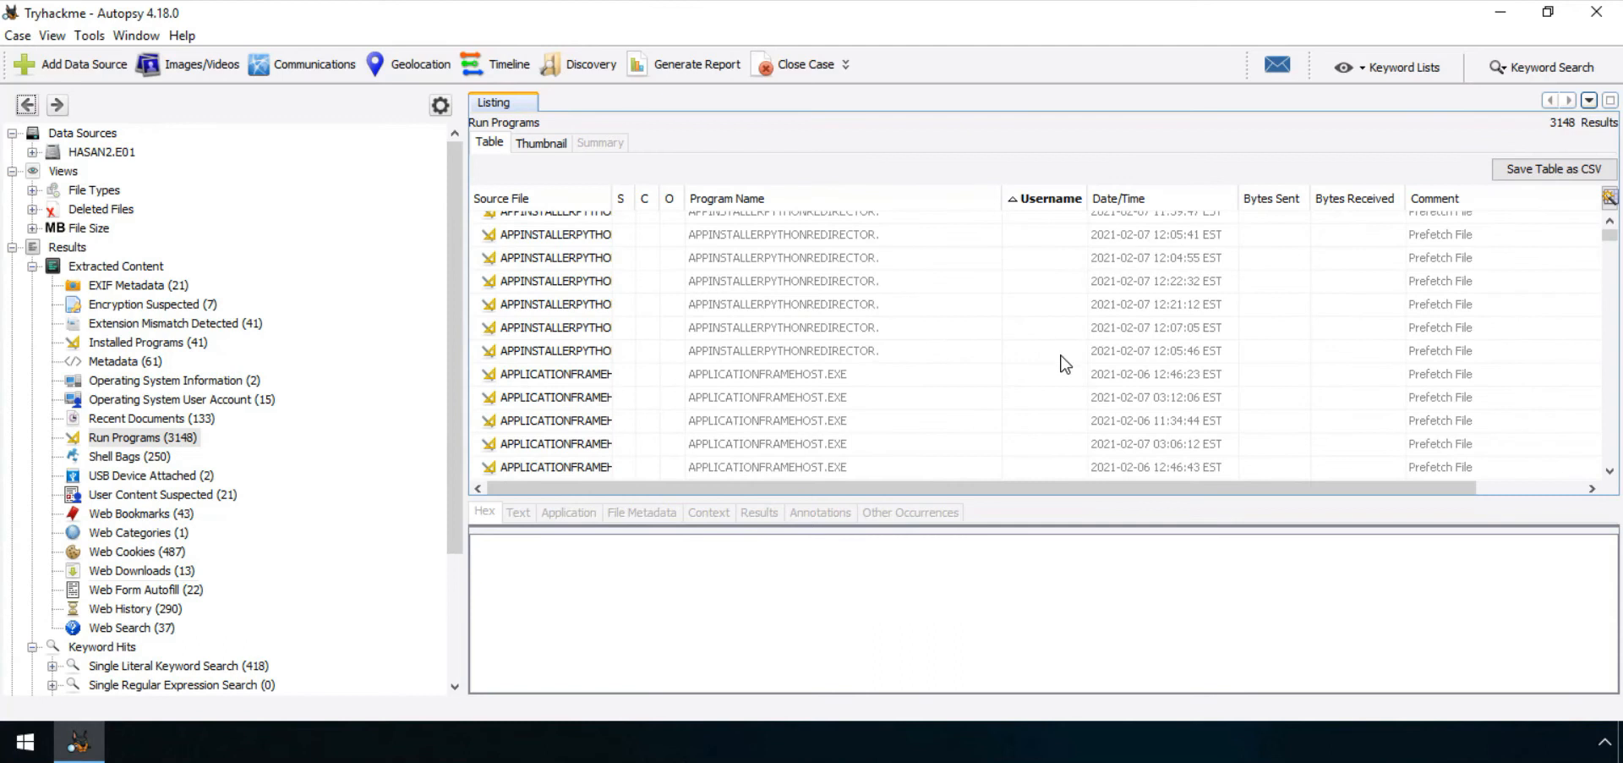
pyautogui.click(1608, 474)
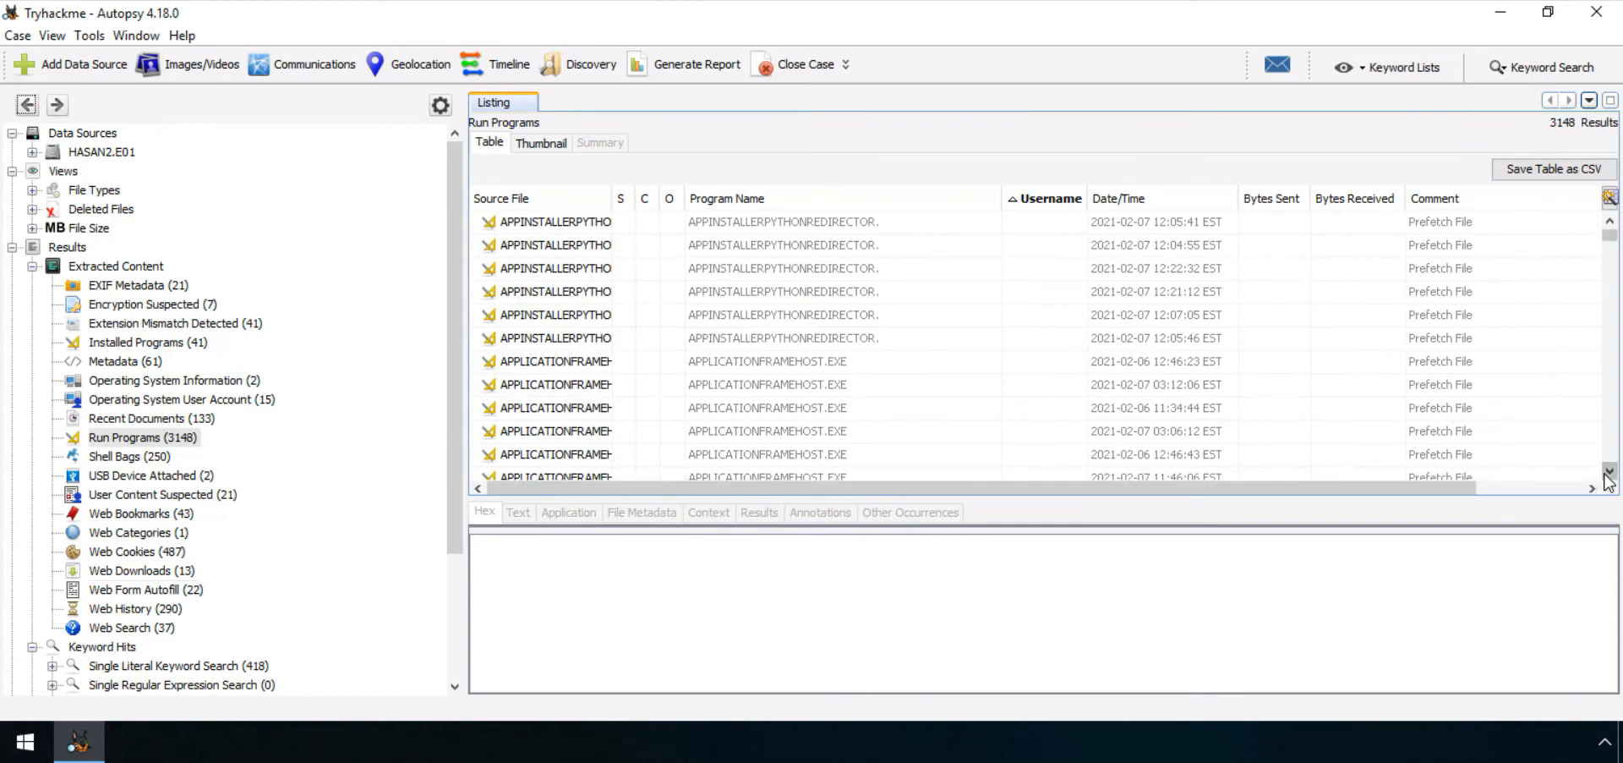
pyautogui.click(1608, 474)
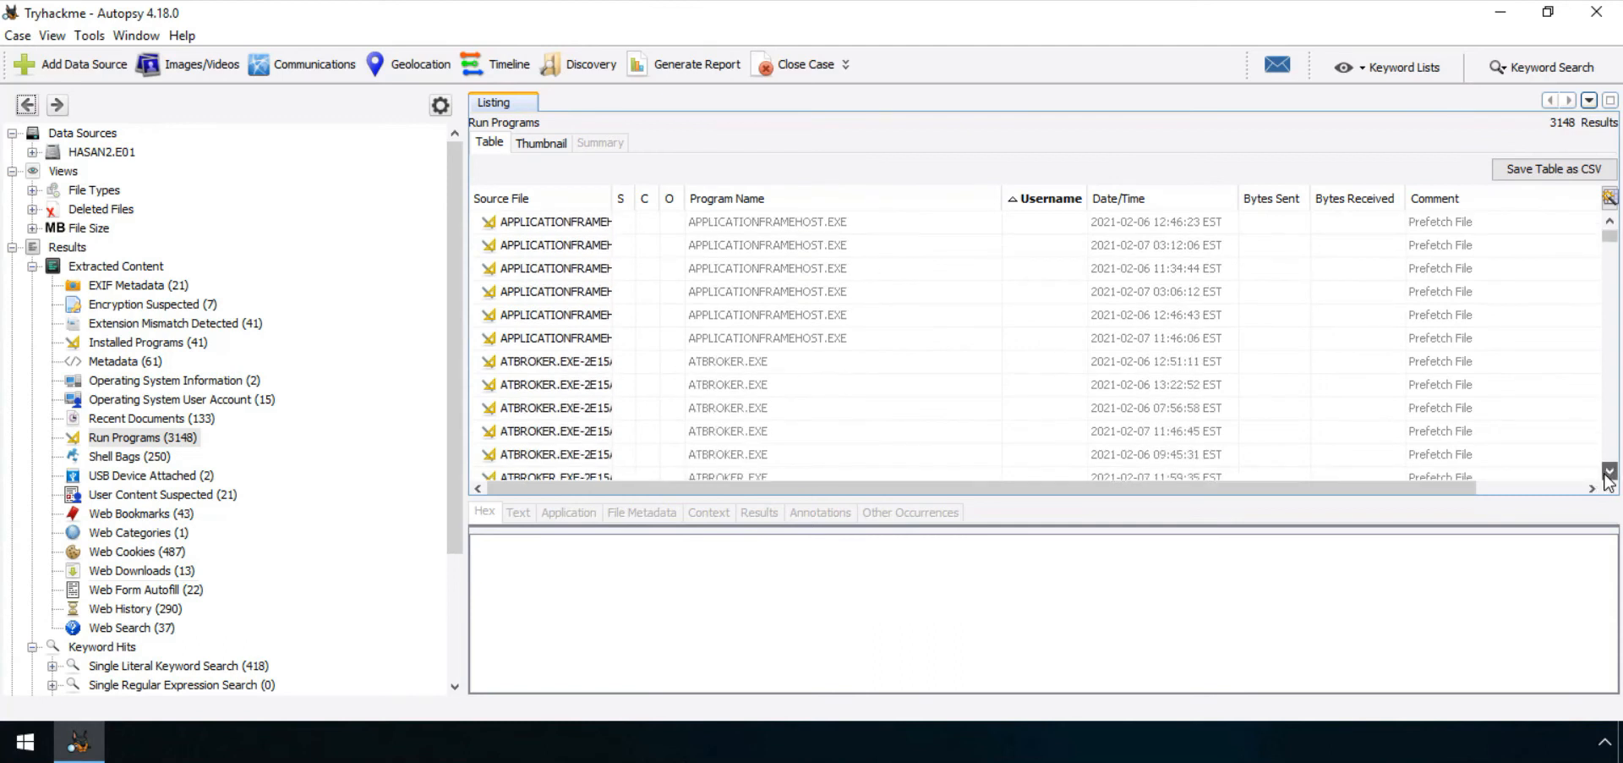
pyautogui.click(1608, 474)
pyautogui.click(1608, 473)
pyautogui.click(1608, 473)
pyautogui.moveTo(1615, 241); pyautogui.dragTo(1615, 324)
pyautogui.click(1611, 224)
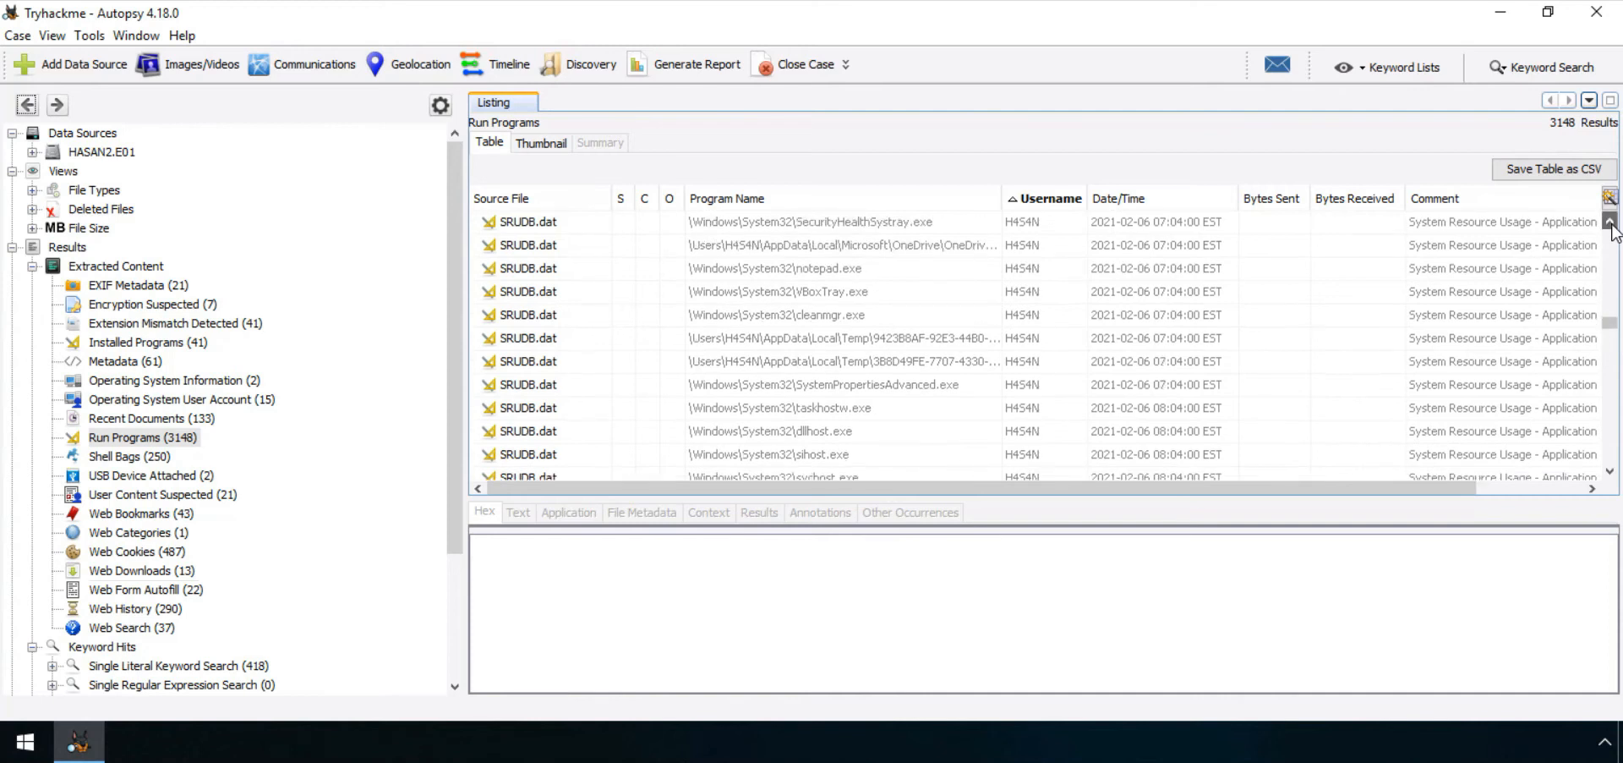
pyautogui.moveTo(1611, 222); pyautogui.dragTo(1611, 222)
pyautogui.click(1610, 471)
pyautogui.moveTo(1610, 471); pyautogui.dragTo(1610, 471)
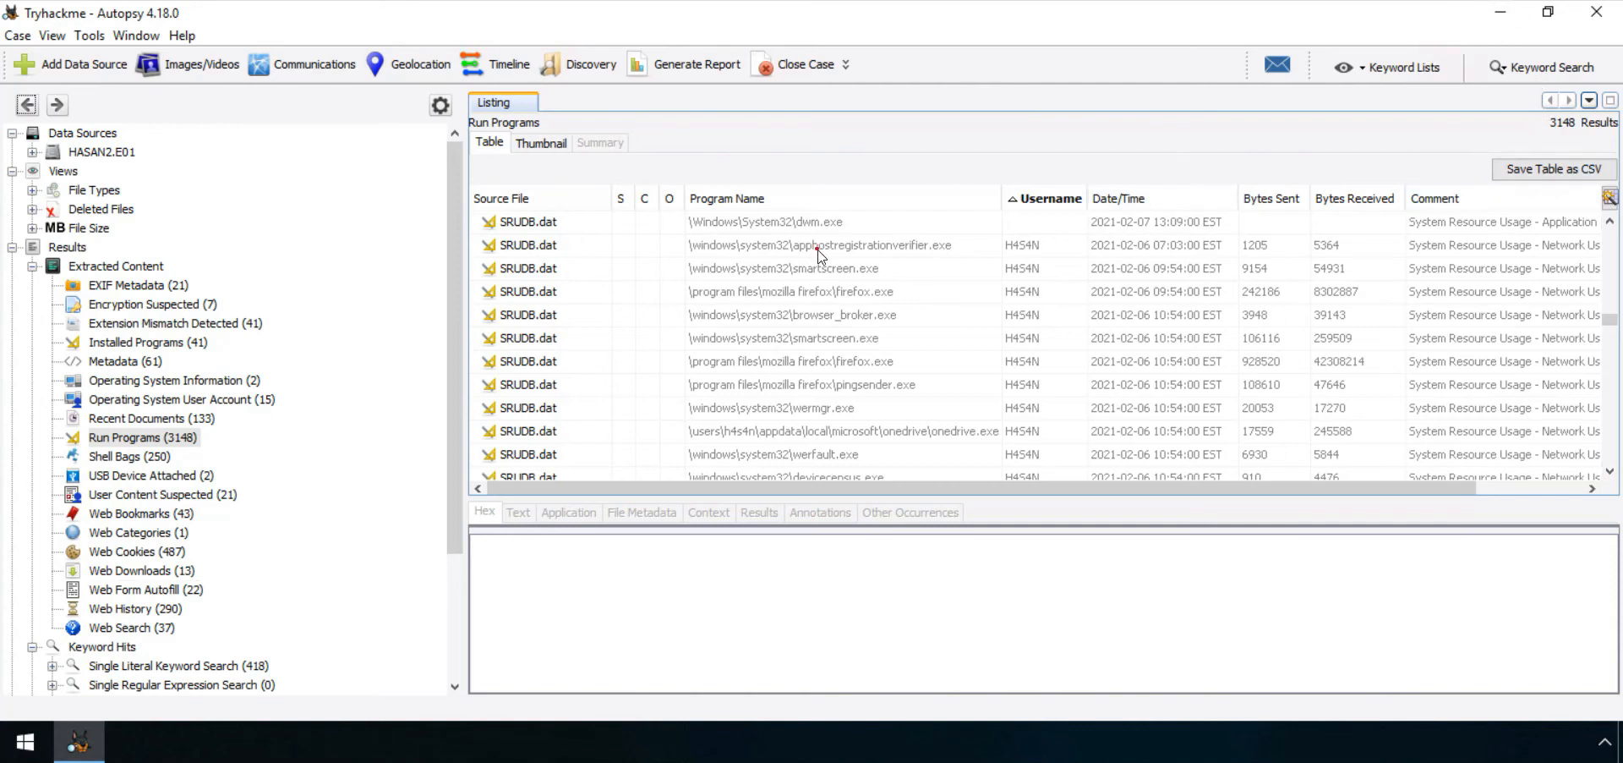
pyautogui.moveTo(1081, 229)
pyautogui.mouseDown()
pyautogui.moveTo(1007, 225)
pyautogui.moveTo(996, 414)
pyautogui.mouseUp()
pyautogui.moveTo(1027, 505)
pyautogui.mouseDown()
pyautogui.moveTo(1062, 461)
pyautogui.moveTo(1067, 235)
pyautogui.mouseUp()
# - Inspect the result details of this account's firefox.exe, smartscreen.exe and pingsender.exe runs
pyautogui.click(872, 297)
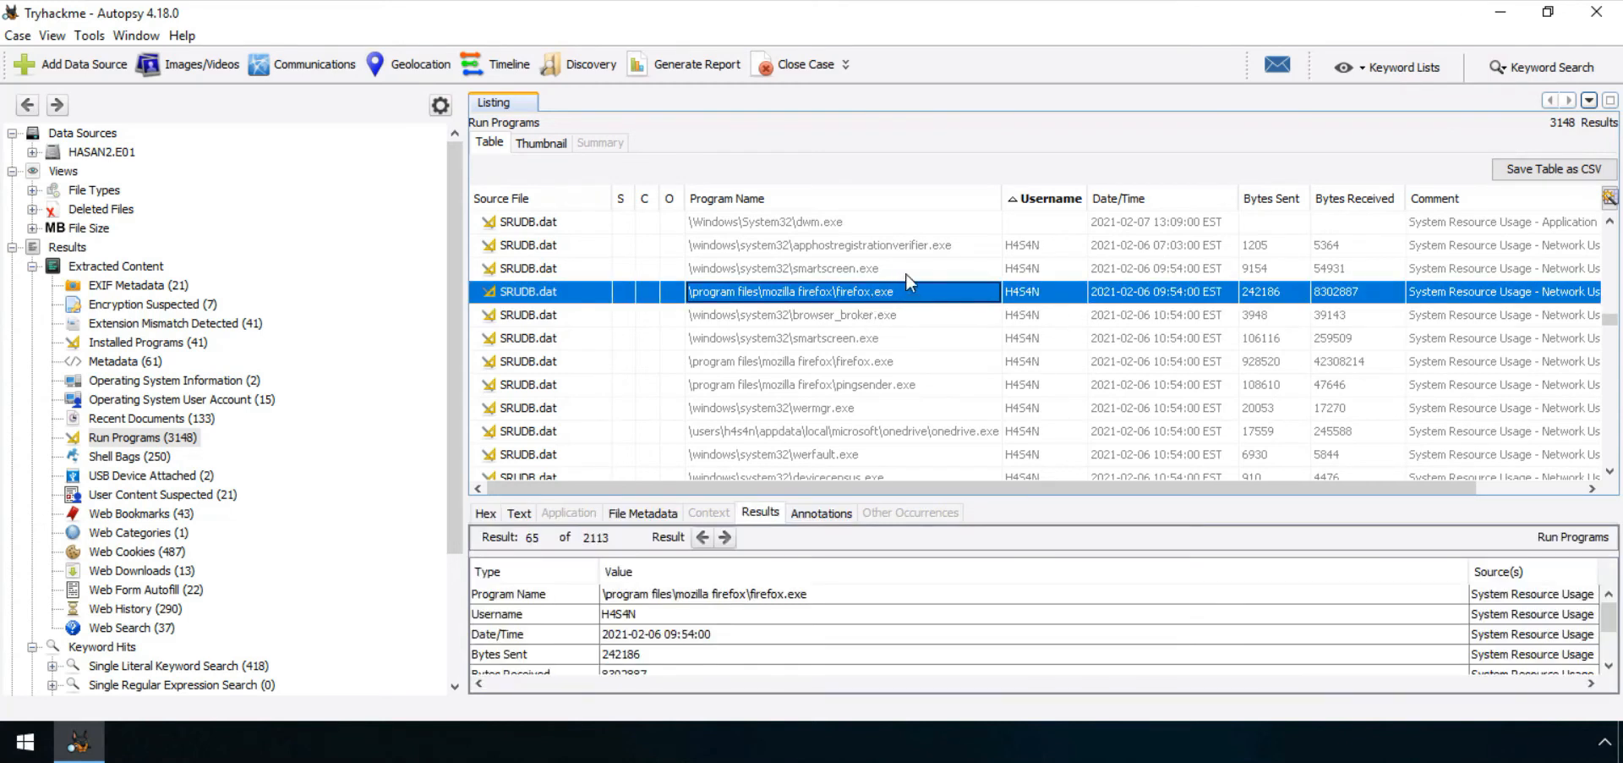
pyautogui.click(905, 274)
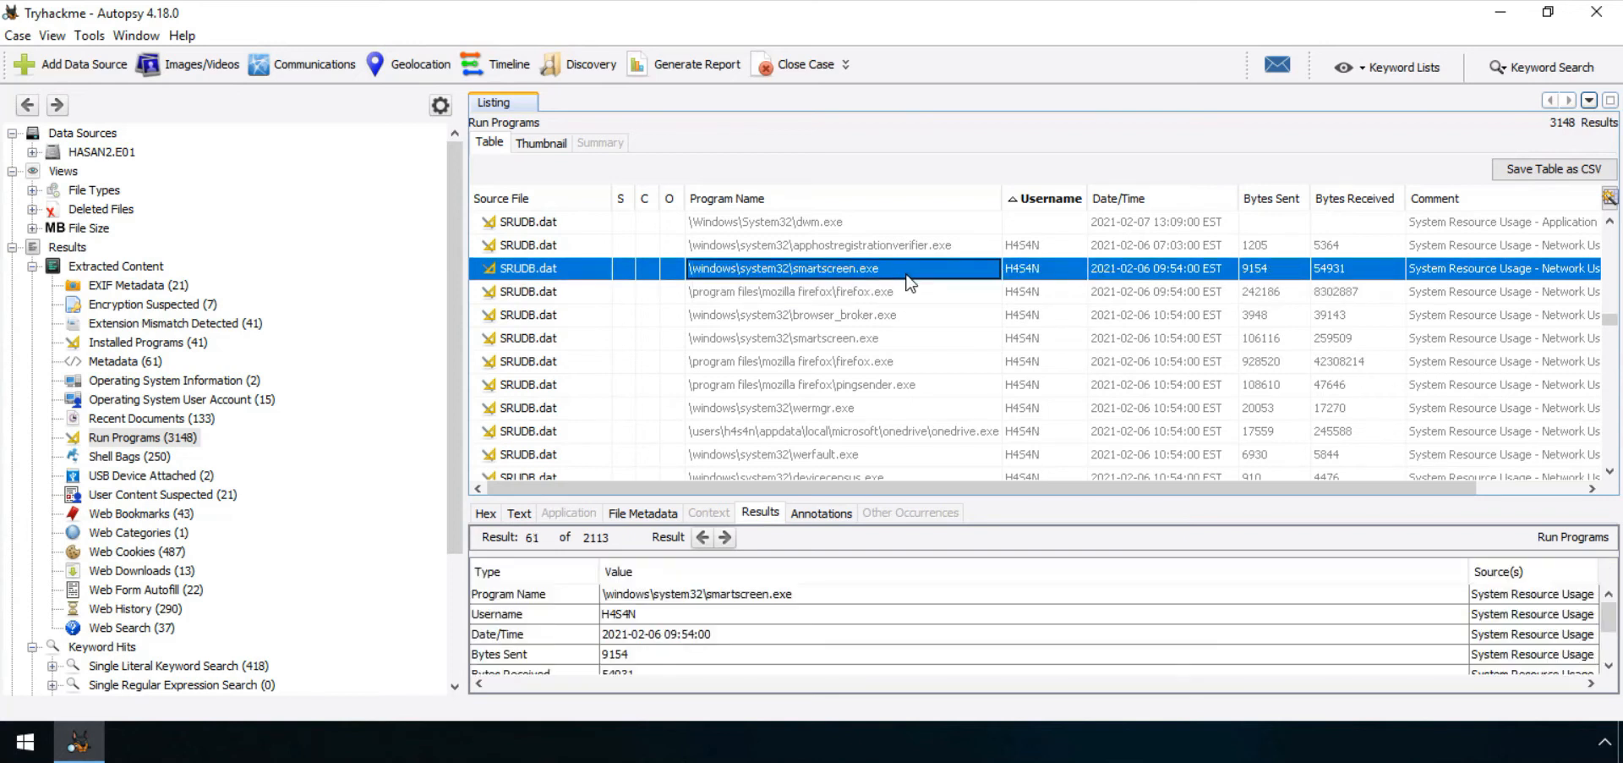
pyautogui.click(918, 388)
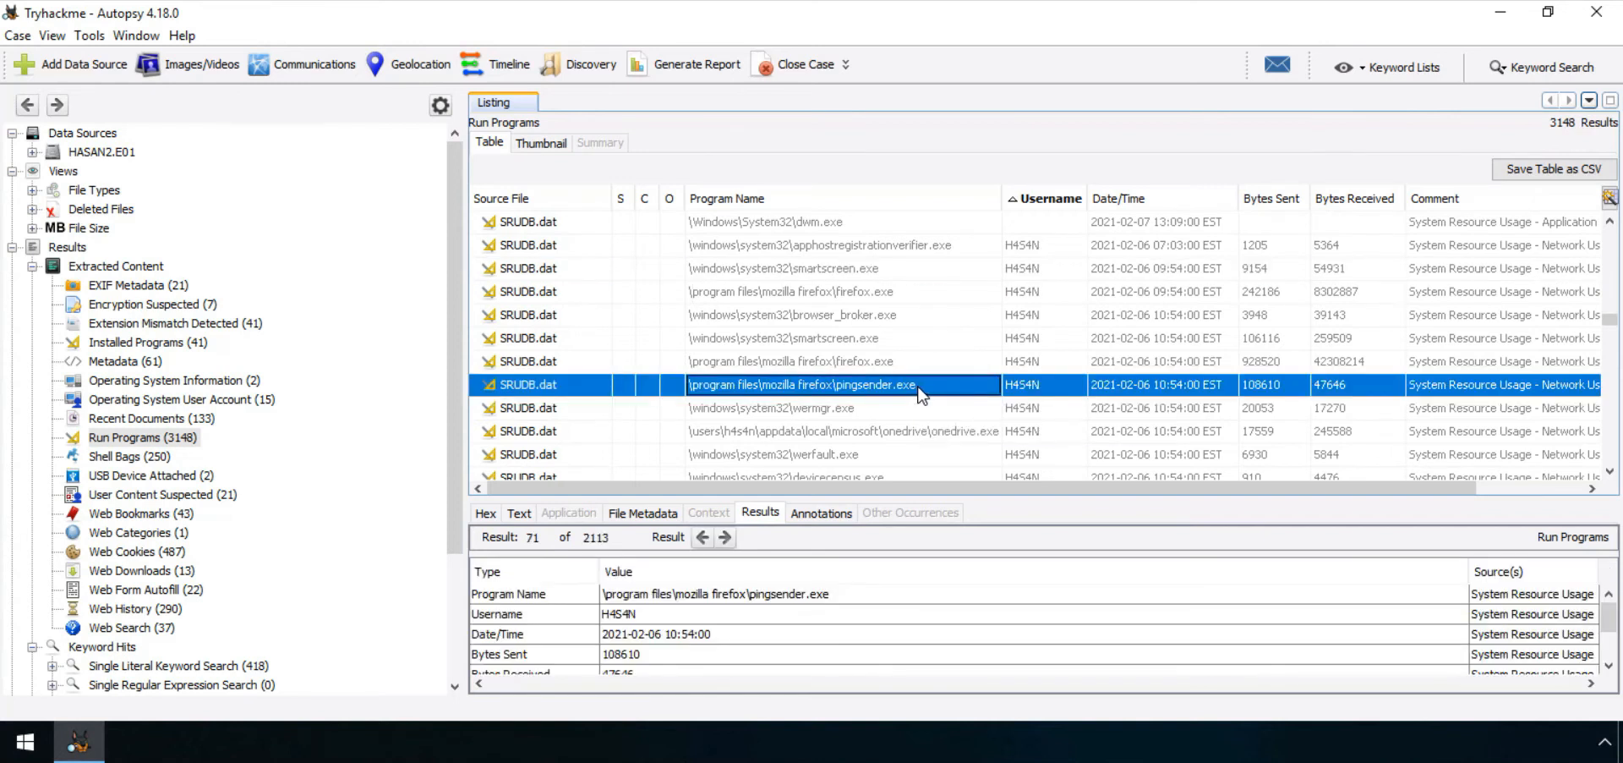
pyautogui.click(824, 596)
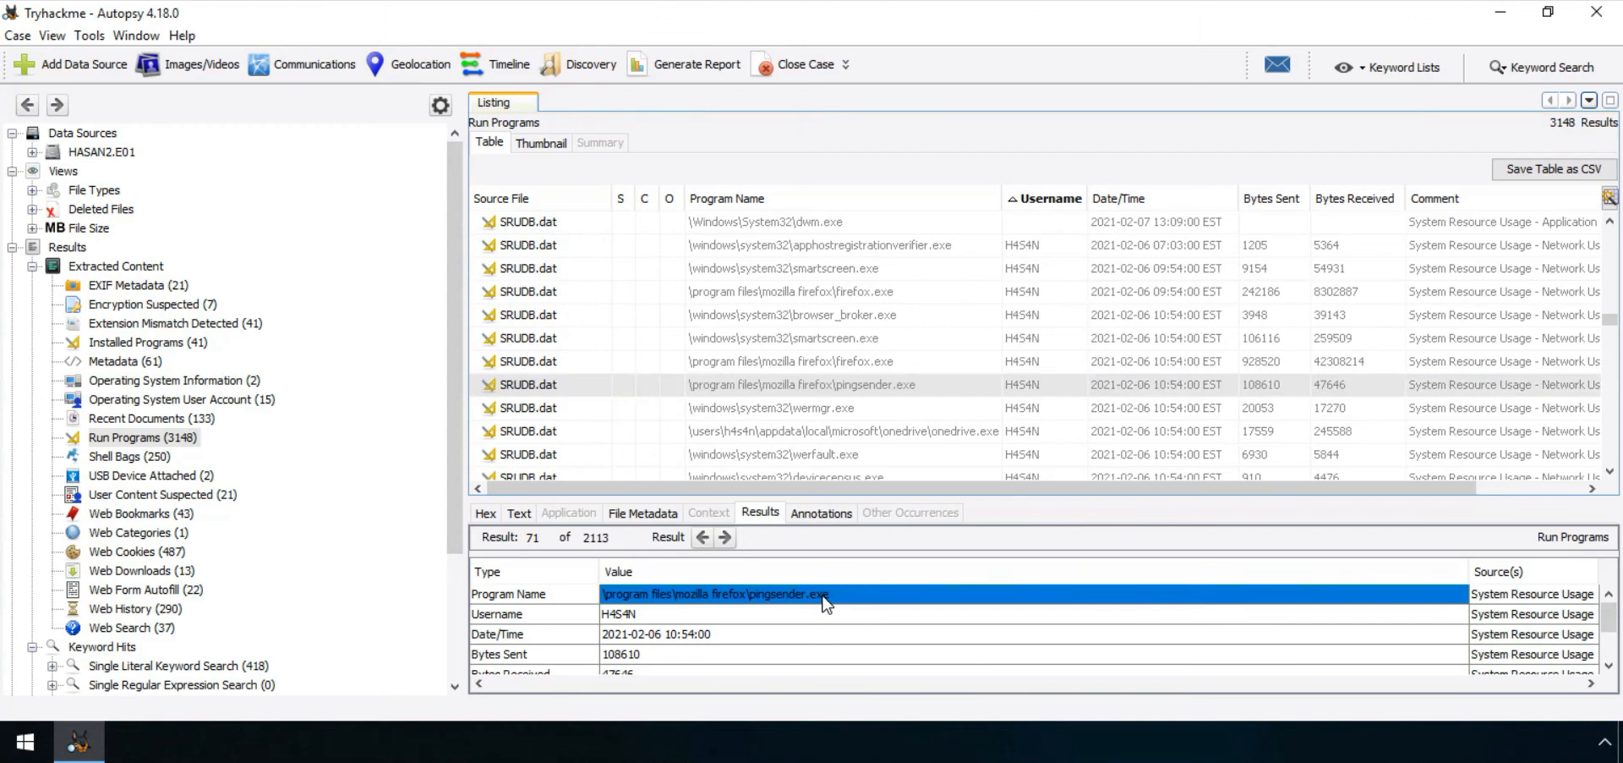
# - Look through the same account's further program runs for executables of password hack tools
pyautogui.click(1608, 475)
pyautogui.click(1609, 475)
pyautogui.click(1609, 475)
pyautogui.click(1609, 476)
pyautogui.click(1609, 475)
pyautogui.click(1609, 475)
pyautogui.click(1609, 475)
pyautogui.click(1609, 475)
pyautogui.click(1609, 476)
pyautogui.click(1609, 475)
pyautogui.click(1609, 475)
pyautogui.click(1609, 475)
pyautogui.click(1609, 475)
pyautogui.click(1609, 475)
pyautogui.click(1608, 475)
pyautogui.click(1609, 475)
pyautogui.click(1609, 476)
pyautogui.click(1609, 475)
pyautogui.click(1609, 475)
pyautogui.click(1609, 475)
pyautogui.click(1608, 475)
pyautogui.click(1608, 475)
pyautogui.click(1608, 475)
pyautogui.click(1609, 476)
pyautogui.click(1609, 475)
pyautogui.click(1609, 475)
pyautogui.click(1609, 475)
pyautogui.click(1609, 475)
pyautogui.click(1609, 475)
pyautogui.click(1608, 476)
pyautogui.click(1609, 475)
pyautogui.click(1609, 475)
pyautogui.click(1609, 475)
pyautogui.click(1609, 475)
pyautogui.click(1608, 476)
pyautogui.click(1609, 475)
pyautogui.click(1609, 475)
pyautogui.click(1609, 475)
pyautogui.click(1609, 475)
pyautogui.click(1609, 475)
pyautogui.click(1609, 475)
pyautogui.click(1609, 475)
pyautogui.click(1609, 475)
pyautogui.click(1609, 475)
pyautogui.click(1609, 475)
pyautogui.click(1608, 475)
pyautogui.click(1609, 475)
pyautogui.click(1609, 475)
pyautogui.click(1609, 475)
pyautogui.click(1609, 475)
pyautogui.click(1609, 475)
pyautogui.click(1609, 476)
pyautogui.click(1608, 476)
pyautogui.click(1609, 476)
pyautogui.click(1609, 475)
pyautogui.click(1609, 475)
pyautogui.click(1609, 475)
pyautogui.click(1609, 475)
pyautogui.click(1608, 476)
pyautogui.click(1609, 475)
pyautogui.click(1609, 475)
pyautogui.click(1609, 475)
pyautogui.click(1609, 475)
pyautogui.click(1608, 475)
pyautogui.click(1609, 475)
pyautogui.click(1609, 475)
pyautogui.click(1609, 476)
pyautogui.click(1609, 475)
pyautogui.click(1609, 475)
pyautogui.click(1609, 475)
pyautogui.click(1609, 475)
pyautogui.click(1608, 475)
pyautogui.click(1609, 475)
pyautogui.click(1608, 475)
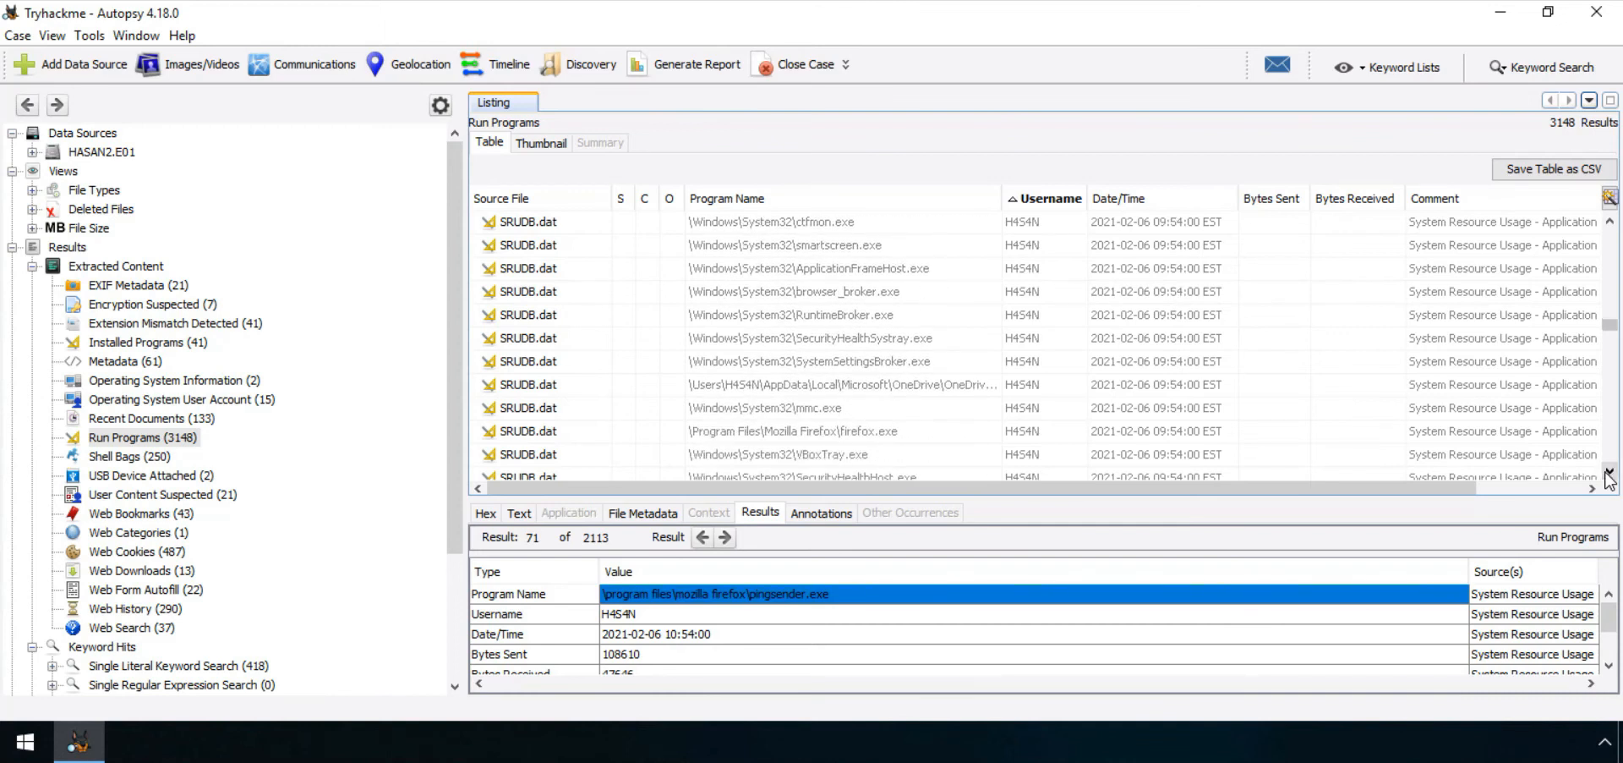
pyautogui.click(1609, 475)
pyautogui.click(1609, 475)
pyautogui.click(1609, 475)
pyautogui.click(1609, 475)
pyautogui.click(1609, 475)
pyautogui.click(1609, 475)
pyautogui.click(1608, 475)
pyautogui.click(1609, 475)
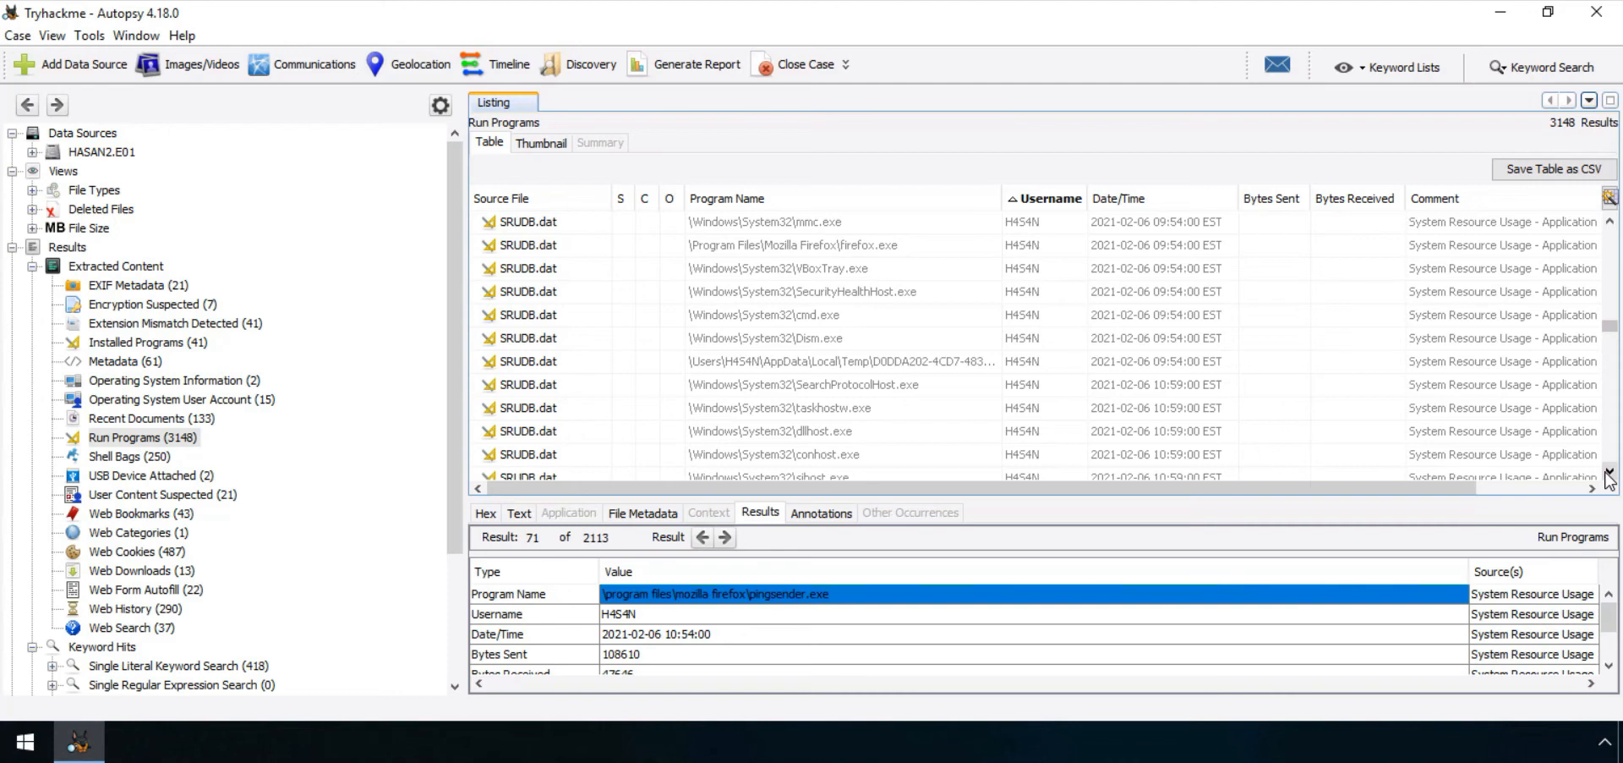
pyautogui.click(1609, 475)
pyautogui.click(1609, 476)
pyautogui.click(1609, 476)
pyautogui.click(1609, 475)
pyautogui.click(1609, 475)
pyautogui.click(1609, 475)
pyautogui.click(1608, 475)
pyautogui.click(1609, 475)
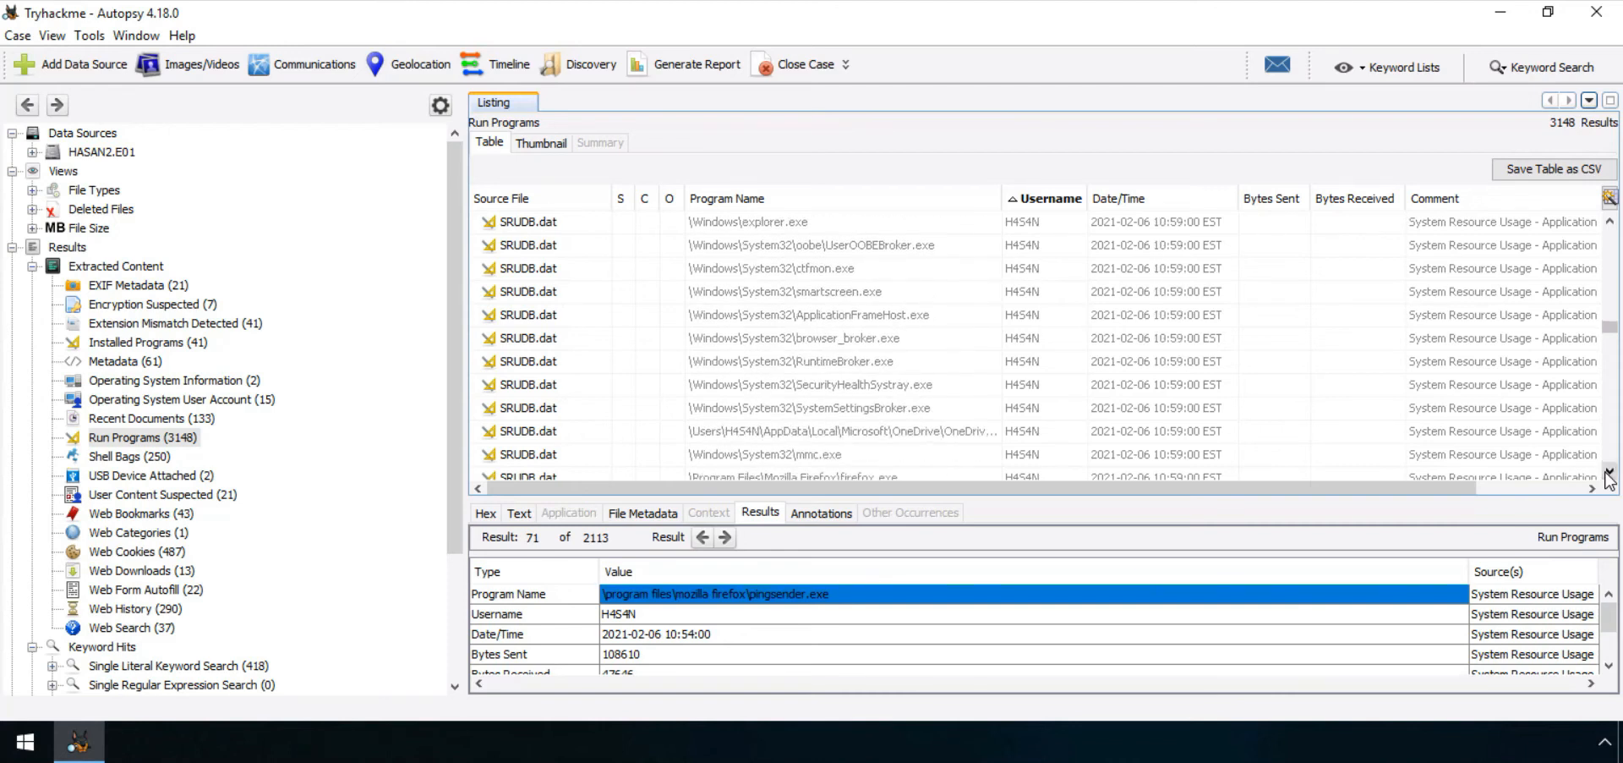
pyautogui.click(1609, 475)
pyautogui.click(1609, 475)
pyautogui.click(1608, 475)
pyautogui.click(1609, 475)
pyautogui.click(1608, 475)
pyautogui.click(1609, 475)
pyautogui.click(1609, 475)
pyautogui.click(1609, 476)
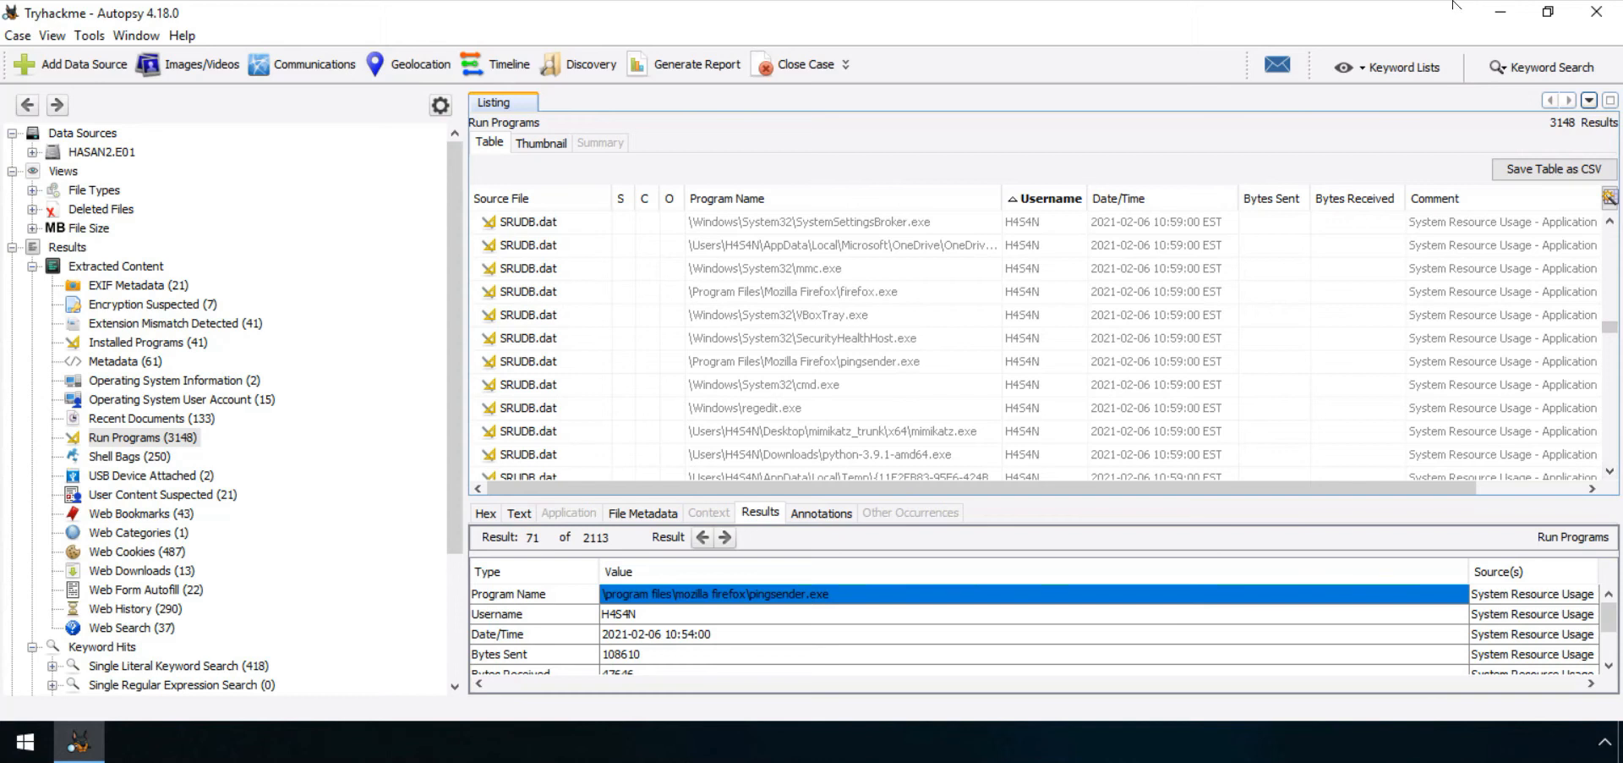
pyautogui.moveTo(1021, 435)
pyautogui.mouseDown()
pyautogui.moveTo(981, 417)
pyautogui.moveTo(801, 425)
pyautogui.moveTo(1008, 425)
pyautogui.mouseUp()
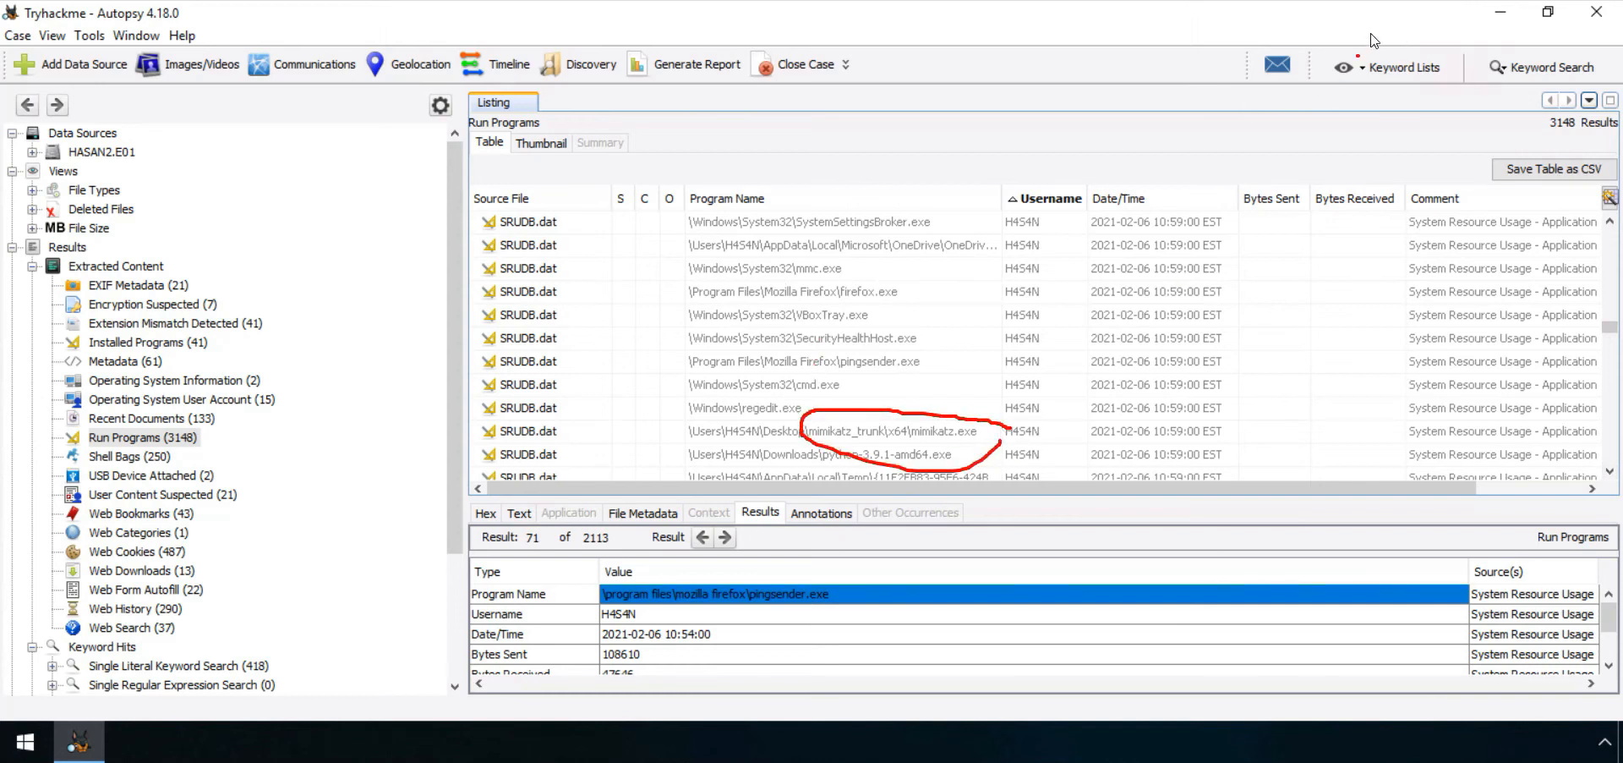
pyautogui.click(1441, 3)
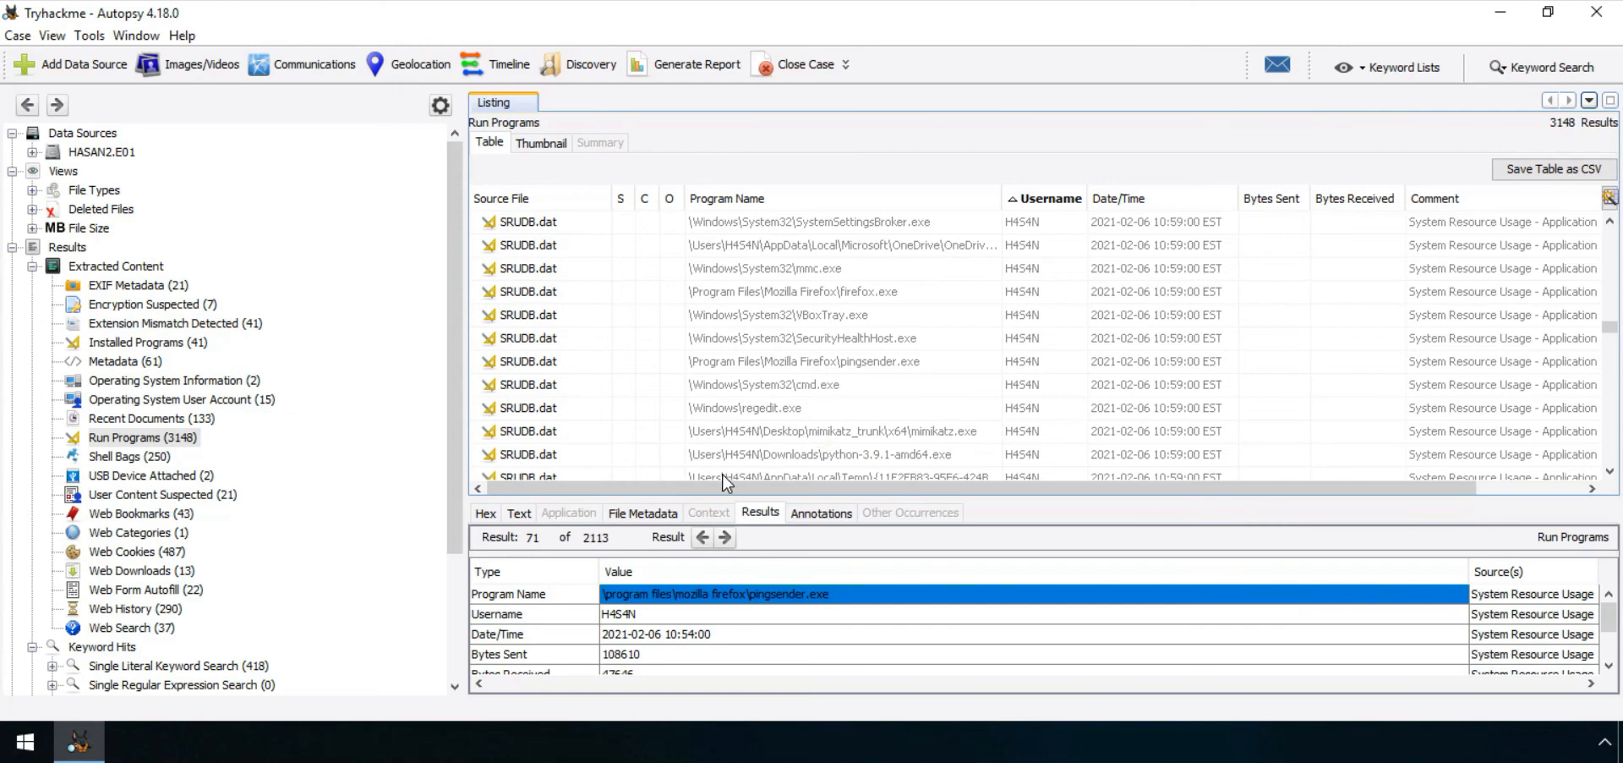
# - Examine the file metadata and result details of the mimikatz.exe run entry
pyautogui.click(799, 433)
pyautogui.click(652, 521)
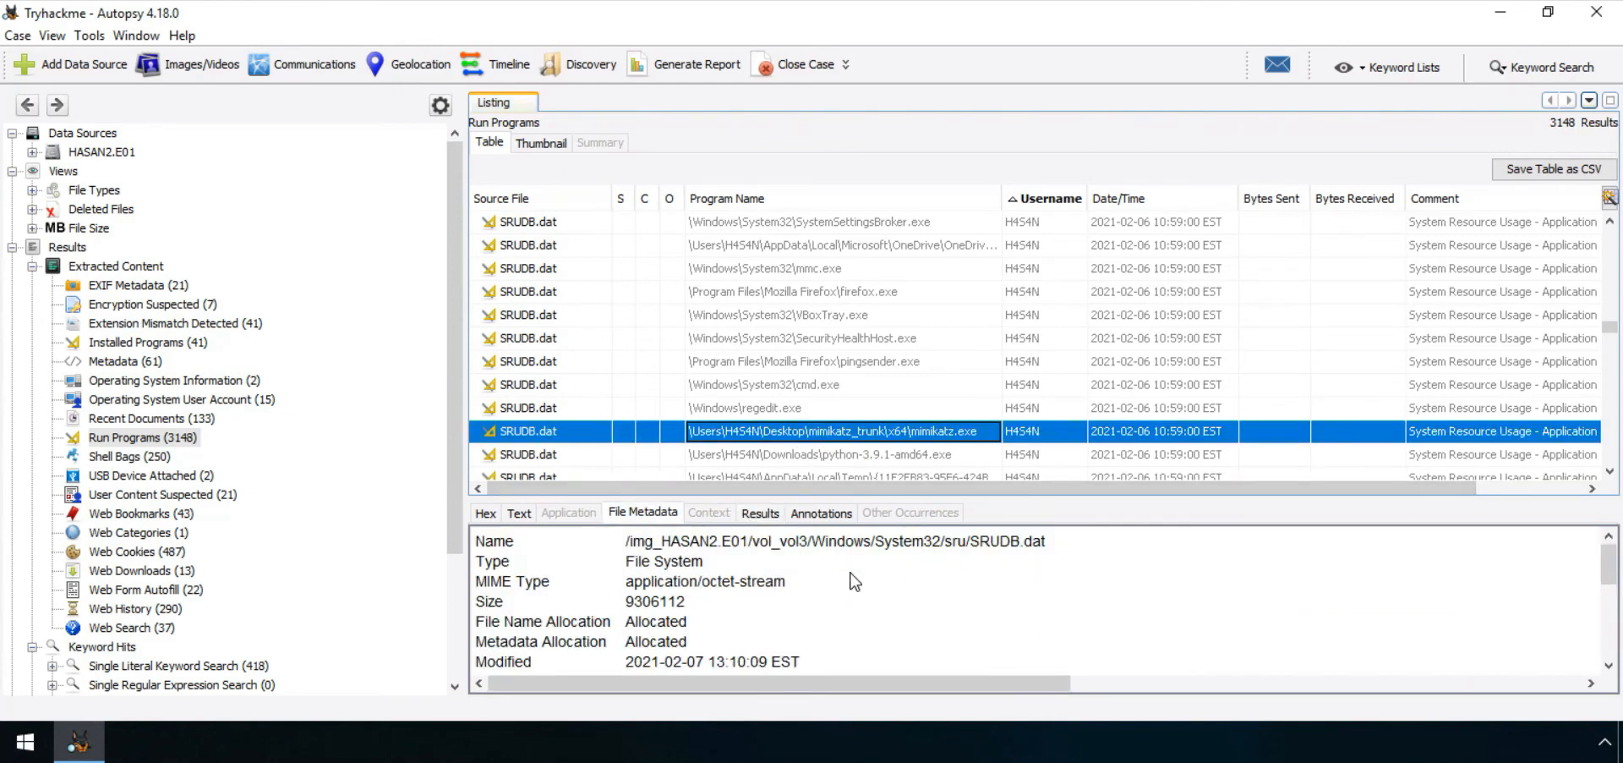
pyautogui.scroll(-4, 930, 587)
pyautogui.scroll(-1, 930, 587)
pyautogui.scroll(5, 925, 584)
pyautogui.click(759, 512)
pyautogui.click(888, 600)
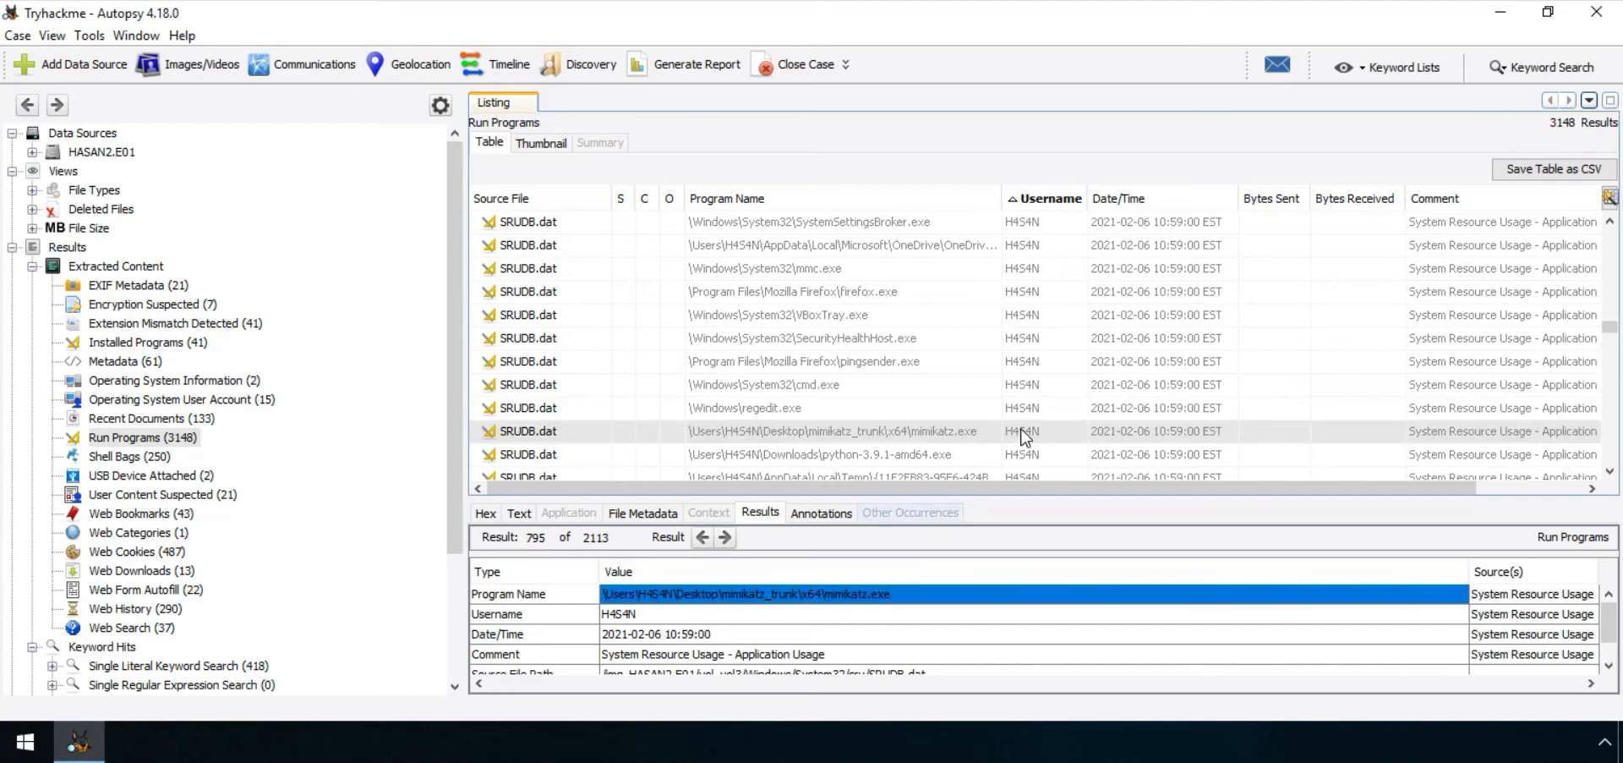
# - Look through the entries following mimikatz.exe for a second hack tool and inspect the lazagne.exe result details
pyautogui.click(1608, 474)
pyautogui.click(1609, 474)
pyautogui.click(1609, 474)
pyautogui.click(1609, 473)
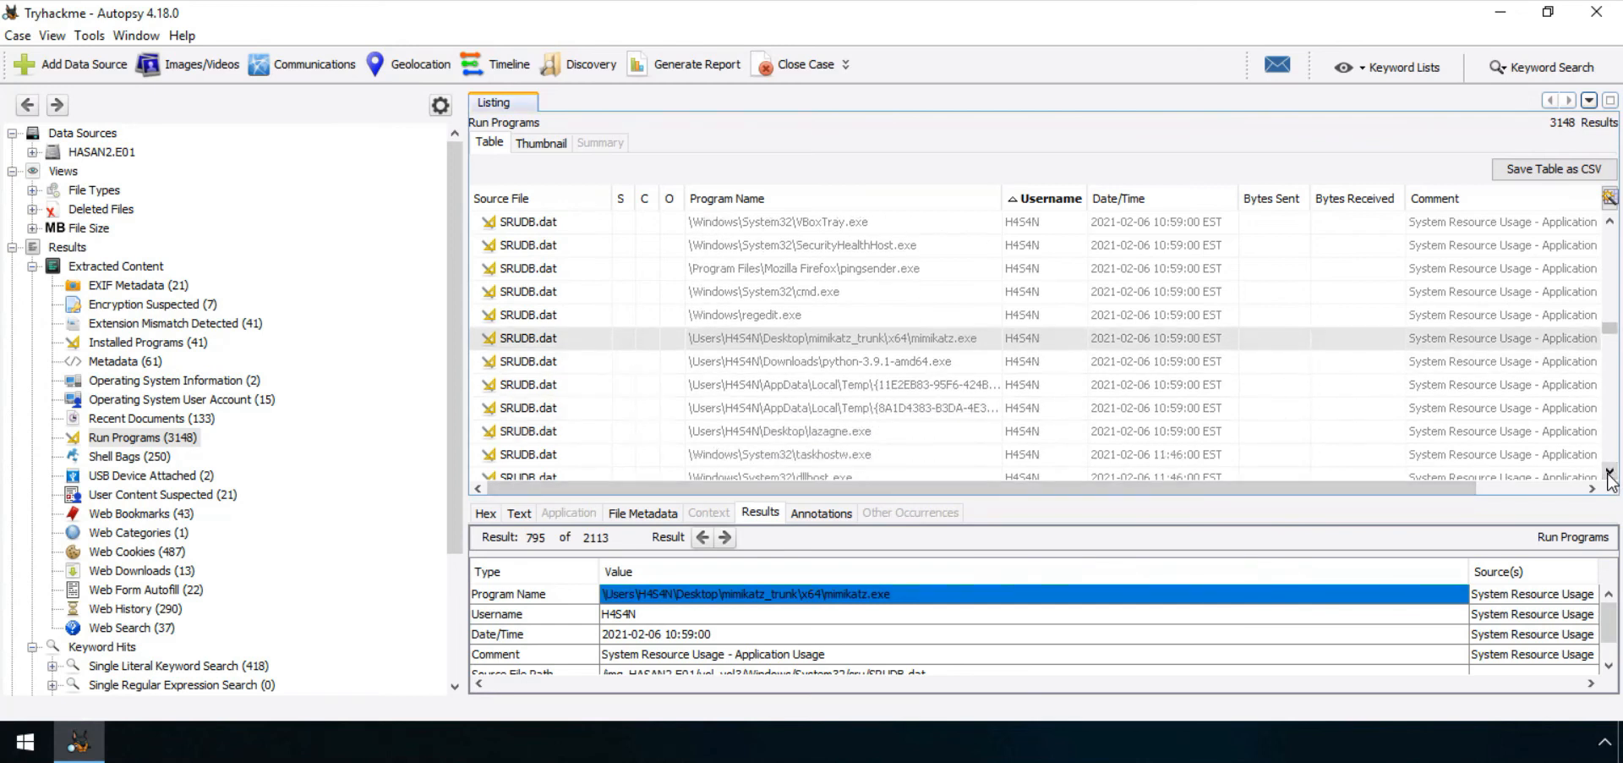
pyautogui.click(1609, 473)
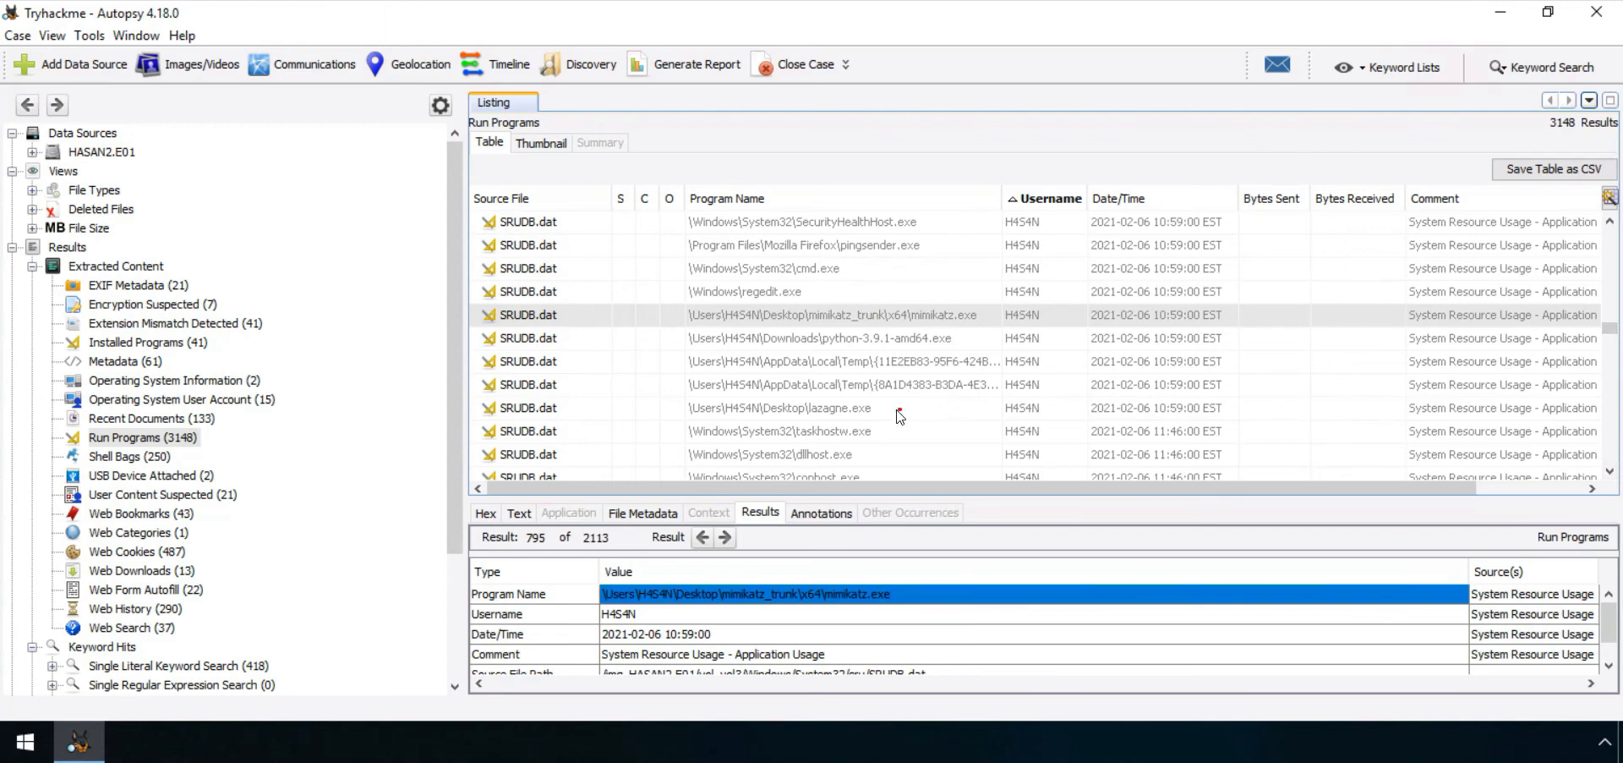
pyautogui.moveTo(791, 412)
pyautogui.mouseDown()
pyautogui.moveTo(817, 461)
pyautogui.moveTo(921, 404)
pyautogui.moveTo(821, 372)
pyautogui.moveTo(779, 426)
pyautogui.moveTo(816, 440)
pyautogui.mouseUp()
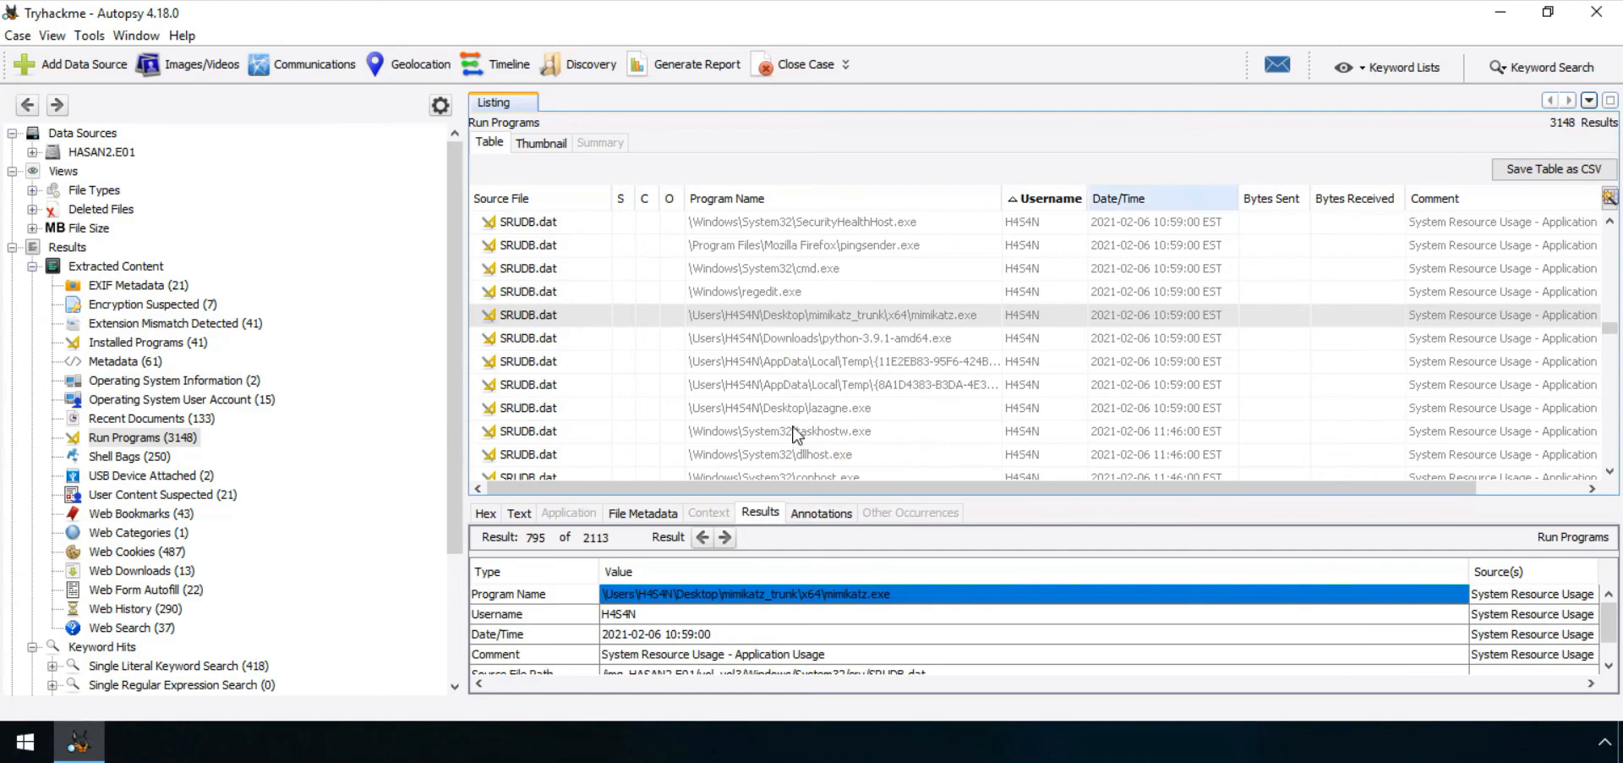
pyautogui.click(806, 408)
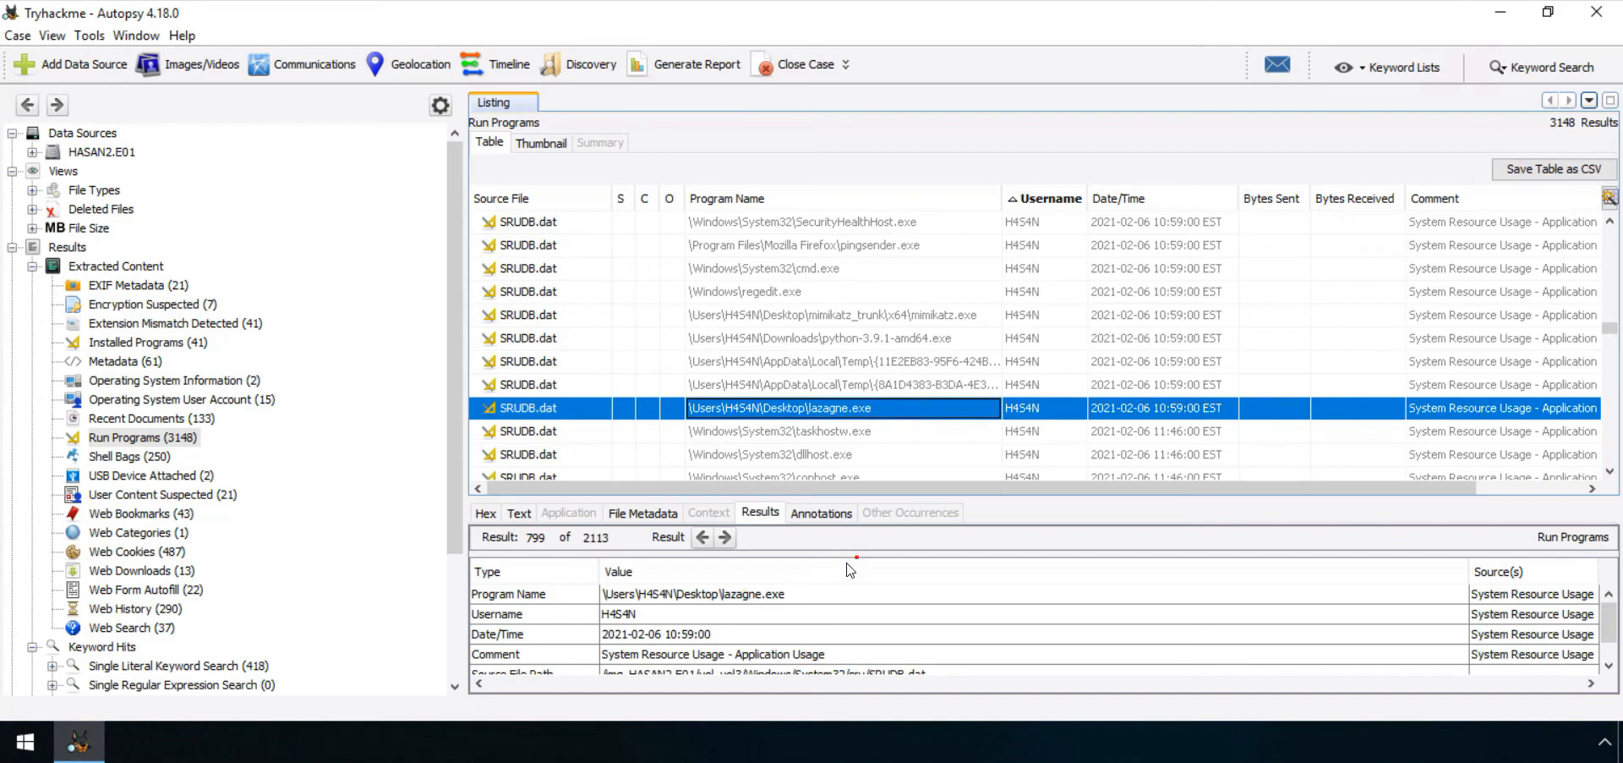
pyautogui.moveTo(807, 590)
pyautogui.mouseDown()
pyautogui.moveTo(725, 561)
pyautogui.moveTo(805, 624)
pyautogui.moveTo(805, 582)
pyautogui.mouseUp()
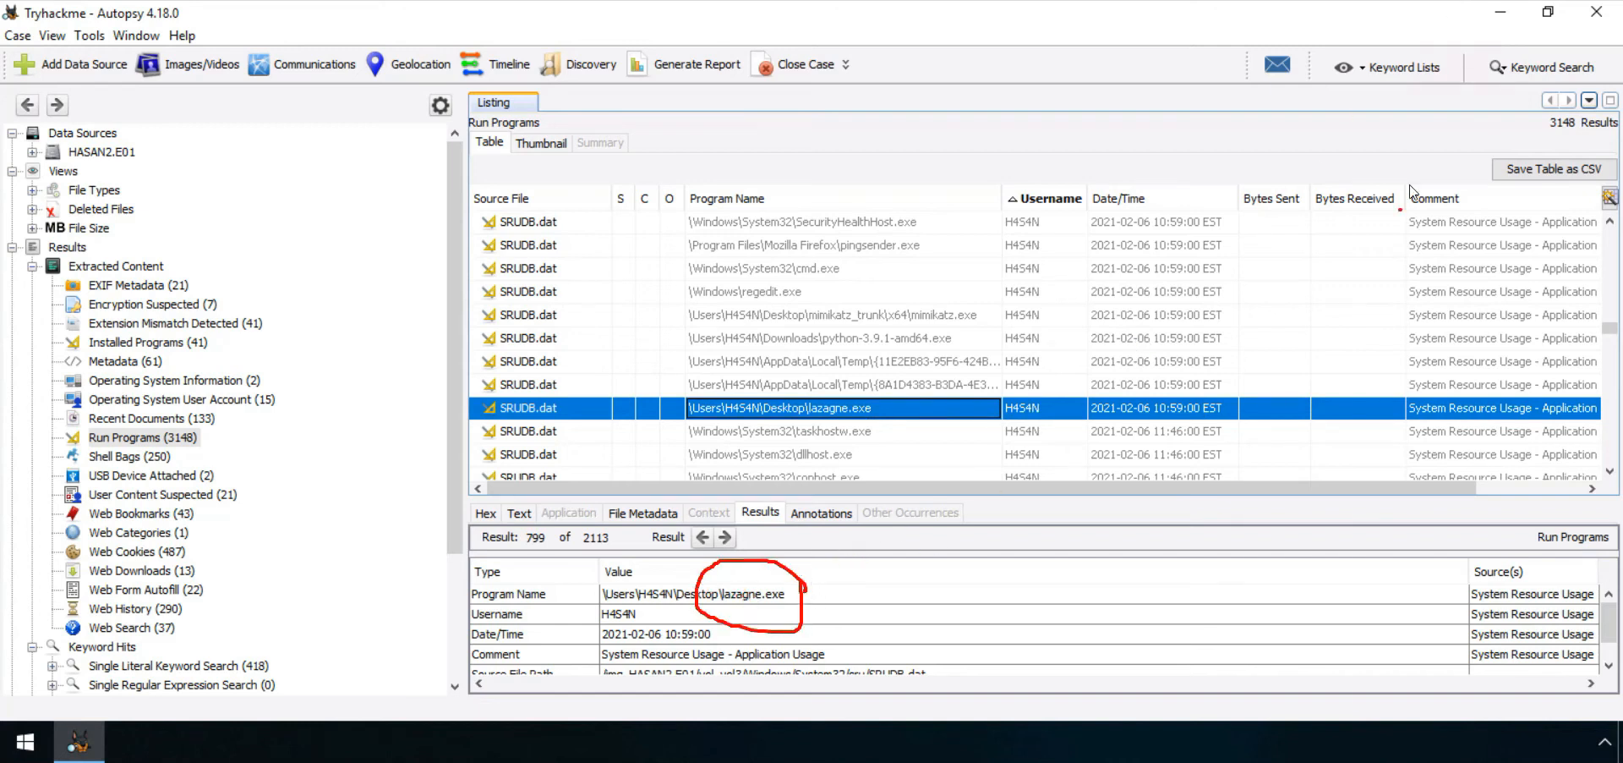
# - Switch to the TryHackMe room and submit "lazagne,mimikatz" as the answer to the two password hack tools question
pyautogui.click(1448, 0)
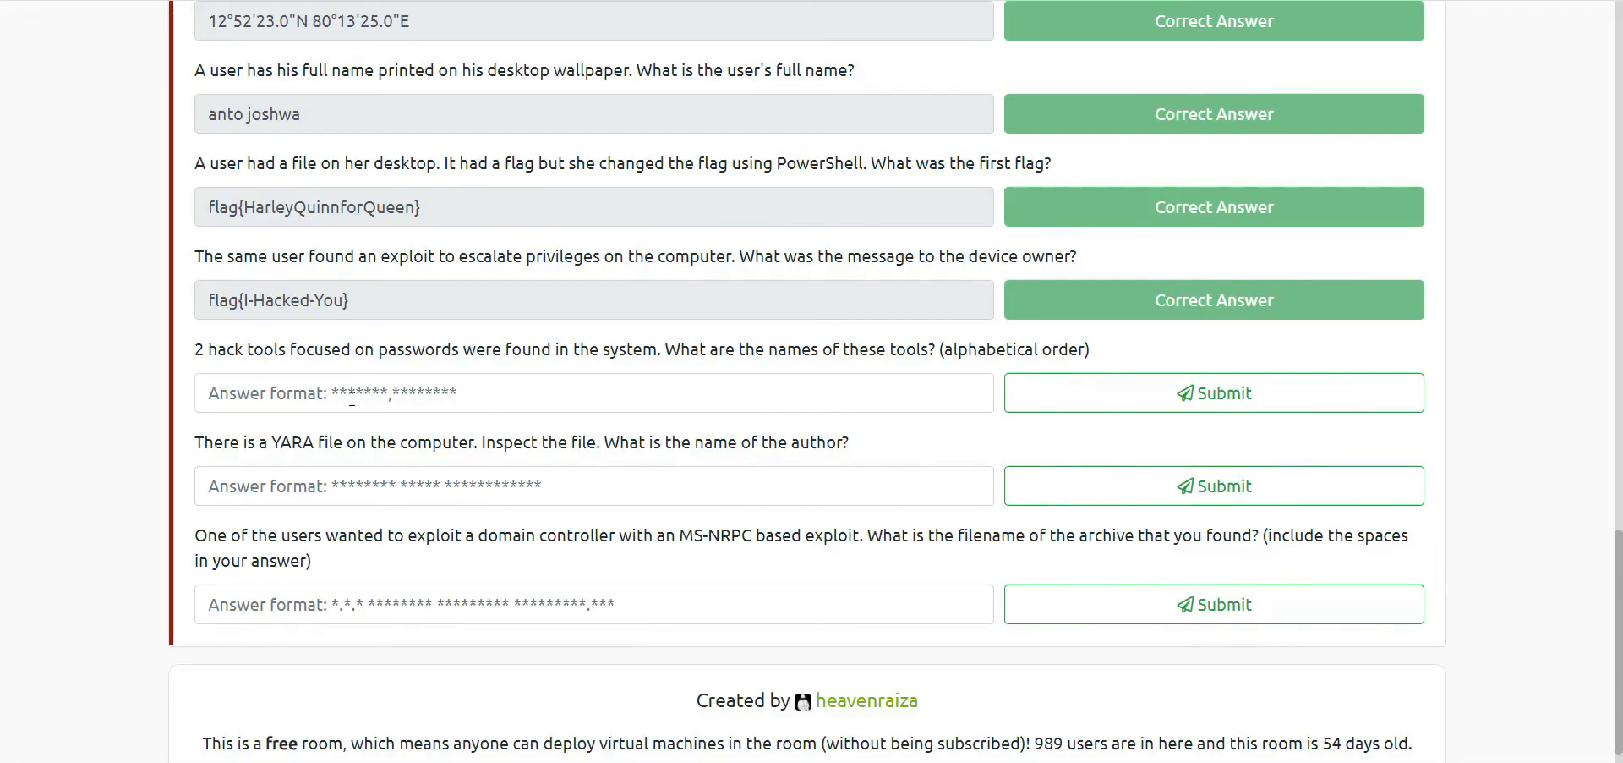
pyautogui.click(352, 398)
pyautogui.write('lazagne,mimikatz')
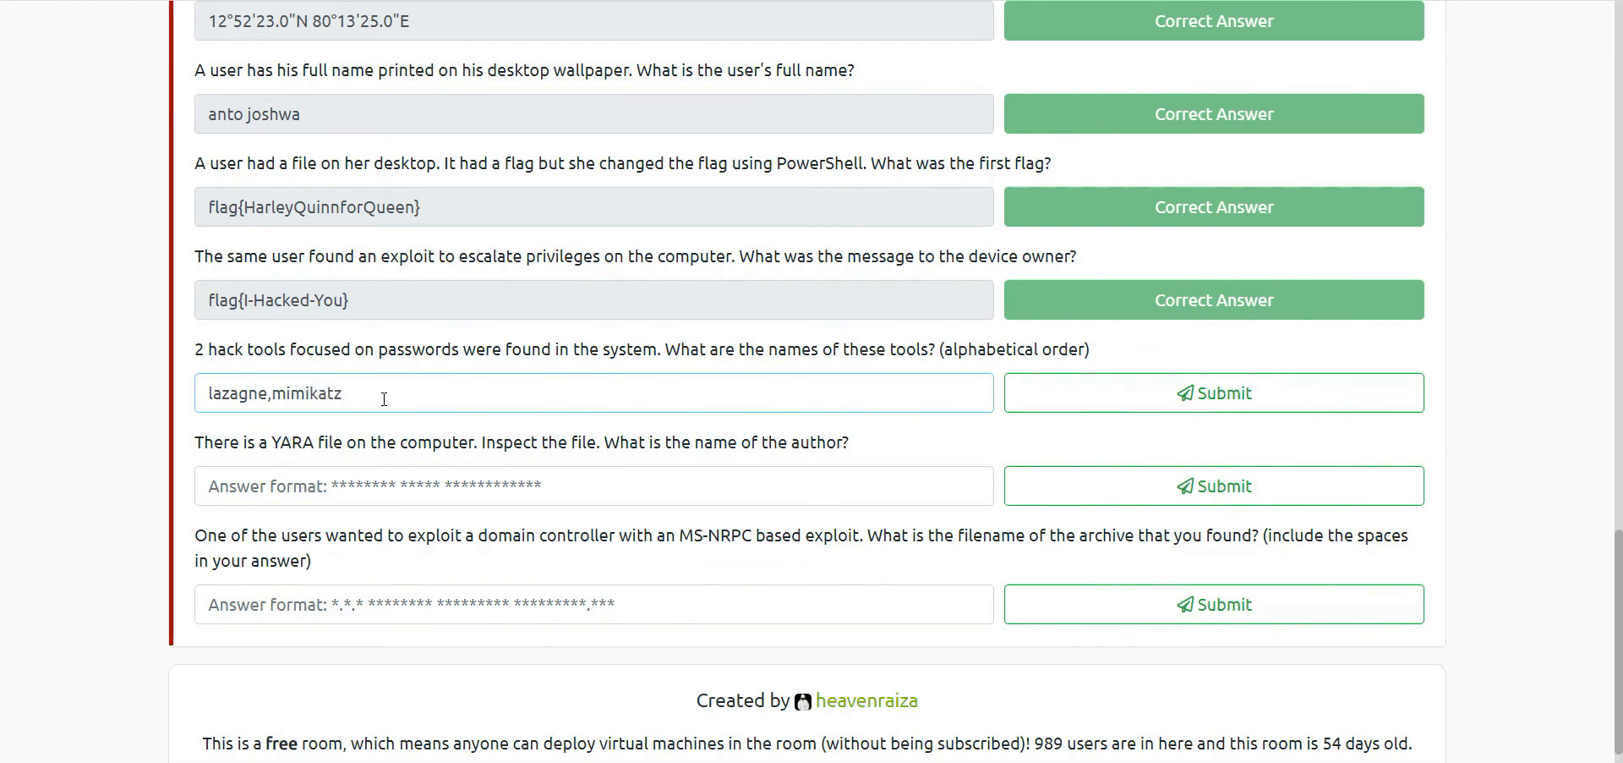
pyautogui.press('Return')
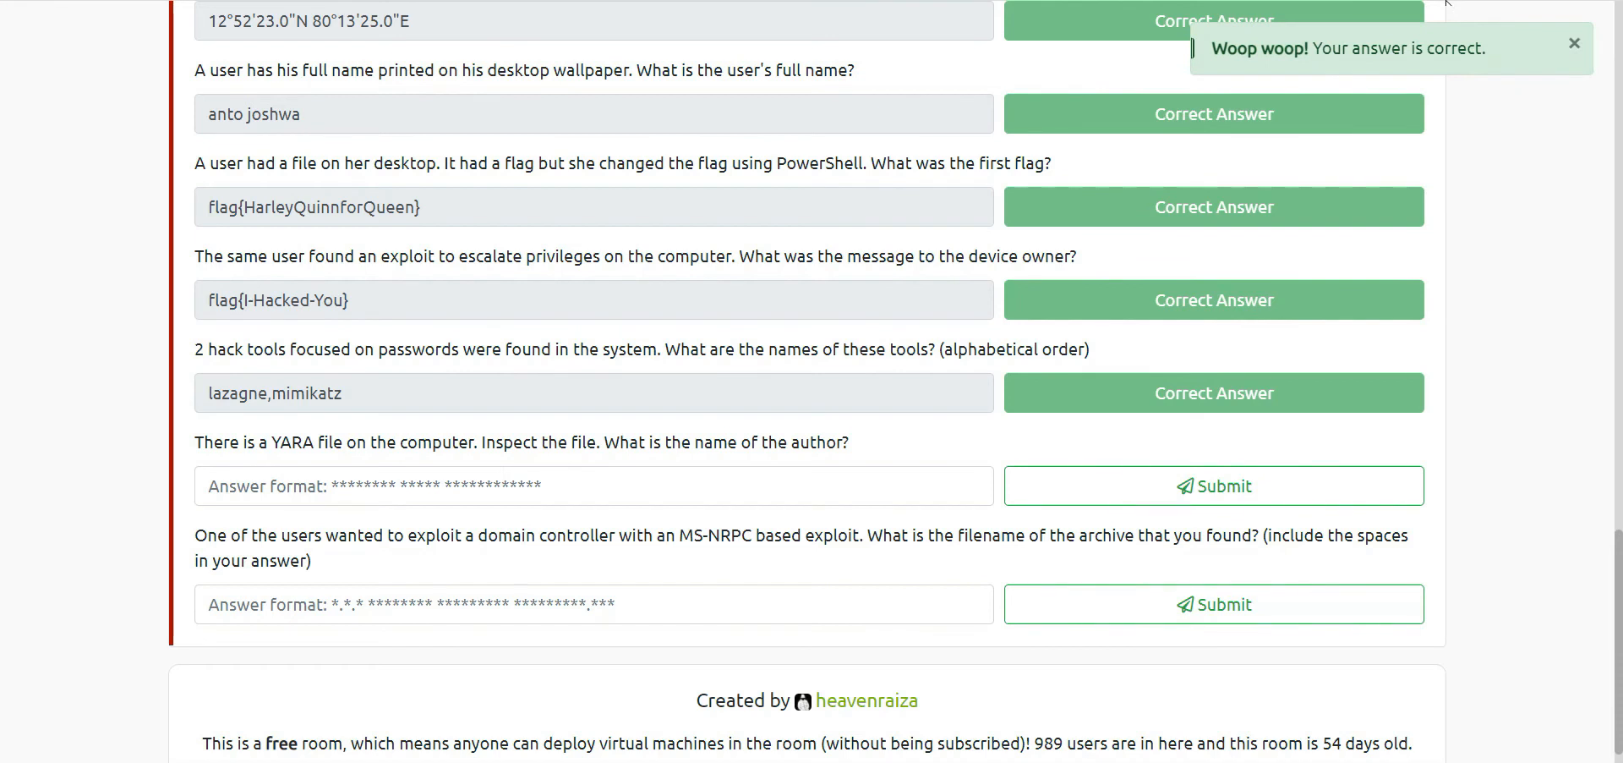
# - Read the room's question about the YARA file on the computer and its author
pyautogui.scroll(-1, 383, 308)
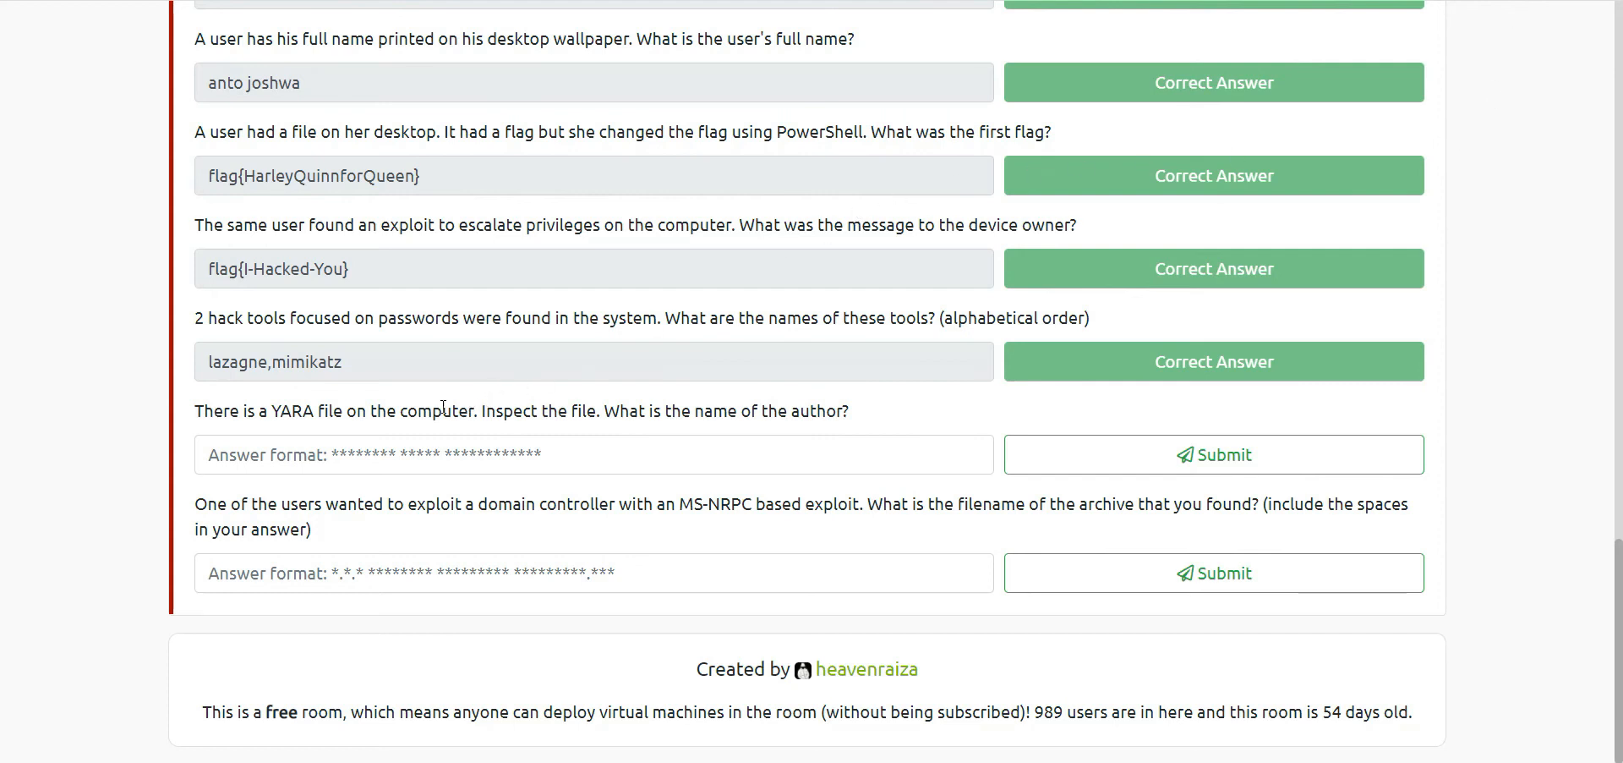
pyautogui.moveTo(195, 411); pyautogui.dragTo(854, 407)
pyautogui.click(873, 414)
pyautogui.moveTo(873, 400)
pyautogui.mouseDown()
pyautogui.moveTo(603, 393)
pyautogui.moveTo(719, 458)
pyautogui.moveTo(871, 399)
pyautogui.mouseUp()
pyautogui.moveTo(478, 401)
pyautogui.mouseDown()
pyautogui.moveTo(257, 382)
pyautogui.moveTo(226, 452)
pyautogui.moveTo(440, 458)
pyautogui.moveTo(477, 396)
pyautogui.moveTo(602, 395)
pyautogui.moveTo(499, 394)
pyautogui.moveTo(562, 456)
pyautogui.moveTo(604, 413)
pyautogui.mouseUp()
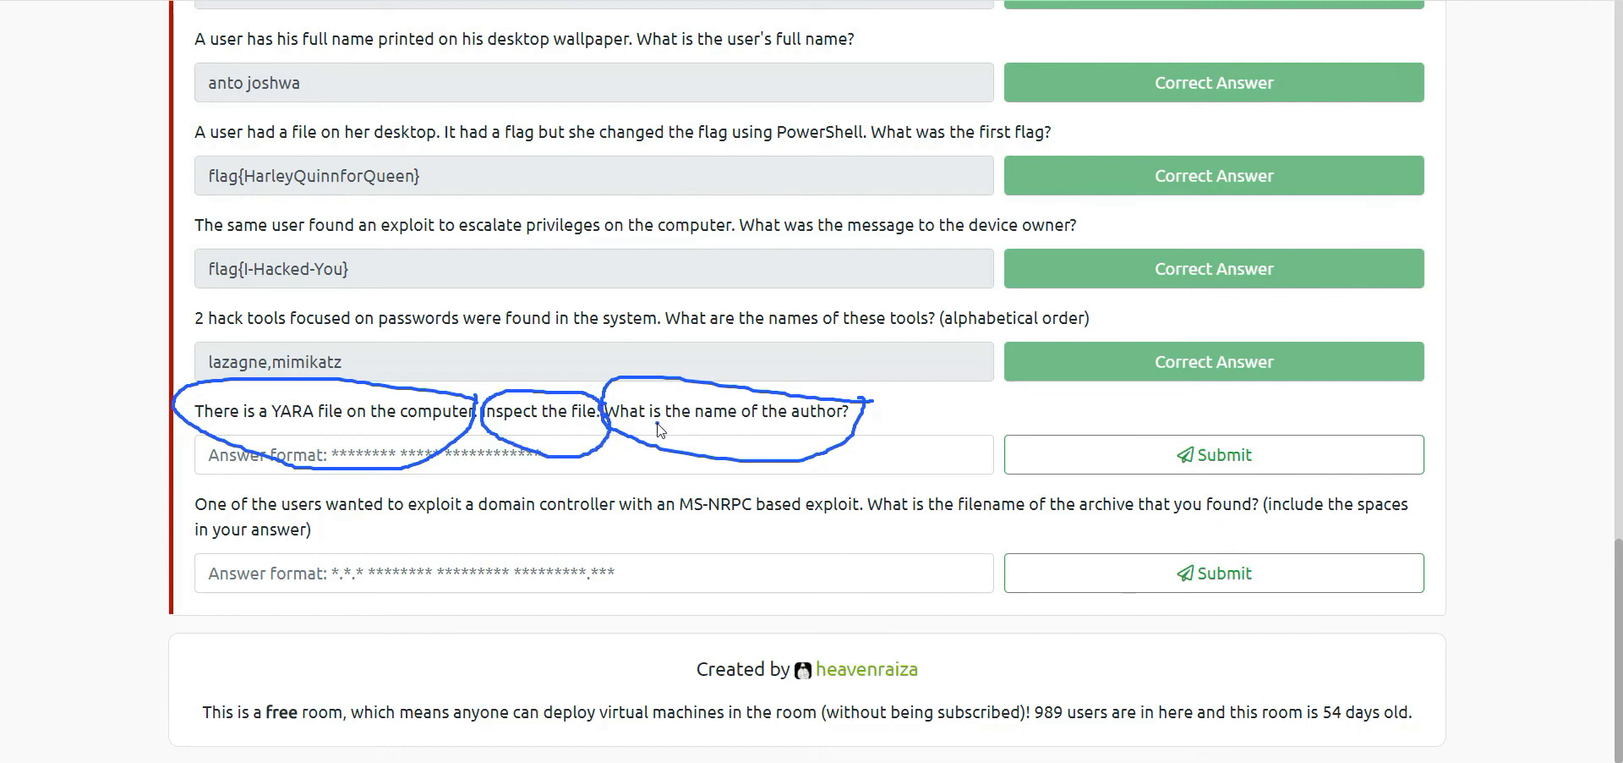
pyautogui.moveTo(799, 420); pyautogui.dragTo(879, 421)
pyautogui.click(1487, 72)
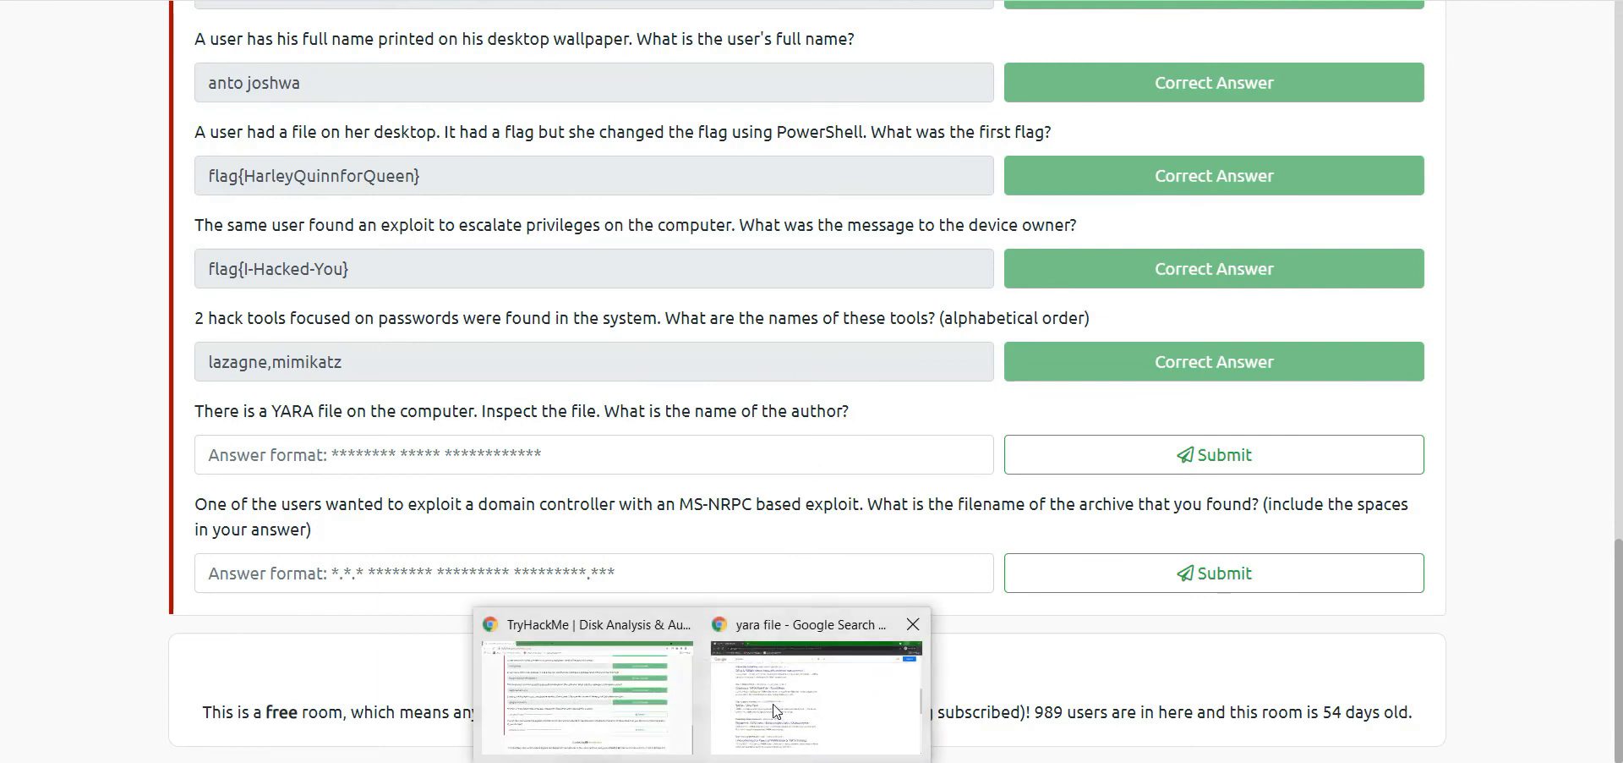
# - Switch to the Google results for "yara file" and open VirusTotal's YARA page
pyautogui.click(776, 709)
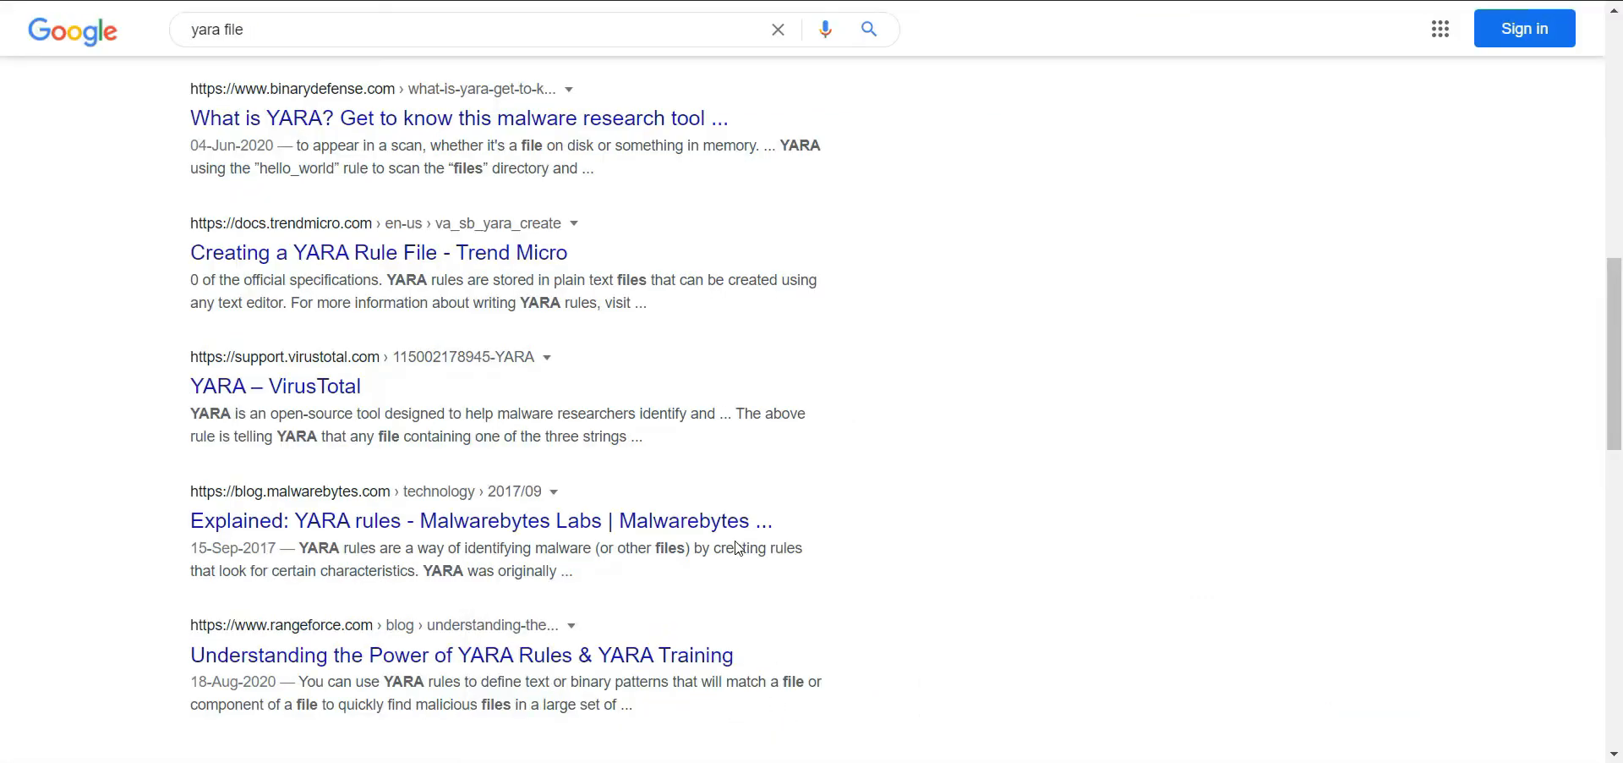
pyautogui.click(332, 386)
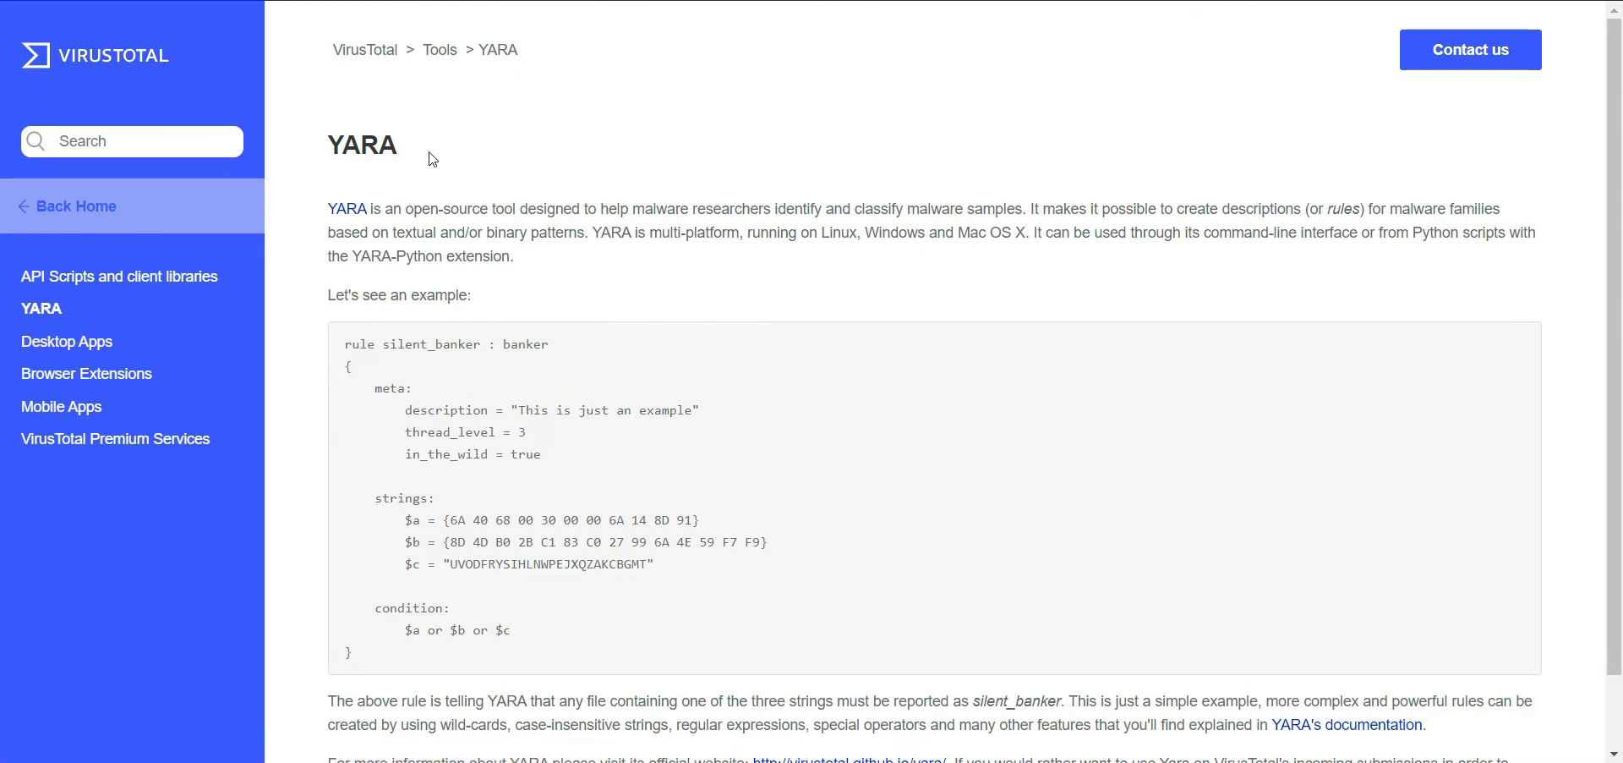
pyautogui.moveTo(406, 145); pyautogui.dragTo(323, 134)
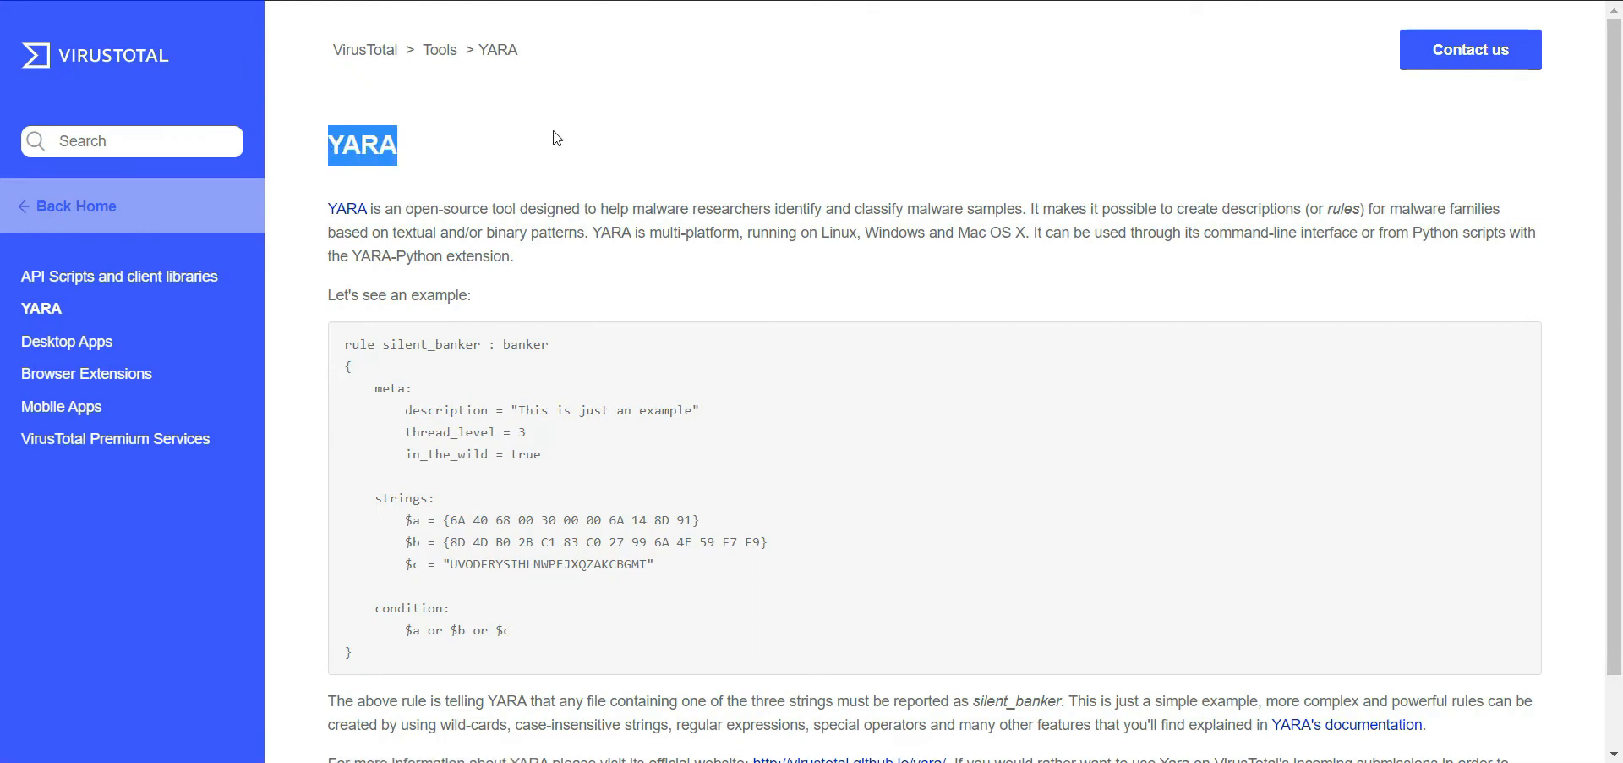
pyautogui.click(459, 105)
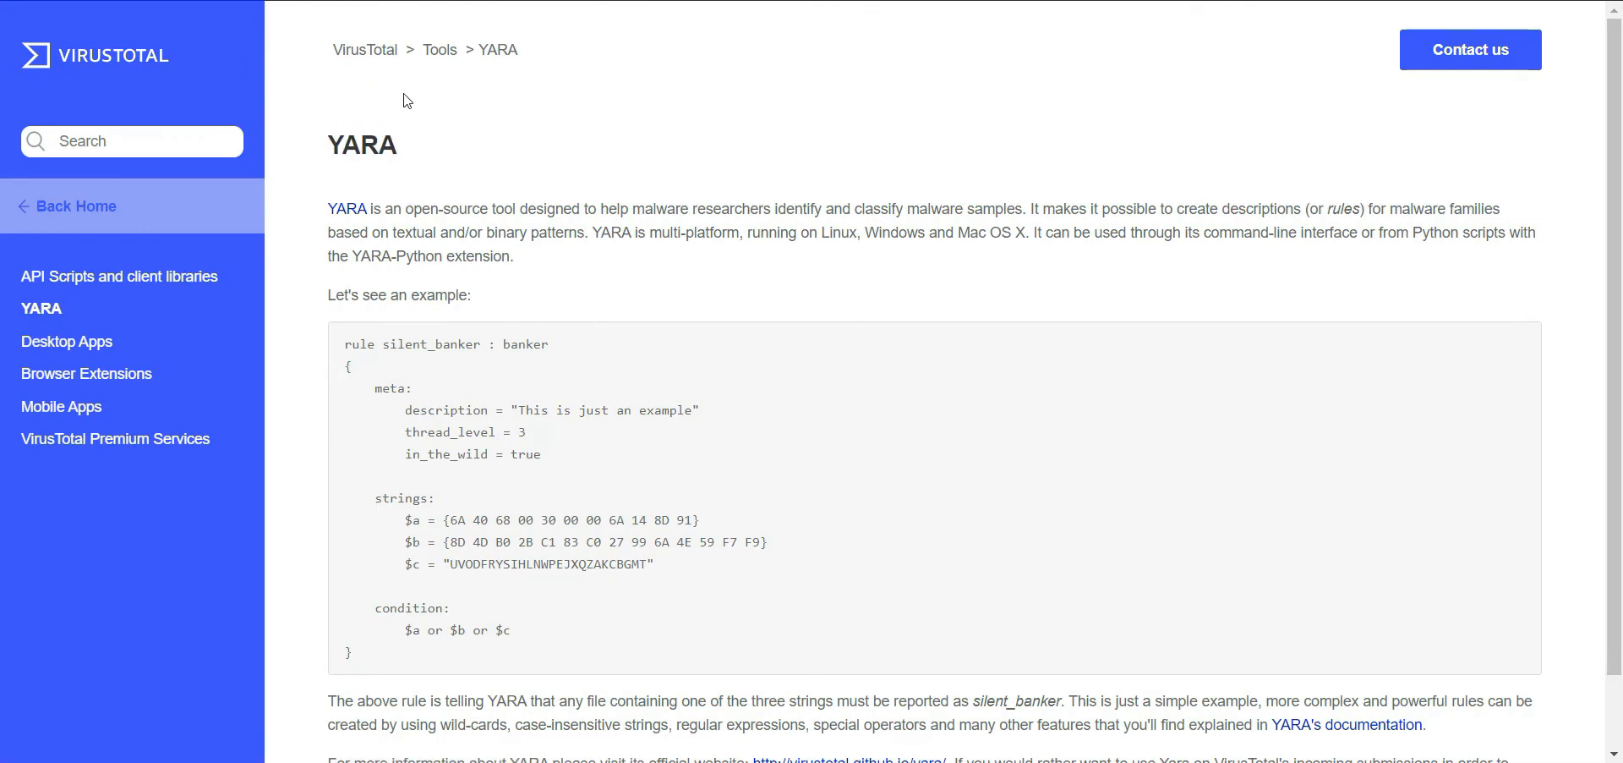
pyautogui.scroll(-1, 499, 131)
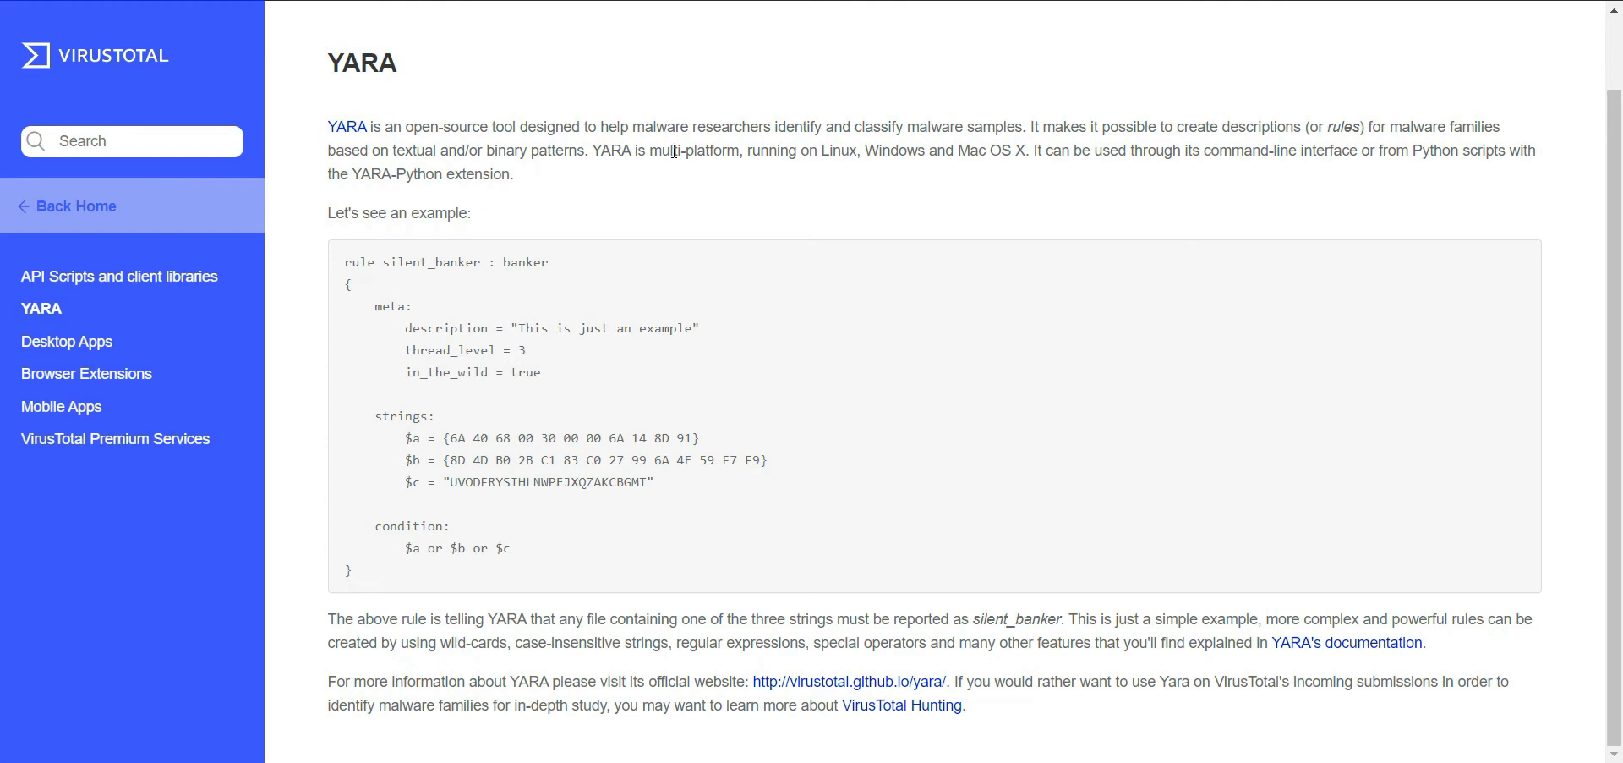
# - Read the page's introduction on what YARA is for, its supported platforms and its command-line and Python usage
pyautogui.moveTo(636, 130); pyautogui.dragTo(758, 118)
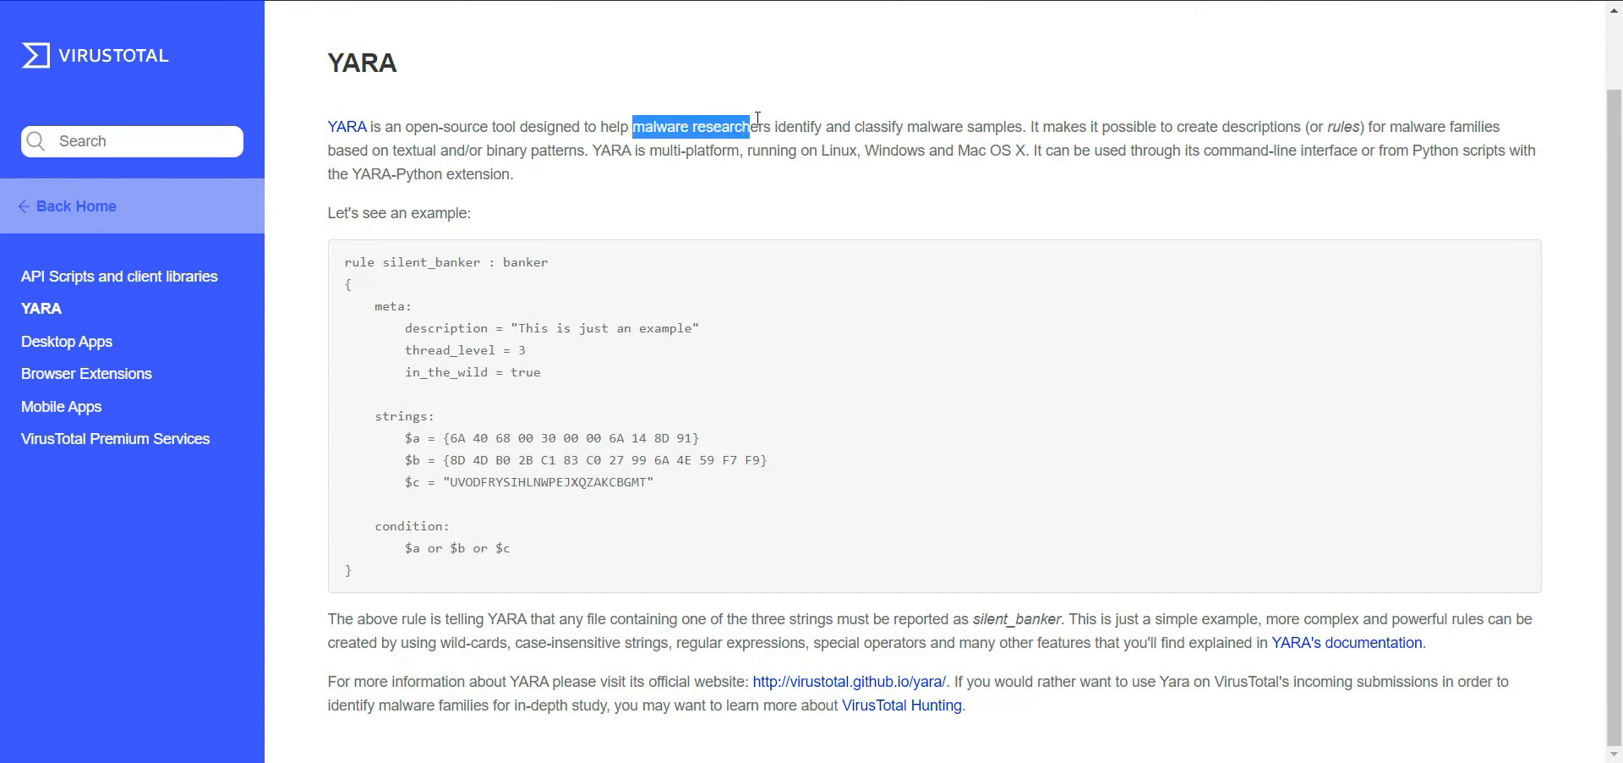
pyautogui.click(899, 212)
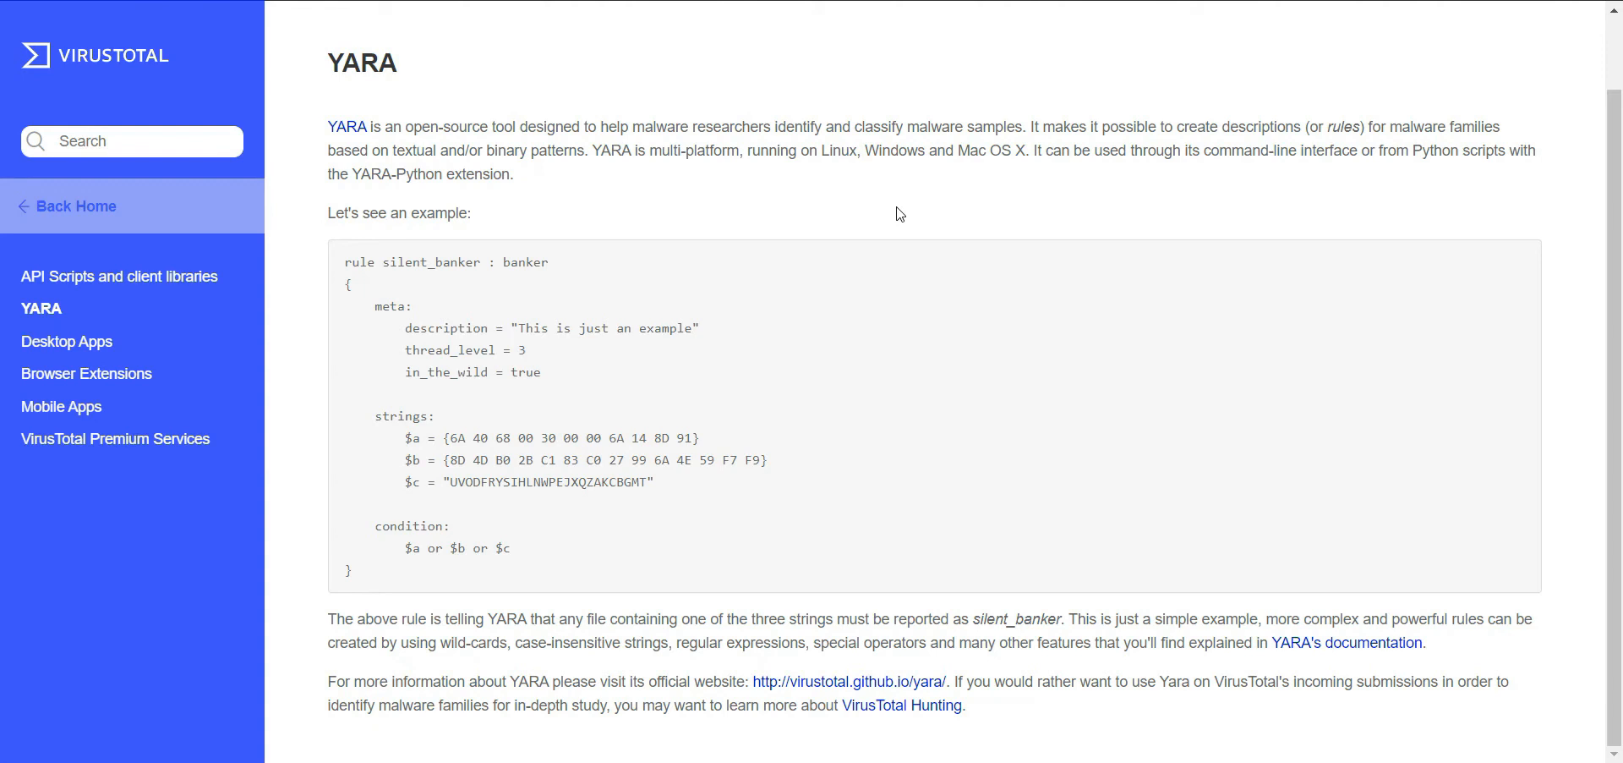
pyautogui.moveTo(1026, 130); pyautogui.dragTo(1197, 124)
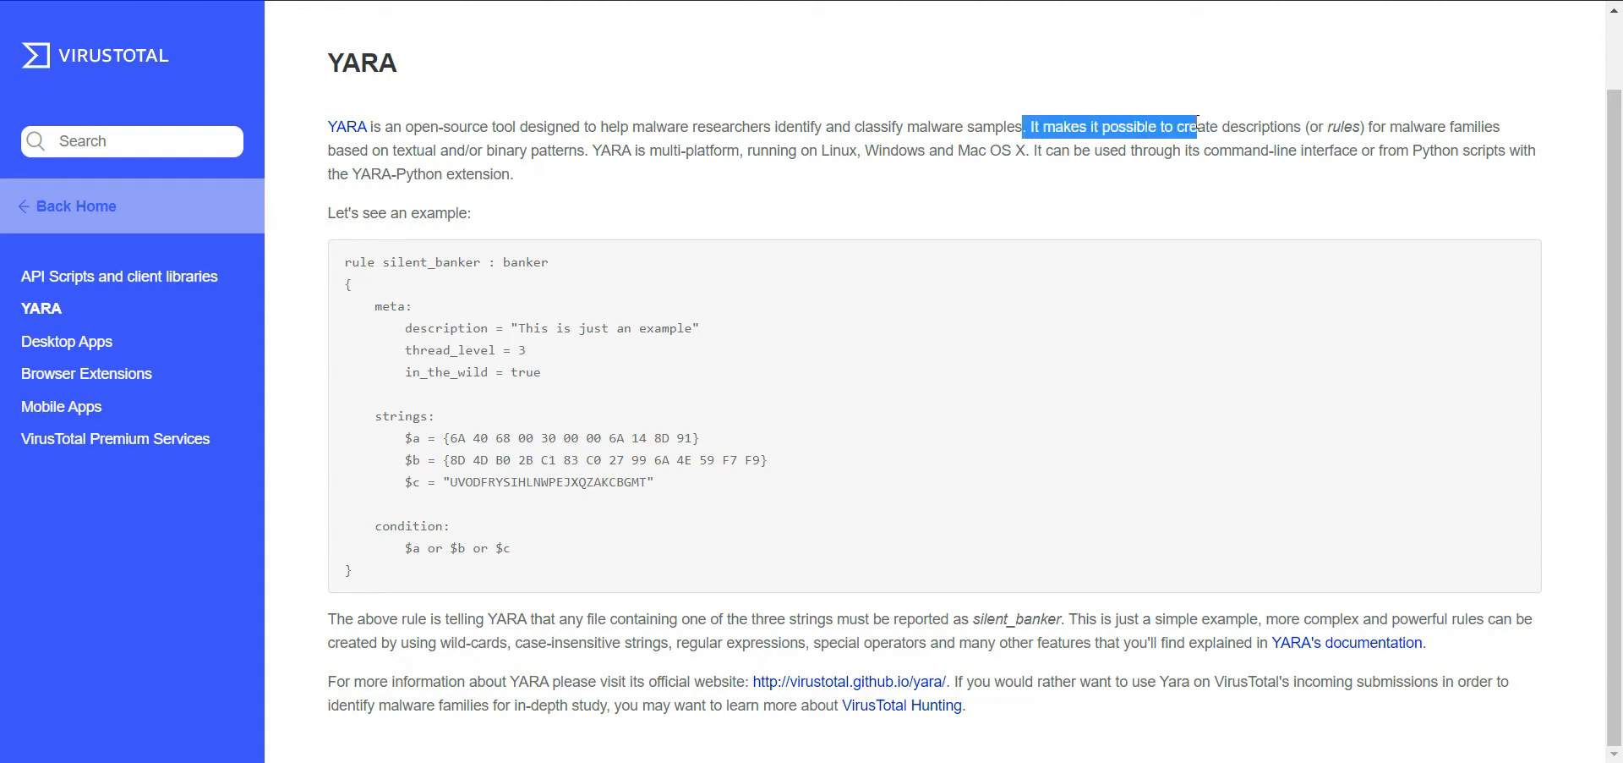
pyautogui.click(1268, 207)
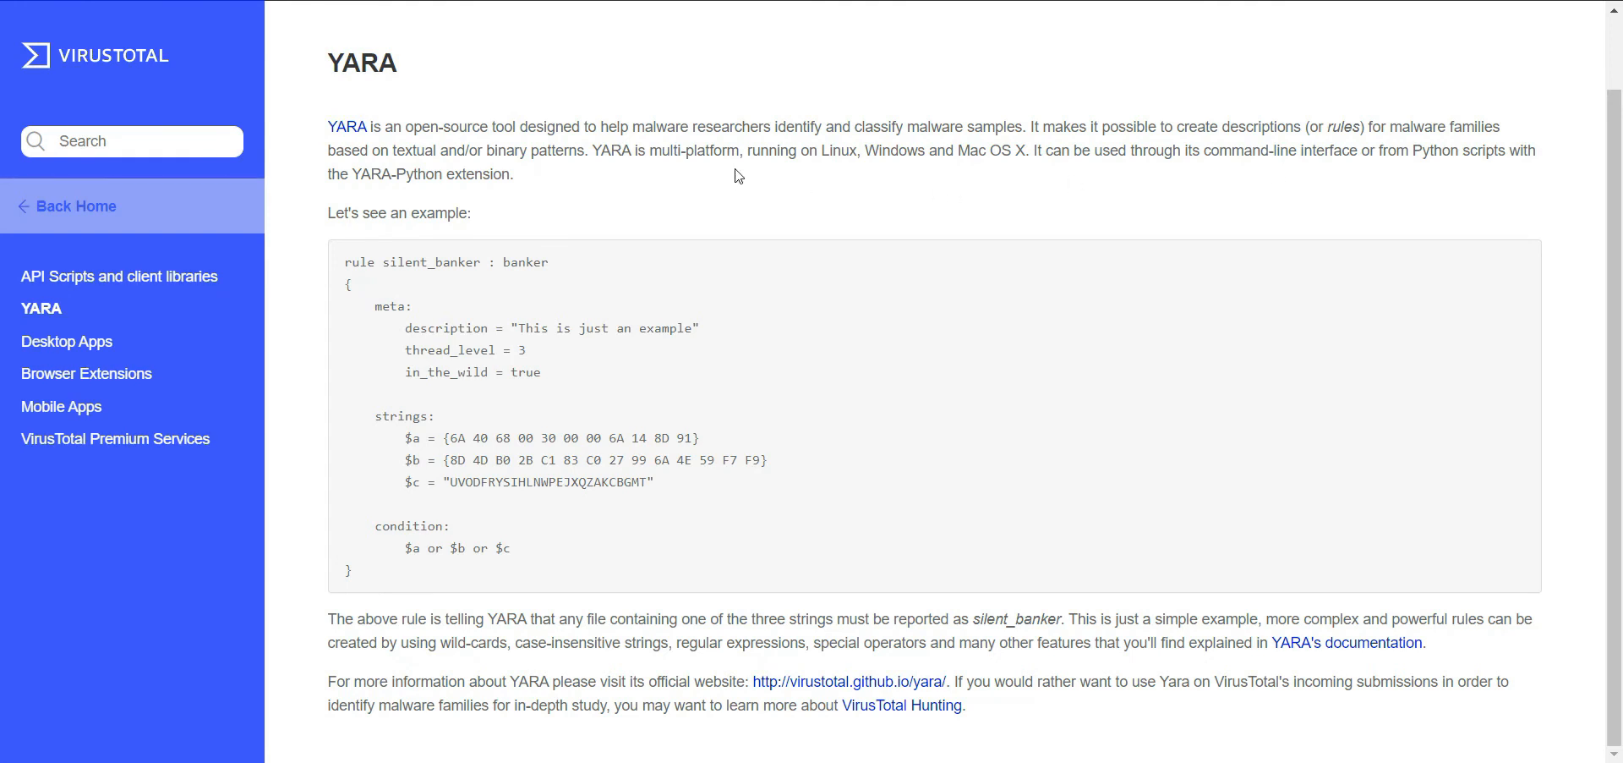
pyautogui.moveTo(752, 150); pyautogui.dragTo(872, 158)
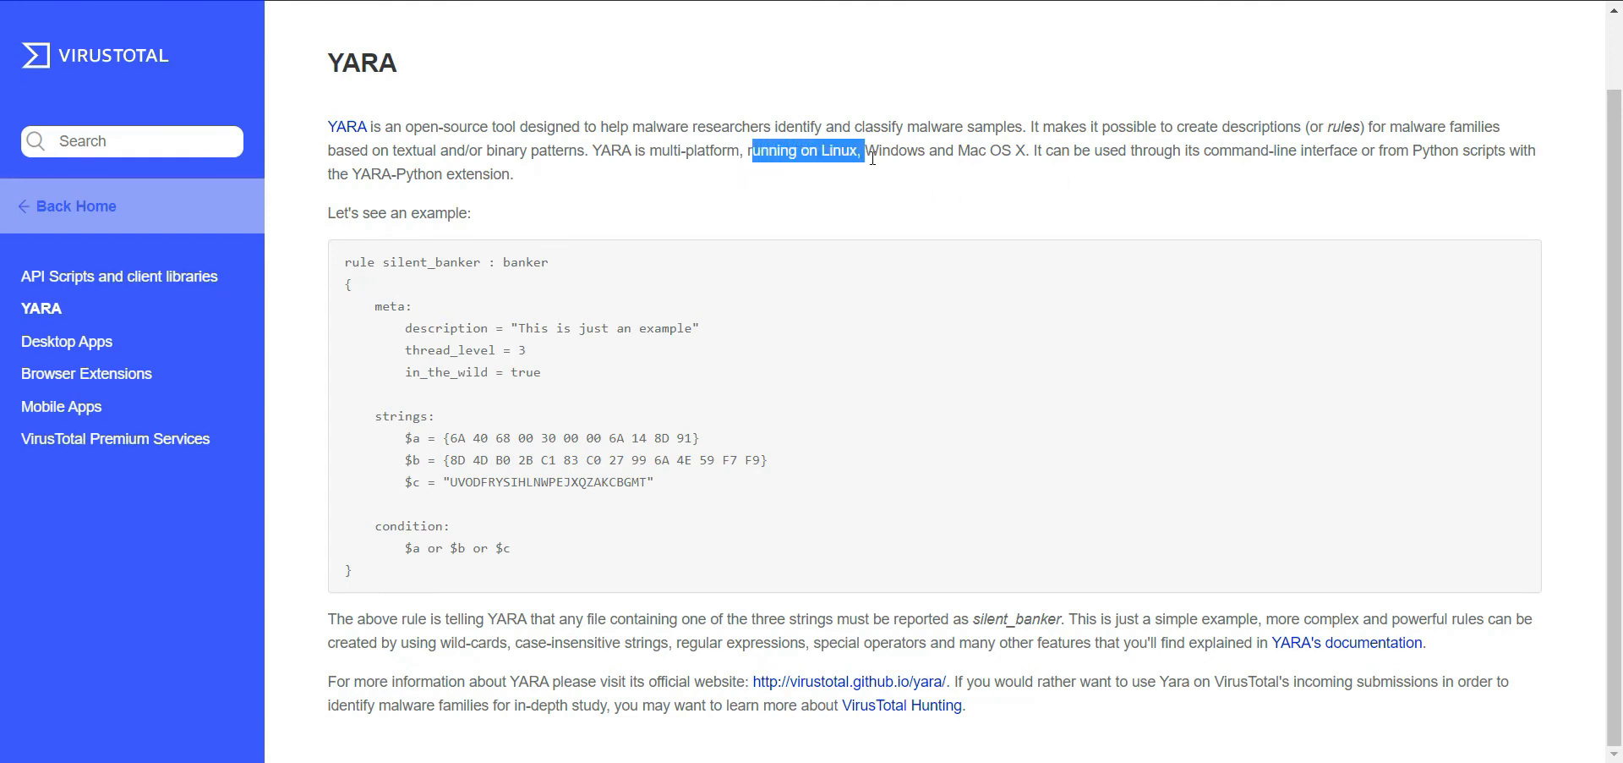
pyautogui.click(1045, 205)
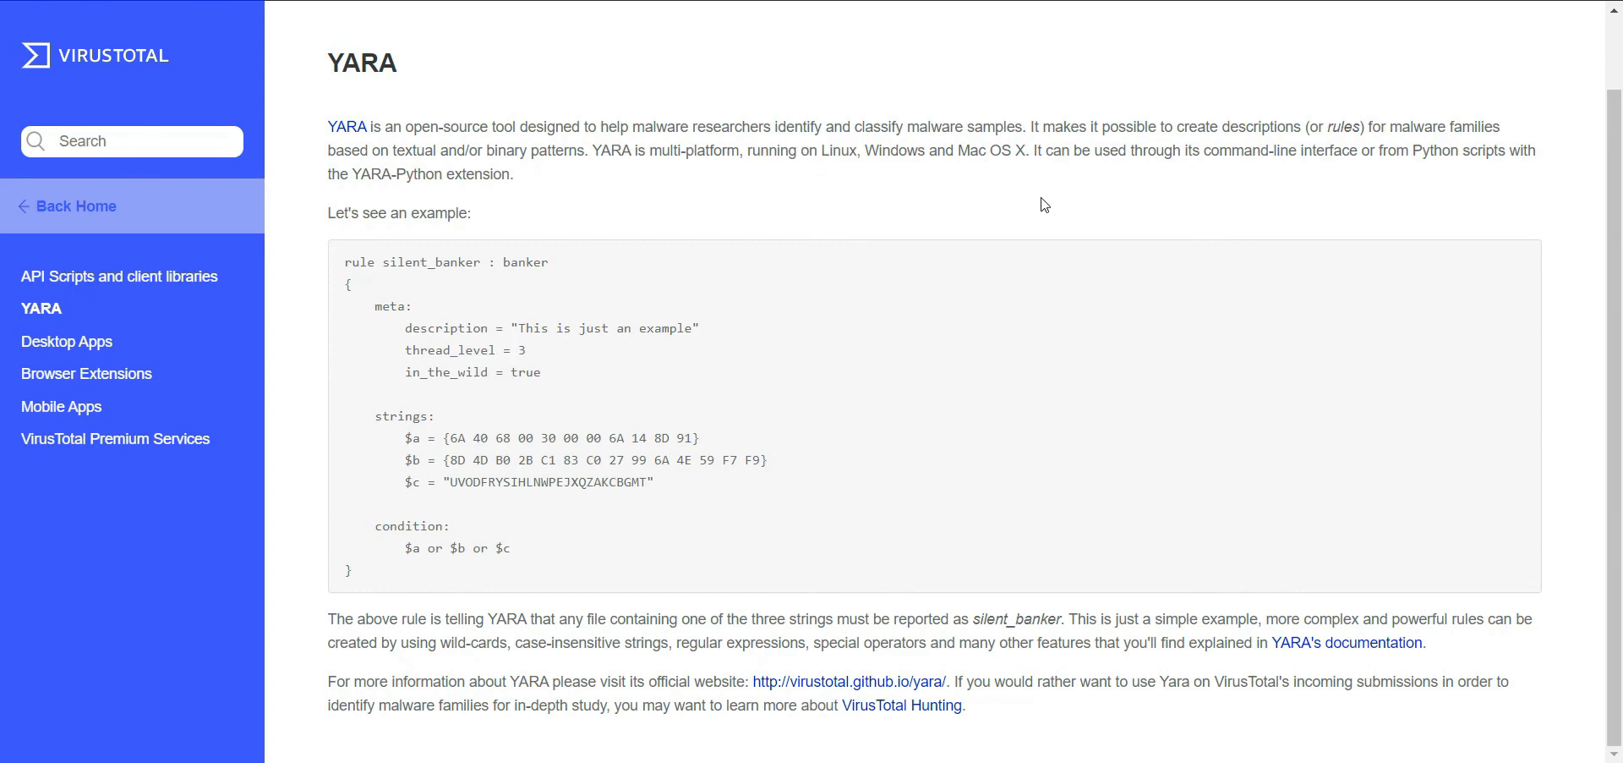
pyautogui.moveTo(1046, 152); pyautogui.dragTo(1505, 150)
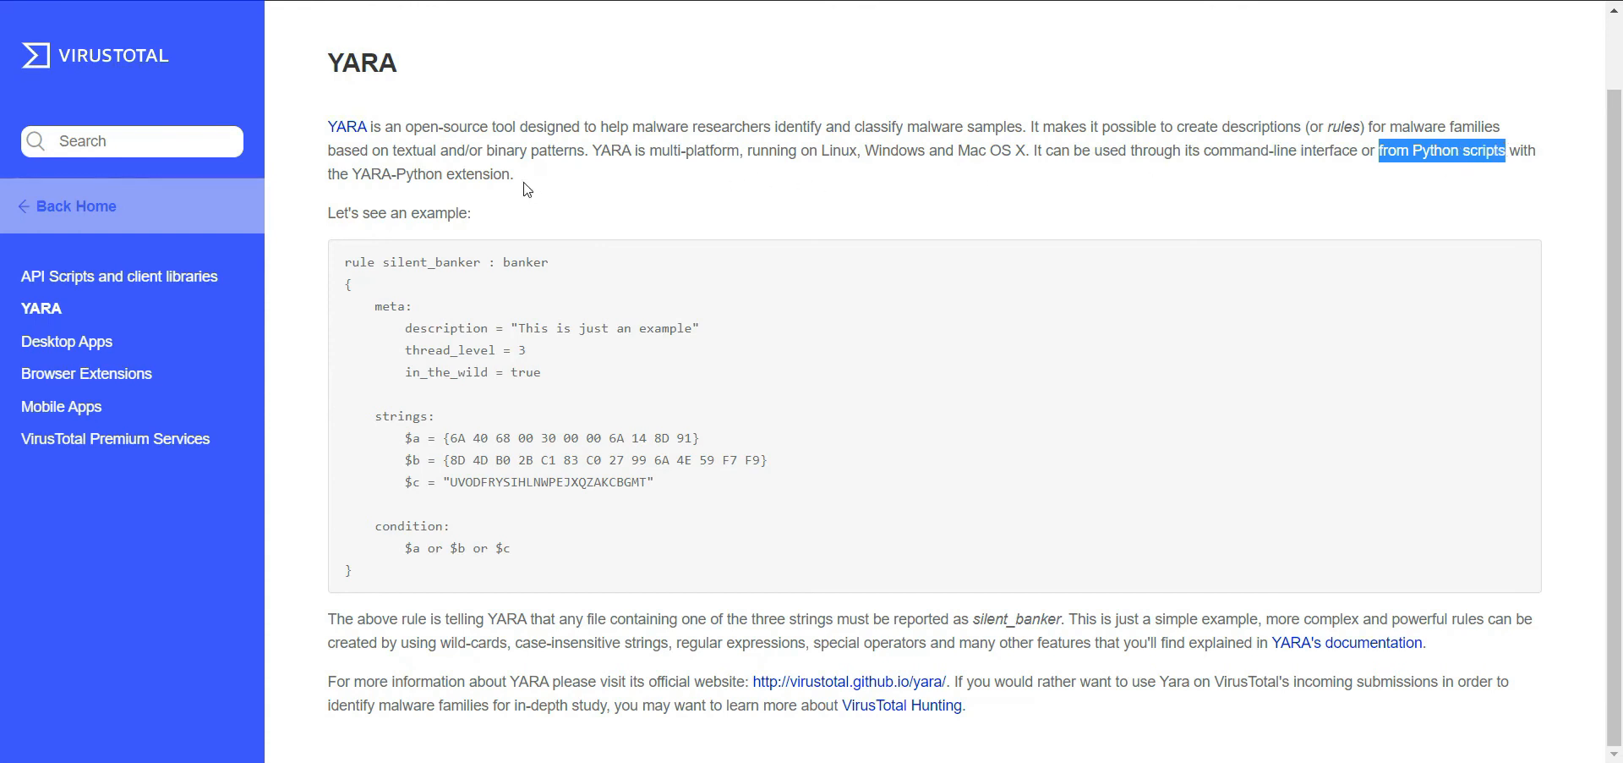
pyautogui.click(567, 192)
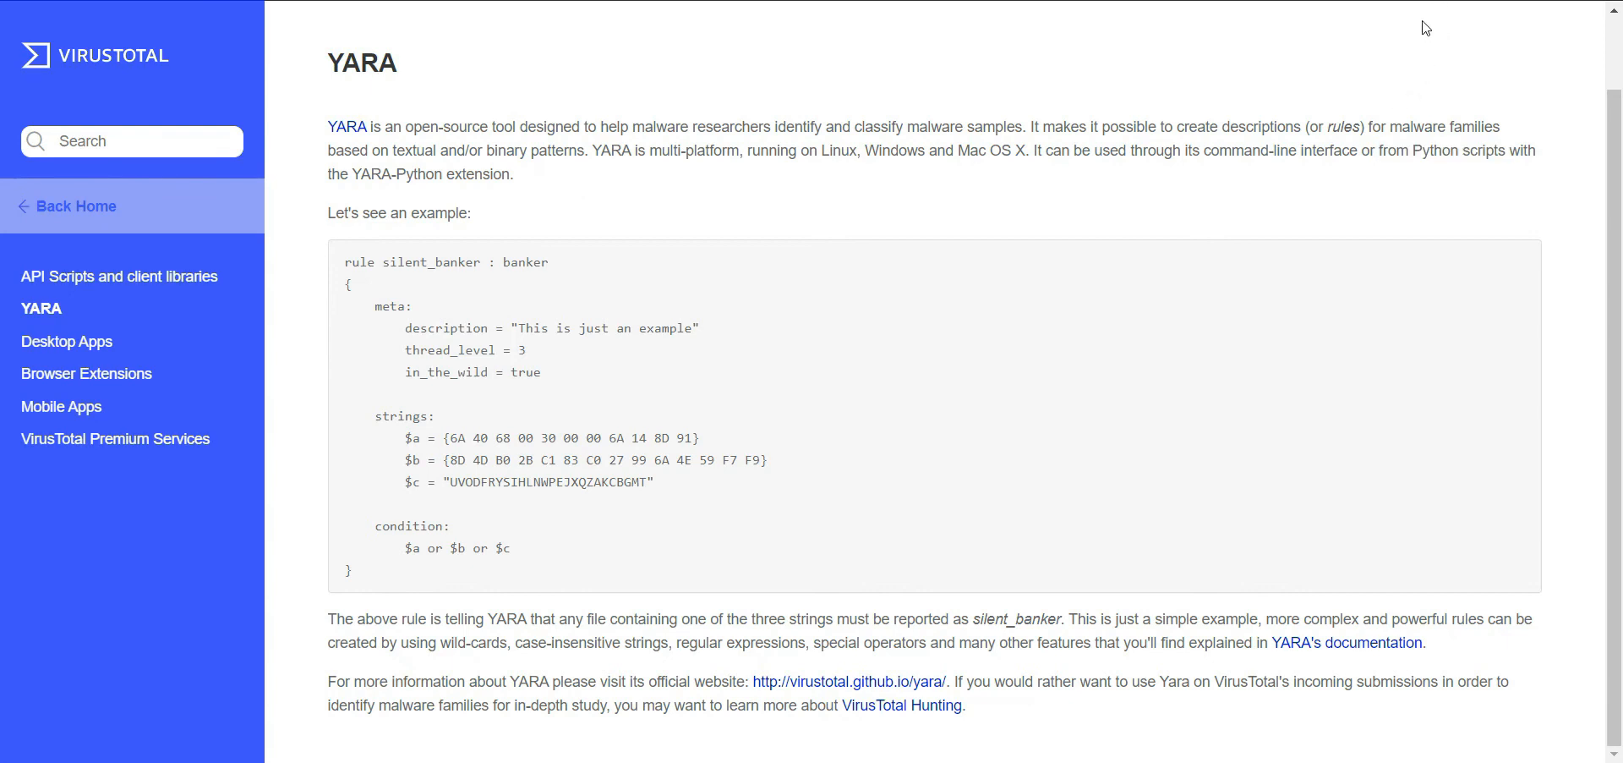
pyautogui.moveTo(674, 32)
pyautogui.mouseDown()
pyautogui.moveTo(696, 89)
pyautogui.moveTo(738, 81)
pyautogui.moveTo(771, 99)
pyautogui.moveTo(788, 63)
pyautogui.moveTo(803, 86)
pyautogui.mouseUp()
pyautogui.moveTo(805, 37)
pyautogui.mouseDown()
pyautogui.moveTo(843, 82)
pyautogui.moveTo(855, 51)
pyautogui.moveTo(892, 85)
pyautogui.moveTo(901, 61)
pyautogui.moveTo(723, 5)
pyautogui.moveTo(708, 107)
pyautogui.moveTo(948, 61)
pyautogui.moveTo(921, 41)
pyautogui.mouseUp()
pyautogui.moveTo(819, 89)
pyautogui.mouseDown()
pyautogui.moveTo(818, 250)
pyautogui.moveTo(841, 231)
pyautogui.mouseUp()
pyautogui.click(785, 224)
pyautogui.moveTo(786, 311)
pyautogui.mouseDown()
pyautogui.moveTo(776, 345)
pyautogui.moveTo(807, 353)
pyautogui.mouseUp()
pyautogui.moveTo(823, 292); pyautogui.dragTo(830, 366)
pyautogui.moveTo(863, 317)
pyautogui.mouseDown()
pyautogui.moveTo(920, 338)
pyautogui.moveTo(959, 304)
pyautogui.moveTo(955, 338)
pyautogui.moveTo(972, 317)
pyautogui.moveTo(1001, 350)
pyautogui.moveTo(983, 399)
pyautogui.mouseUp()
pyautogui.moveTo(763, 414)
pyautogui.mouseDown()
pyautogui.moveTo(1104, 416)
pyautogui.moveTo(989, 275)
pyautogui.moveTo(712, 319)
pyautogui.moveTo(815, 397)
pyautogui.mouseUp()
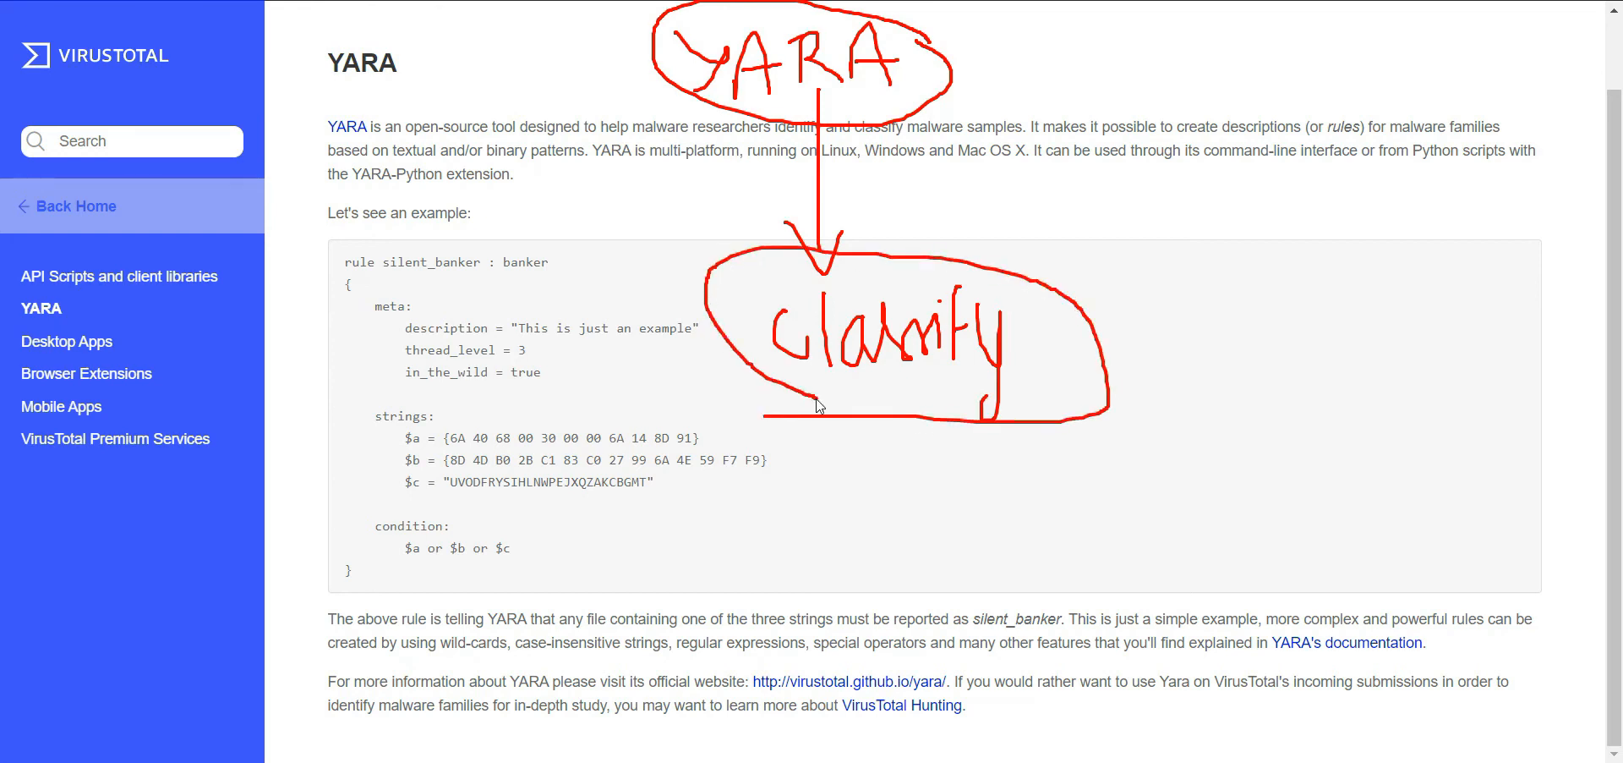
pyautogui.moveTo(1033, 361)
pyautogui.mouseDown()
pyautogui.moveTo(1260, 272)
pyautogui.moveTo(1266, 296)
pyautogui.mouseUp()
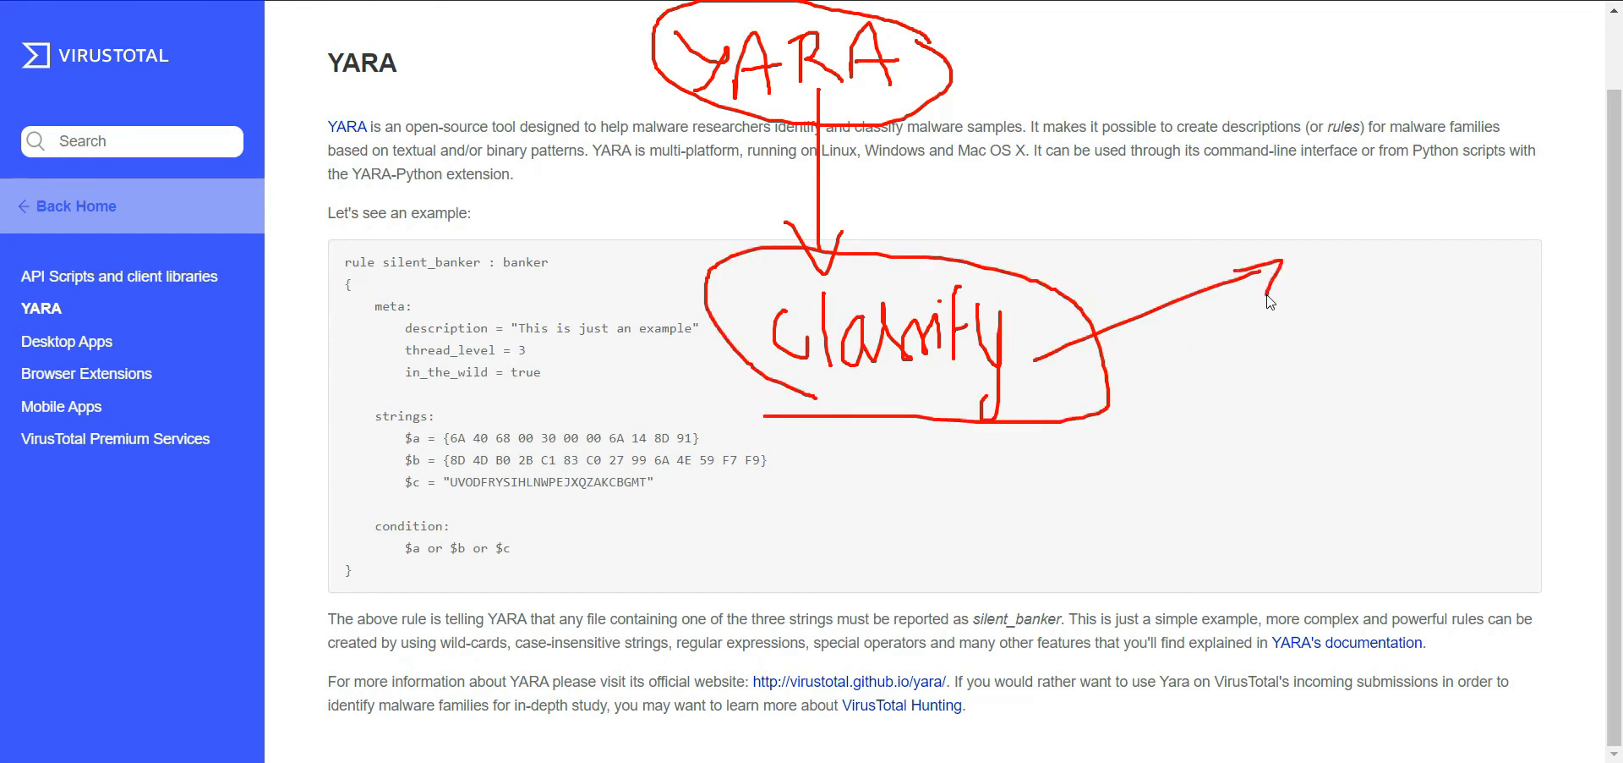
pyautogui.moveTo(1324, 250)
pyautogui.mouseDown()
pyautogui.moveTo(1335, 332)
pyautogui.moveTo(1332, 289)
pyautogui.moveTo(1370, 318)
pyautogui.moveTo(1386, 397)
pyautogui.moveTo(1364, 367)
pyautogui.moveTo(1436, 333)
pyautogui.moveTo(1420, 275)
pyautogui.moveTo(1289, 304)
pyautogui.moveTo(1454, 364)
pyautogui.moveTo(1405, 306)
pyautogui.mouseUp()
pyautogui.click(1078, 432)
pyautogui.moveTo(875, 391)
pyautogui.mouseDown()
pyautogui.moveTo(854, 489)
pyautogui.moveTo(910, 450)
pyautogui.mouseUp()
pyautogui.click(792, 554)
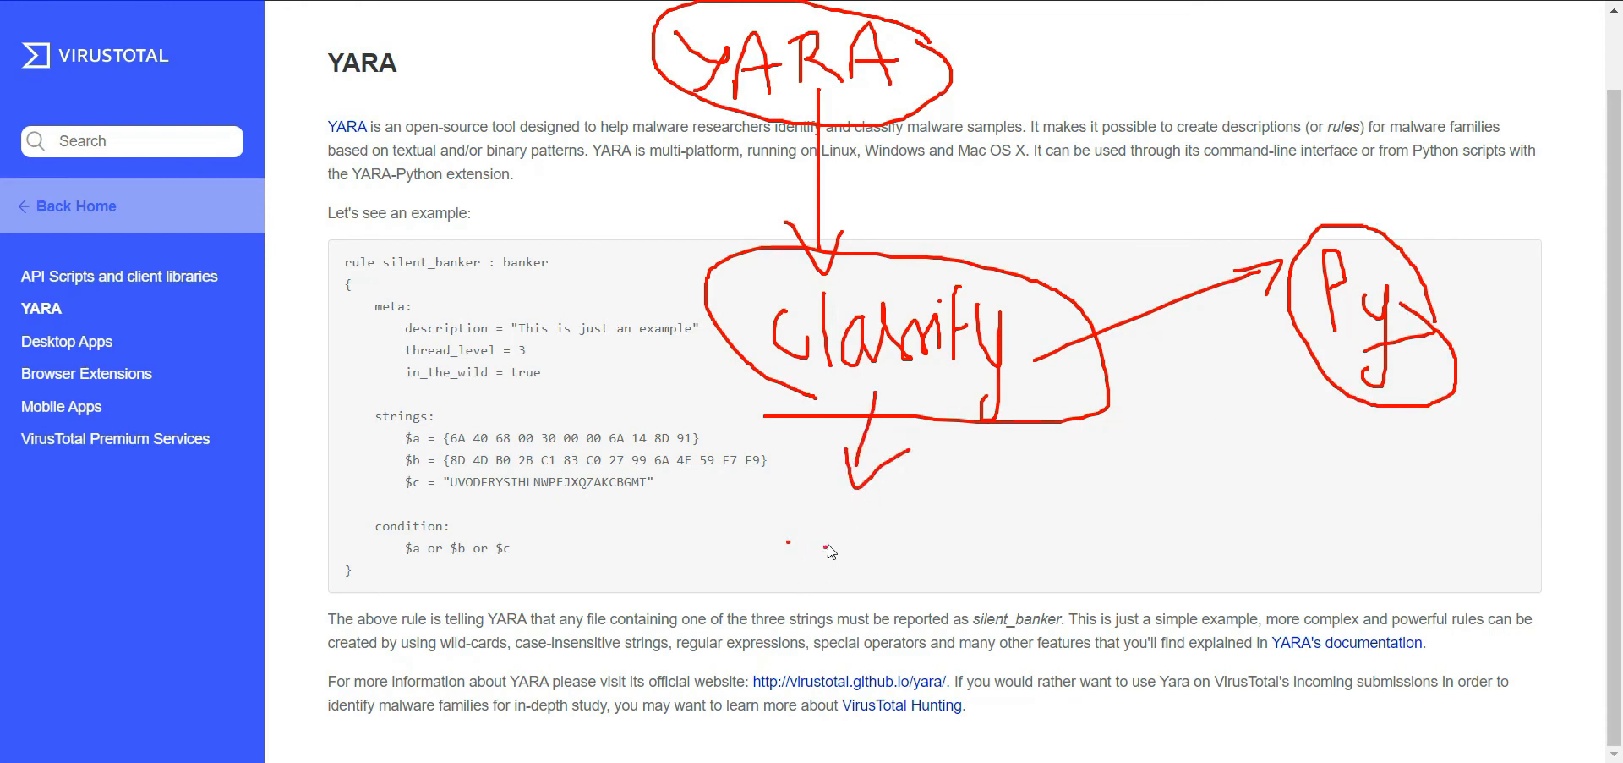
pyautogui.moveTo(818, 522)
pyautogui.mouseDown()
pyautogui.moveTo(854, 587)
pyautogui.moveTo(837, 607)
pyautogui.mouseUp()
pyautogui.moveTo(889, 539)
pyautogui.mouseDown()
pyautogui.moveTo(875, 568)
pyautogui.moveTo(910, 536)
pyautogui.moveTo(943, 575)
pyautogui.moveTo(929, 533)
pyautogui.mouseUp()
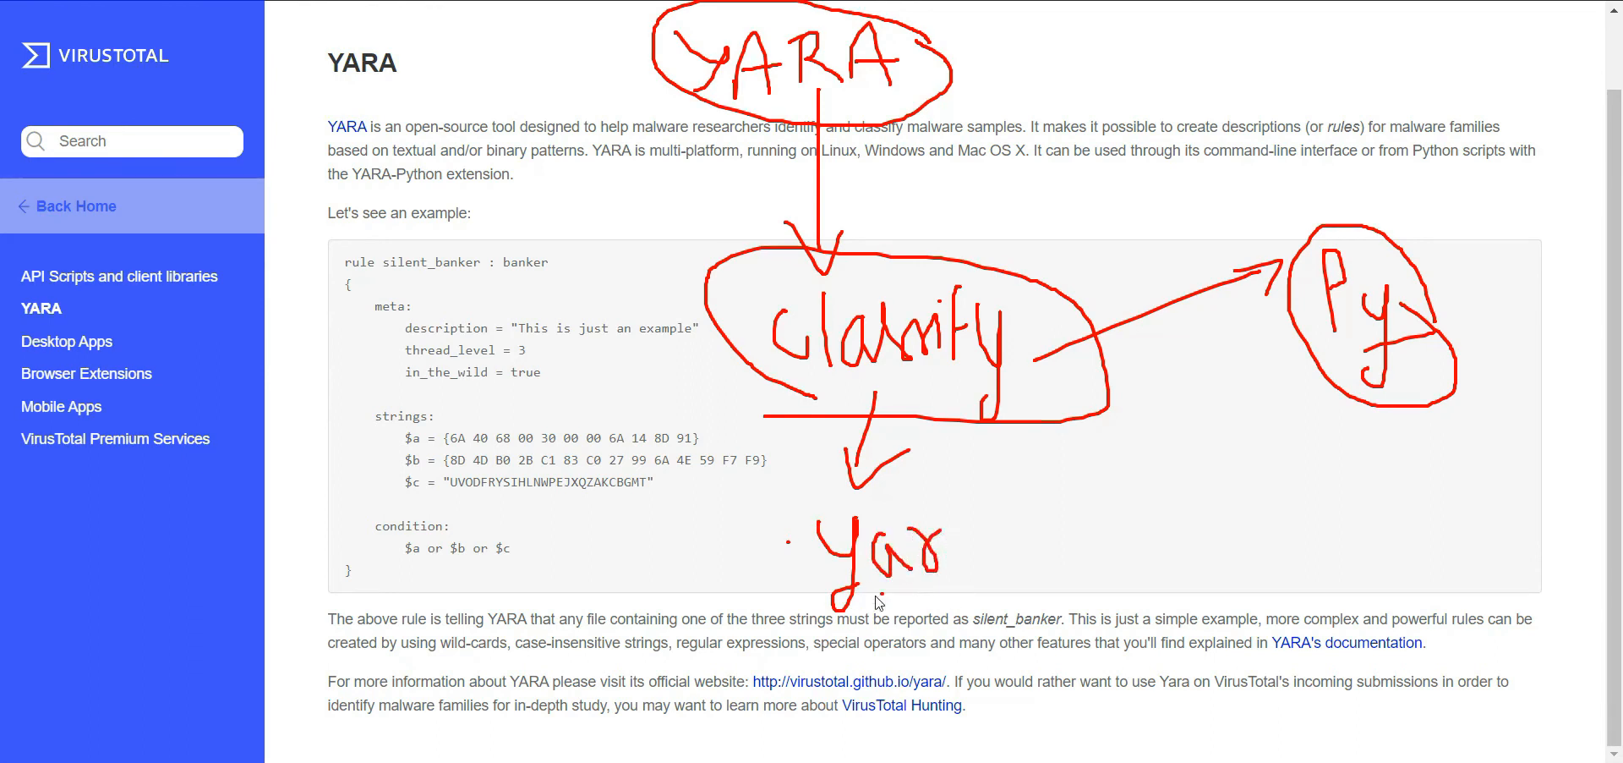
pyautogui.moveTo(778, 597)
pyautogui.mouseDown()
pyautogui.moveTo(972, 604)
pyautogui.moveTo(909, 496)
pyautogui.moveTo(778, 526)
pyautogui.moveTo(820, 610)
pyautogui.mouseUp()
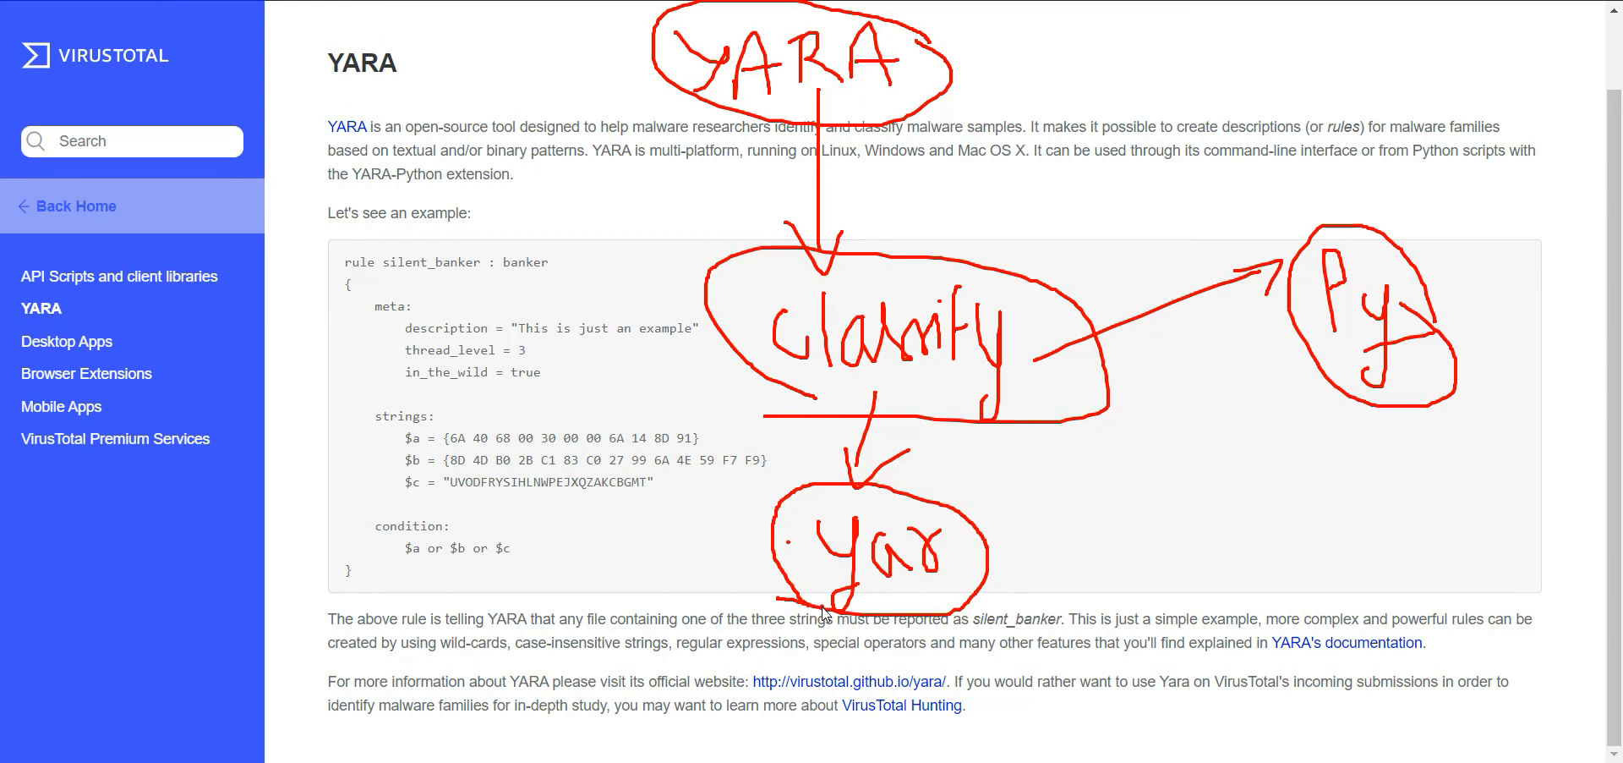
pyautogui.moveTo(980, 561); pyautogui.dragTo(1105, 524)
pyautogui.moveTo(879, 107)
pyautogui.mouseDown()
pyautogui.moveTo(909, 105)
pyautogui.moveTo(1035, 247)
pyautogui.moveTo(981, 264)
pyautogui.moveTo(1042, 257)
pyautogui.mouseUp()
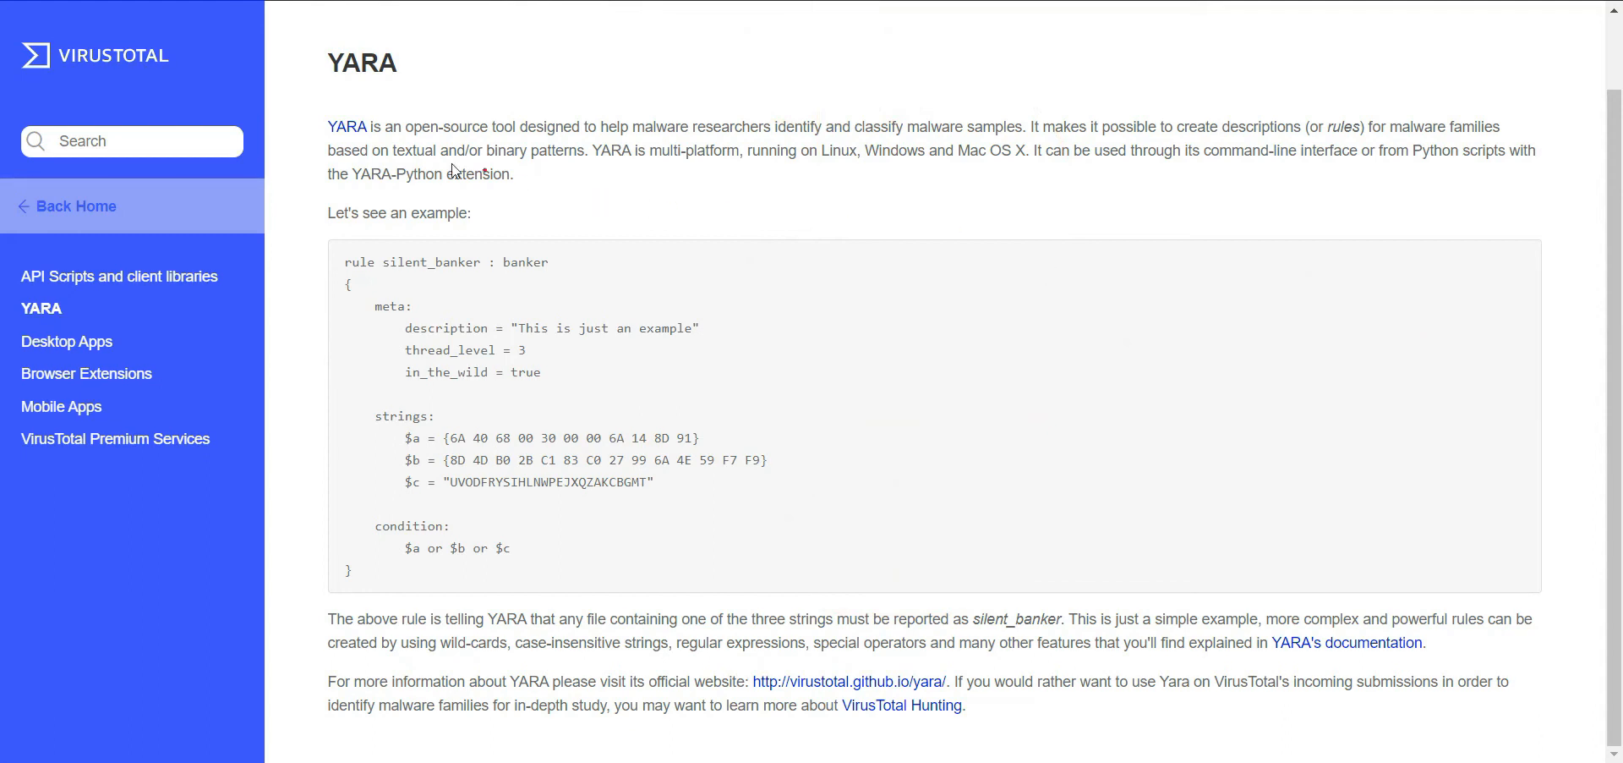
pyautogui.moveTo(386, 150)
pyautogui.mouseDown()
pyautogui.moveTo(582, 179)
pyautogui.moveTo(596, 139)
pyautogui.moveTo(391, 134)
pyautogui.mouseUp()
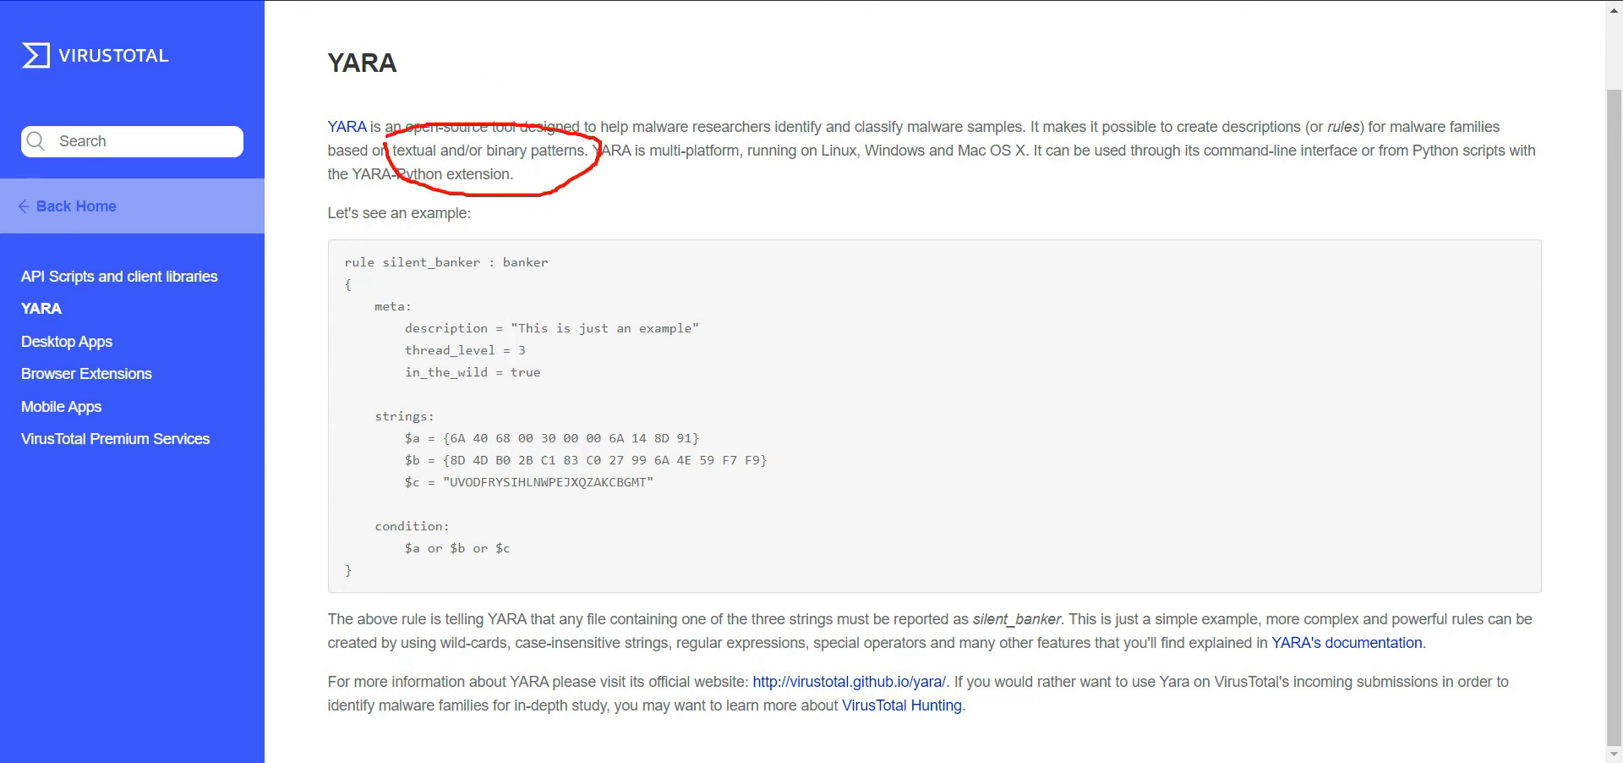
# - Switch back to Autopsy and run an exact-match keyword search for .yar with the search results saved
pyautogui.click(1454, 2)
pyautogui.click(811, 1)
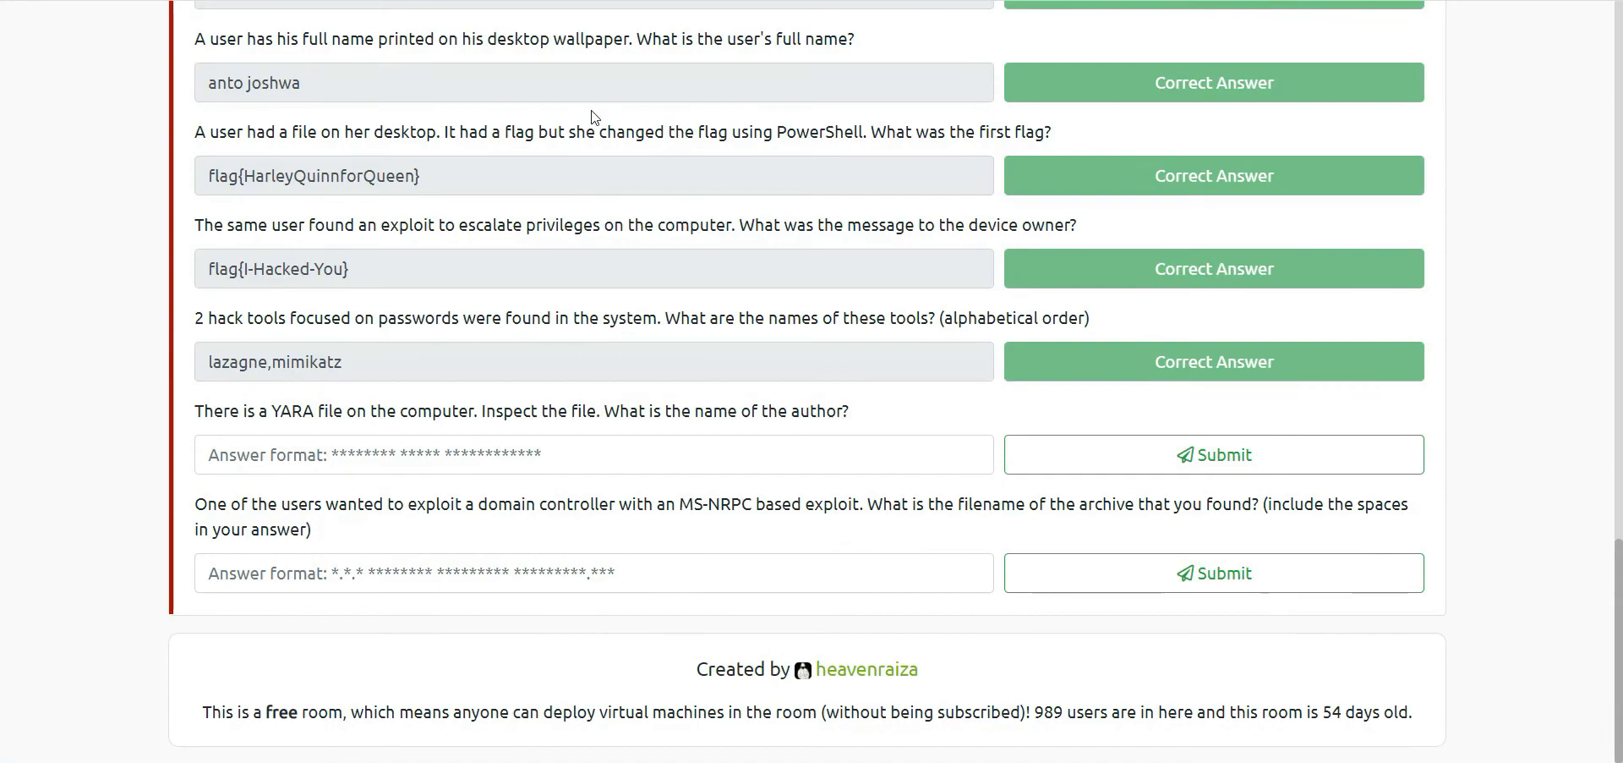
pyautogui.click(311, 1)
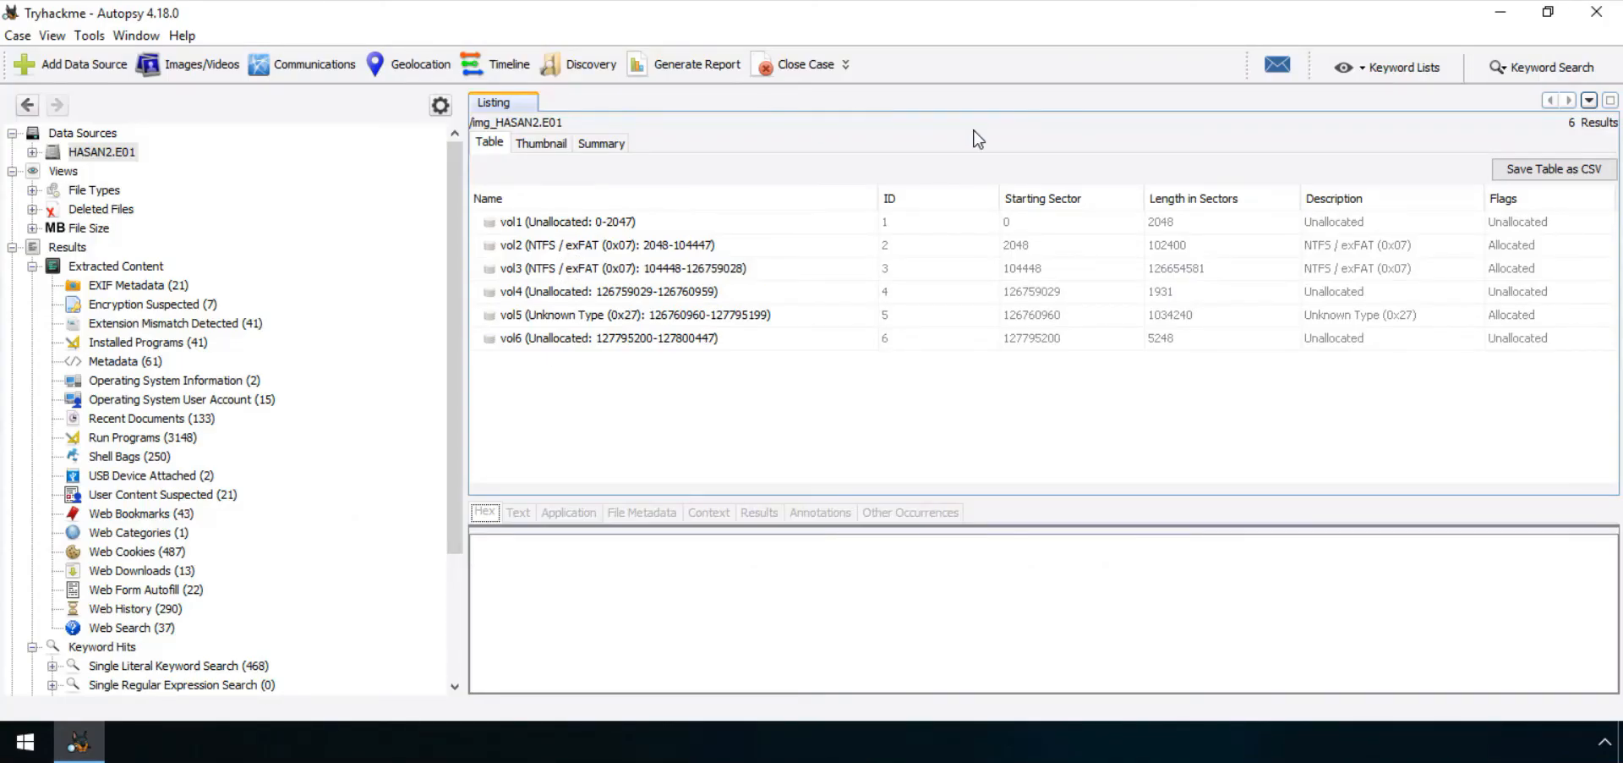
pyautogui.click(1526, 71)
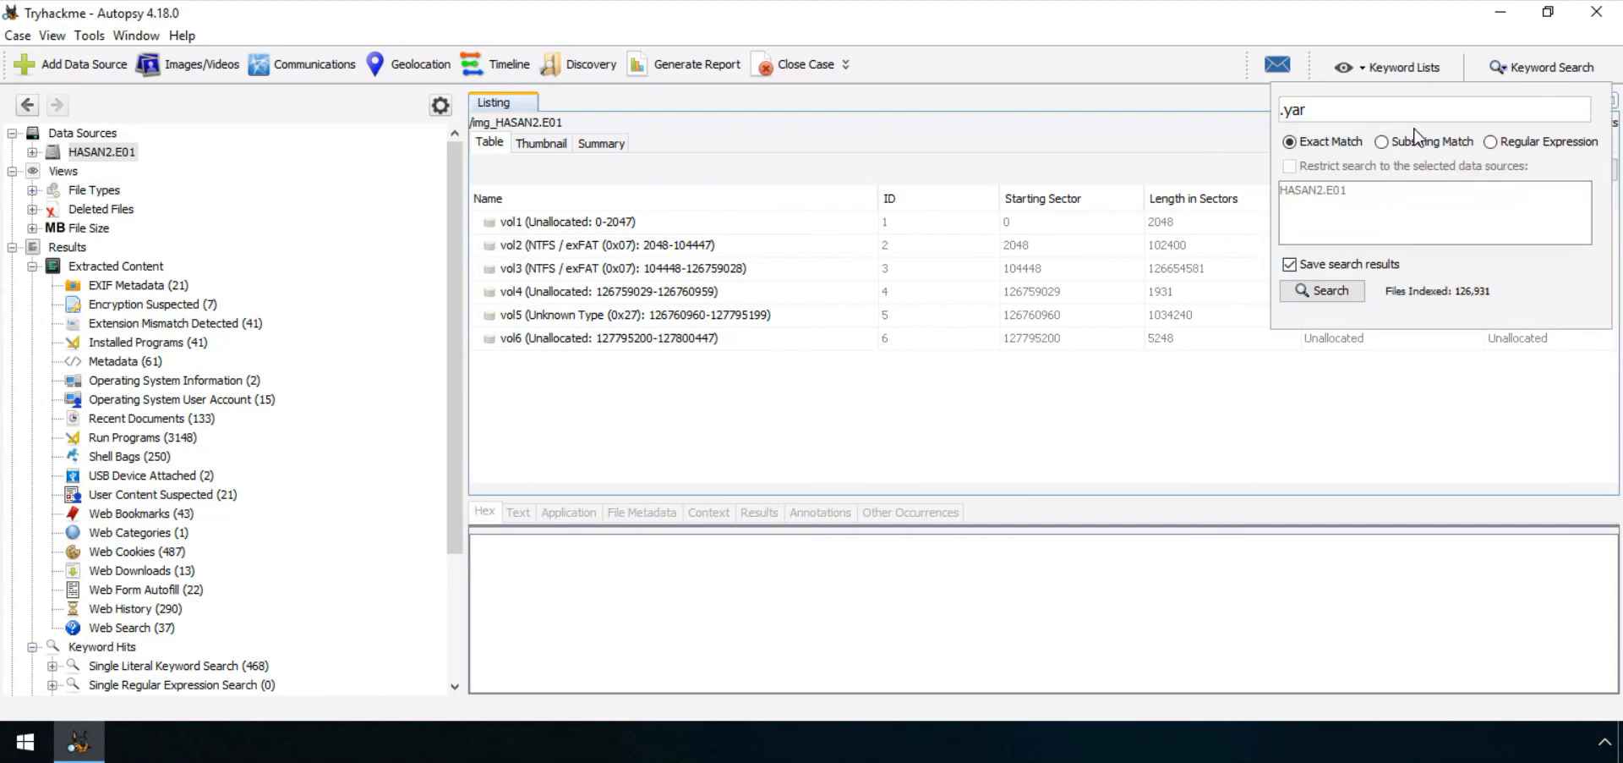
pyautogui.click(1348, 293)
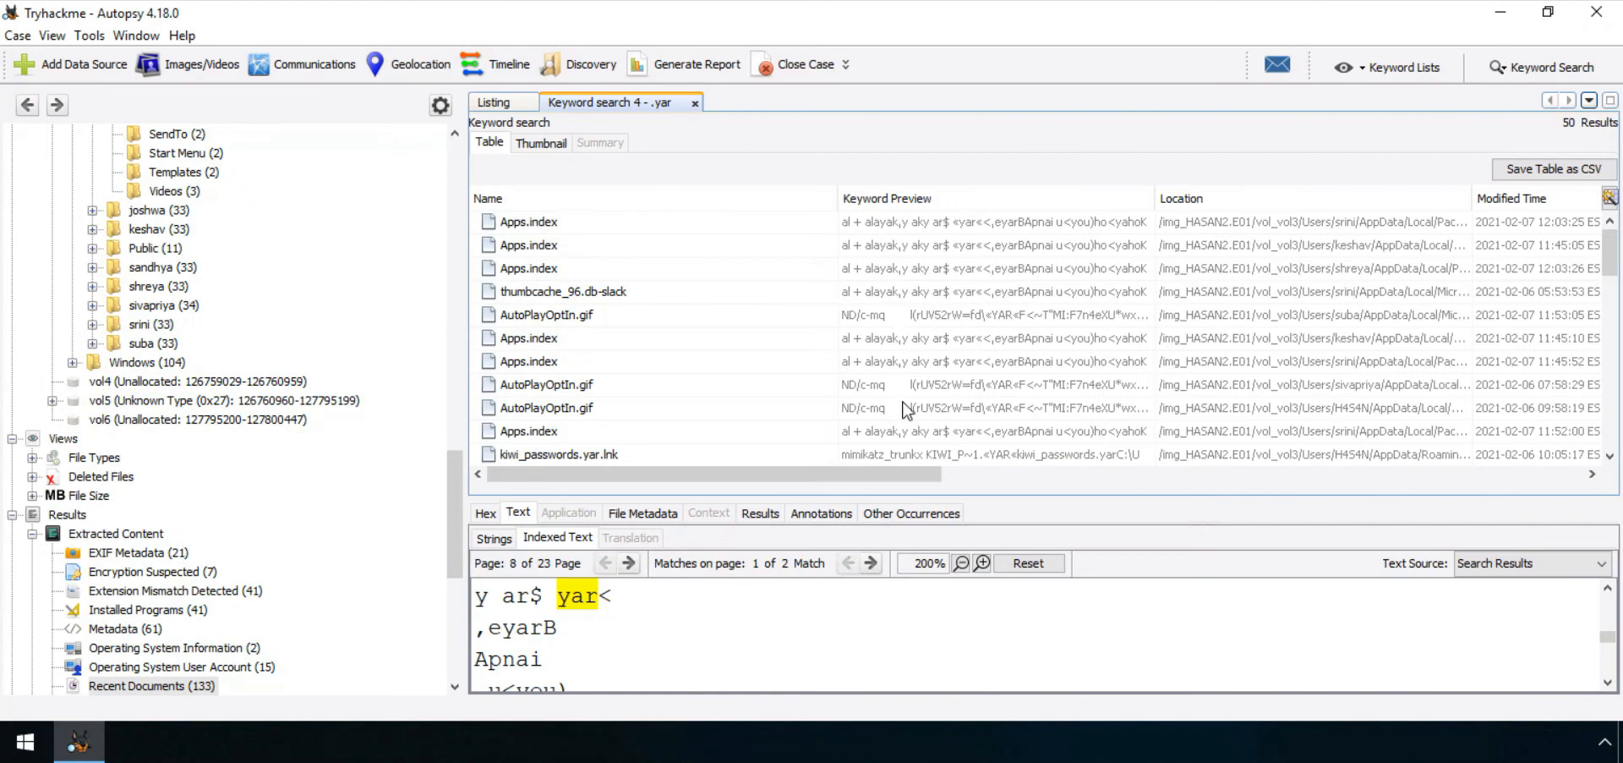
# - Look through the .yar search hits for a YARA file and inspect the indexed text of kiwi_passwords.yar.lnk
pyautogui.click(1611, 461)
pyautogui.click(1611, 461)
pyautogui.click(1610, 461)
pyautogui.click(1611, 460)
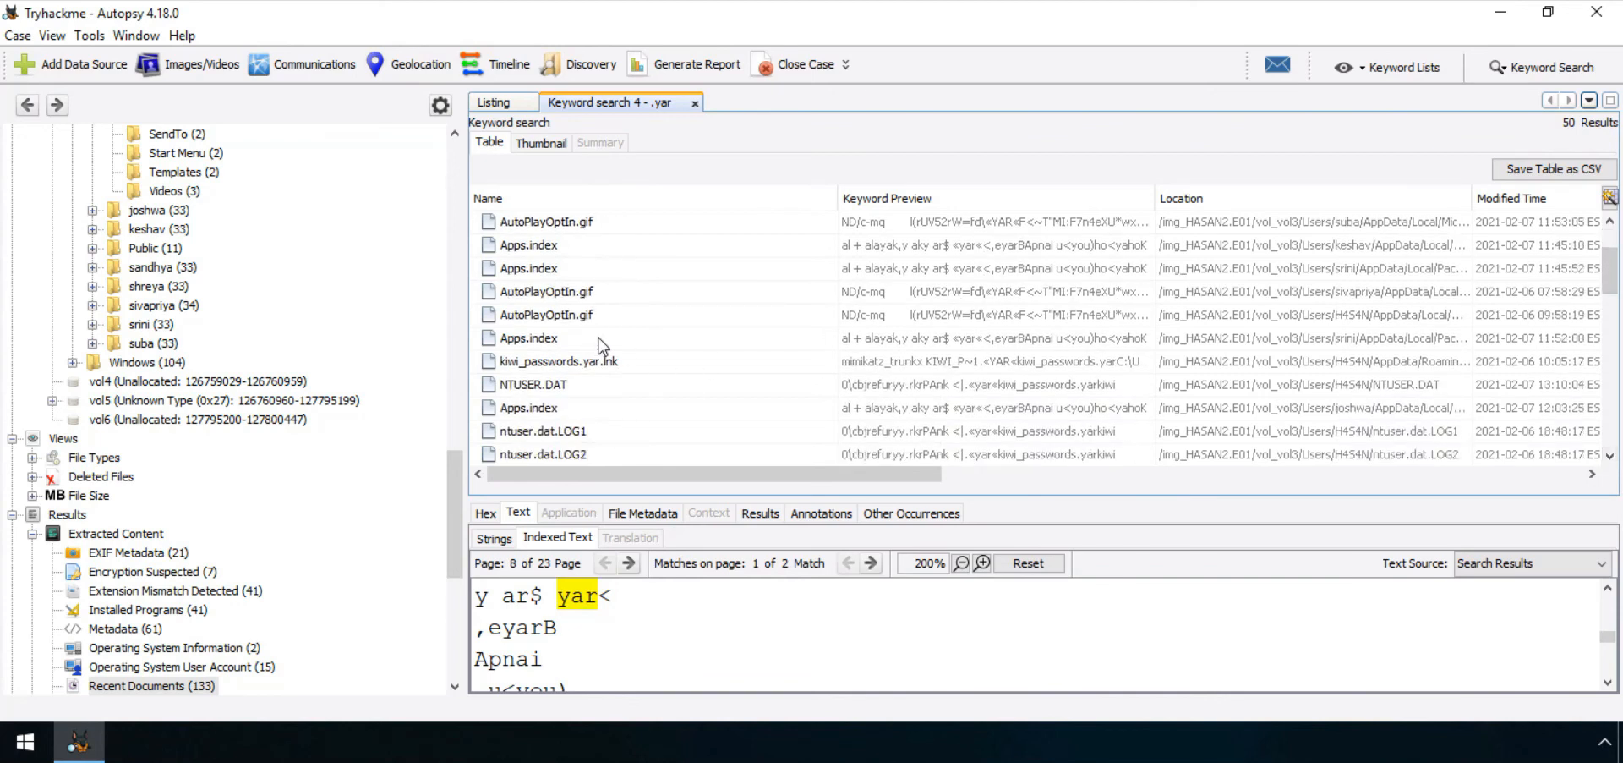
pyautogui.click(1023, 363)
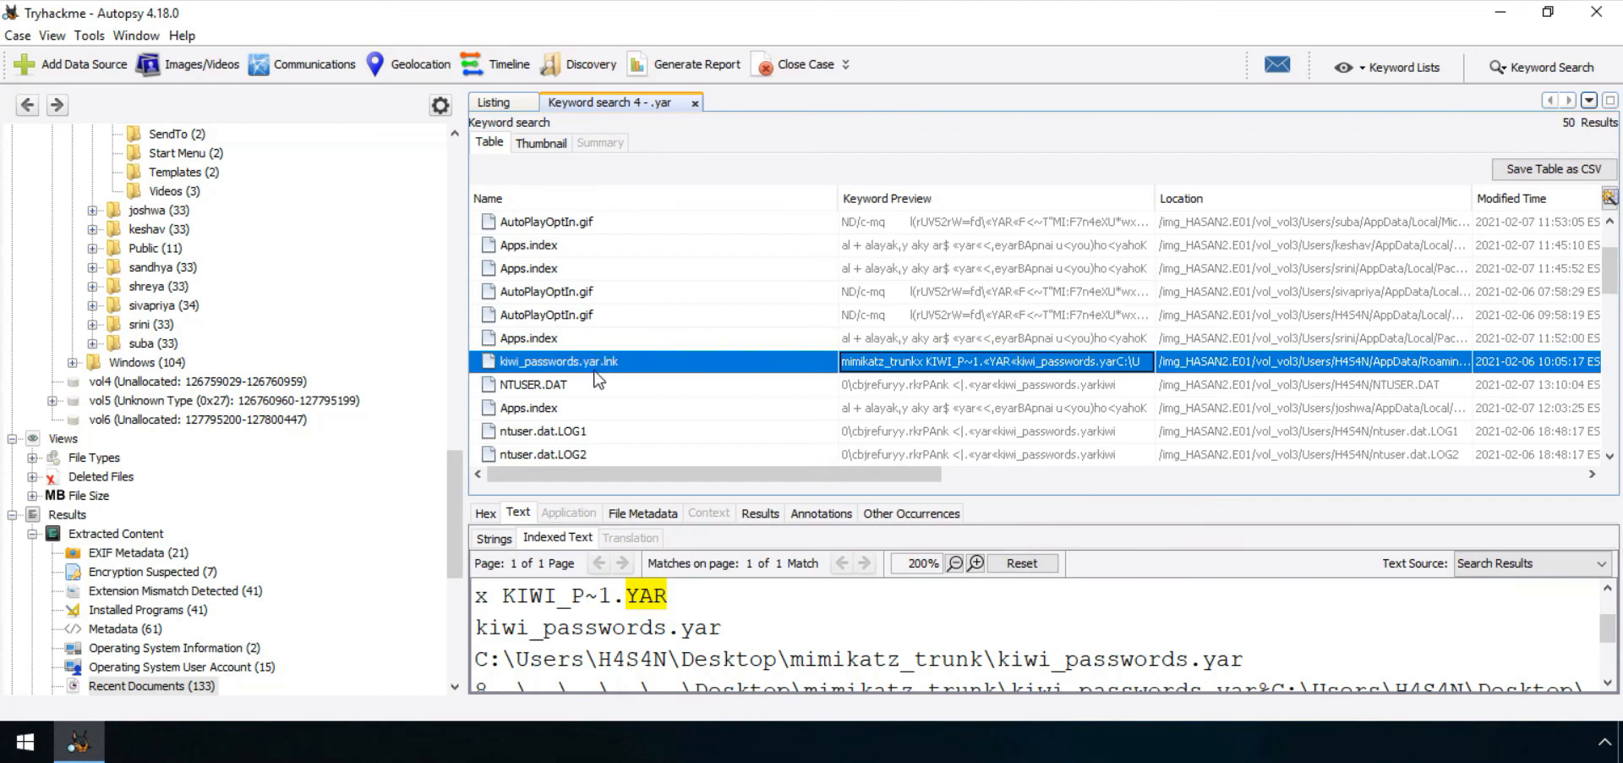
# - View the file metadata of kiwi_passwords.yar.lnk and examine its full path
pyautogui.click(644, 514)
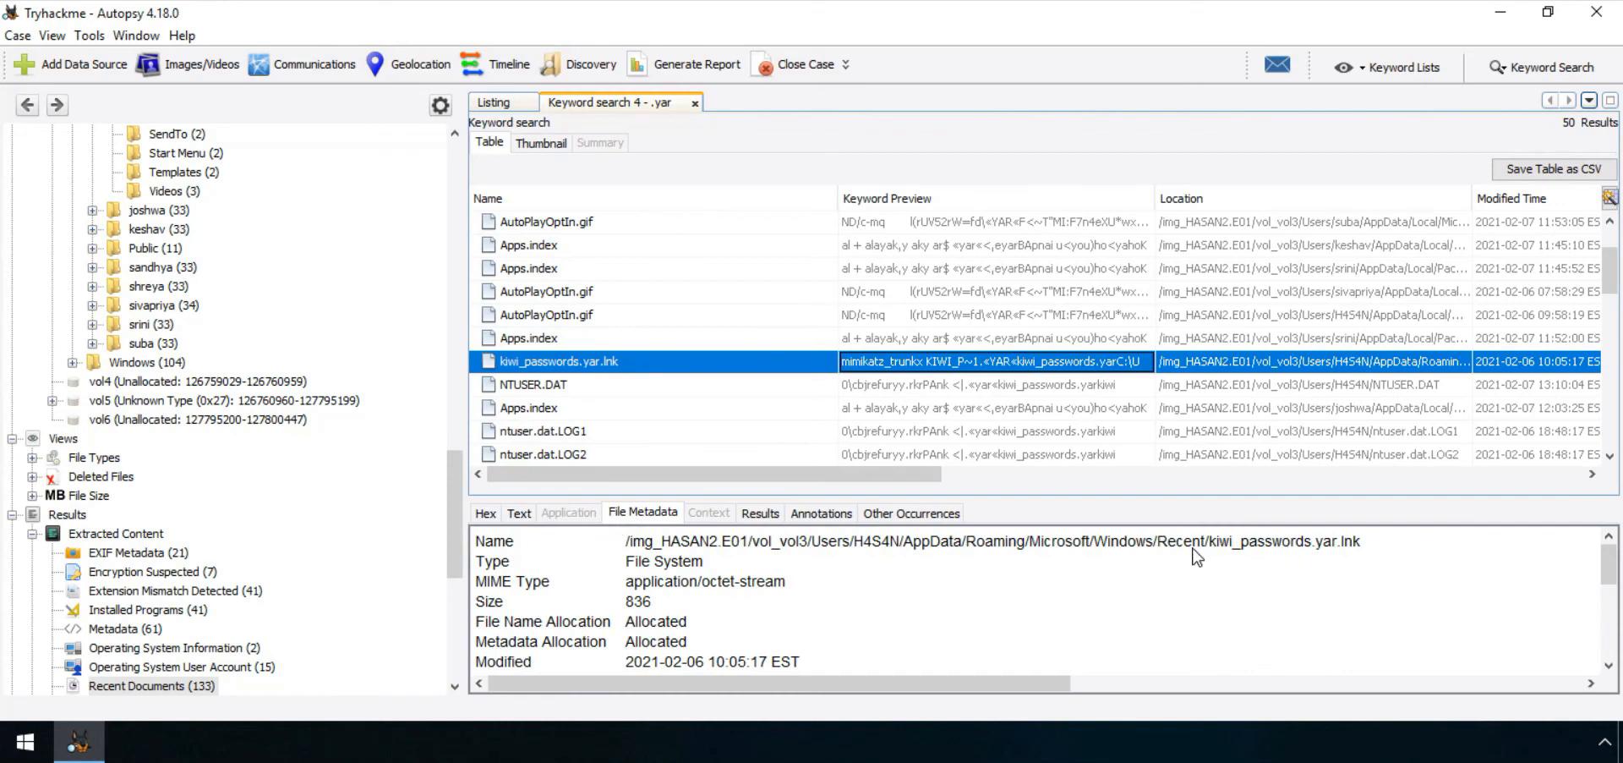
pyautogui.moveTo(1166, 543); pyautogui.dragTo(1230, 547)
pyautogui.click(1369, 548)
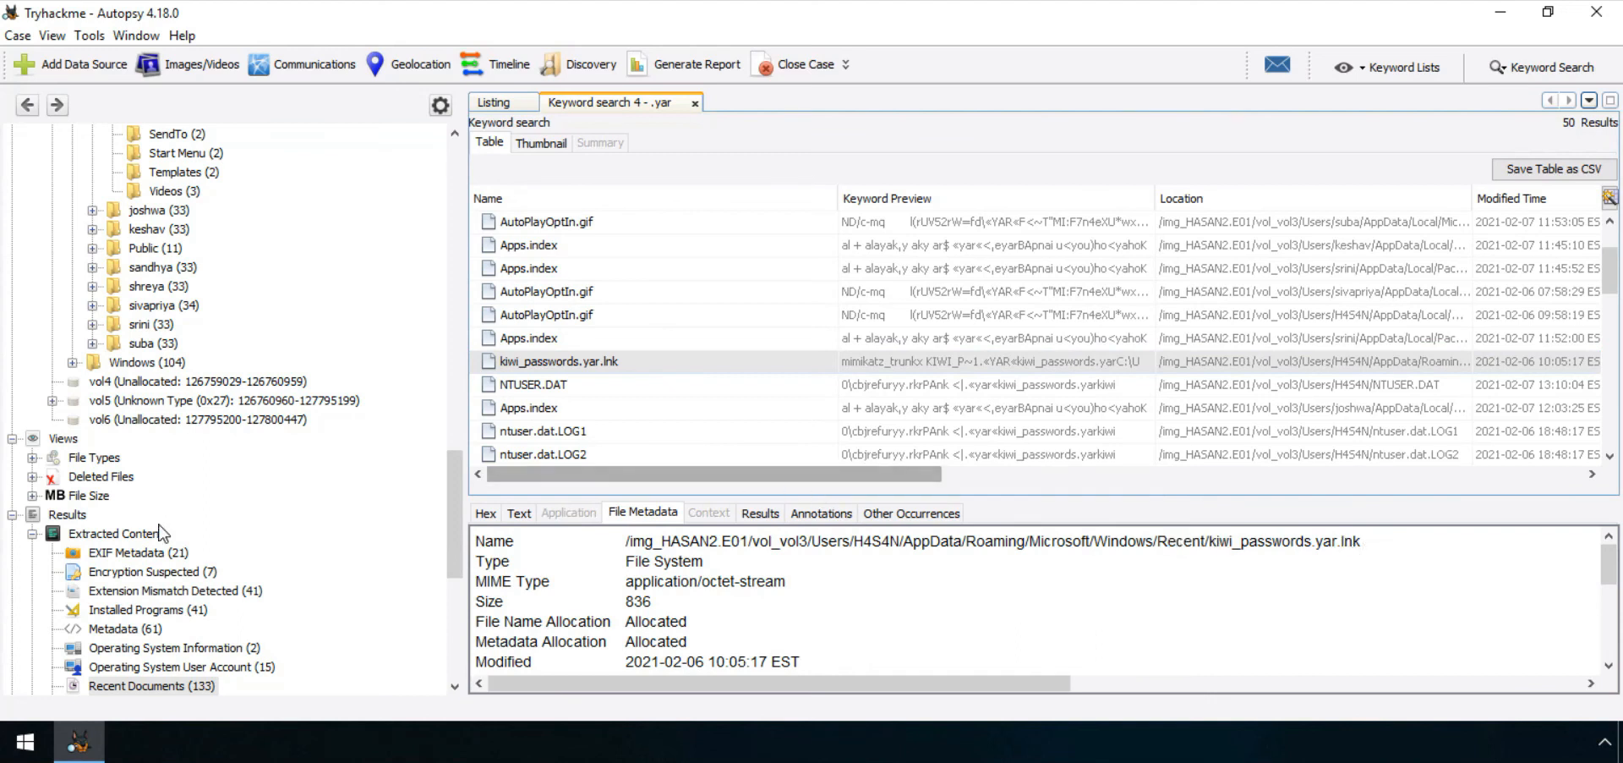
# - List the Recent Documents under Extracted Content and find and select kiwi_passwords.yar.lnk
pyautogui.scroll(-2, 313, 535)
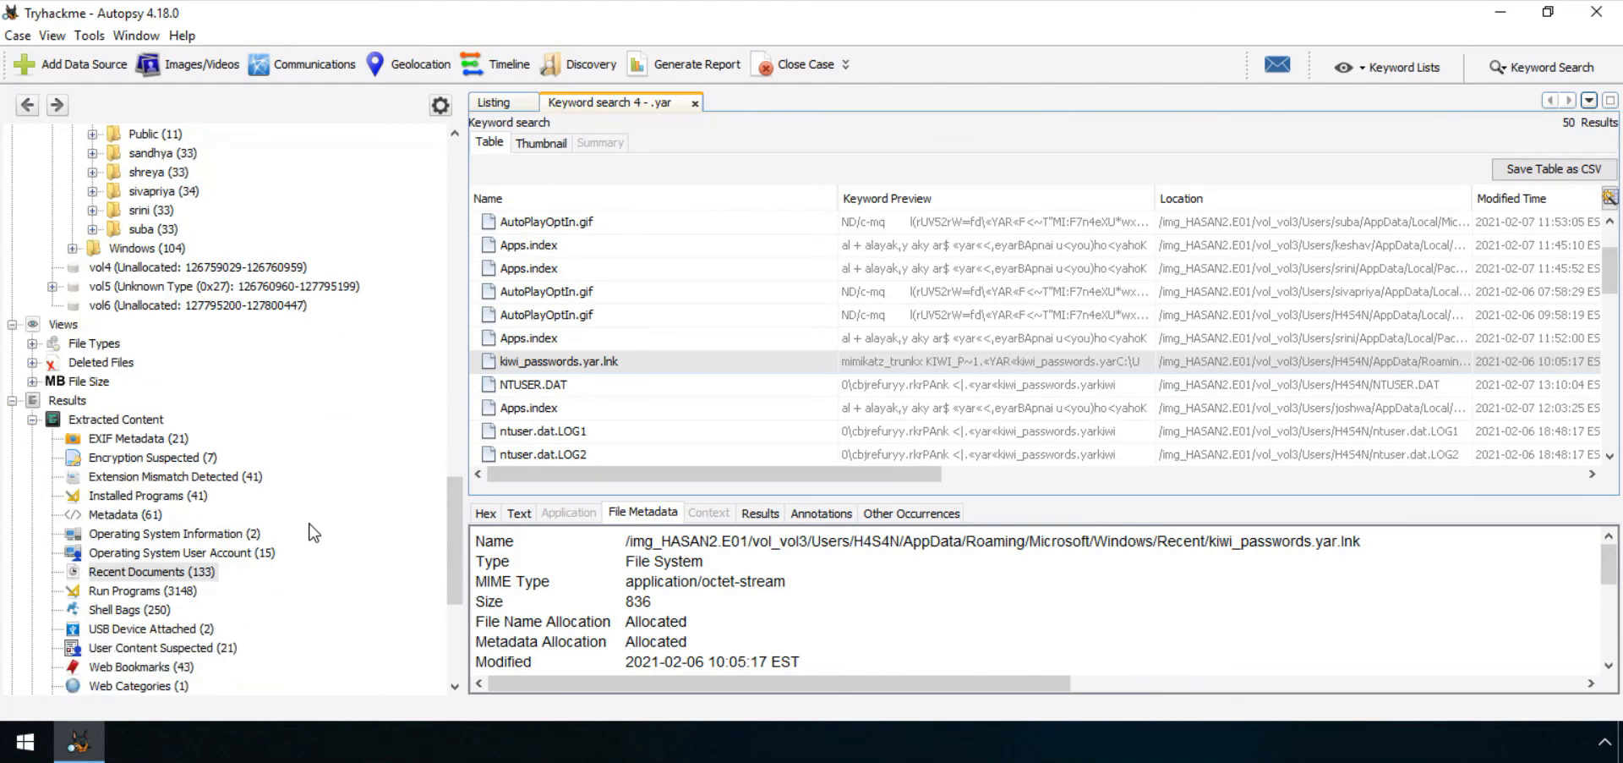
pyautogui.scroll(-2, 300, 528)
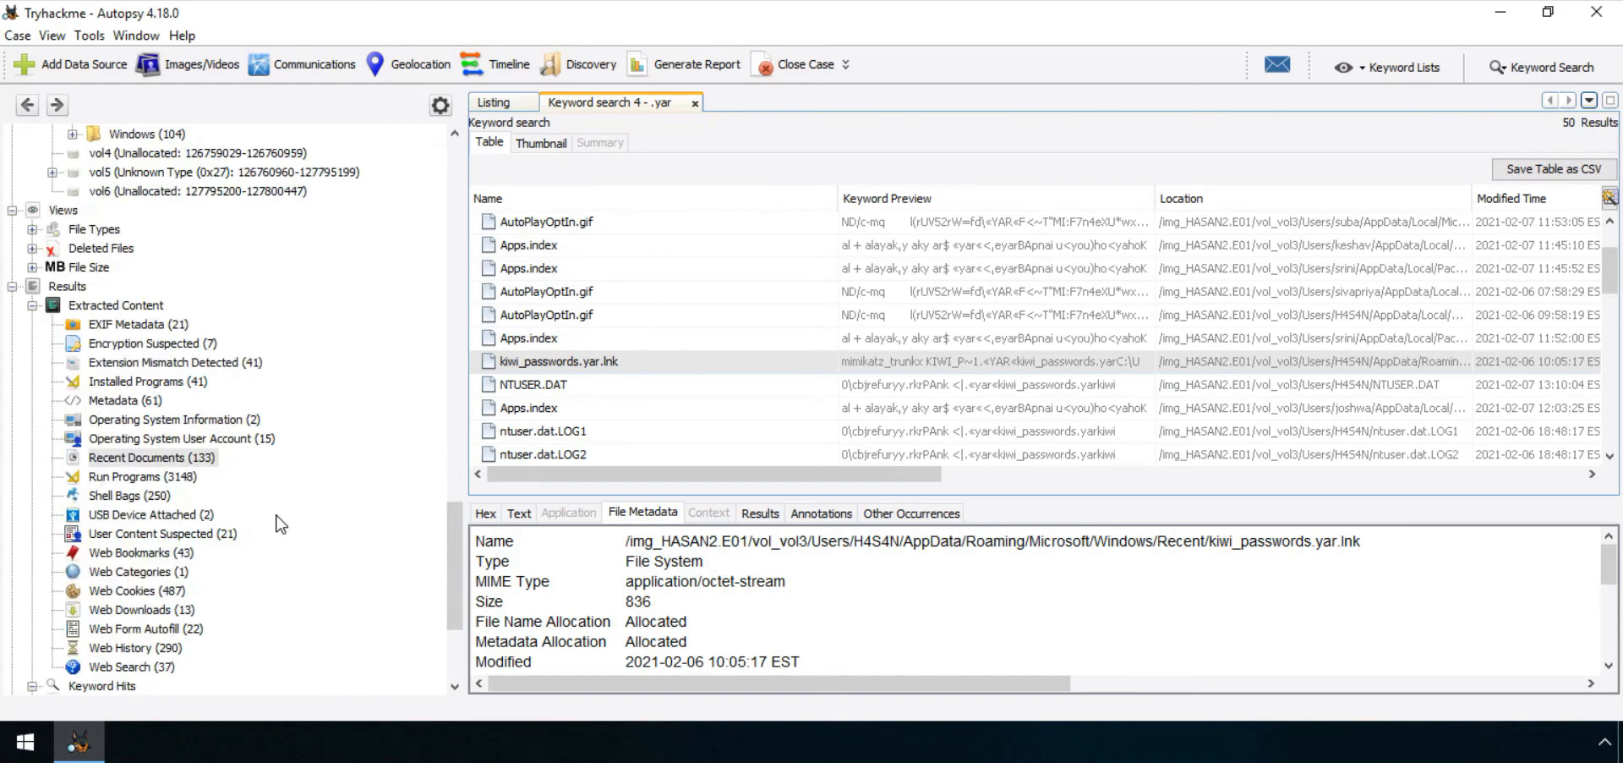
pyautogui.click(190, 463)
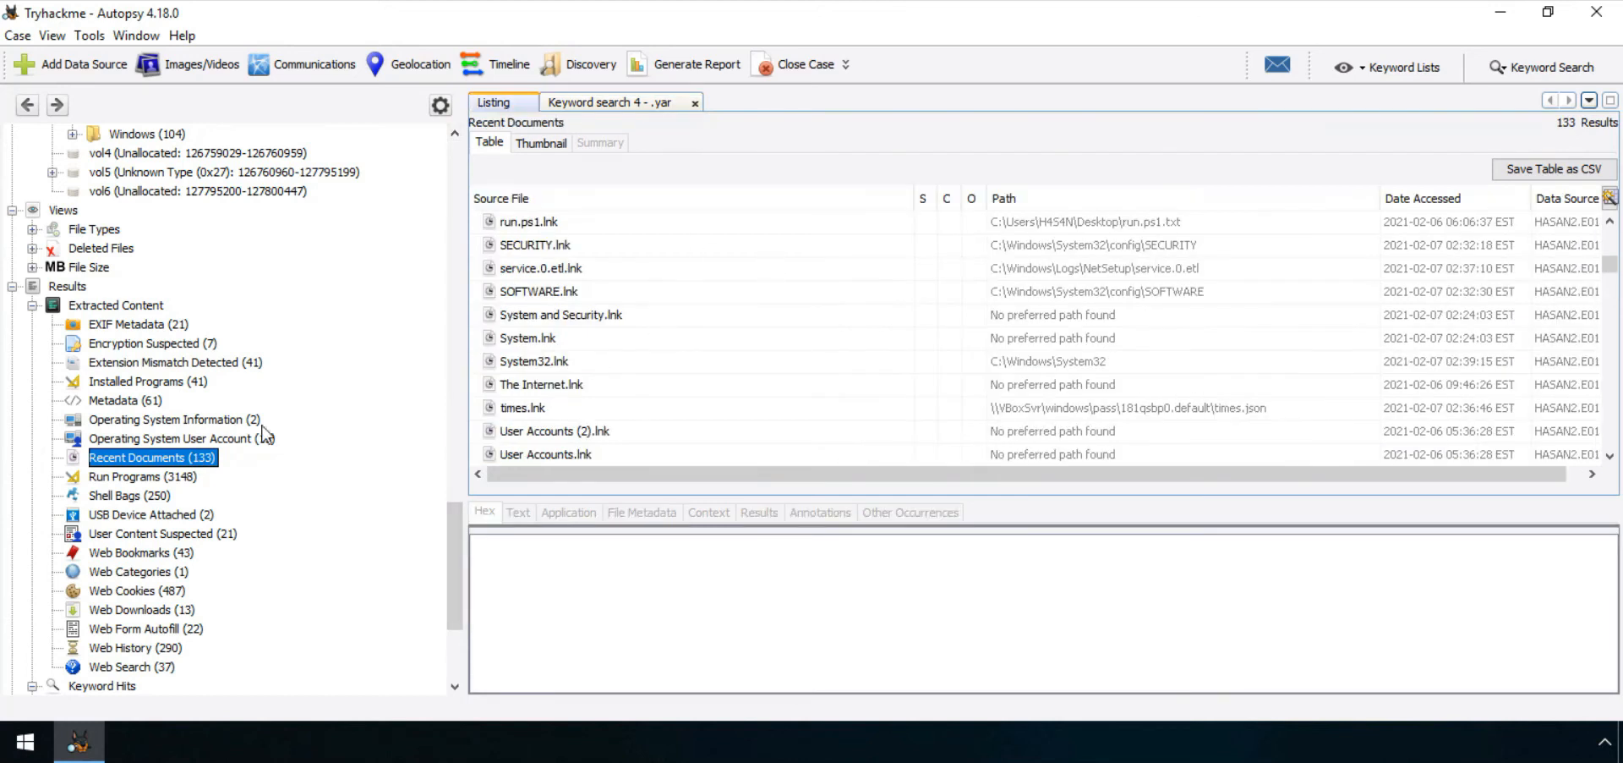
pyautogui.click(1609, 456)
pyautogui.click(1609, 456)
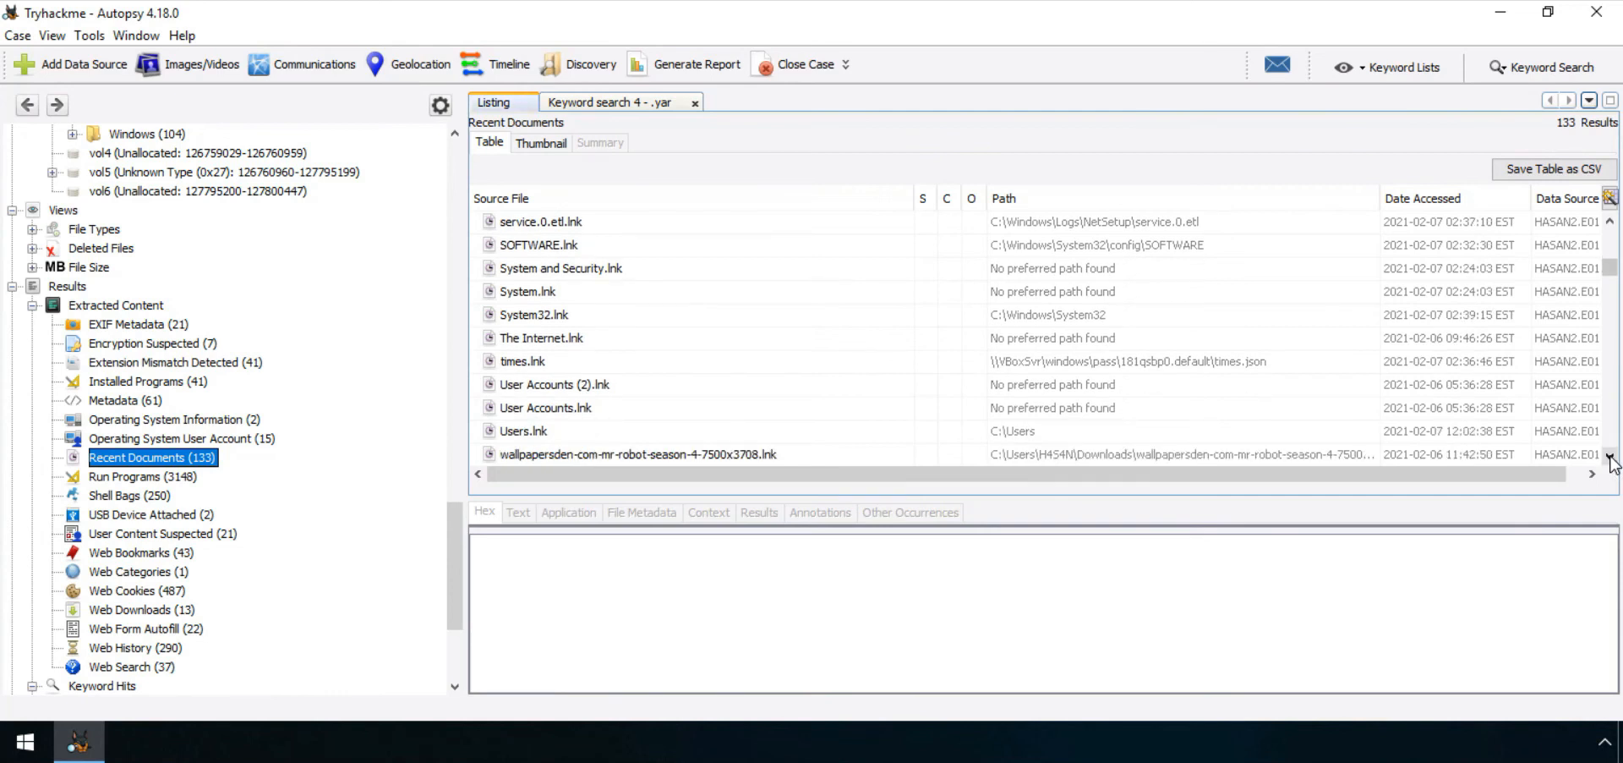
pyautogui.click(1609, 457)
pyautogui.click(1610, 457)
pyautogui.click(1609, 457)
pyautogui.click(1609, 457)
pyautogui.click(1610, 456)
pyautogui.click(1610, 456)
pyautogui.click(1609, 457)
pyautogui.click(1610, 457)
pyautogui.click(1610, 457)
pyautogui.click(1610, 457)
pyautogui.click(1610, 456)
pyautogui.click(1609, 456)
pyautogui.click(1609, 456)
pyautogui.click(1610, 457)
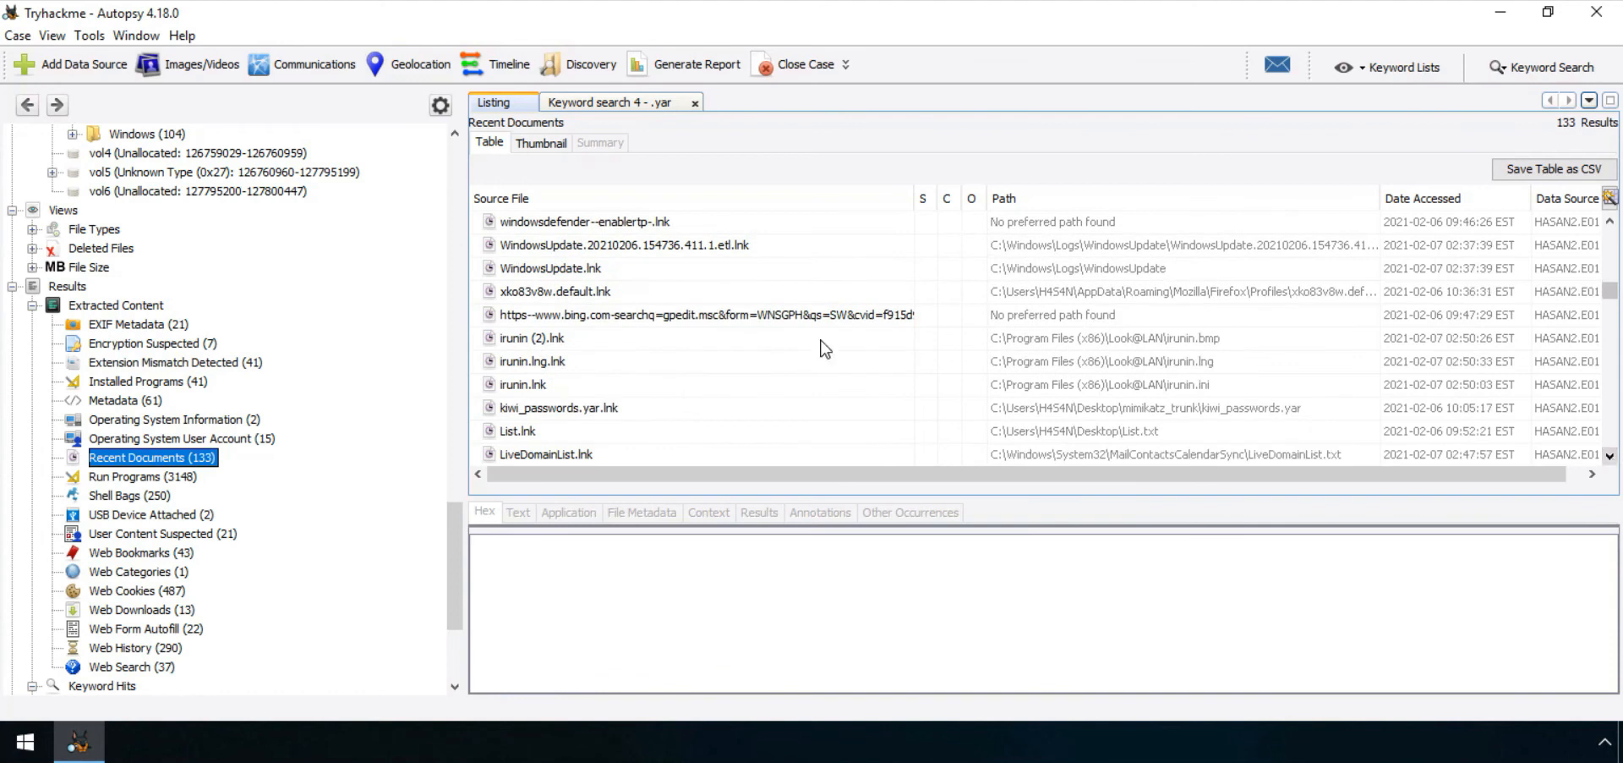
pyautogui.click(573, 409)
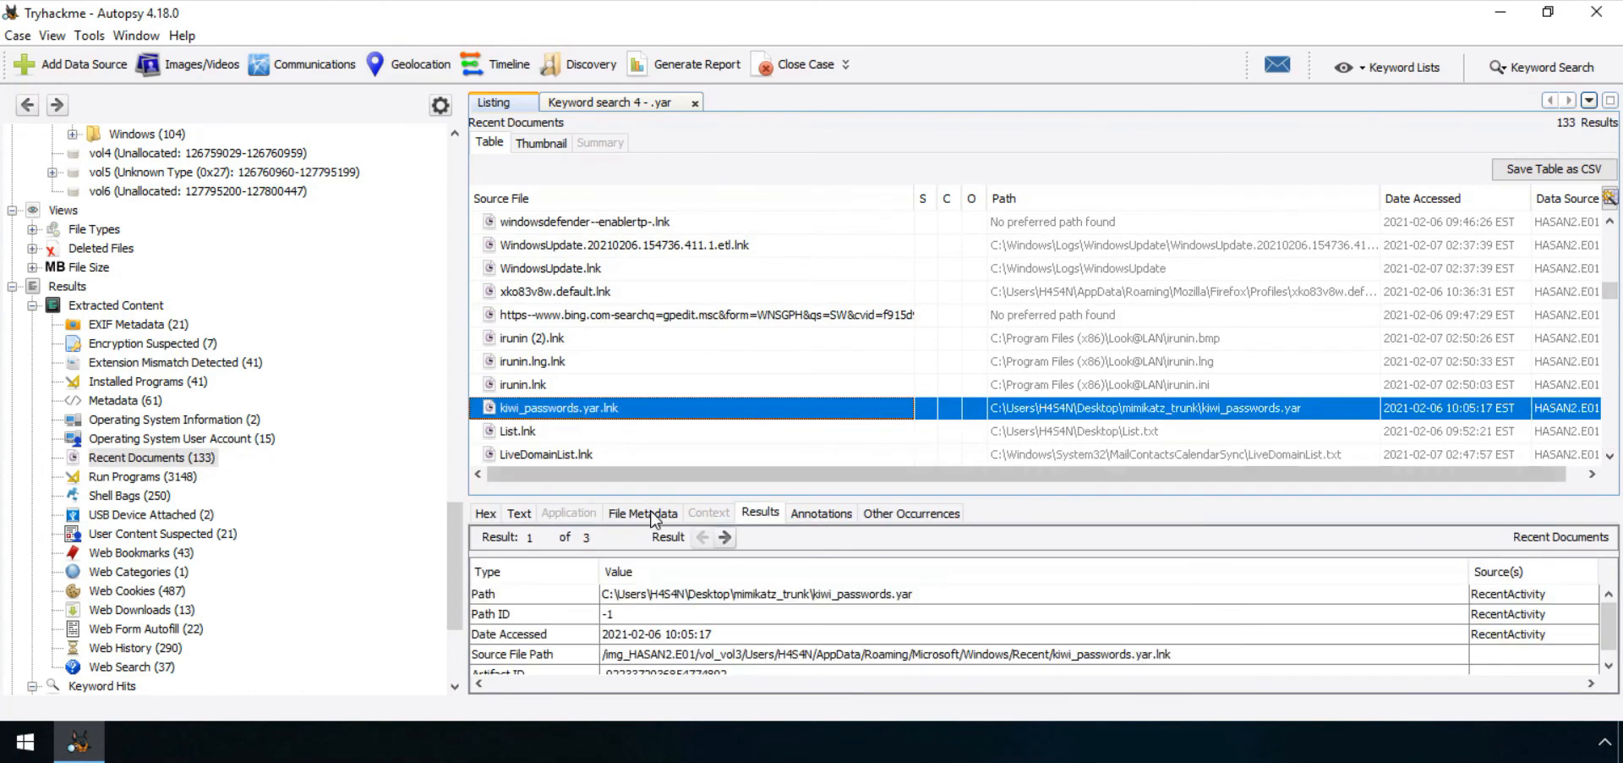
# - Read through the indexed text of the recent document kiwi_passwords.yar.lnk for an author entry
pyautogui.click(519, 514)
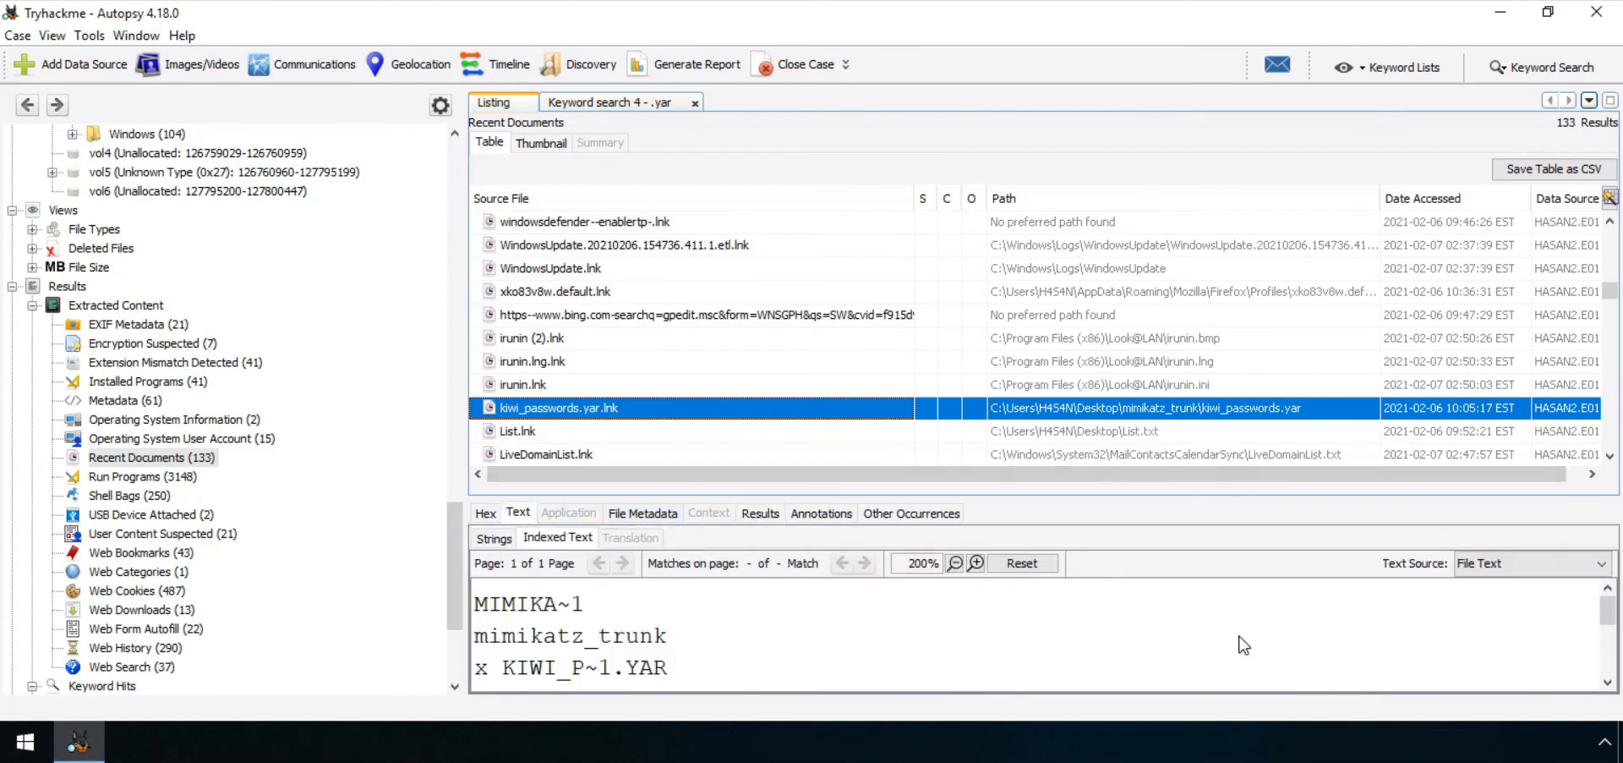
pyautogui.click(1607, 682)
pyautogui.click(1607, 681)
pyautogui.click(1608, 681)
pyautogui.click(1607, 682)
pyautogui.click(1607, 682)
pyautogui.click(1607, 682)
pyautogui.click(1607, 682)
pyautogui.click(1607, 682)
pyautogui.click(1607, 682)
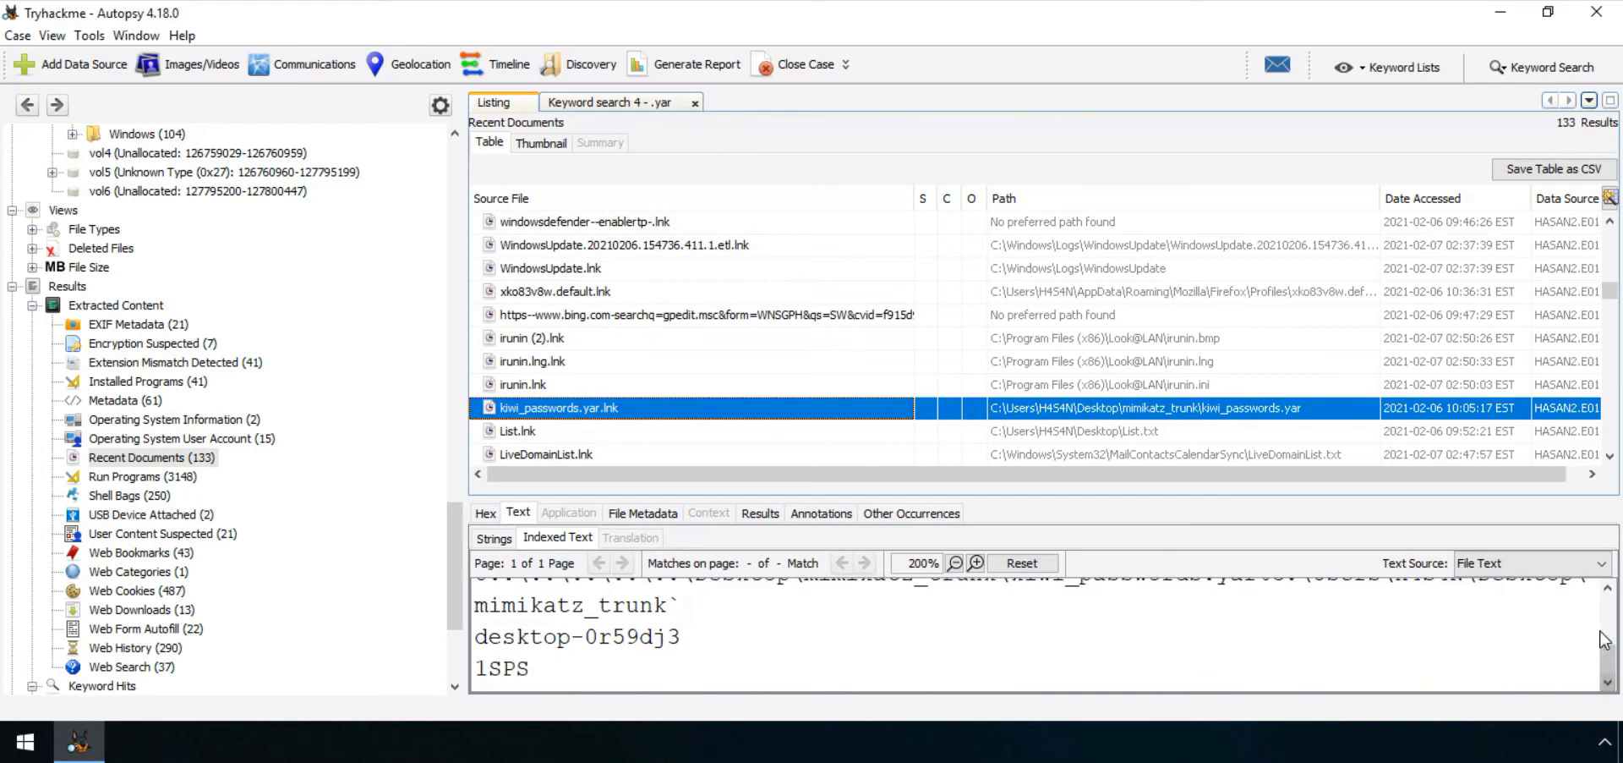
pyautogui.moveTo(1606, 652); pyautogui.dragTo(1607, 610)
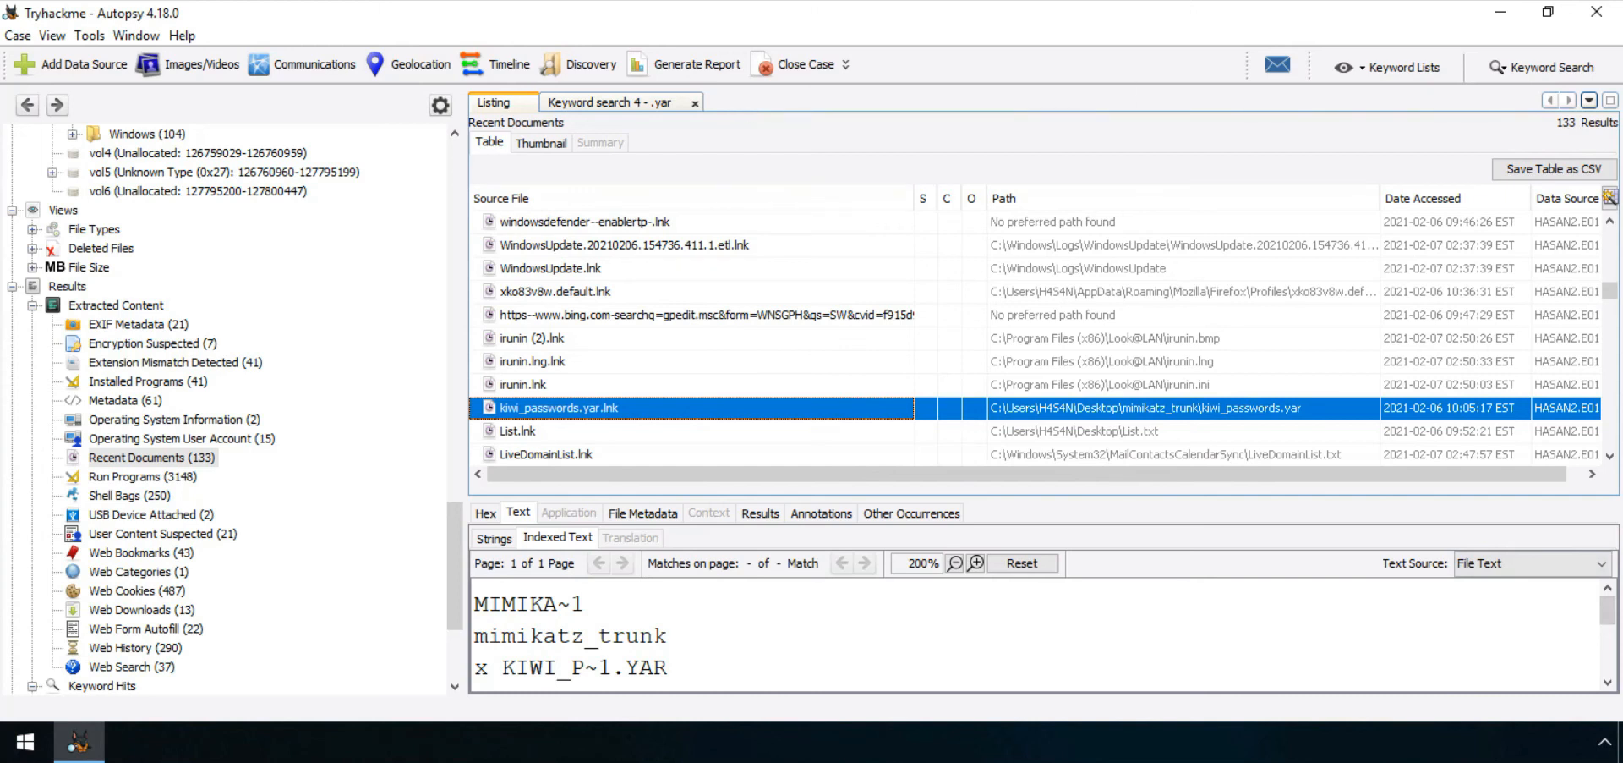
# - Switch to VirusTotal's YARA page and examine the silent_banker example, noting the keyword that opens the rule
pyautogui.click(1529, 71)
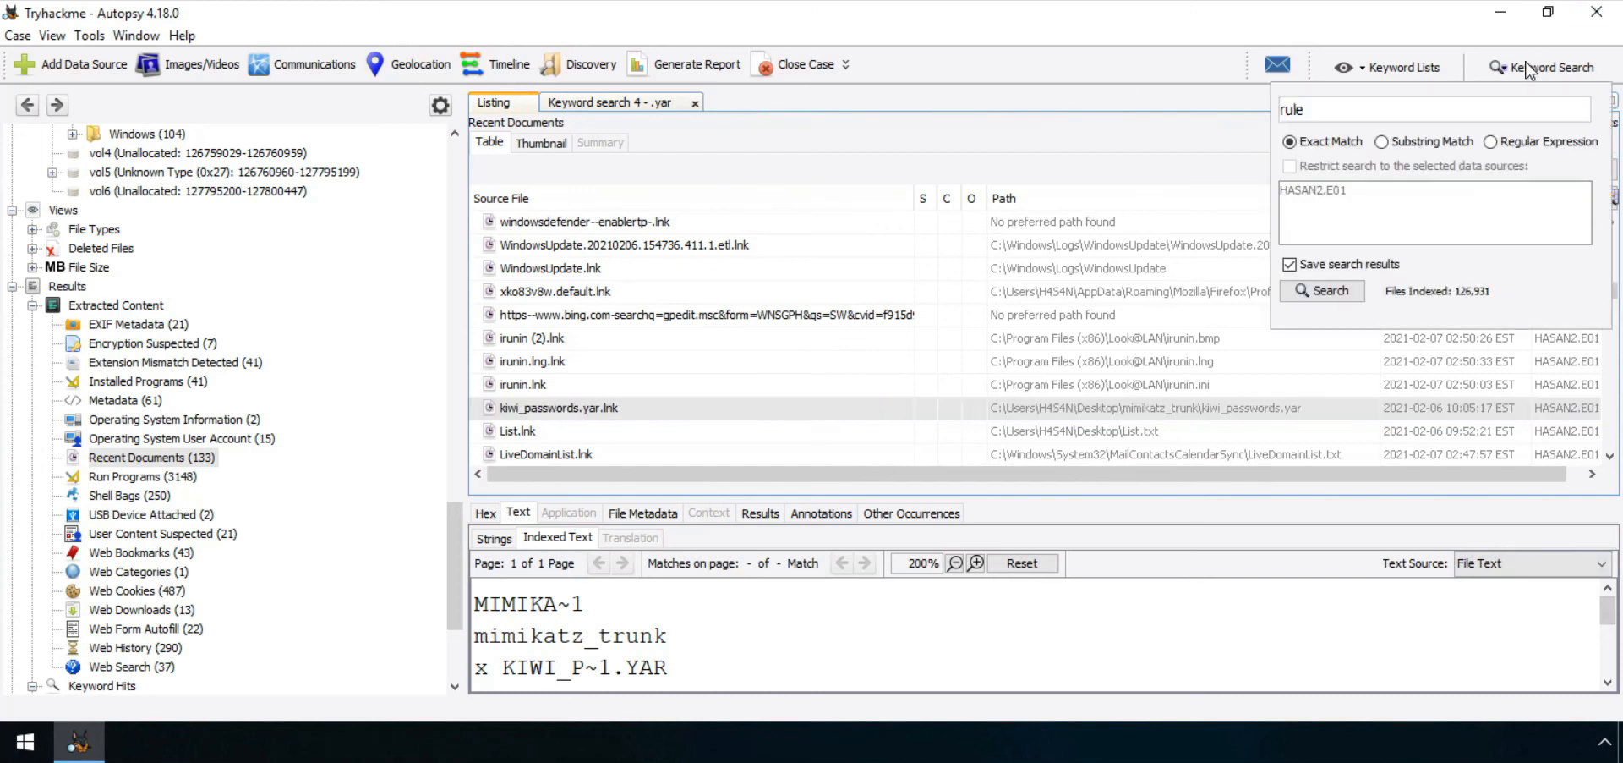
pyautogui.click(1528, 71)
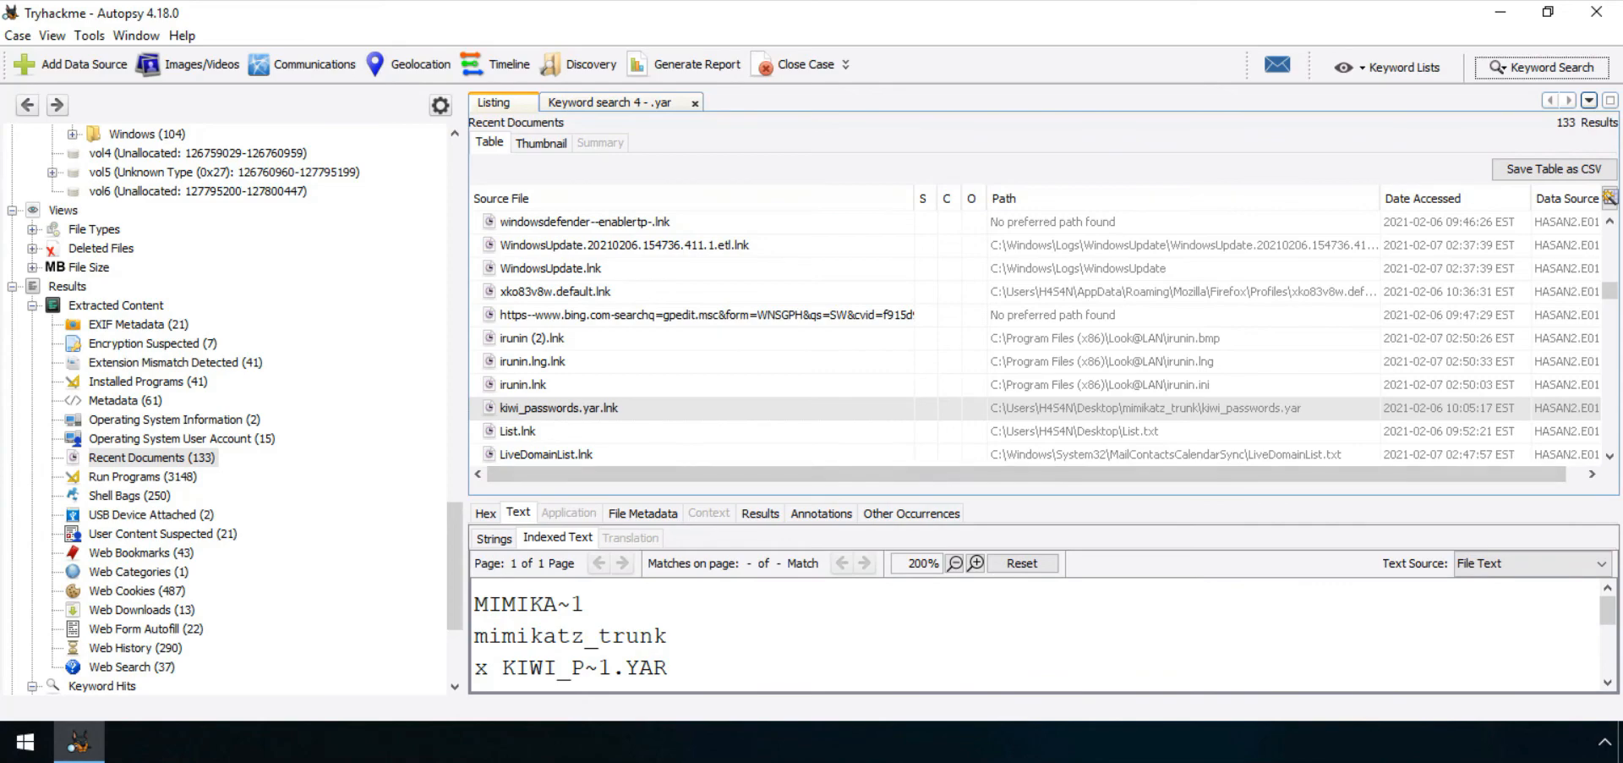
pyautogui.moveTo(755, 734)
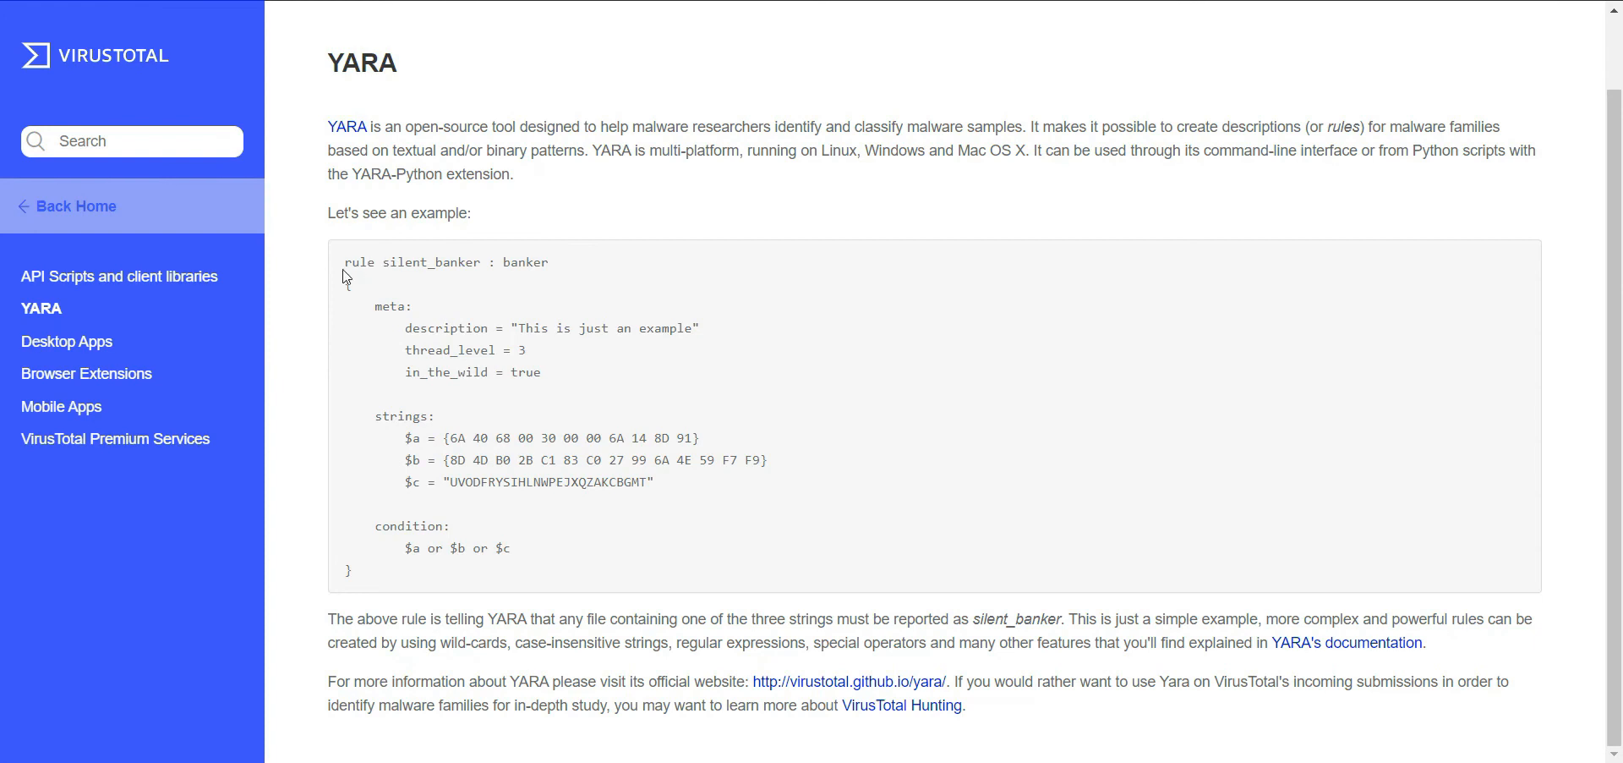
pyautogui.moveTo(344, 258); pyautogui.dragTo(392, 585)
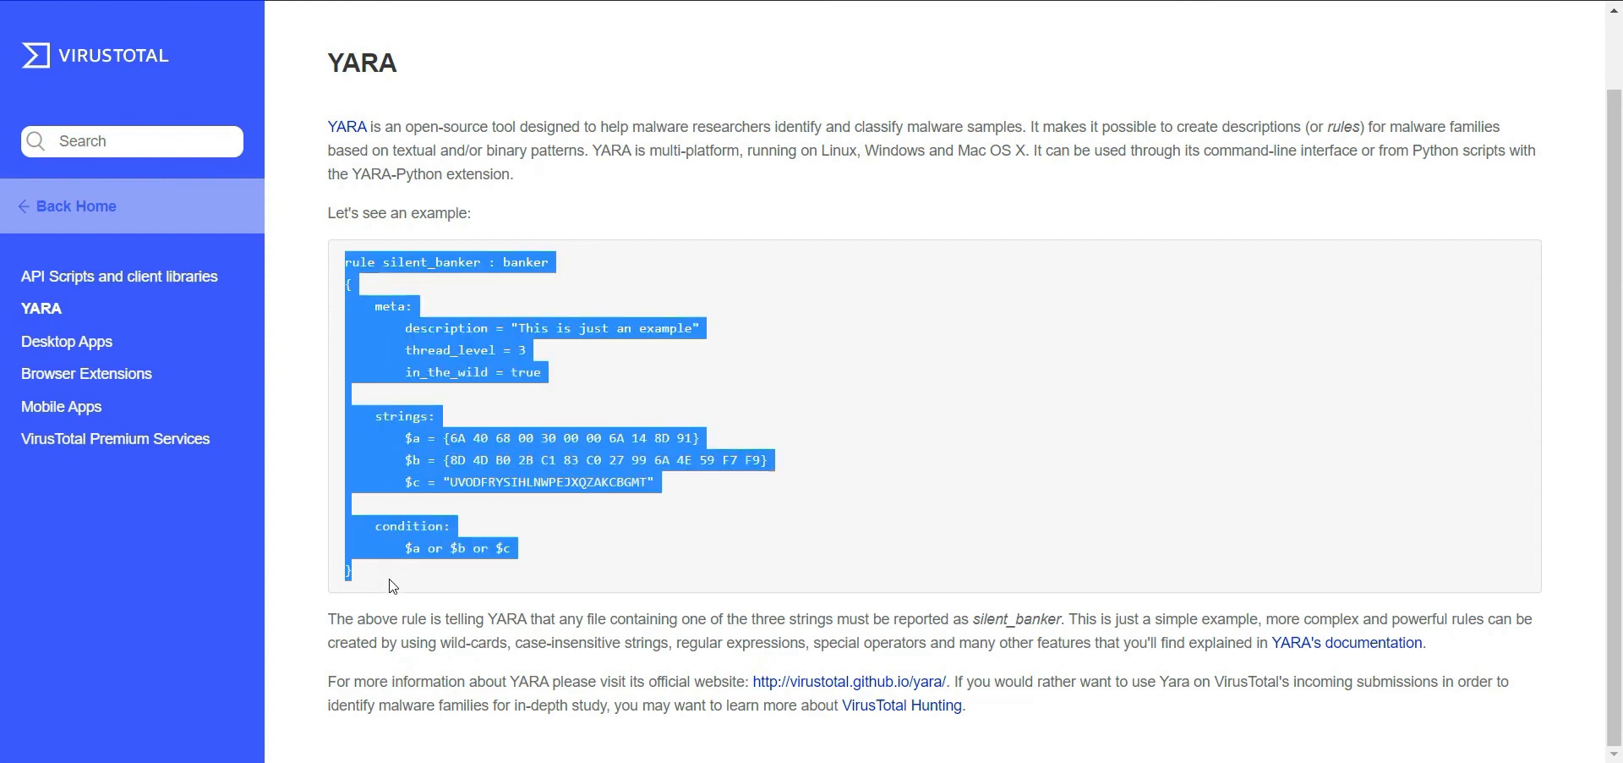
pyautogui.click(392, 583)
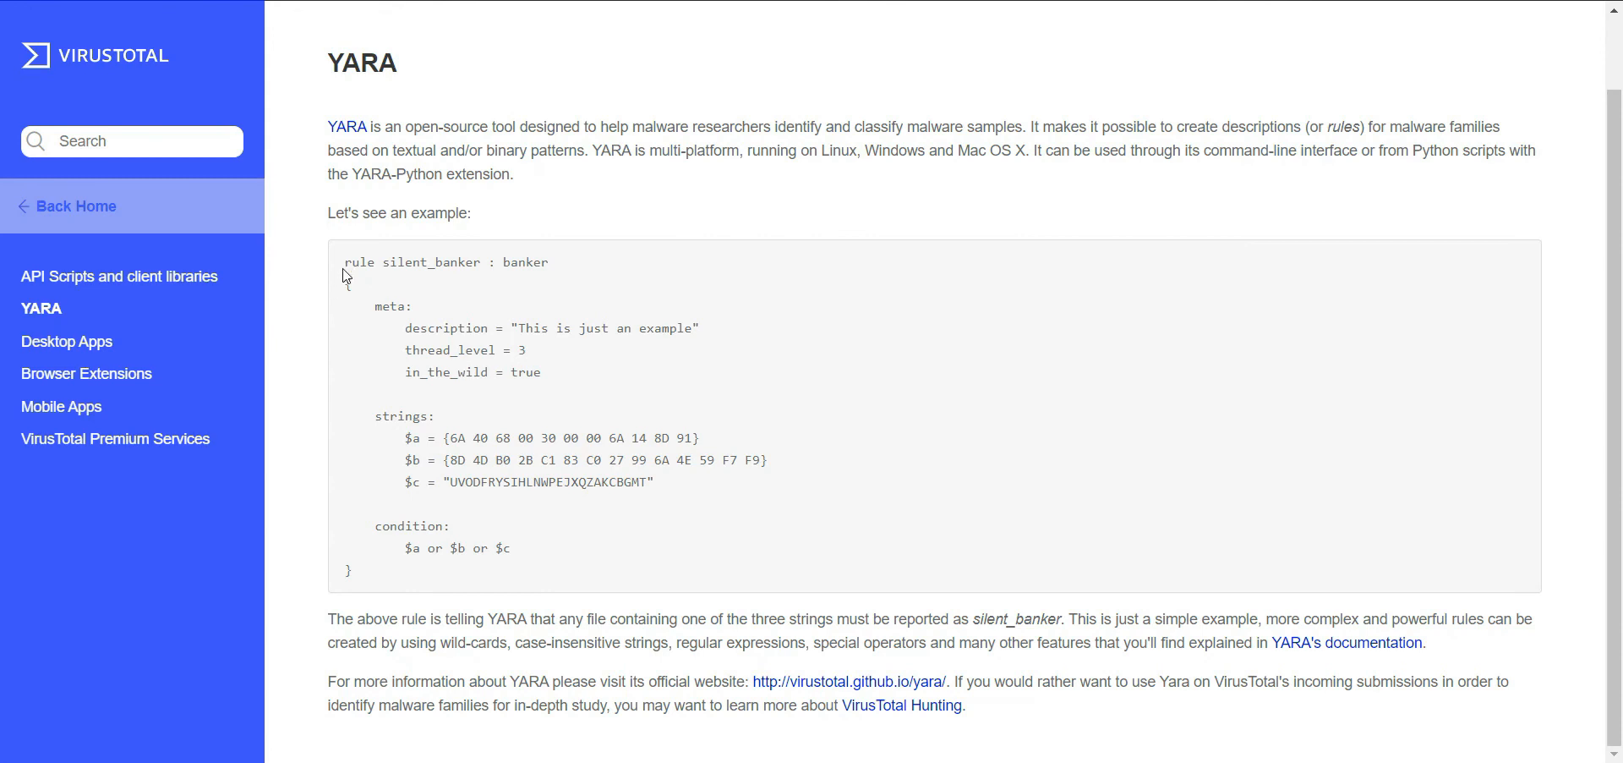
pyautogui.moveTo(344, 269); pyautogui.dragTo(374, 268)
pyautogui.click(702, 281)
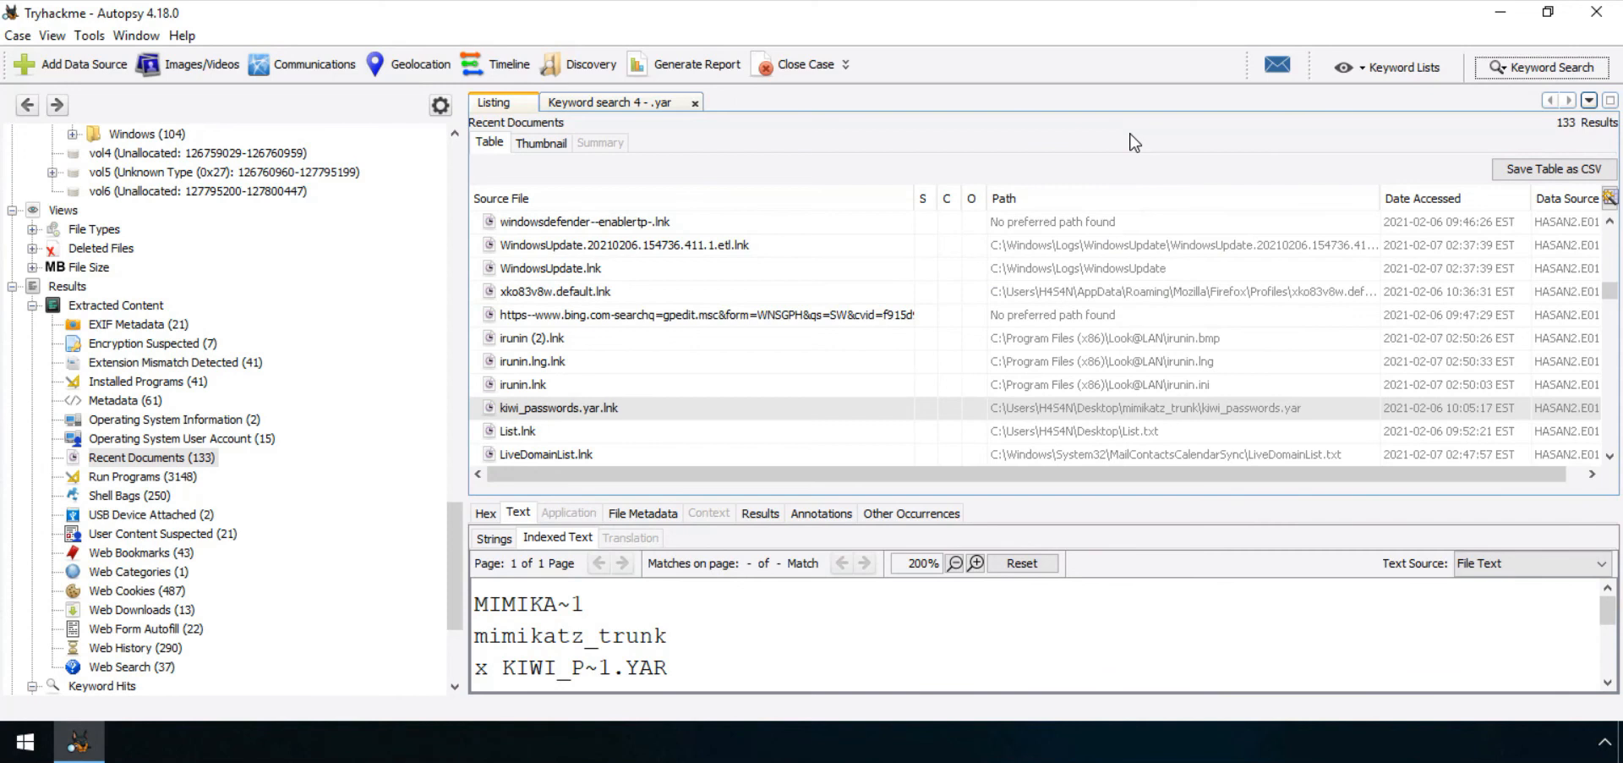
# - Switch back to Autopsy, run a saved exact-match keyword search for rule and select the kiwi_passwords.yar.lnk-slack hit
pyautogui.click(1495, 71)
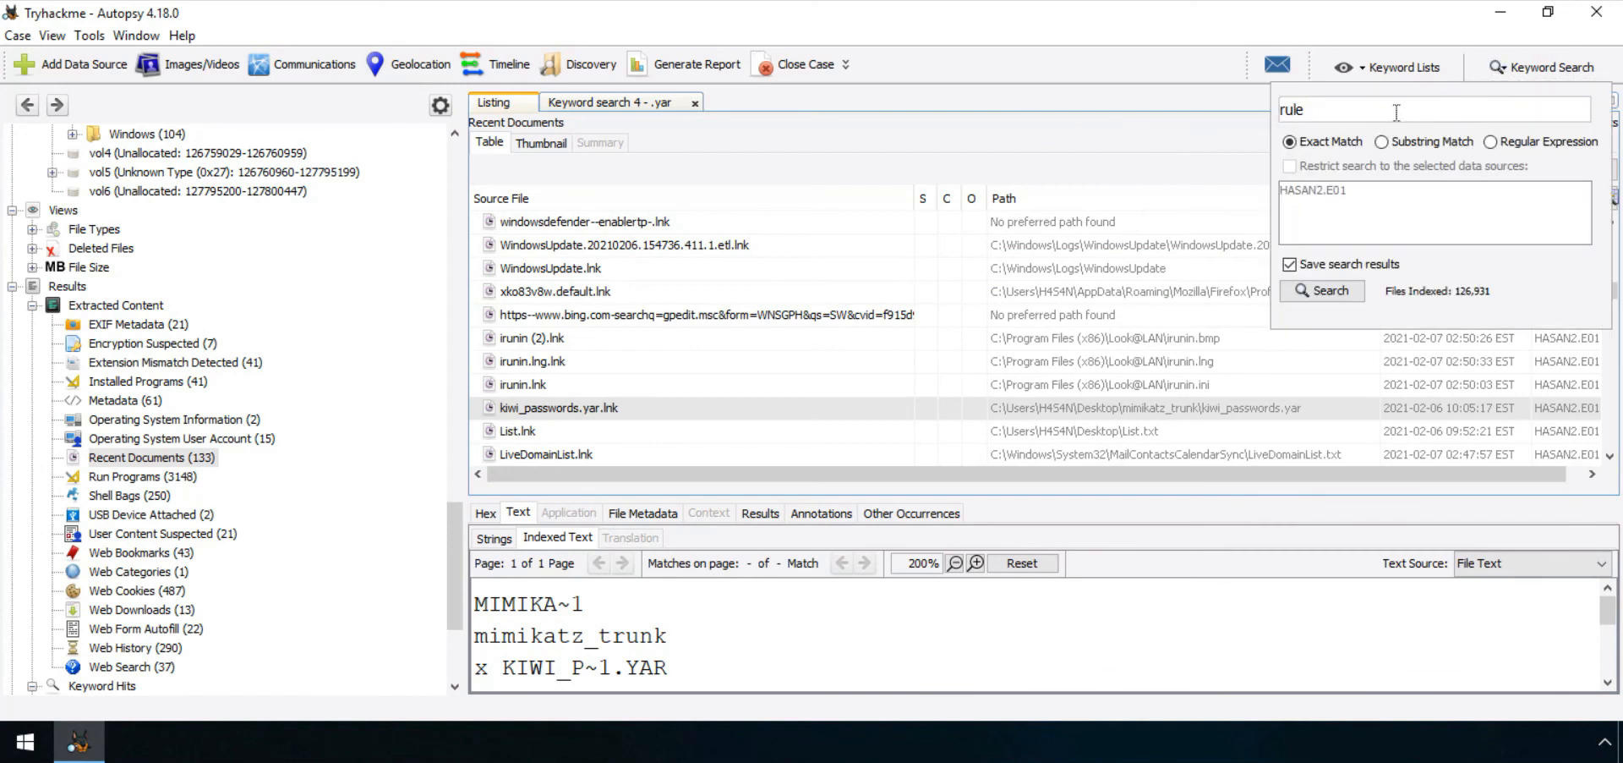
pyautogui.click(1325, 290)
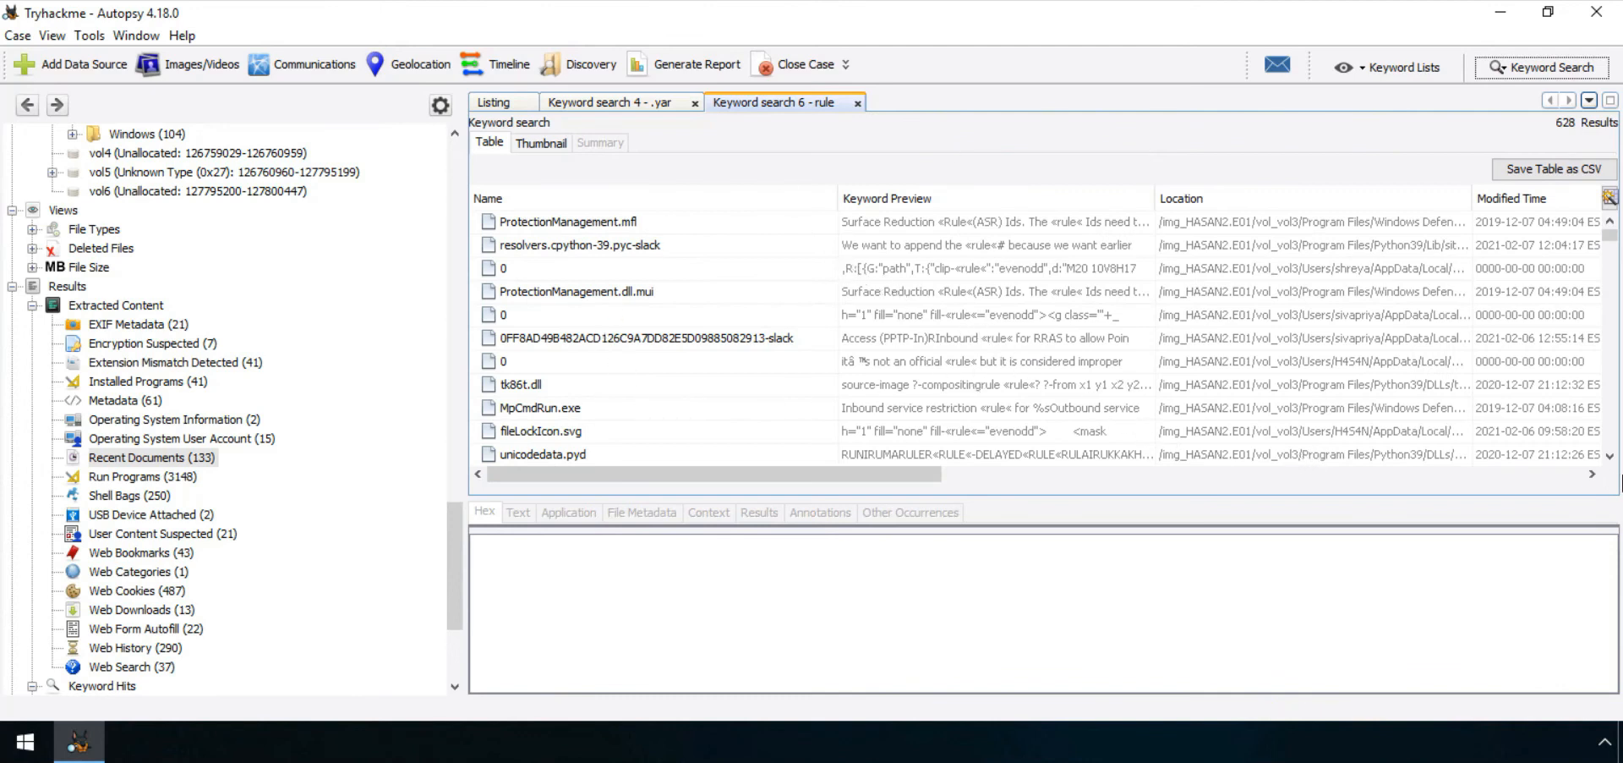
pyautogui.click(1608, 458)
pyautogui.click(1608, 458)
pyautogui.click(1607, 458)
pyautogui.click(1608, 457)
pyautogui.click(1608, 457)
pyautogui.click(1608, 458)
pyautogui.click(1607, 458)
pyautogui.click(1608, 457)
pyautogui.click(1608, 458)
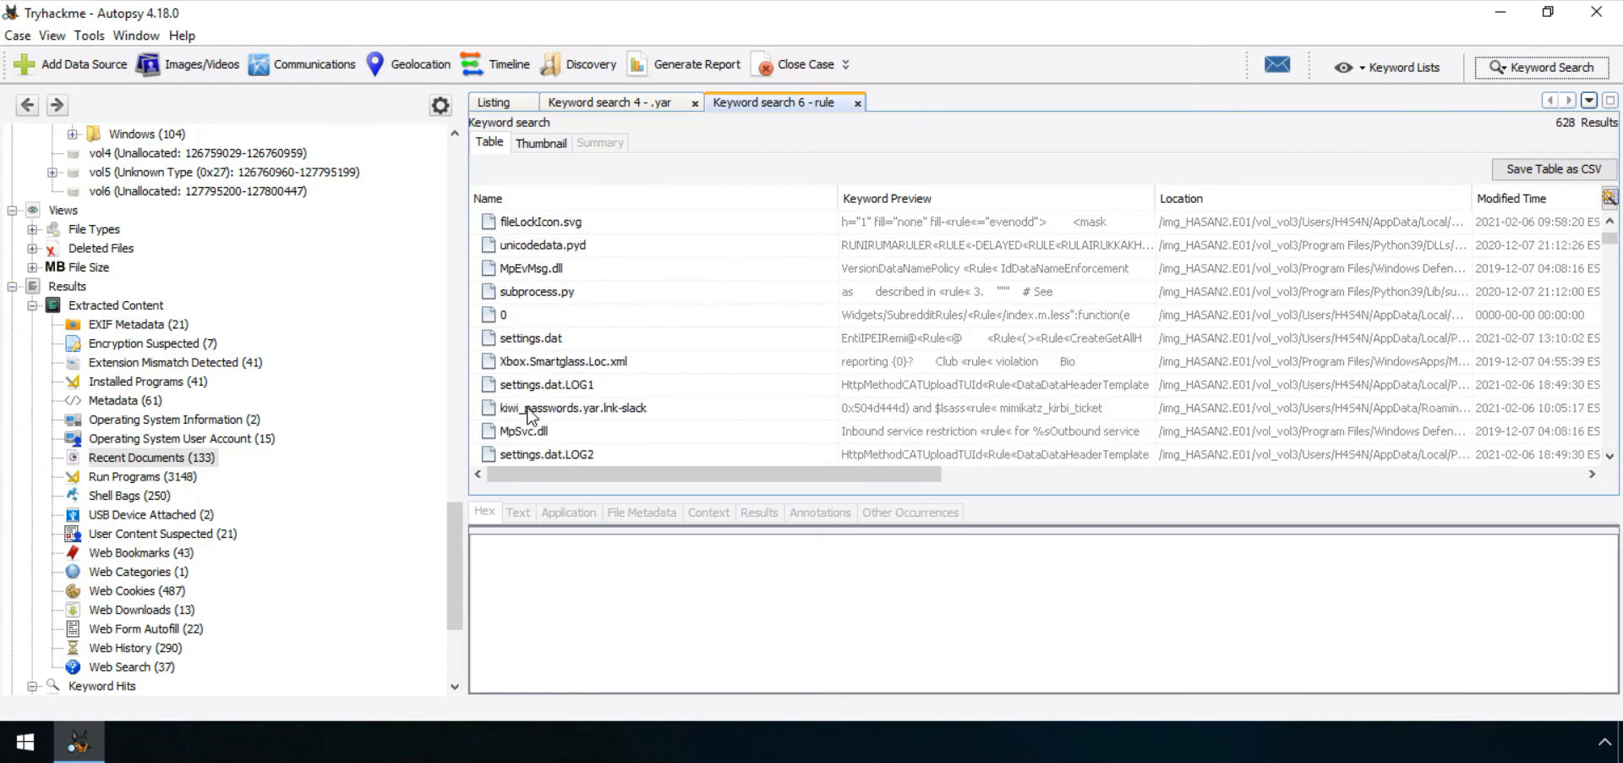
pyautogui.click(617, 407)
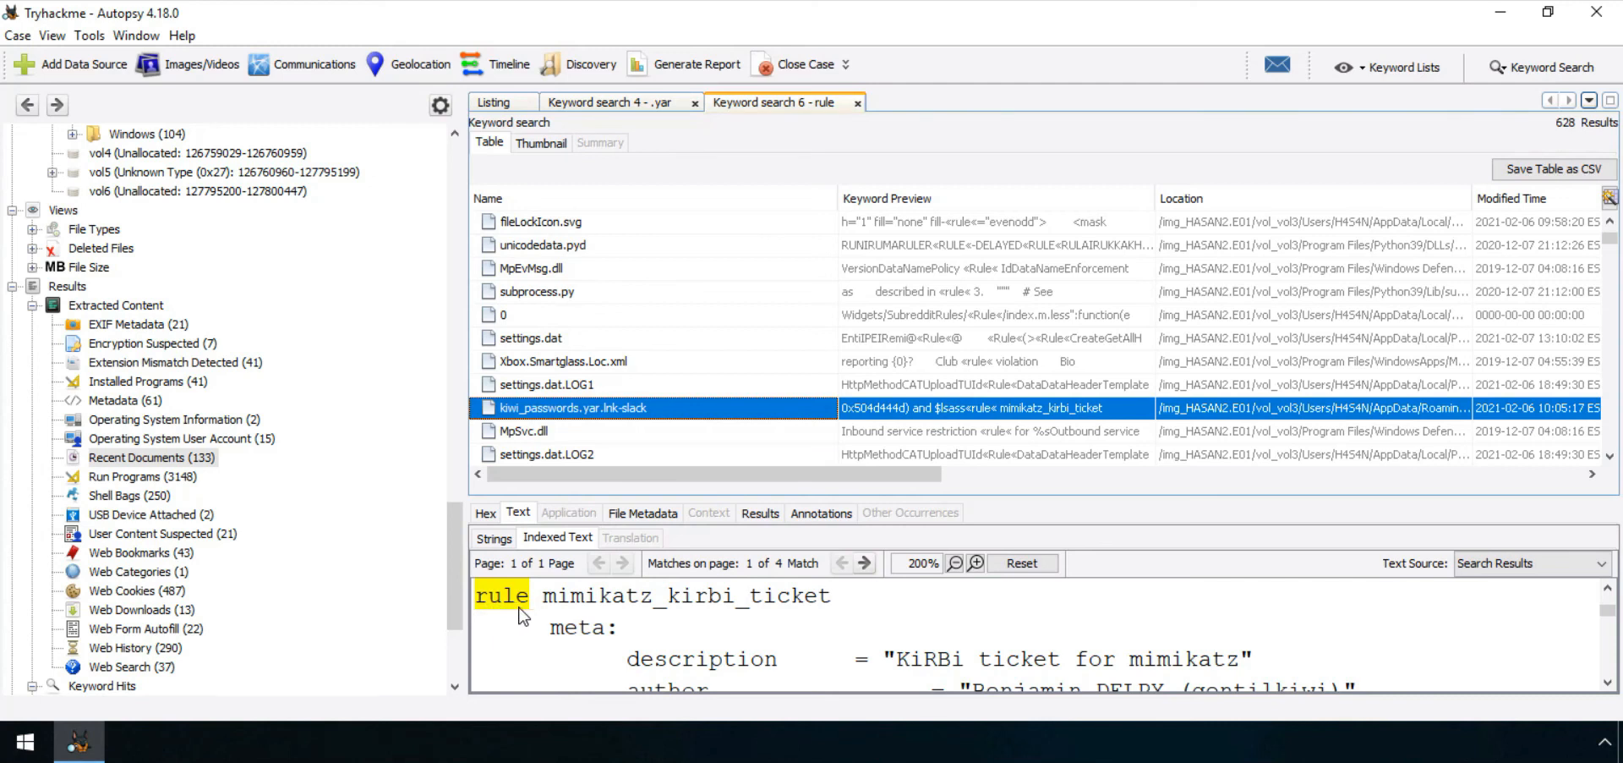
# - Find the mimikatz_kirbi_ticket rule's author line in the indexed text and highlight the author value
pyautogui.click(546, 609)
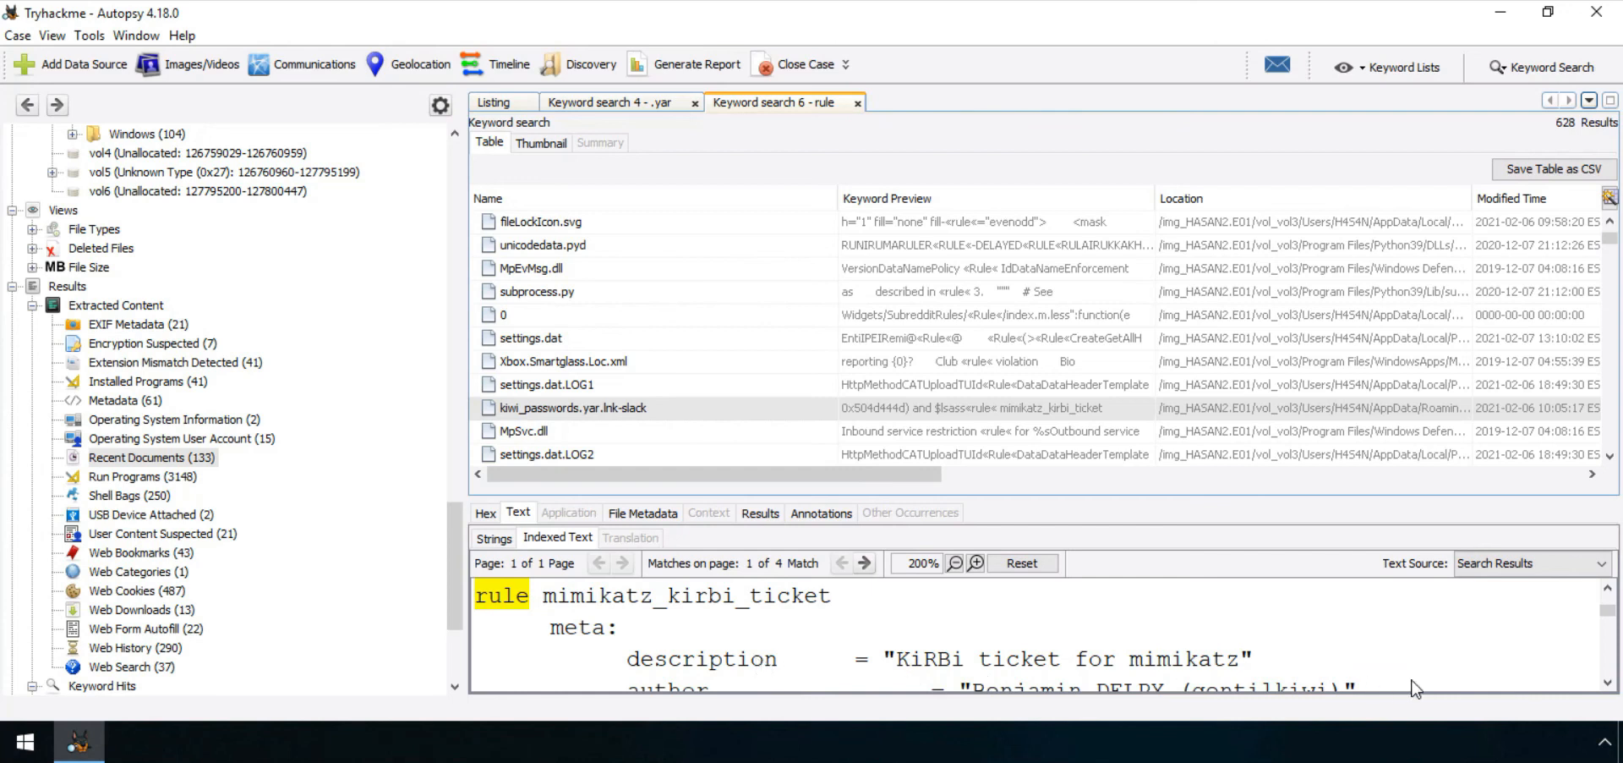
pyautogui.click(1607, 681)
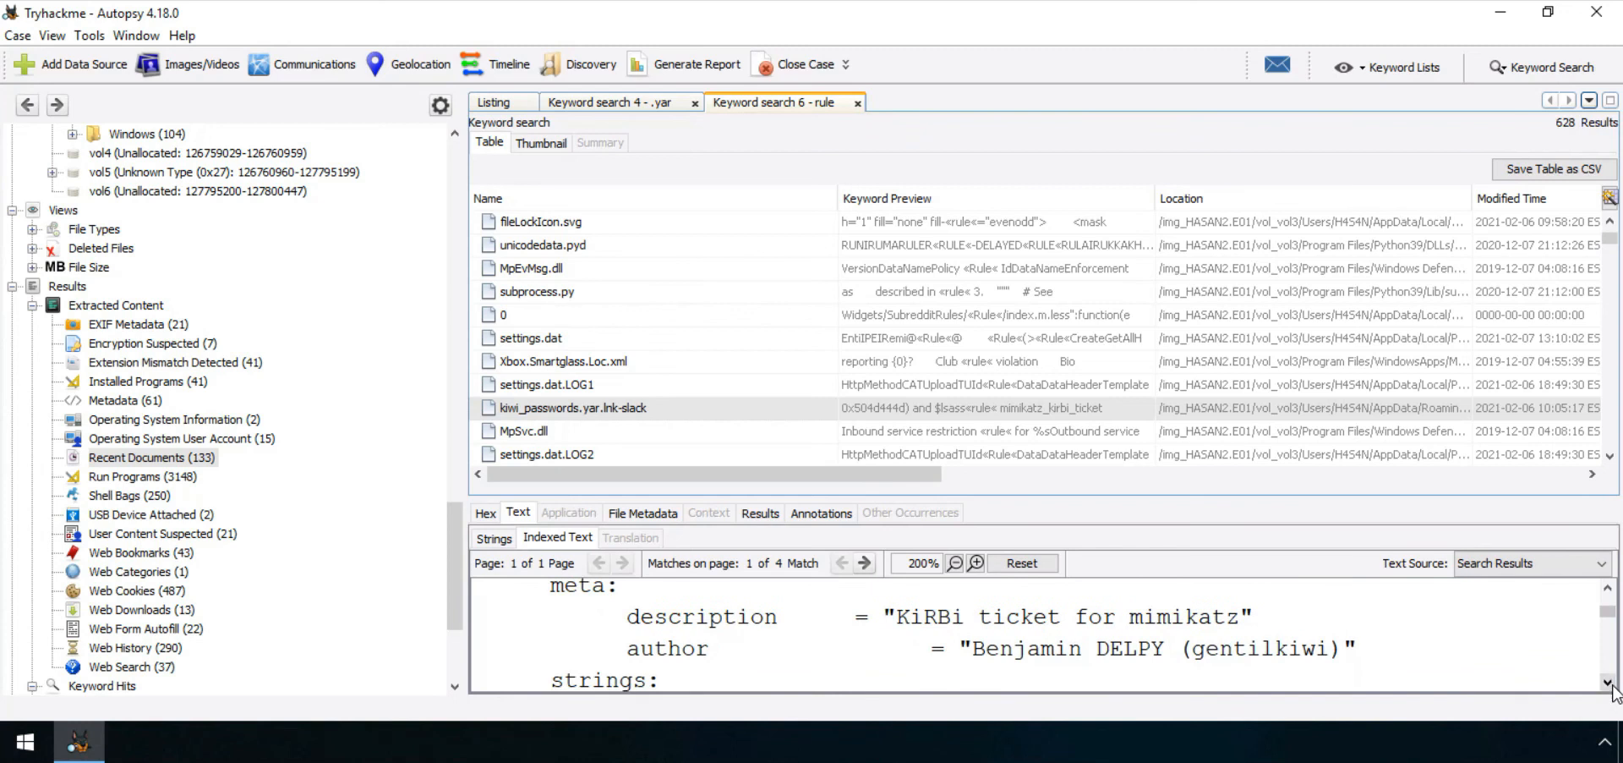
pyautogui.moveTo(640, 638); pyautogui.dragTo(710, 649)
pyautogui.moveTo(974, 648); pyautogui.dragTo(1343, 648)
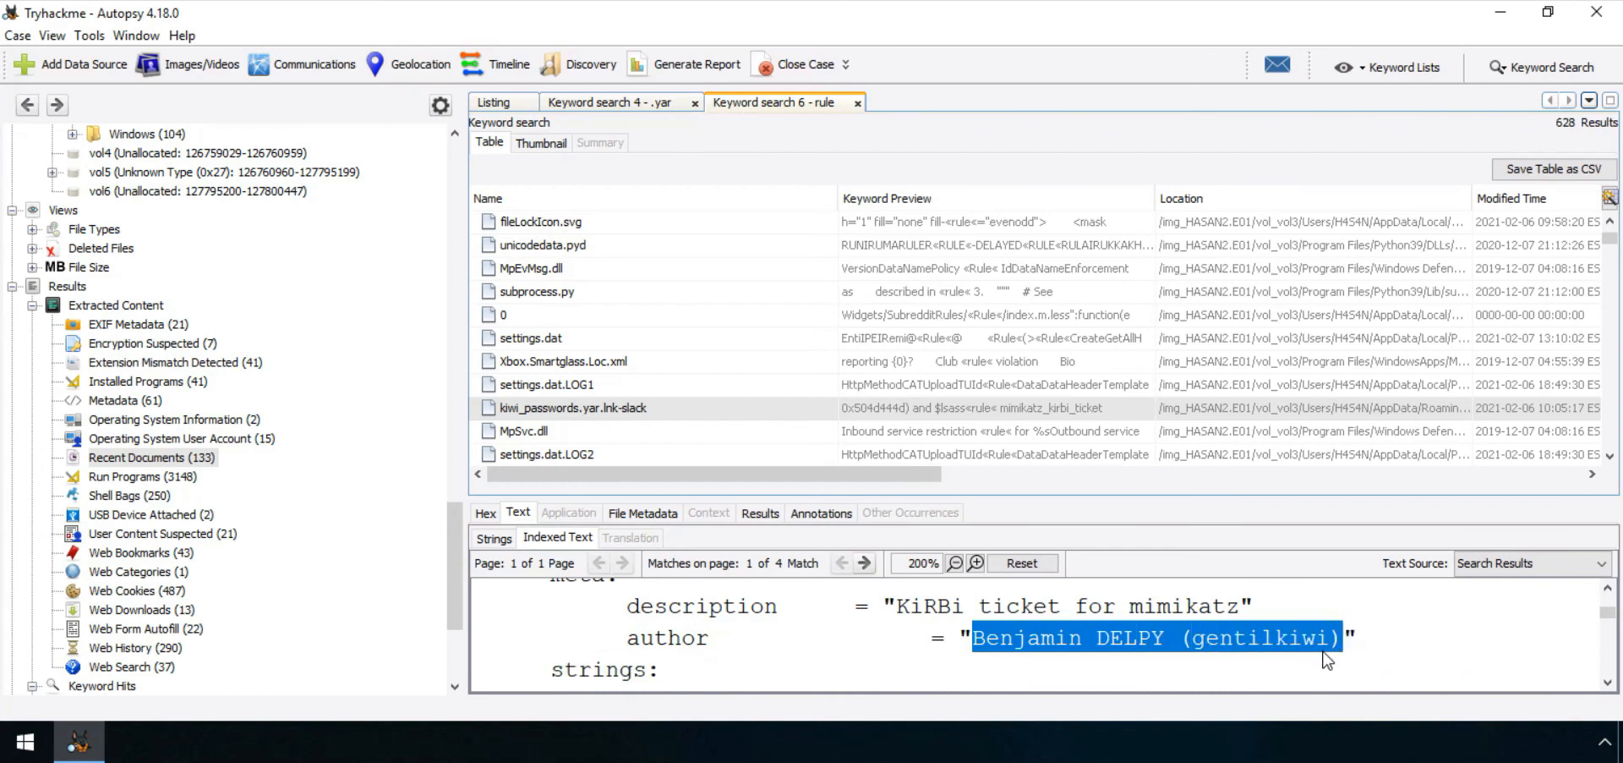
# - Switch to the TryHackMe room and submit the YARA rule author's full name with the handle in parentheses as the author answer
pyautogui.hotkey('alt', 'Tab')
pyautogui.click(413, 459)
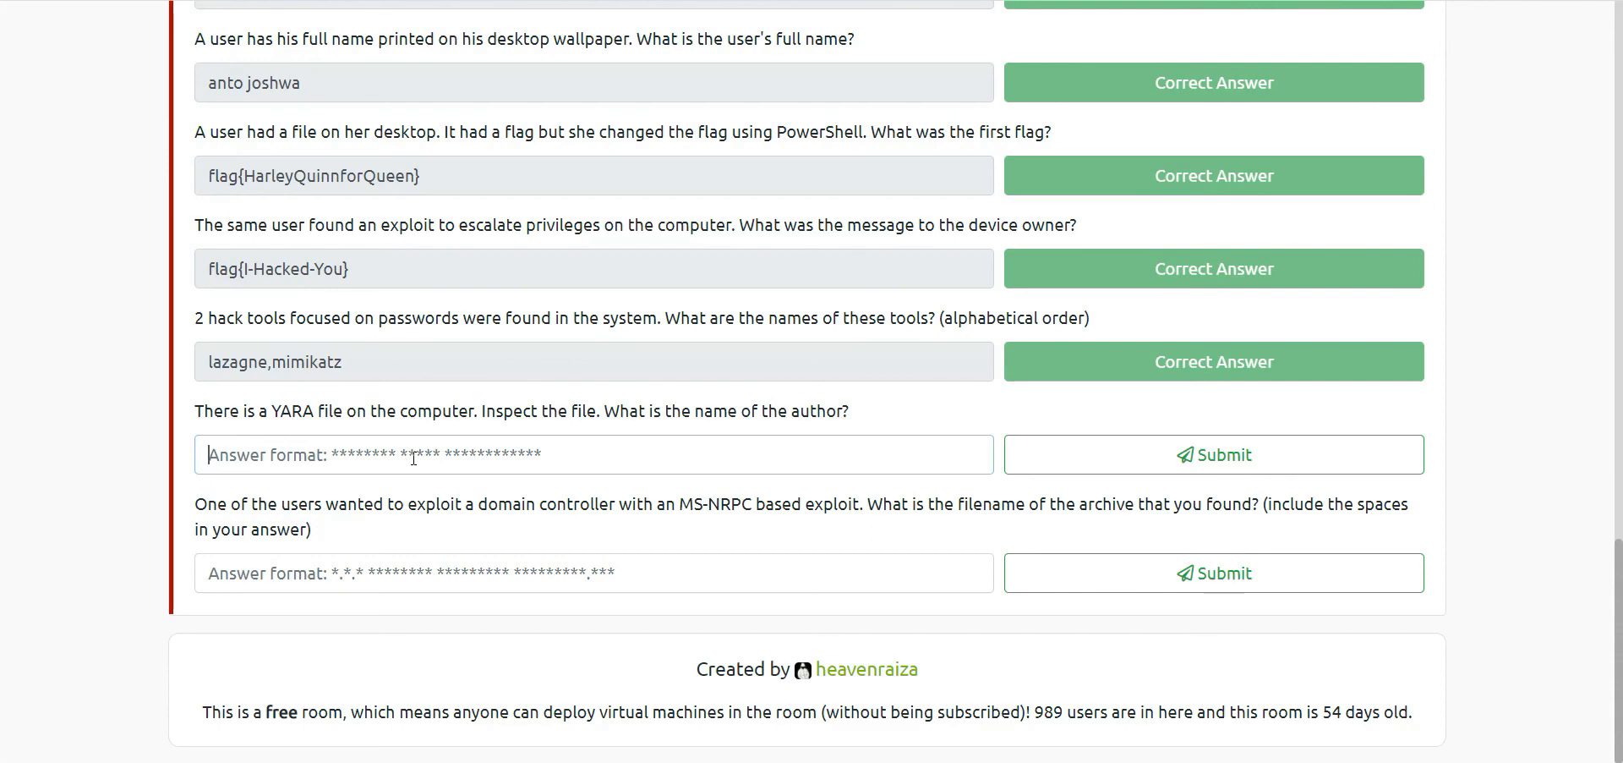
pyautogui.hotkey('alt', 'Tab')
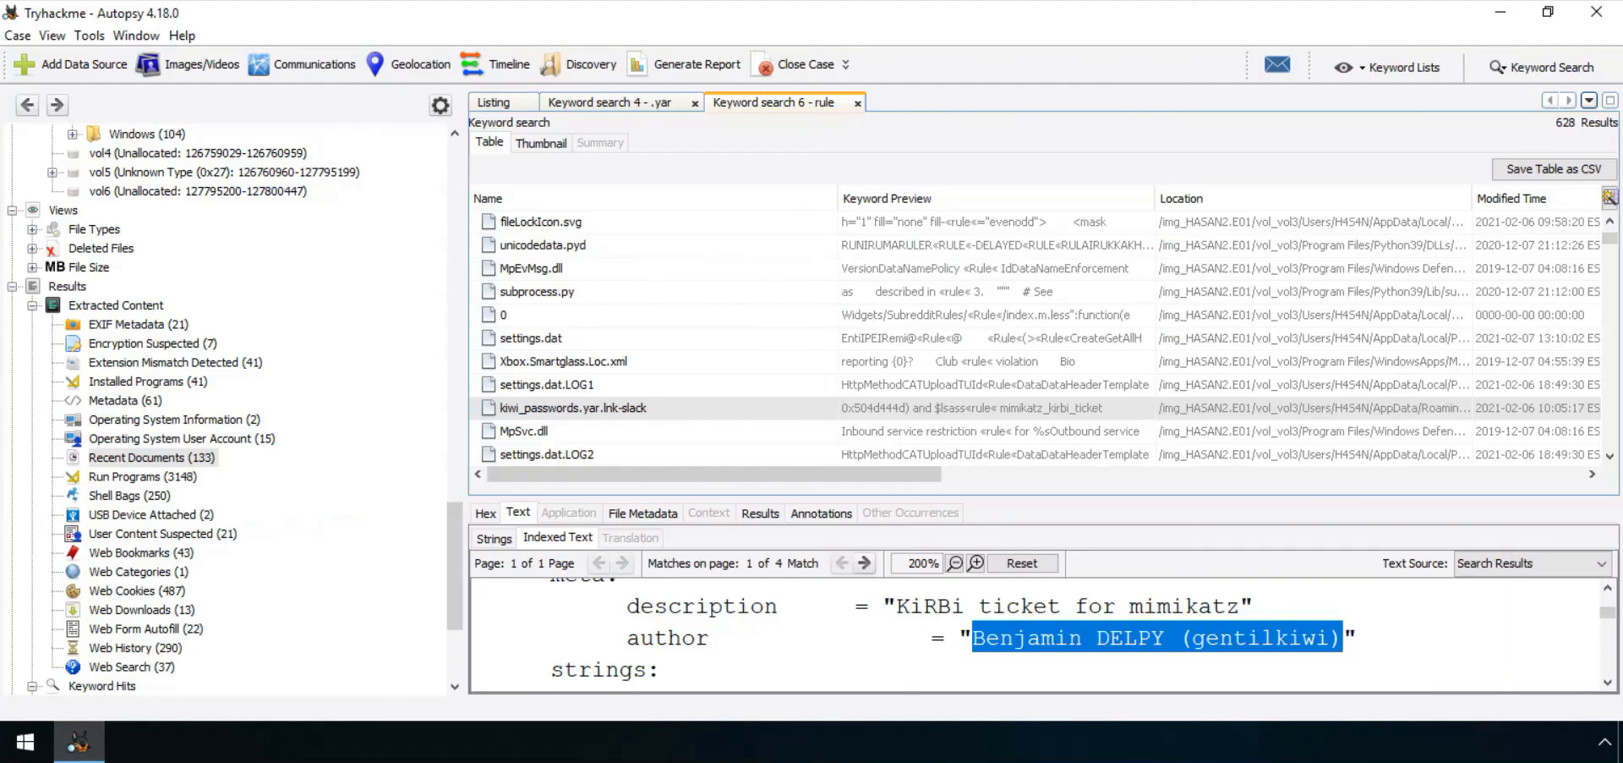
pyautogui.hotkey('alt', 'Tab')
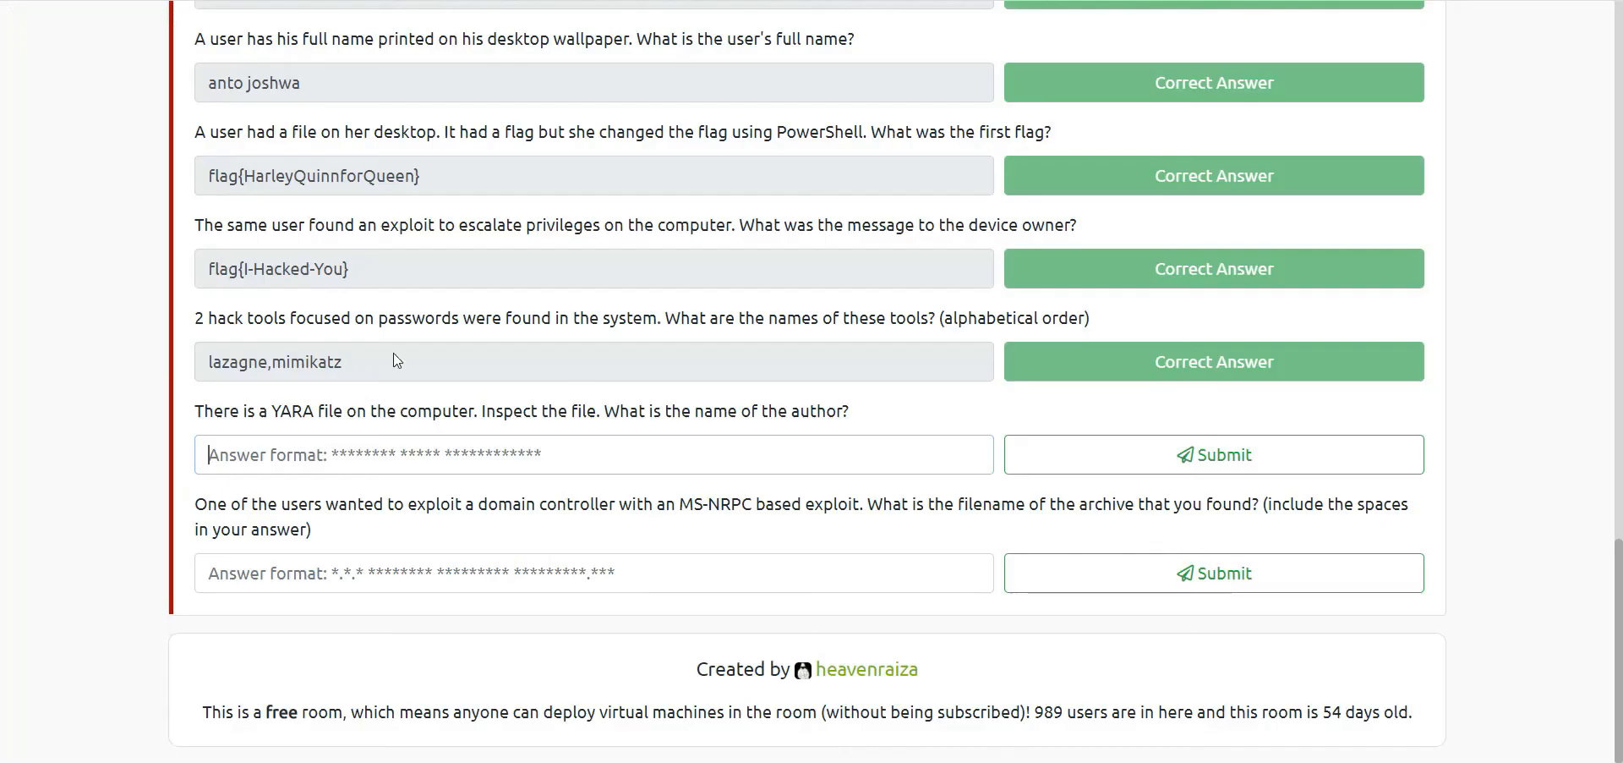
pyautogui.write('Benjamin')
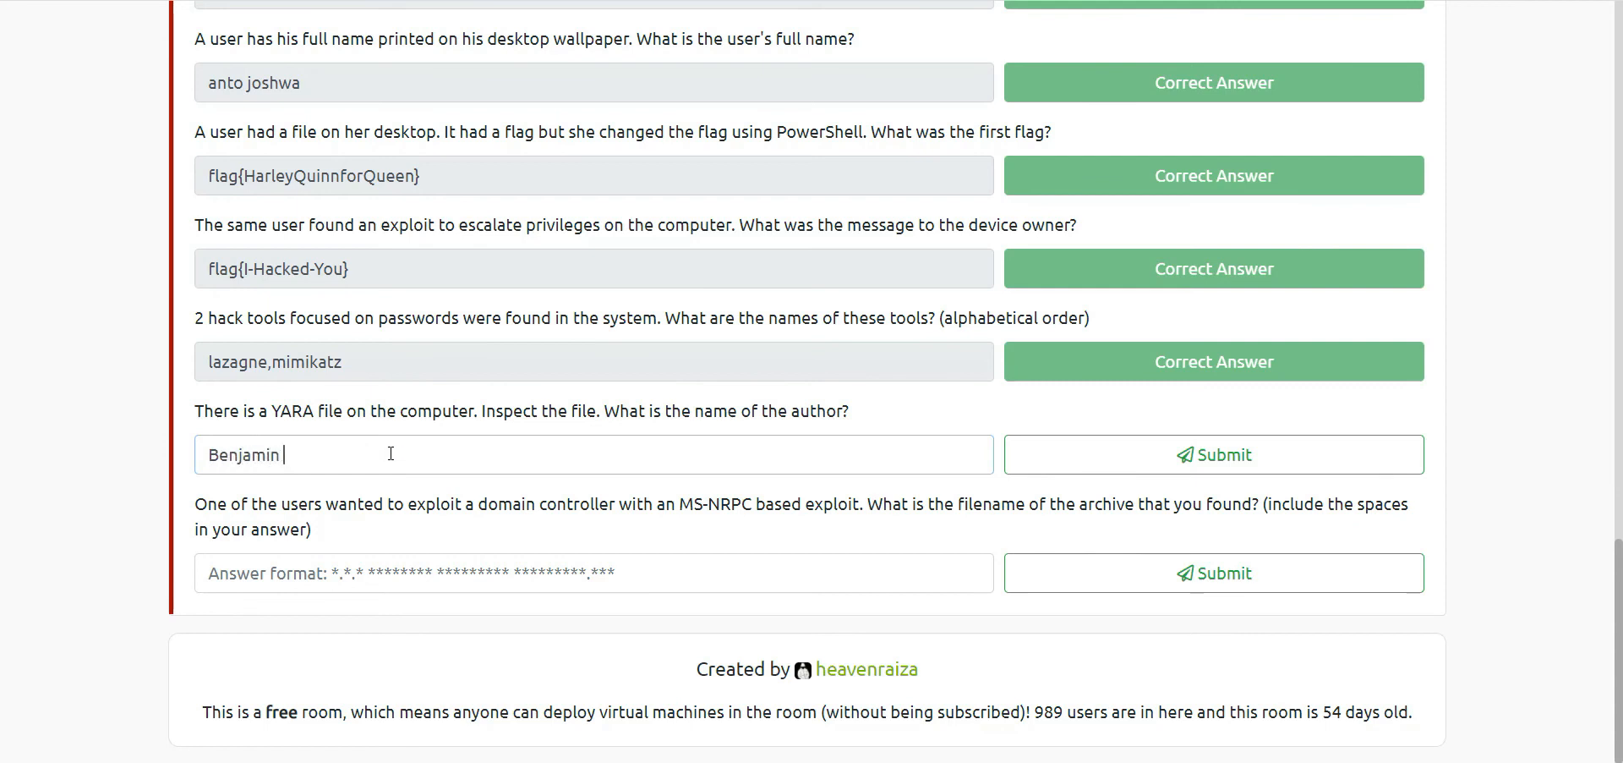
pyautogui.hotkey('alt', 'Tab')
pyautogui.hotkey('alt', 'Tab')
pyautogui.write('DELPY ()')
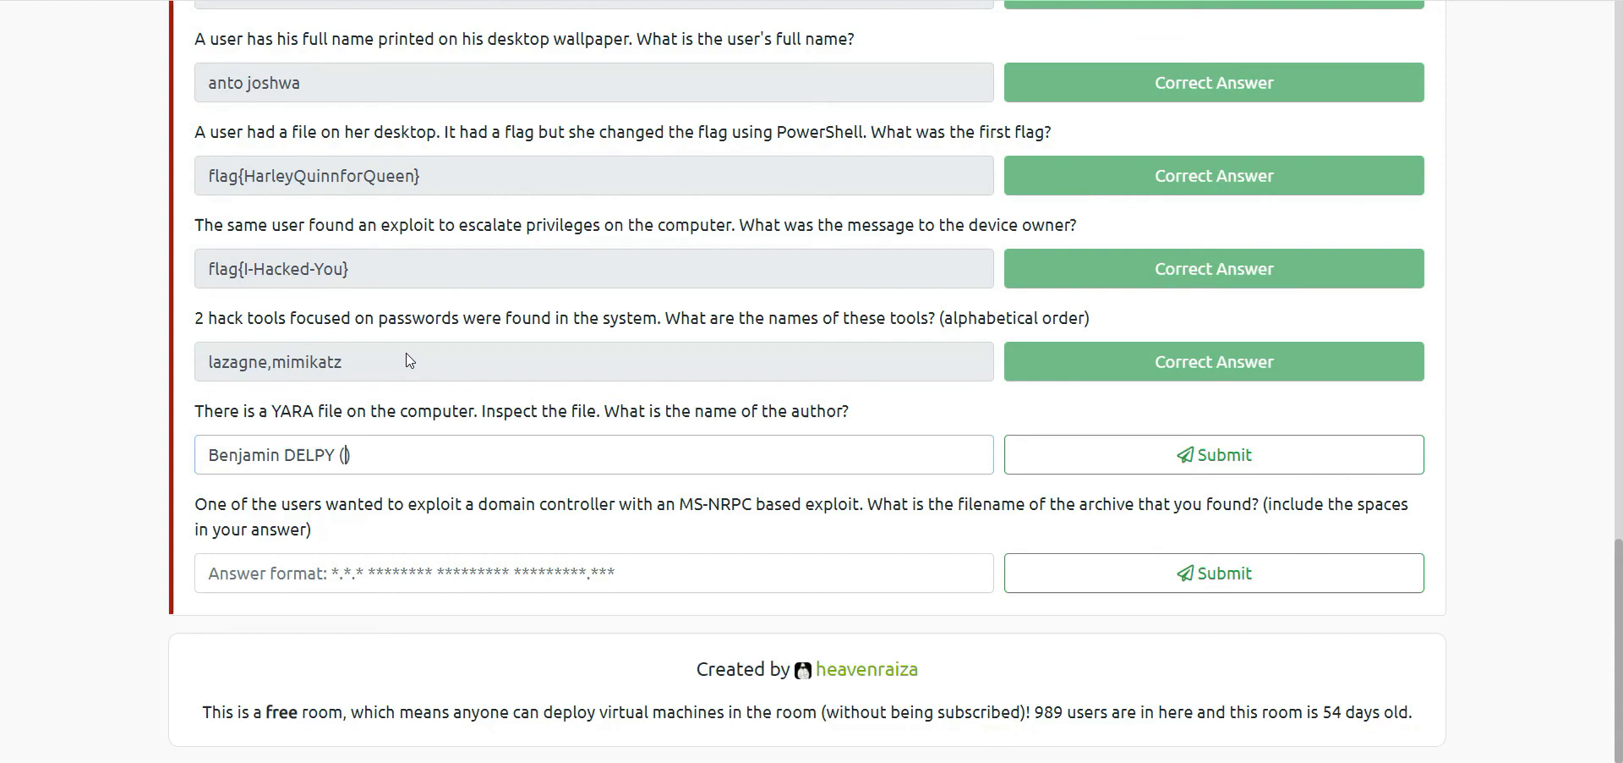
pyautogui.hotkey('alt', 'Tab')
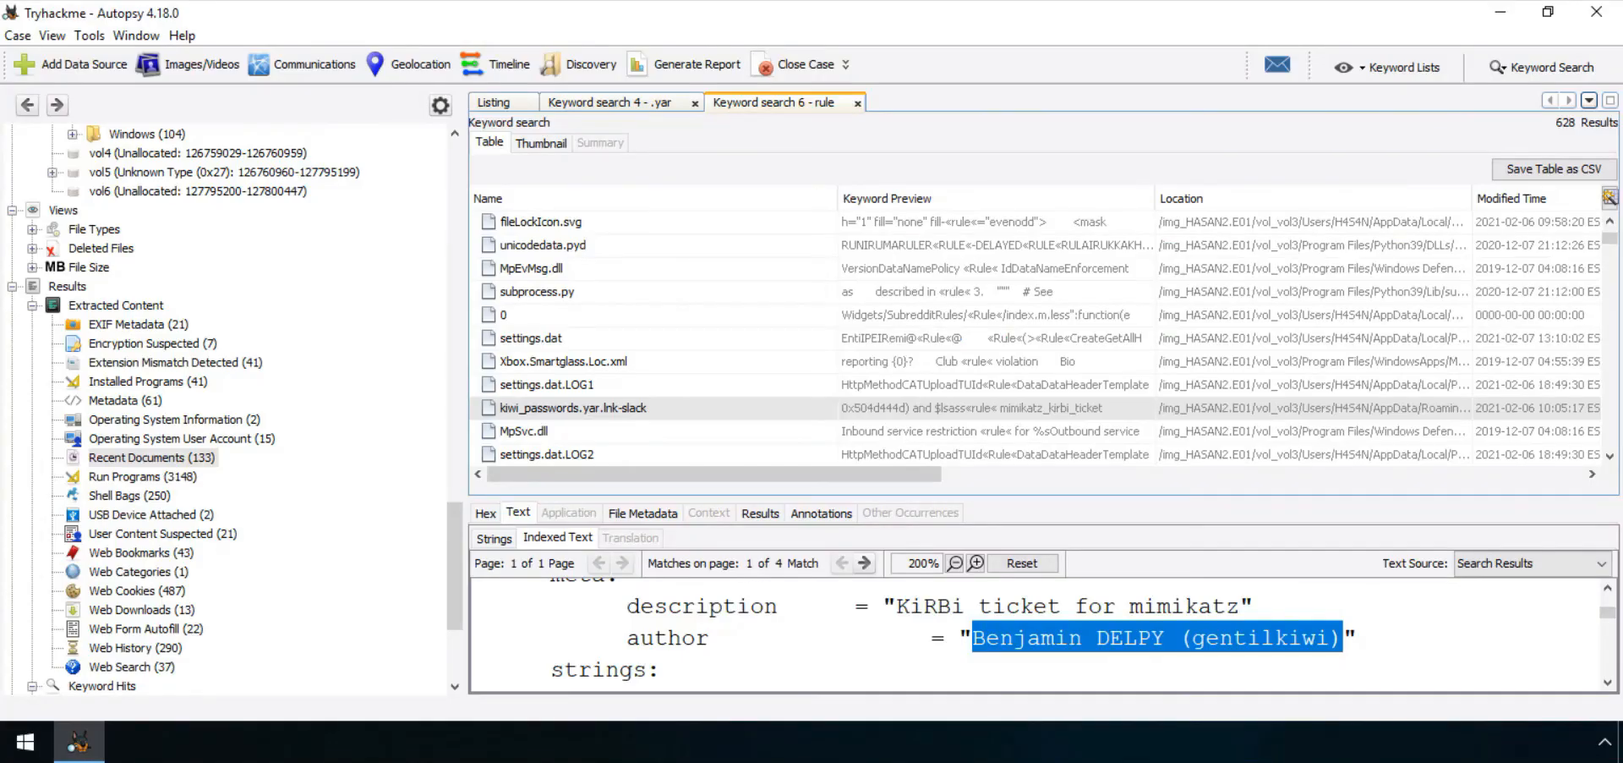
pyautogui.hotkey('alt', 'Tab')
pyautogui.write('gentil')
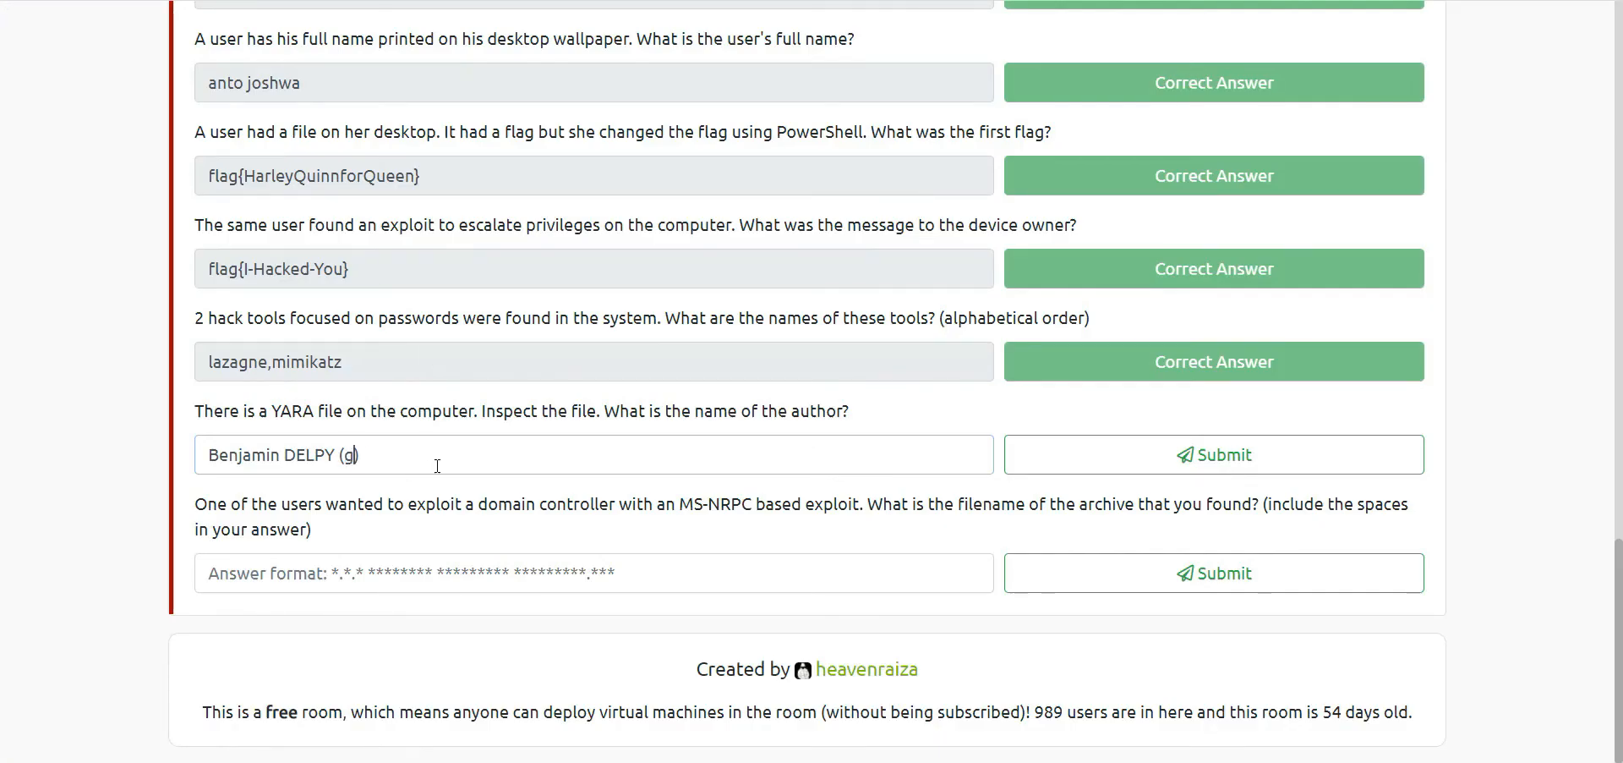
pyautogui.write('kiwi')
pyautogui.press('Return')
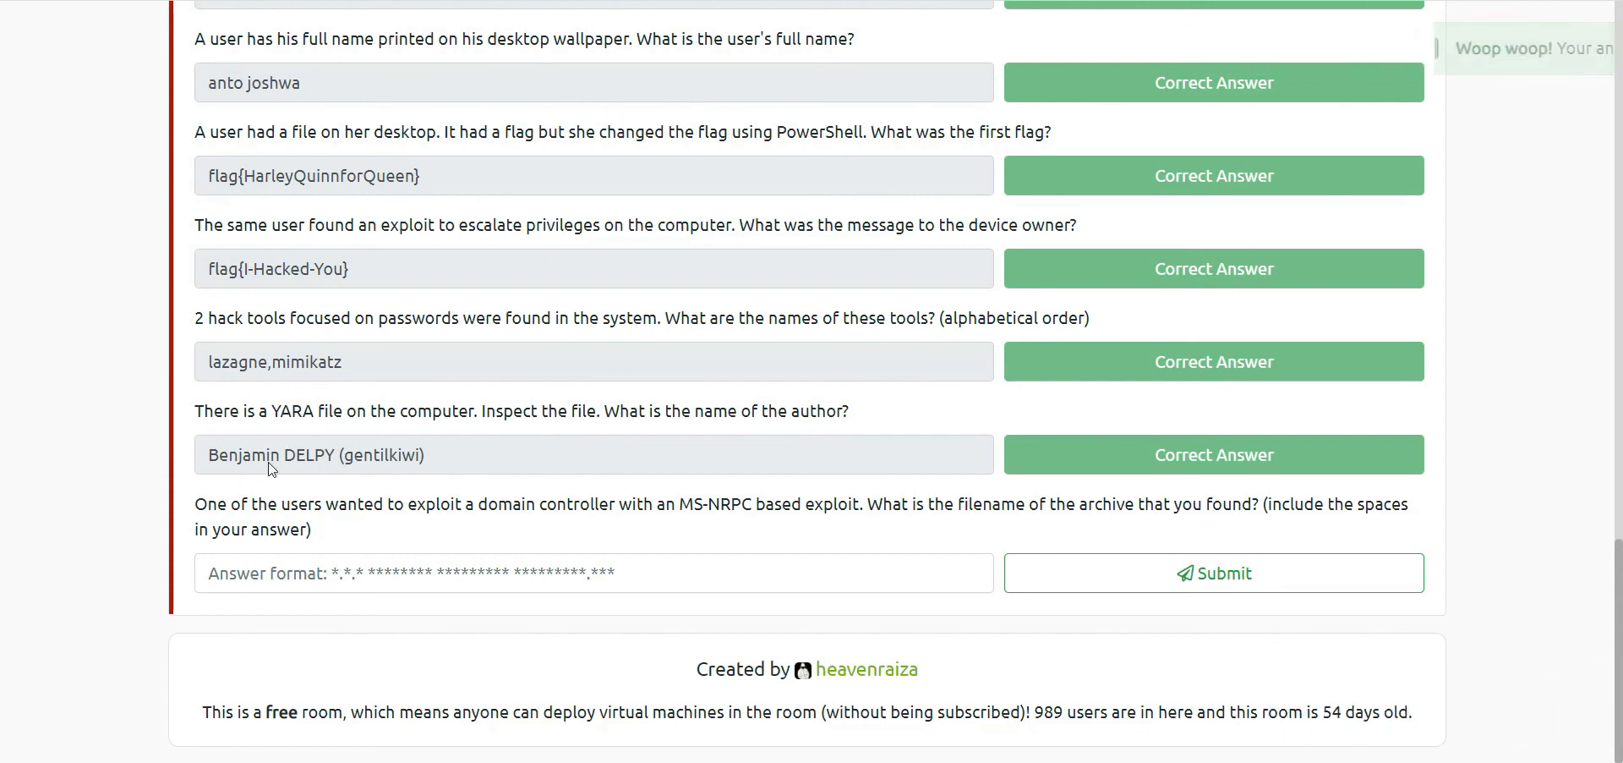
# - Read the last question about the MS-NRPC based exploit archive and its note on including spaces
pyautogui.moveTo(193, 504); pyautogui.dragTo(457, 532)
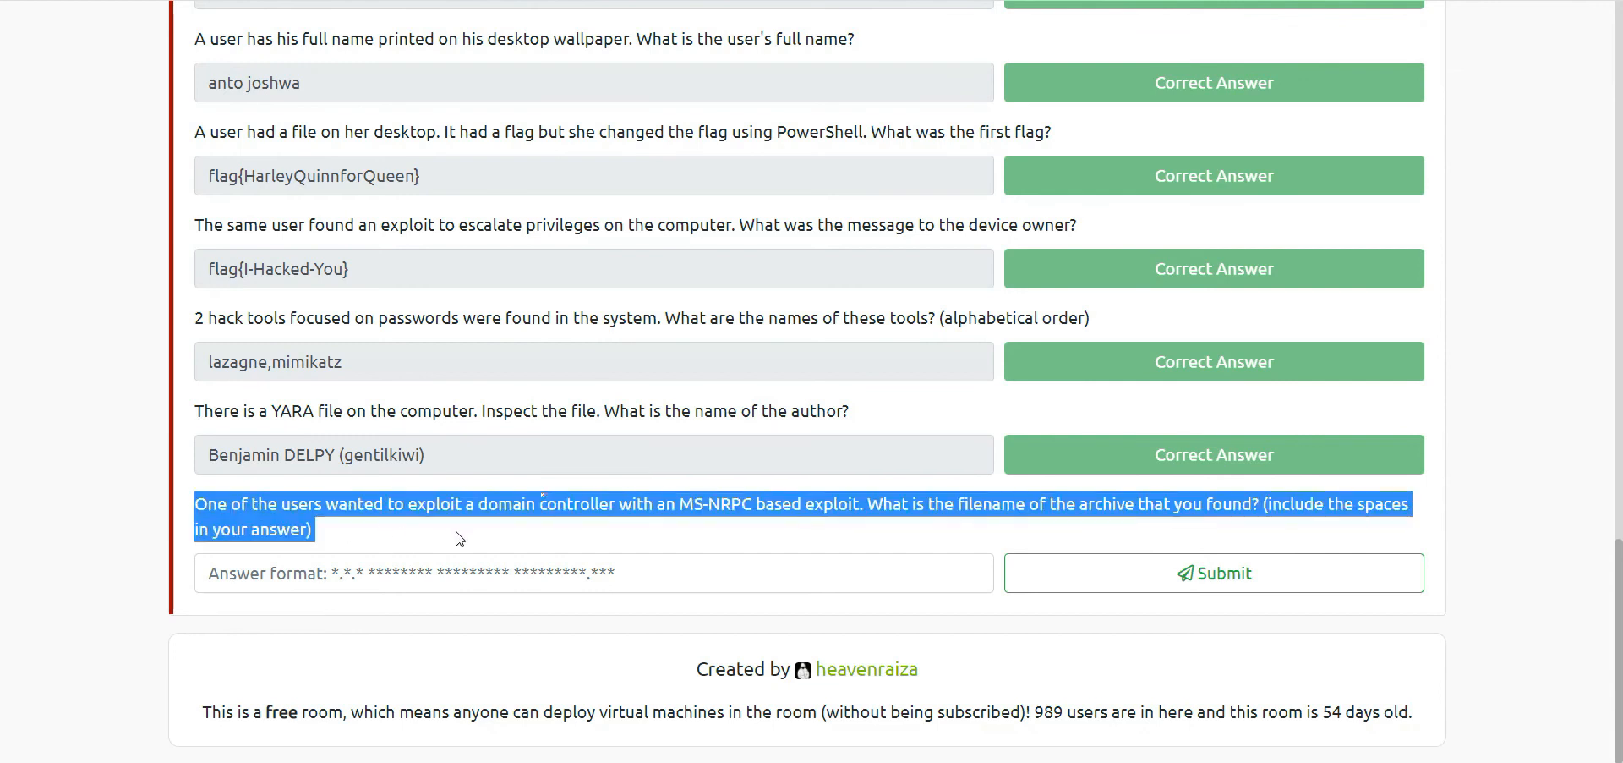
pyautogui.click(491, 528)
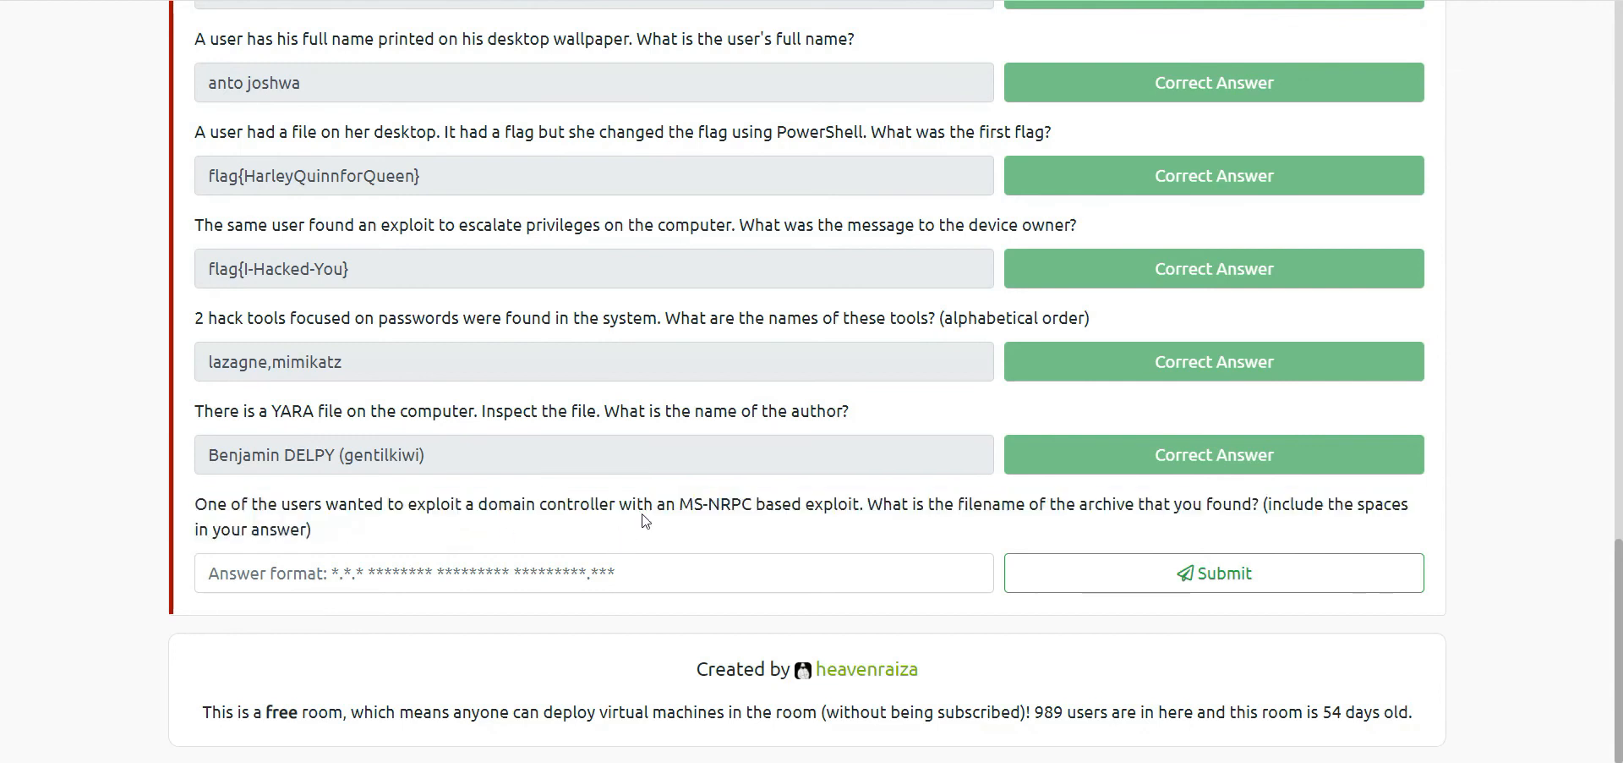
pyautogui.moveTo(677, 502); pyautogui.dragTo(1290, 519)
pyautogui.click(886, 534)
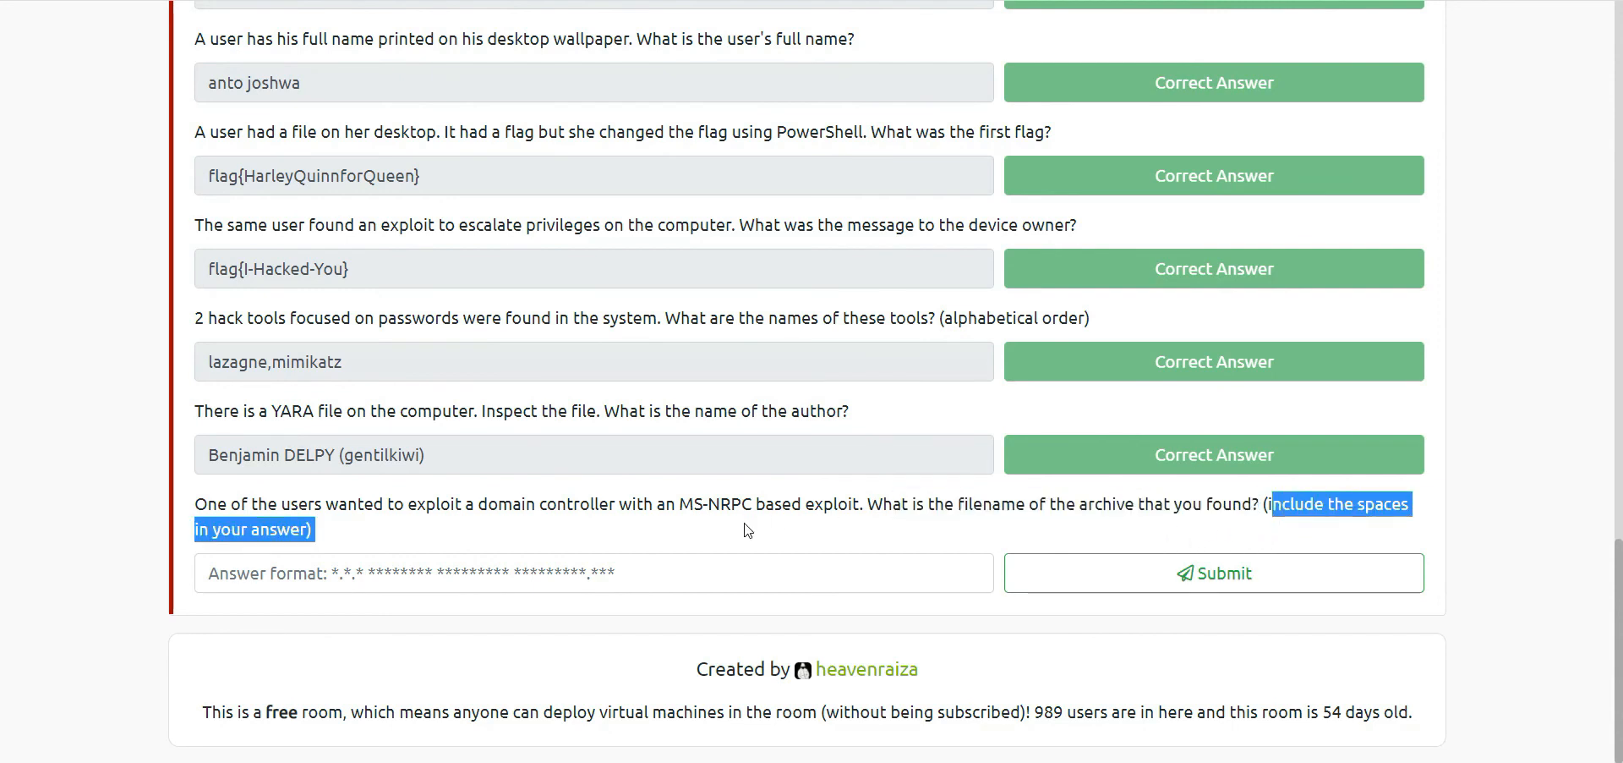
# - Highlight the MS-NRPC based exploit wording in the last question and dismiss the low-battery notice
pyautogui.click(640, 545)
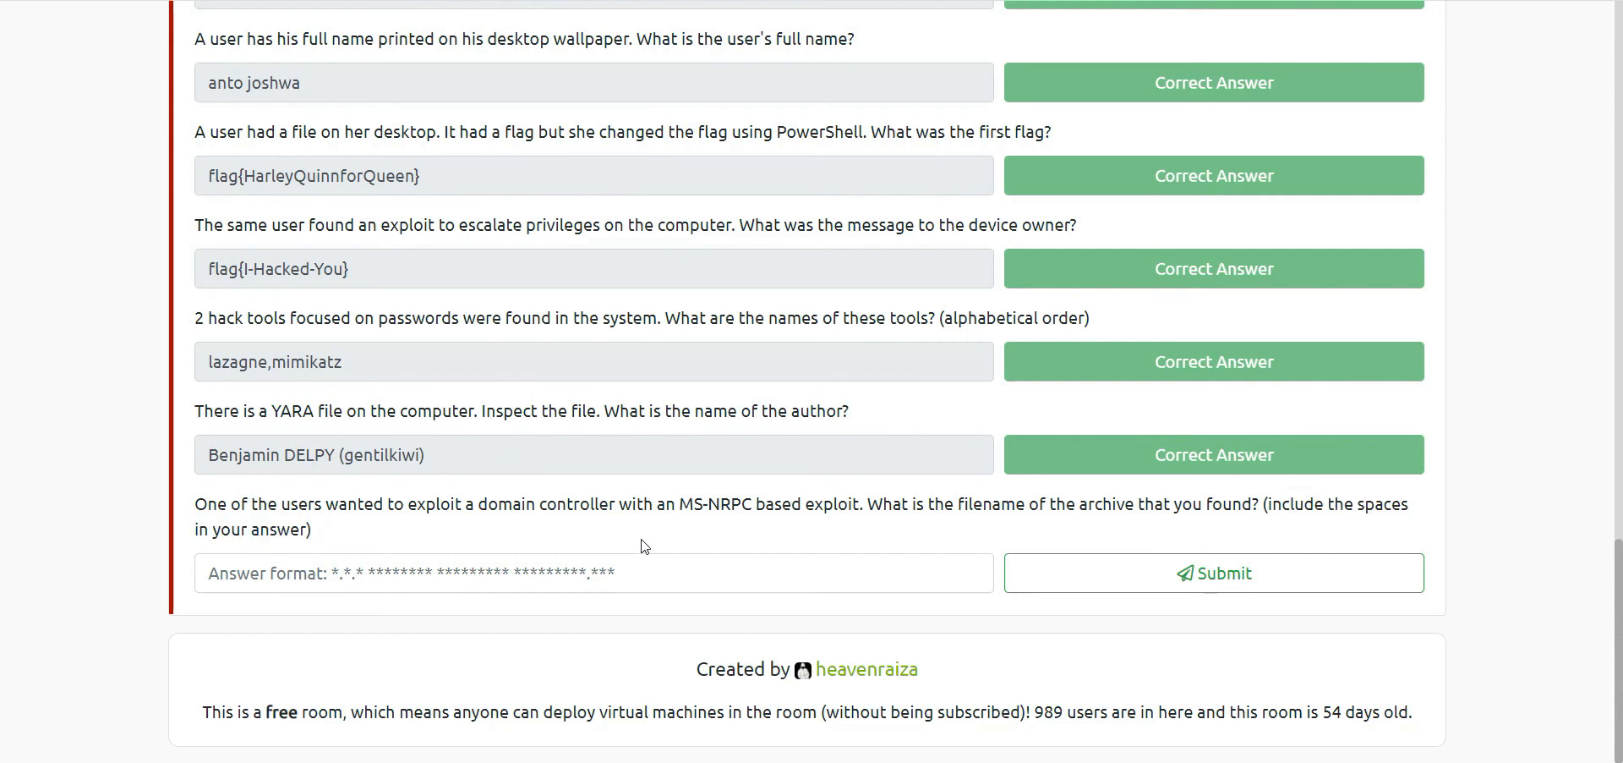
pyautogui.moveTo(679, 504); pyautogui.dragTo(861, 505)
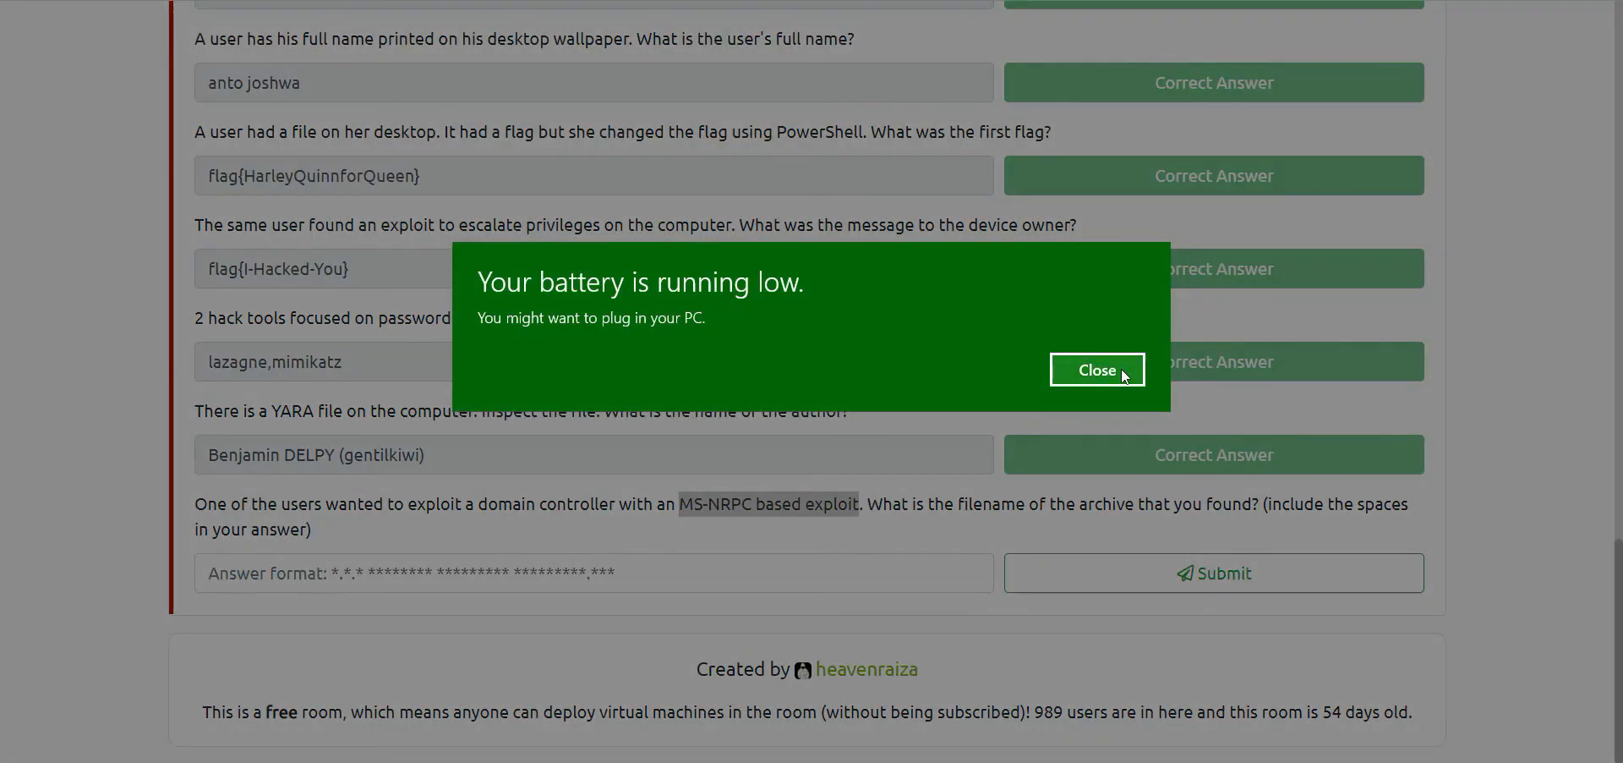
pyautogui.click(1221, 370)
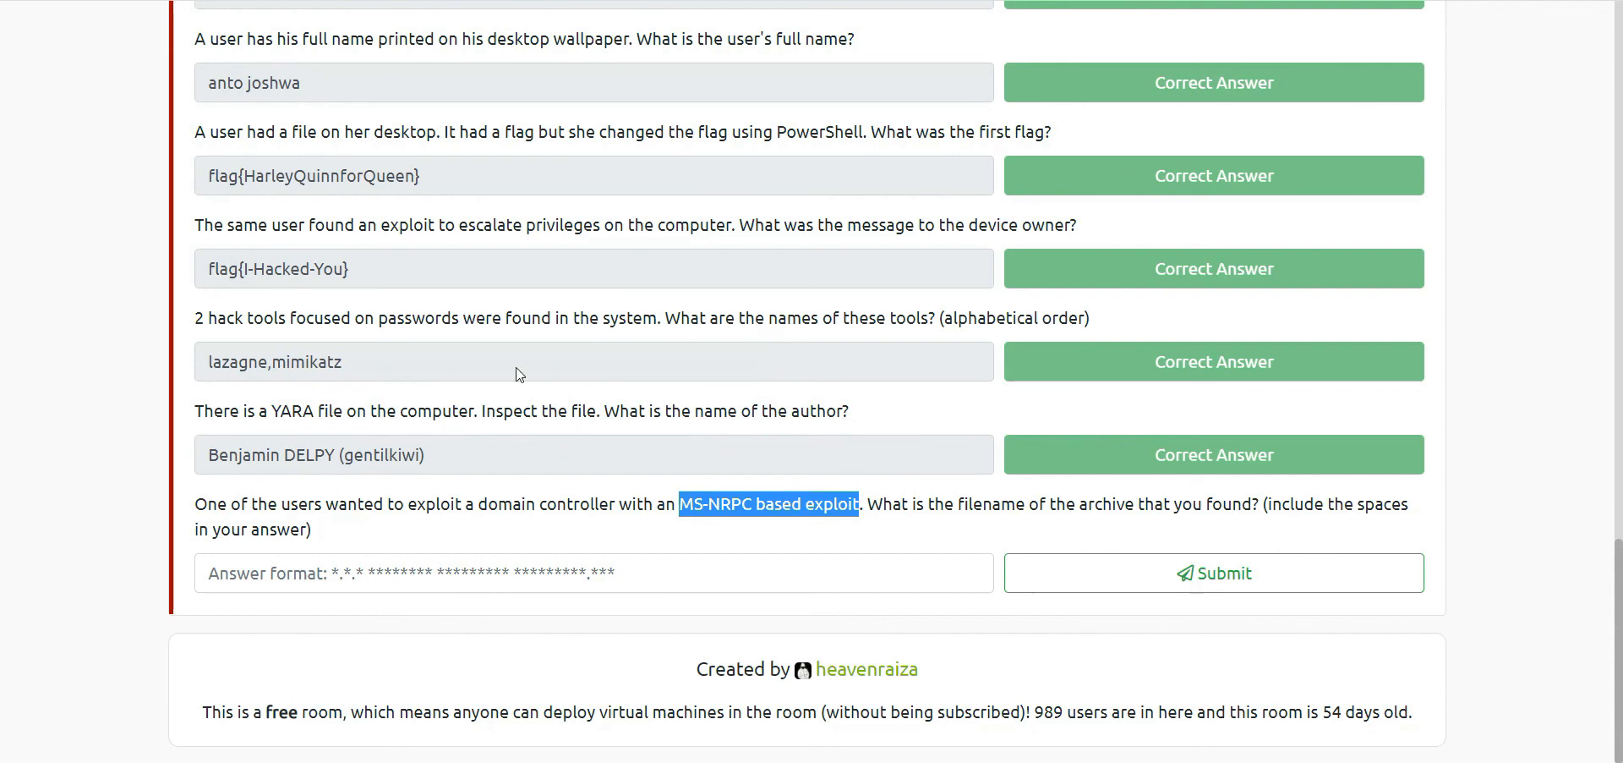
pyautogui.moveTo(319, 410); pyautogui.dragTo(270, 411)
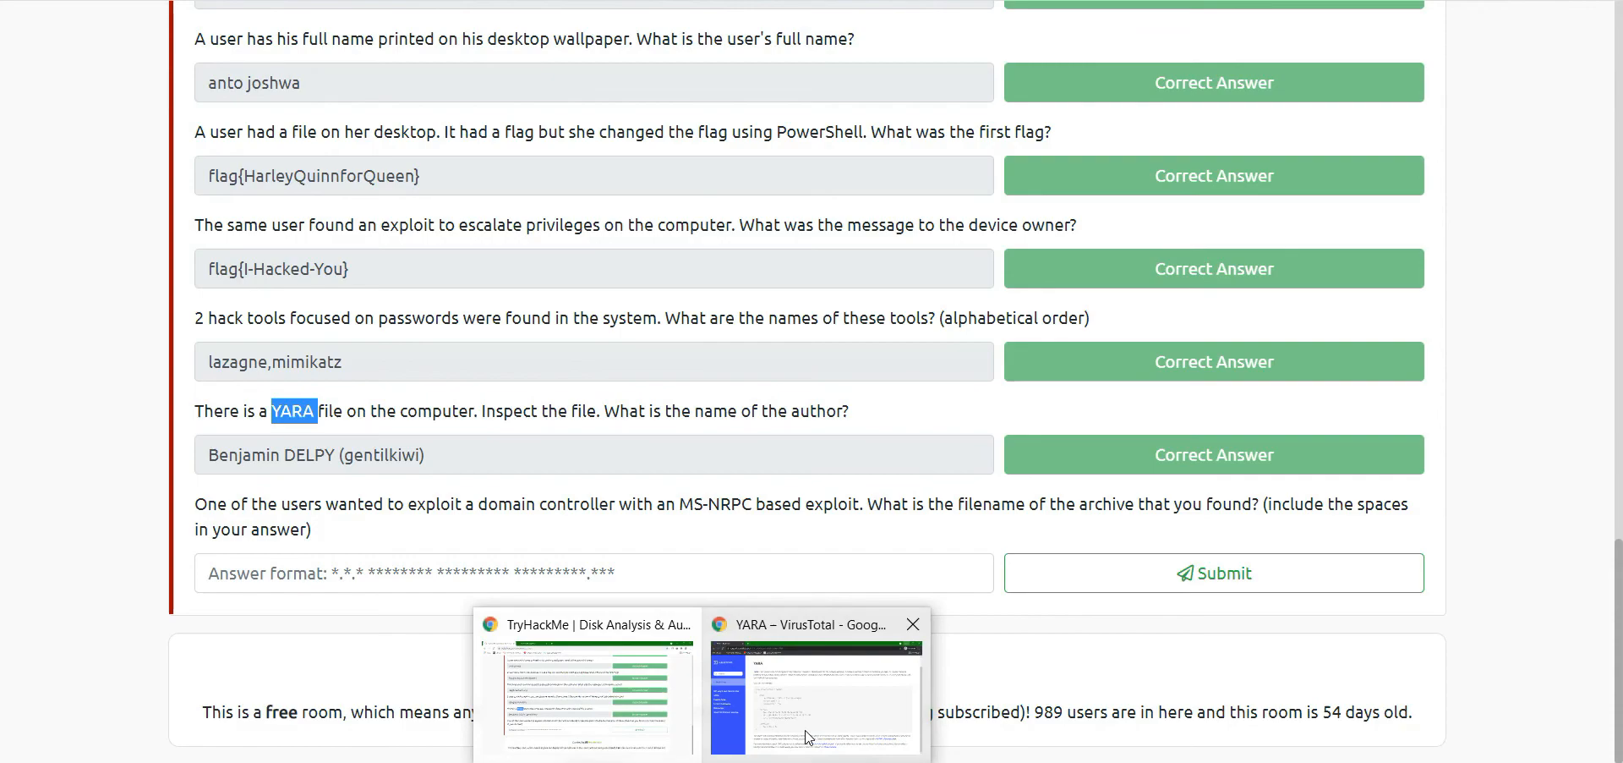
# - Switch to the browser window with the YARA page, open Trend Micro's What is Zerologon? article in a new tab and accept its cookies
pyautogui.click(871, 663)
pyautogui.hotkey('ctrl', 't')
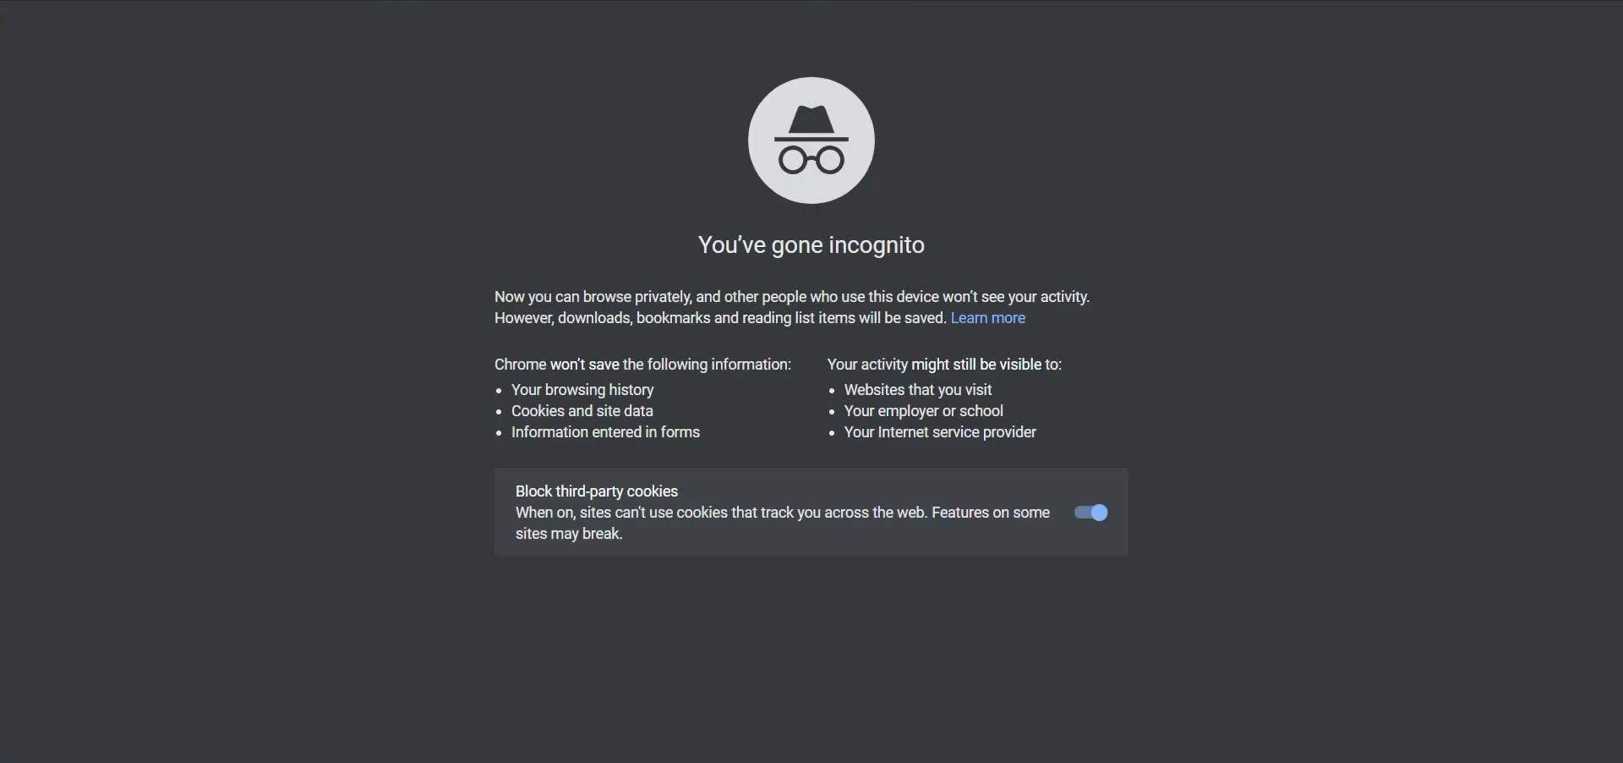
pyautogui.hotkey('ctrl', 'w')
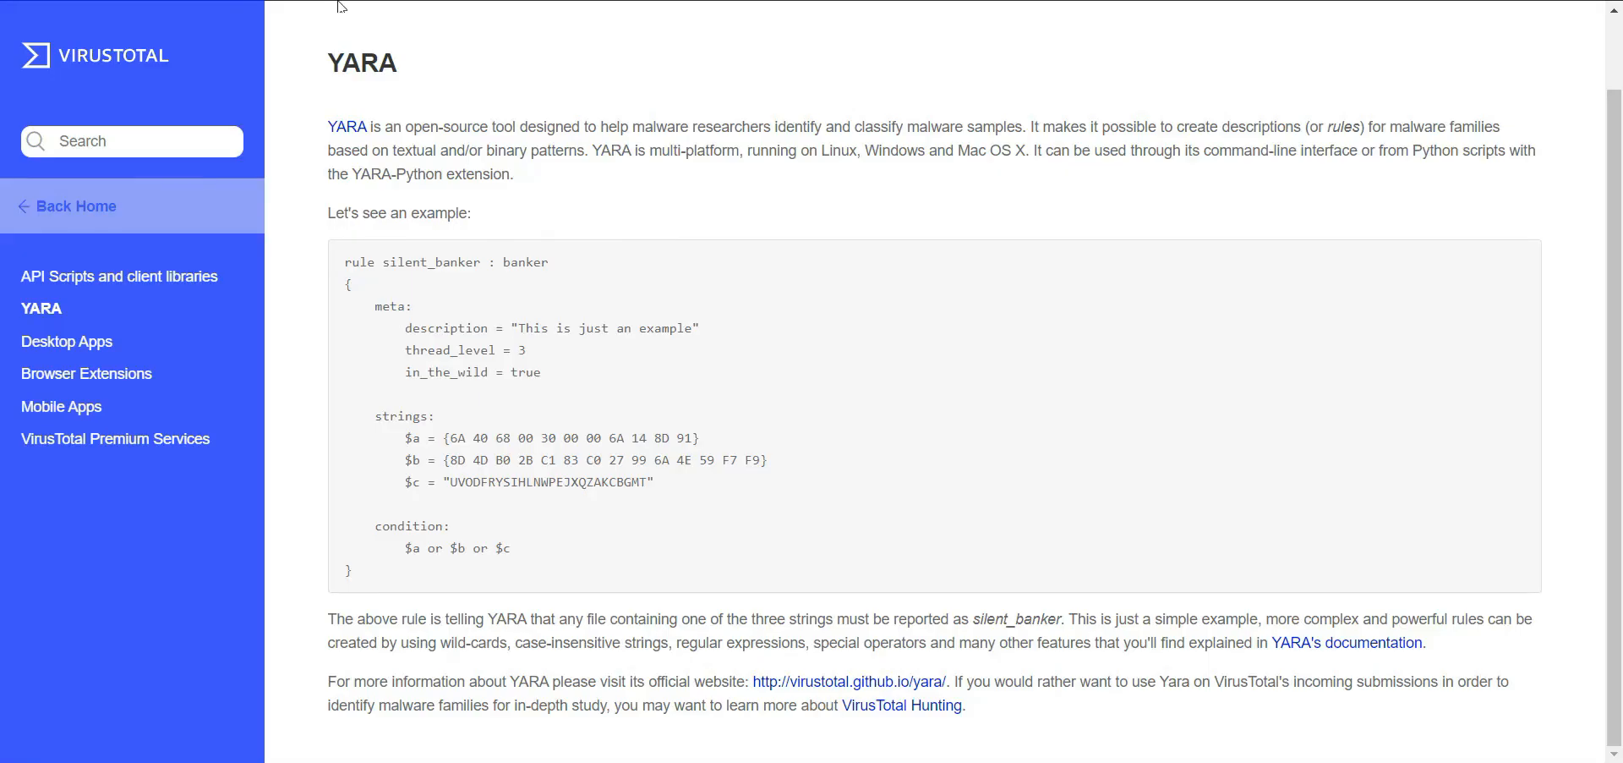
pyautogui.hotkey('ctrl', 't')
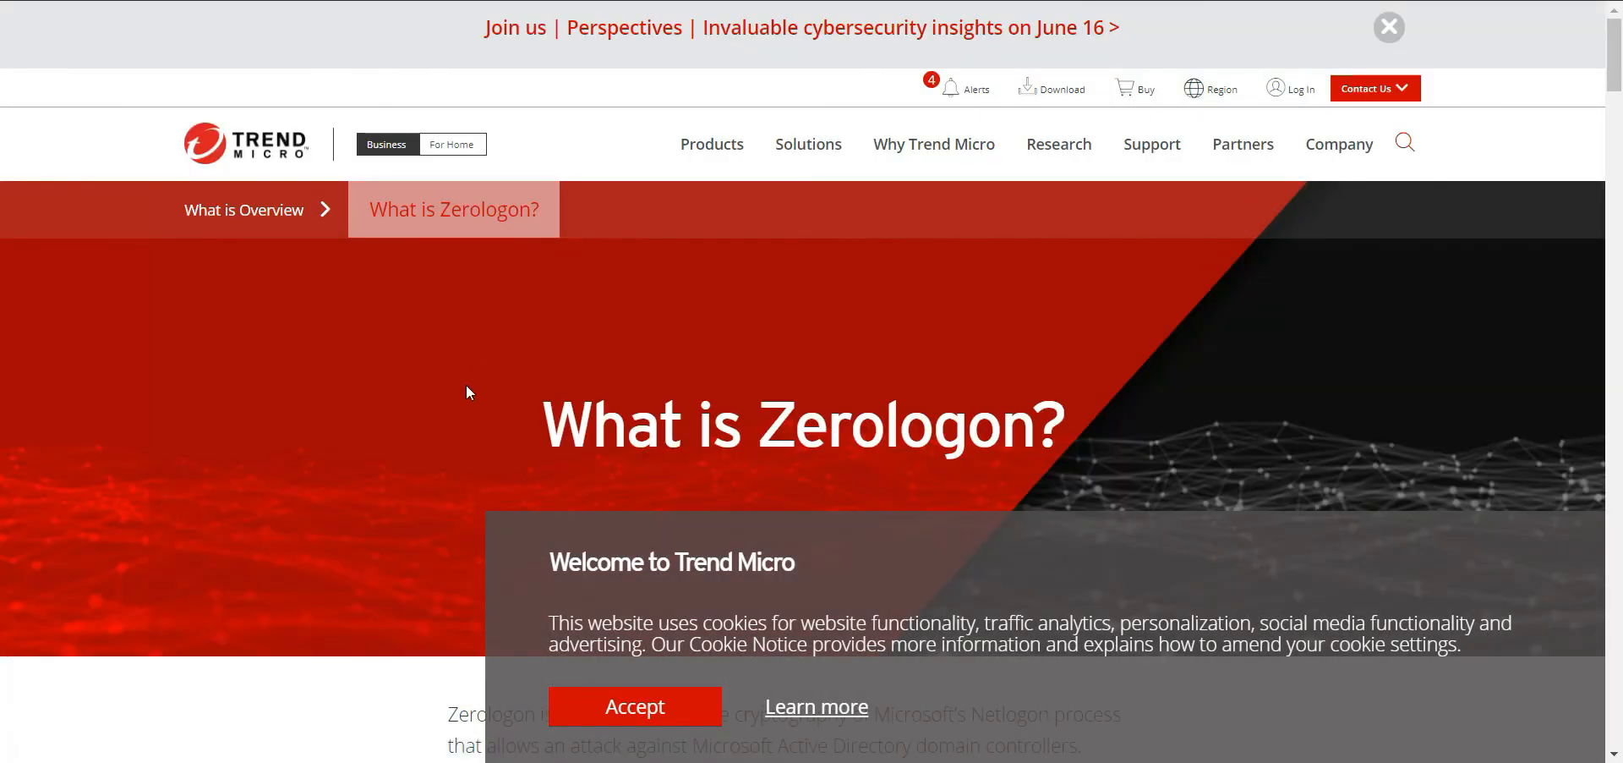
pyautogui.click(706, 714)
# - Compare the Zerologon summary's mention of Microsoft Active Directory domain controllers with the domain controller wording in the TryHackMe question
pyautogui.scroll(-5, 618, 592)
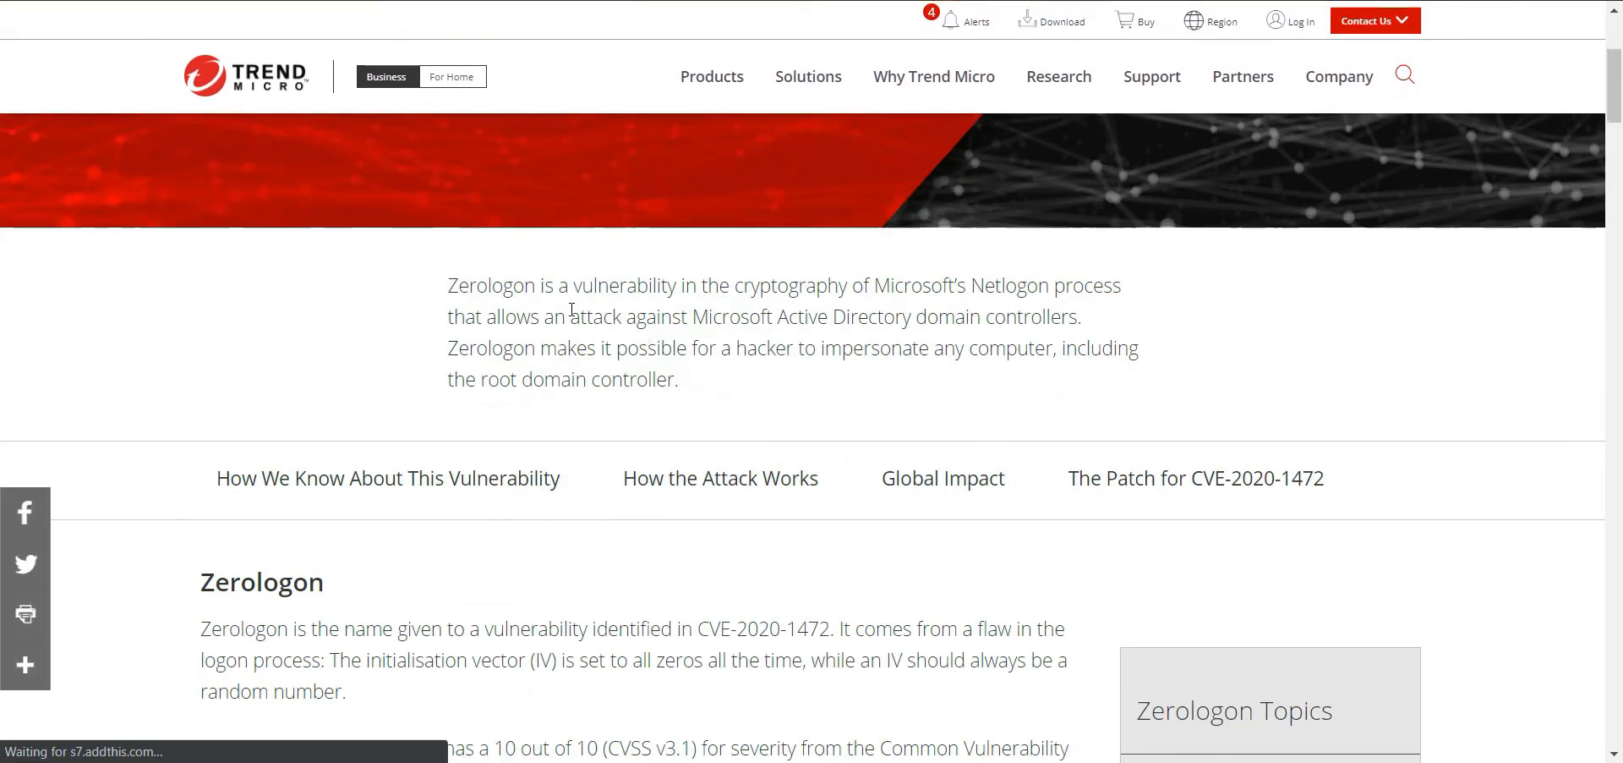
pyautogui.moveTo(568, 287); pyautogui.dragTo(1129, 295)
pyautogui.click(1195, 305)
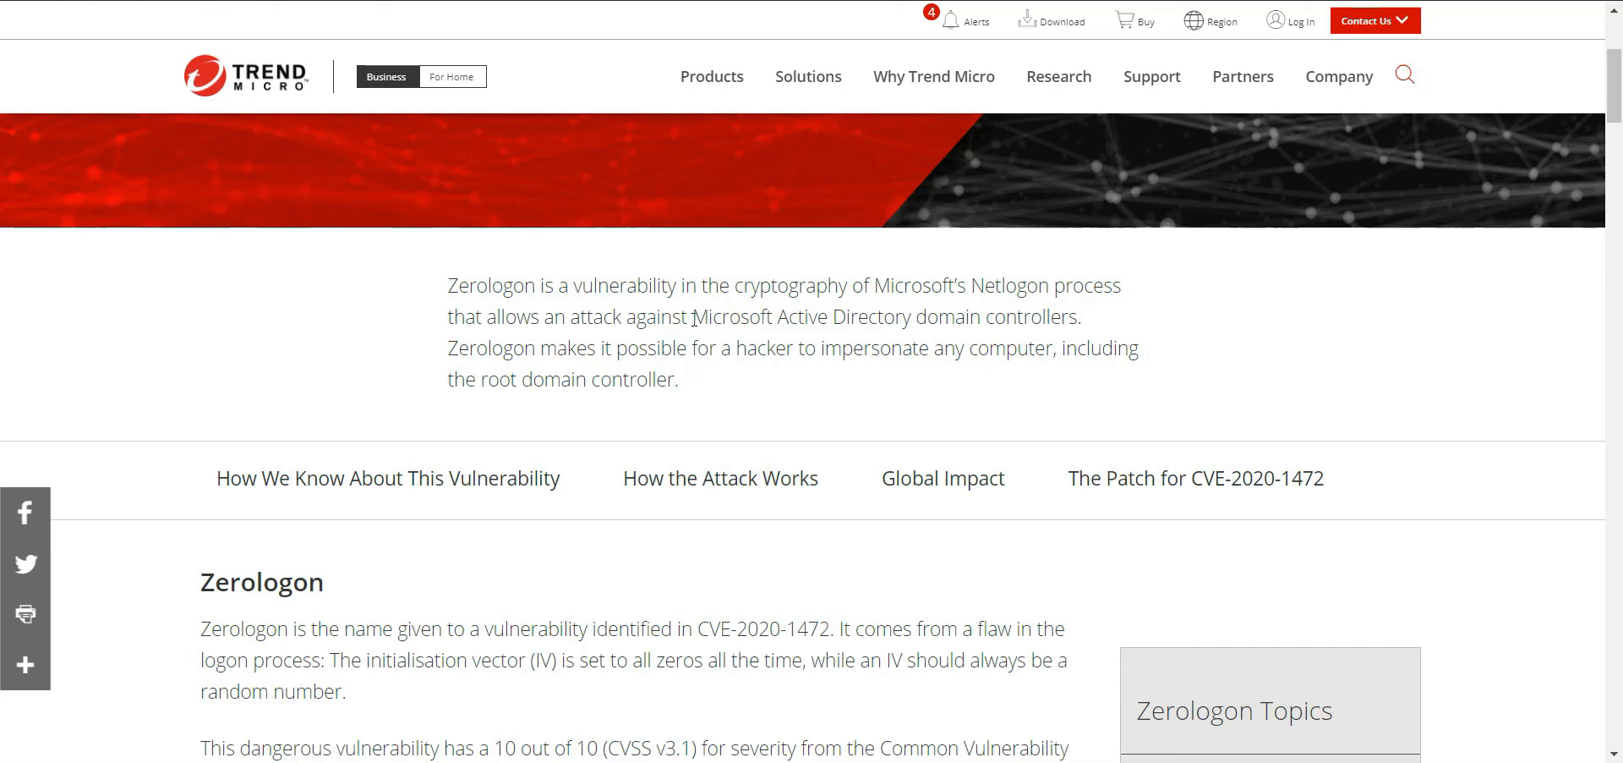
pyautogui.moveTo(693, 318); pyautogui.dragTo(1089, 329)
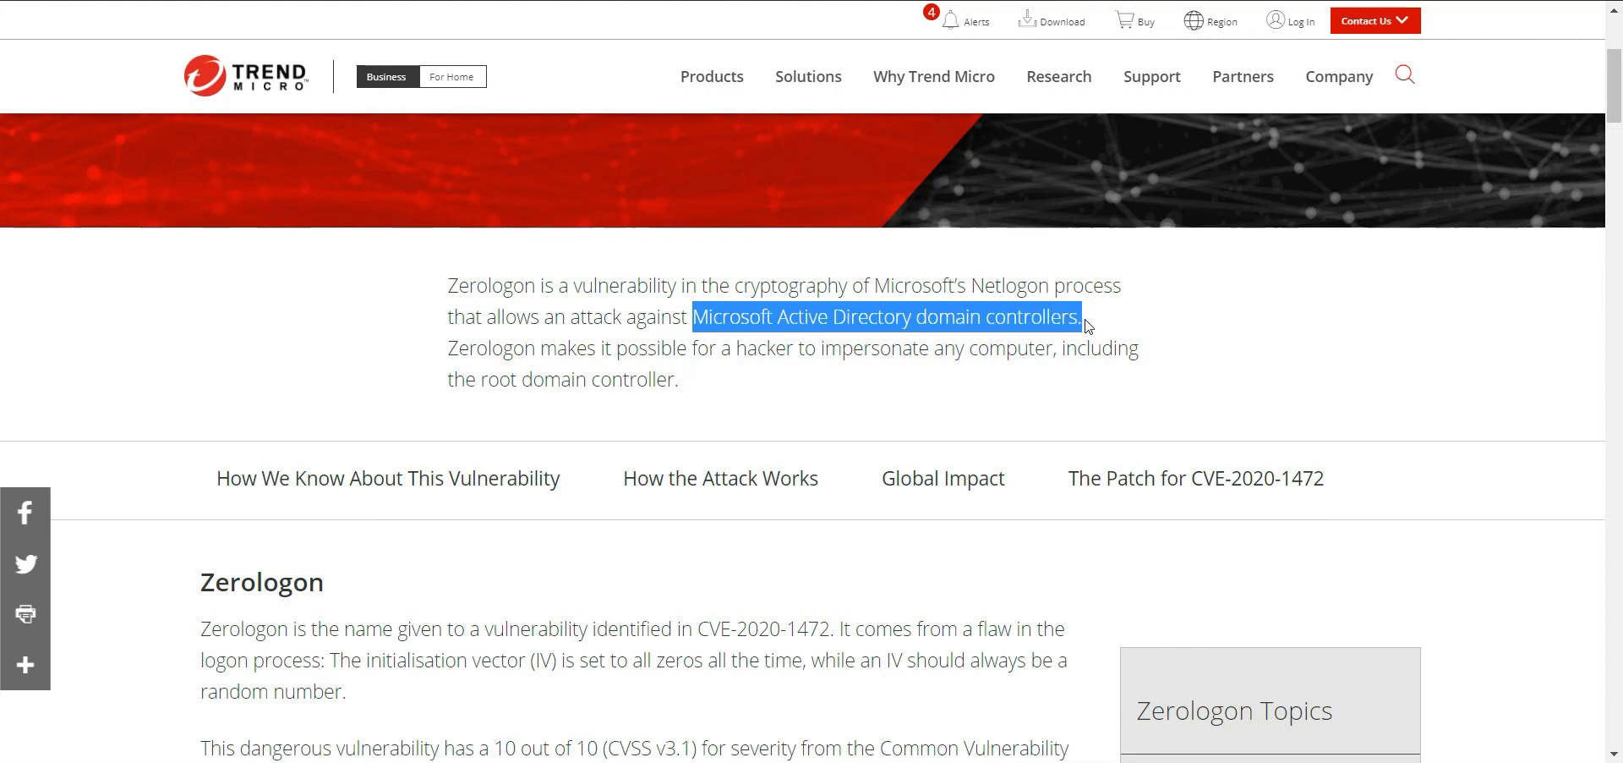
pyautogui.click(1173, 334)
pyautogui.hotkey('ctrl', 'Tab')
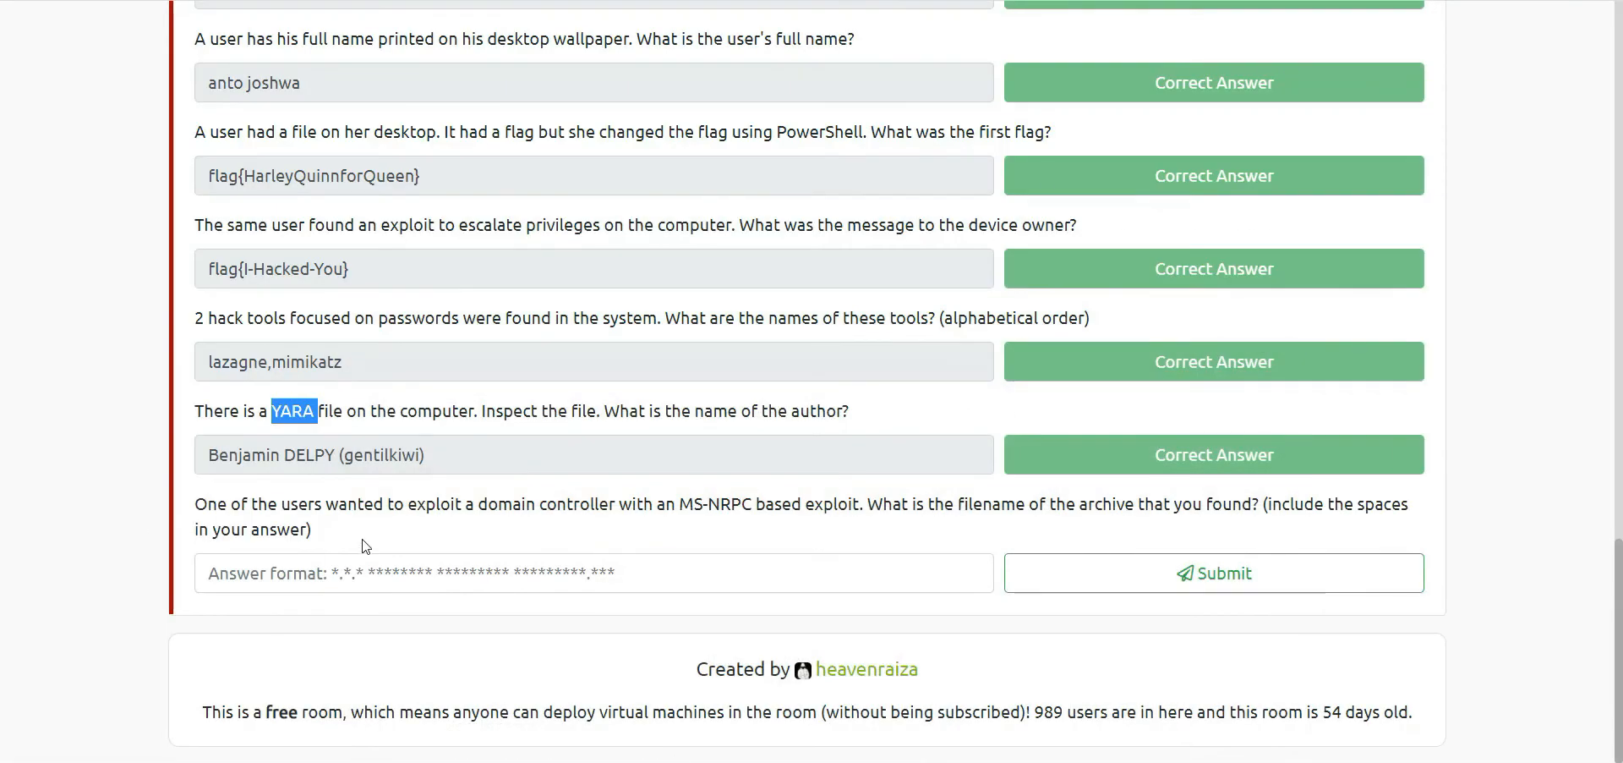
pyautogui.moveTo(479, 504); pyautogui.dragTo(610, 504)
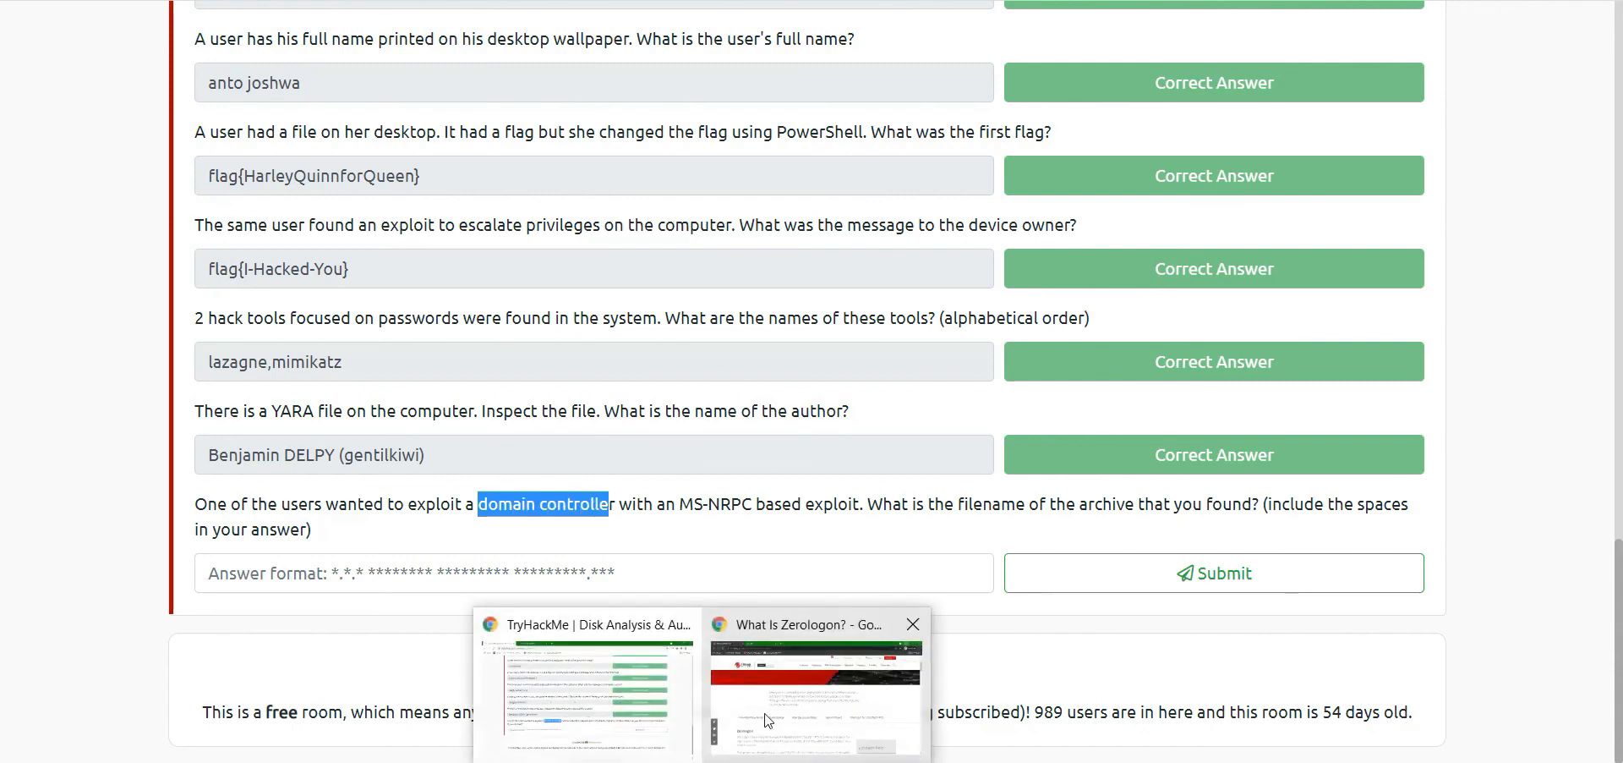
pyautogui.click(1108, 668)
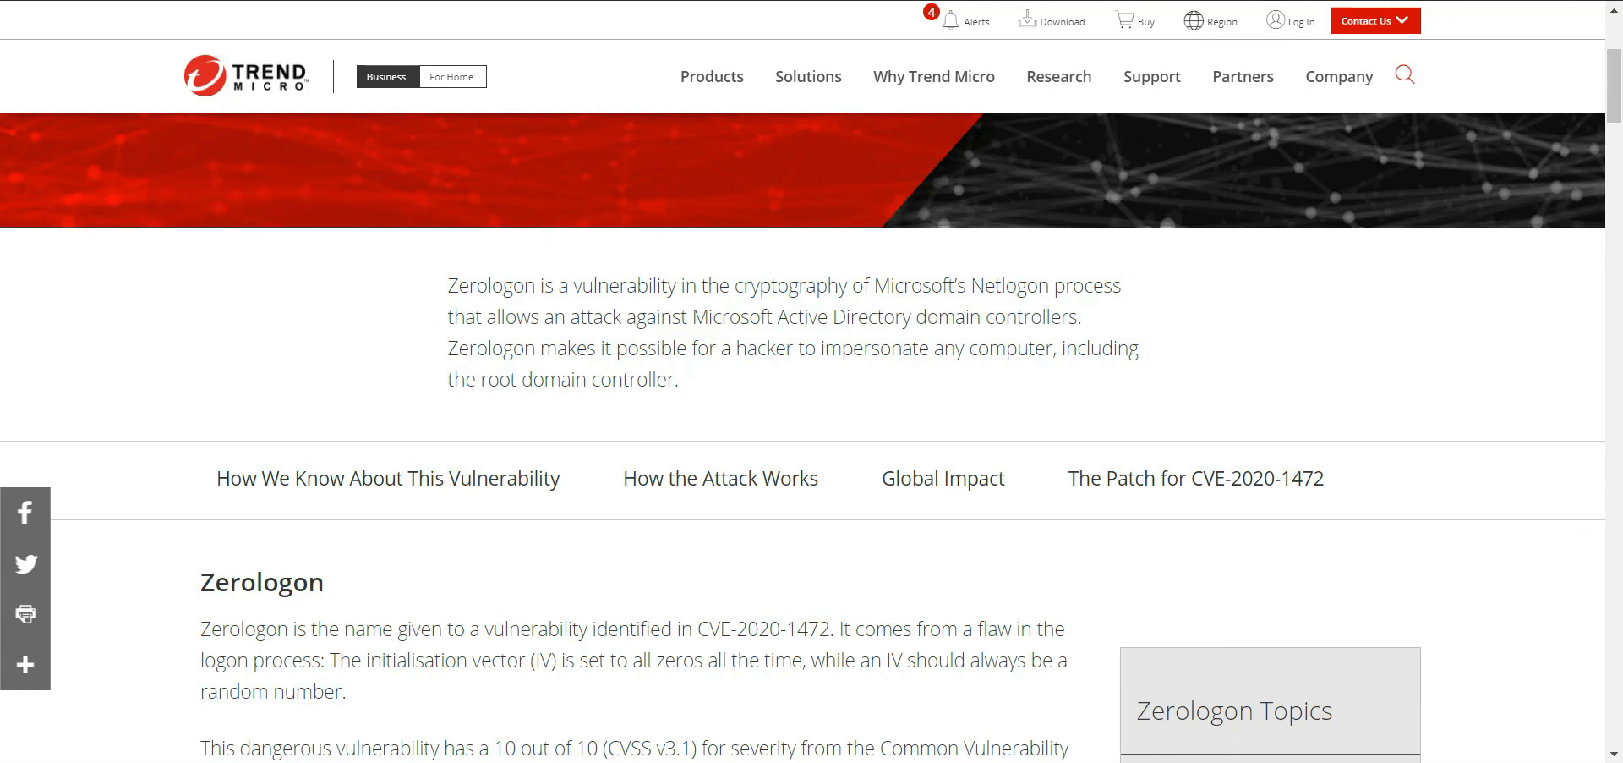
# - Read the Zerologon article's sections on the MS-NRPC flaw, its discovery and how the attack works, and highlight the Zerologon heading
pyautogui.scroll(-4, 680, 409)
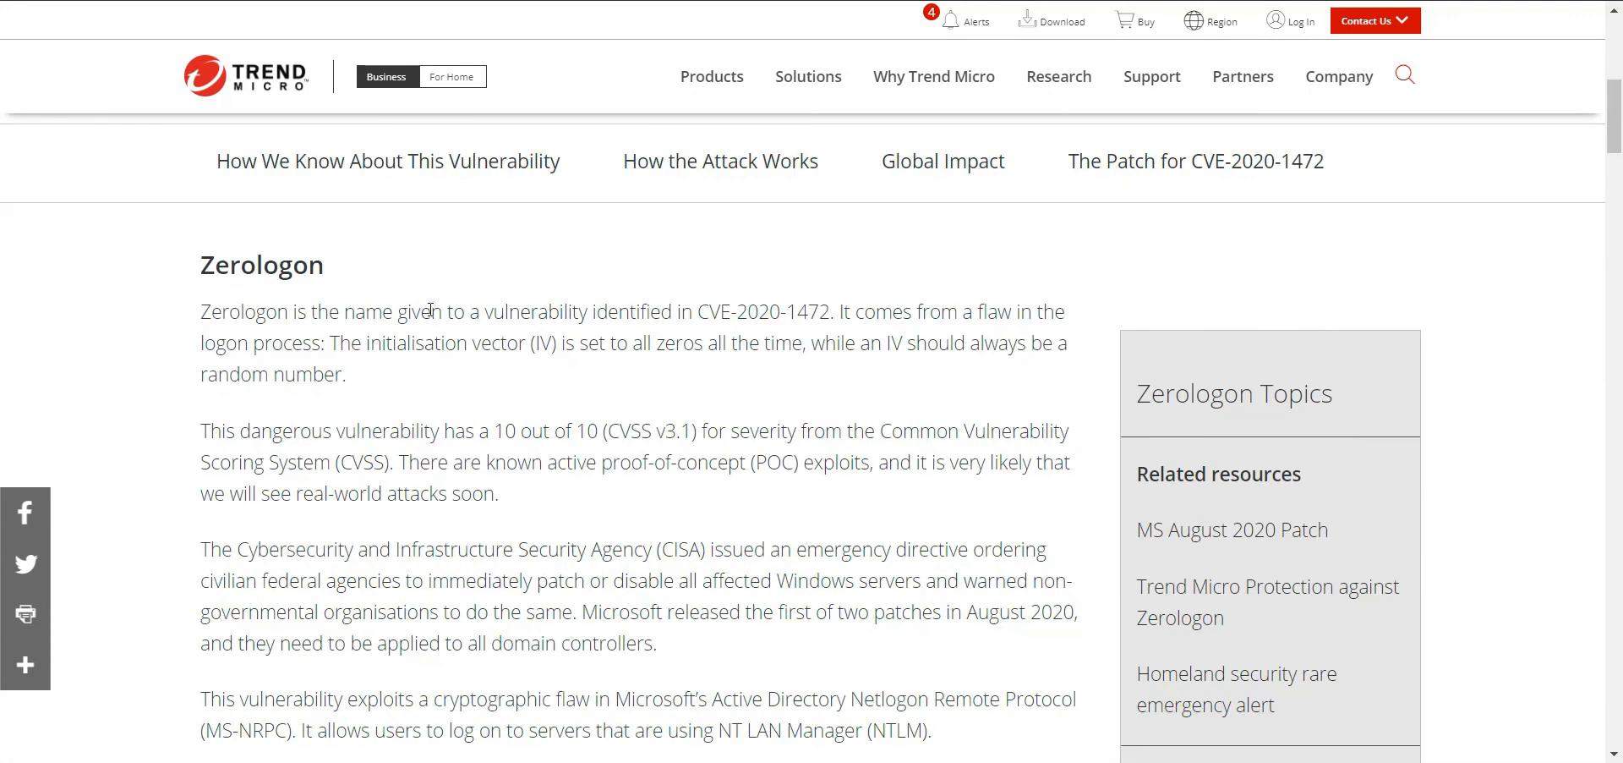
pyautogui.moveTo(327, 267); pyautogui.dragTo(204, 267)
pyautogui.click(495, 245)
pyautogui.scroll(-5, 495, 241)
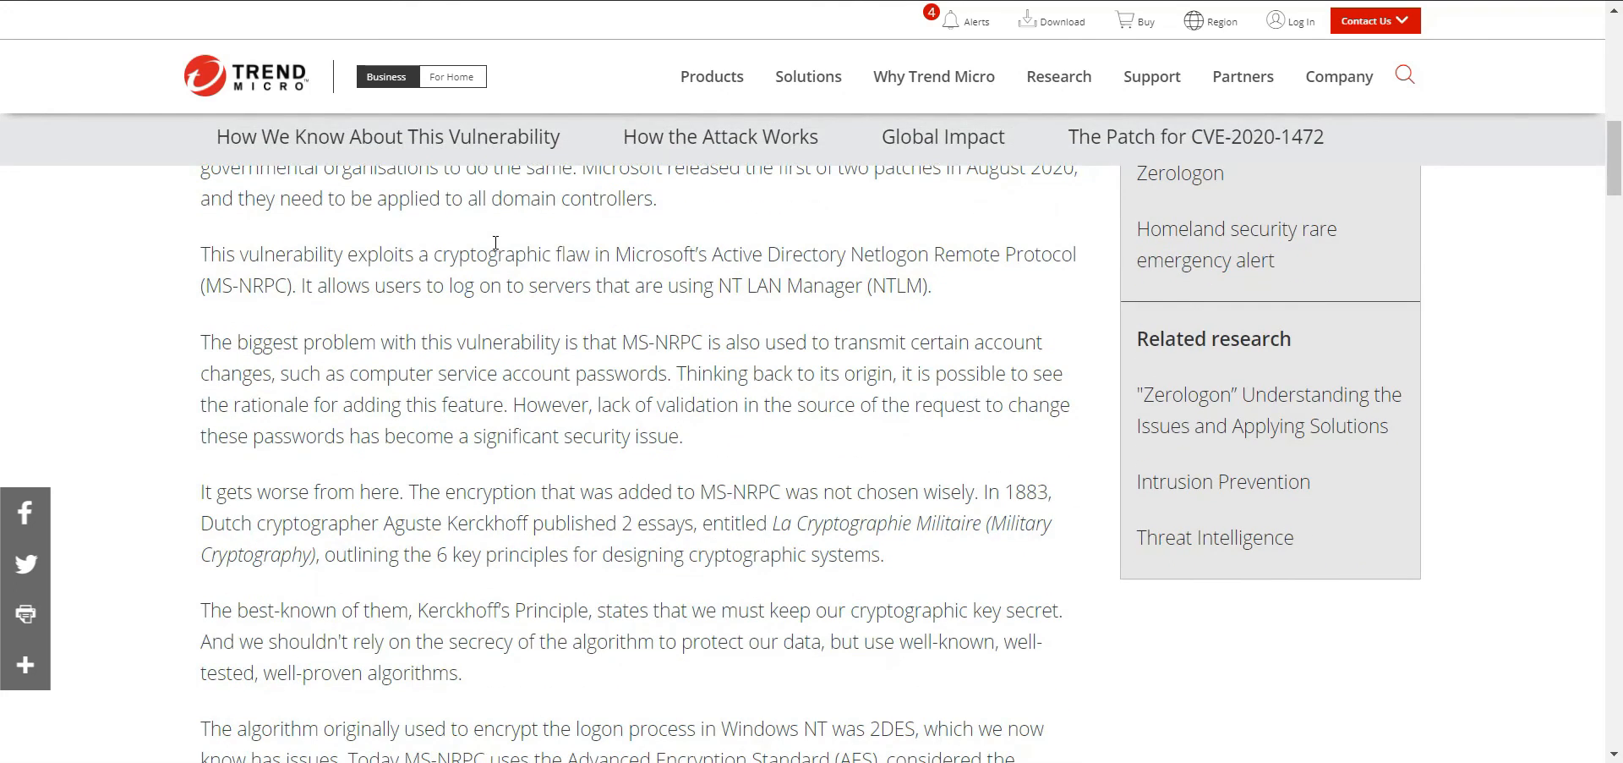
pyautogui.scroll(-4, 495, 241)
pyautogui.scroll(-9, 496, 245)
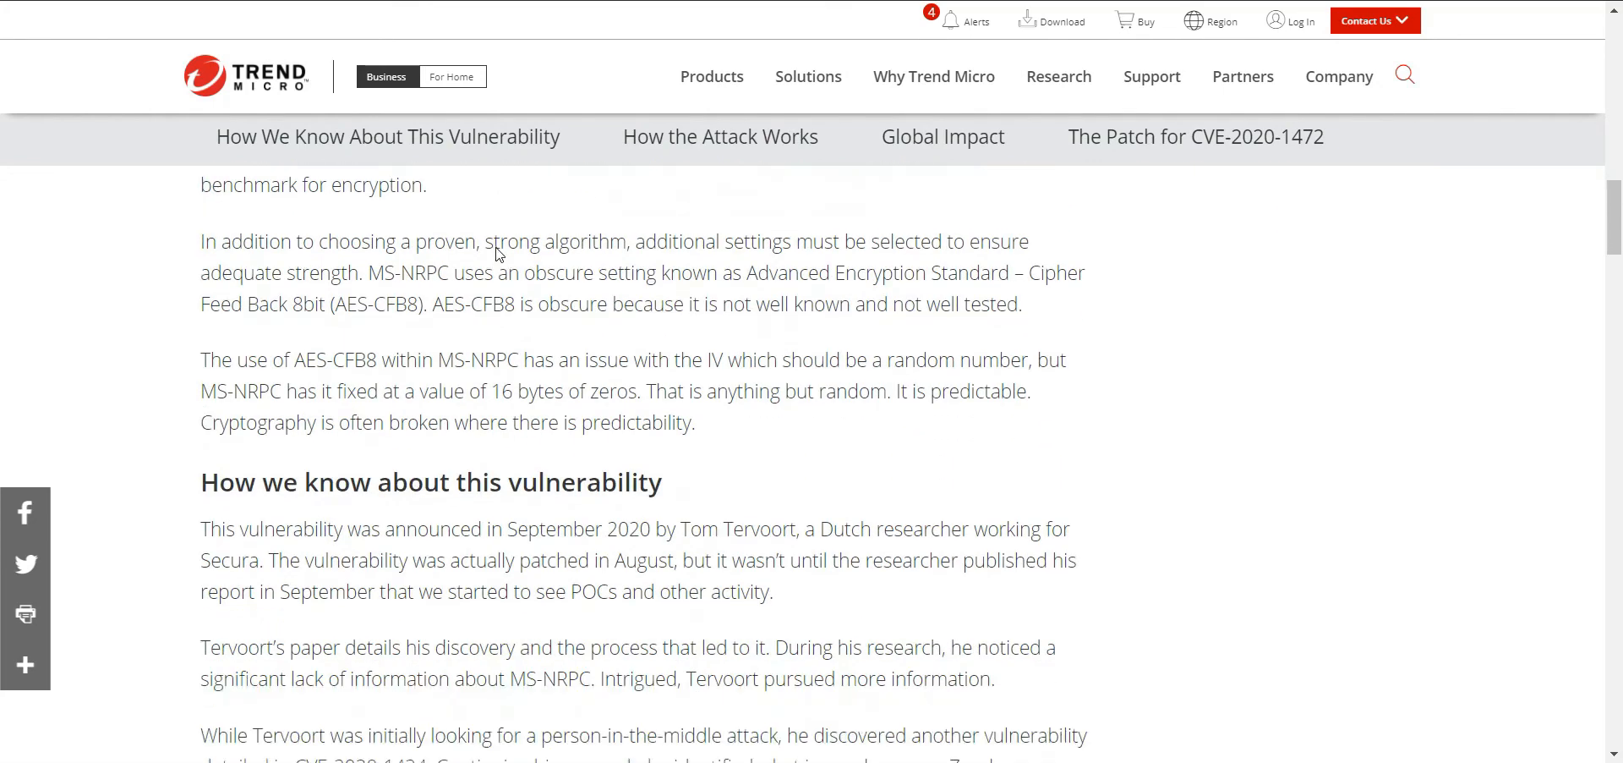
pyautogui.scroll(-8, 497, 249)
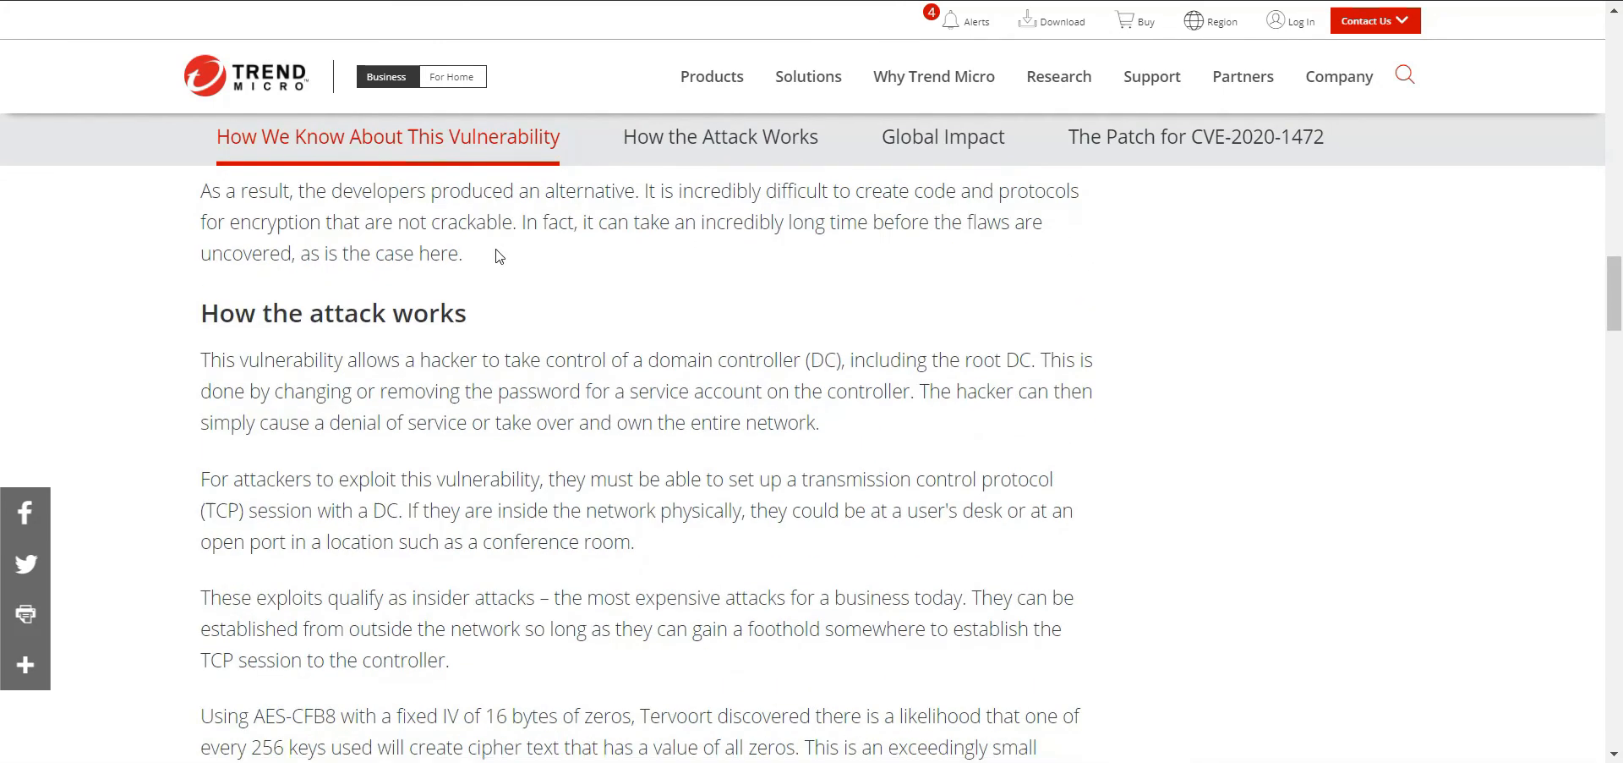
pyautogui.scroll(5, 497, 249)
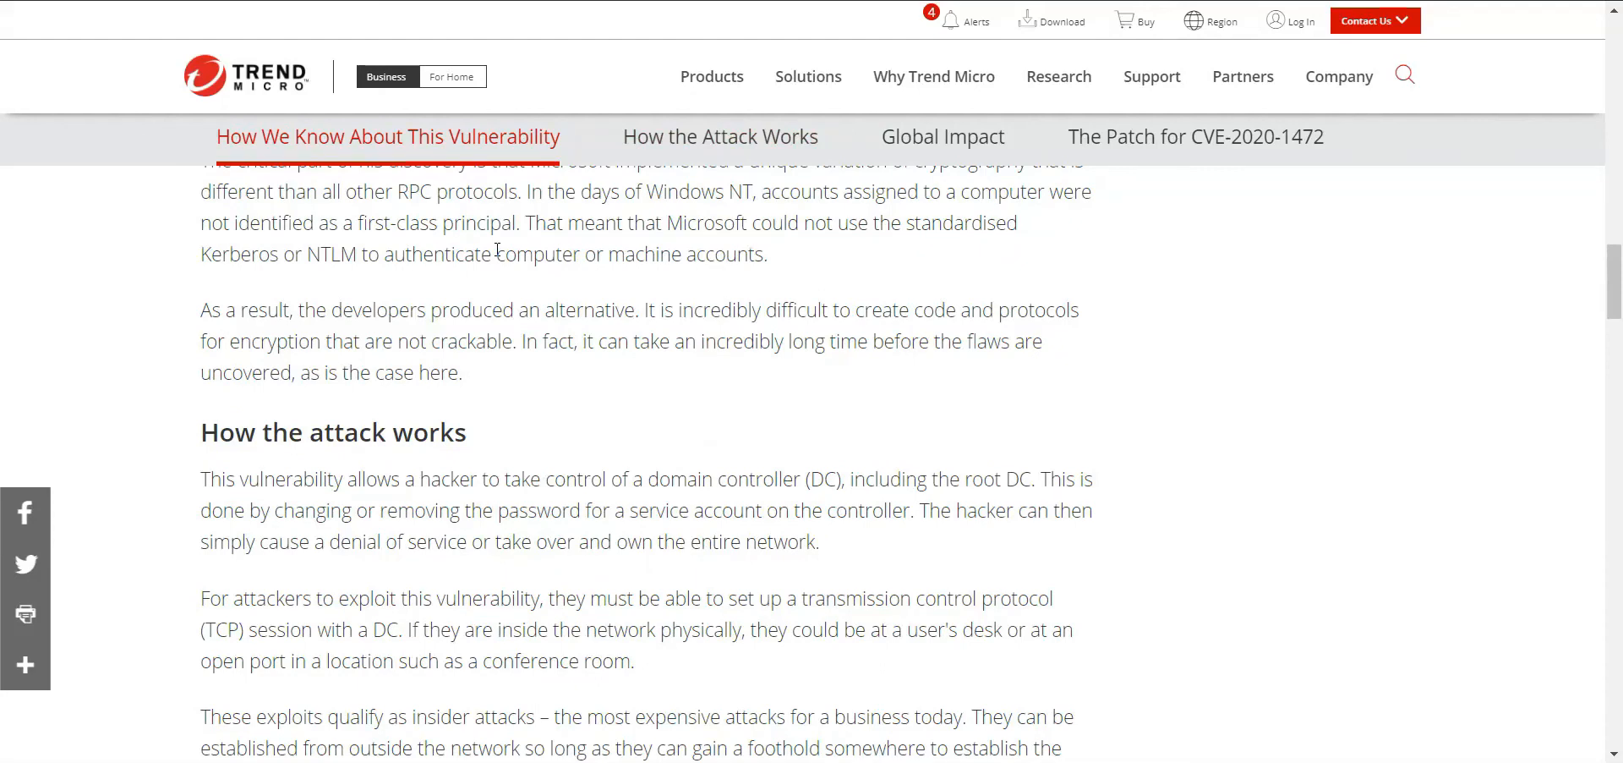
pyautogui.scroll(10, 497, 250)
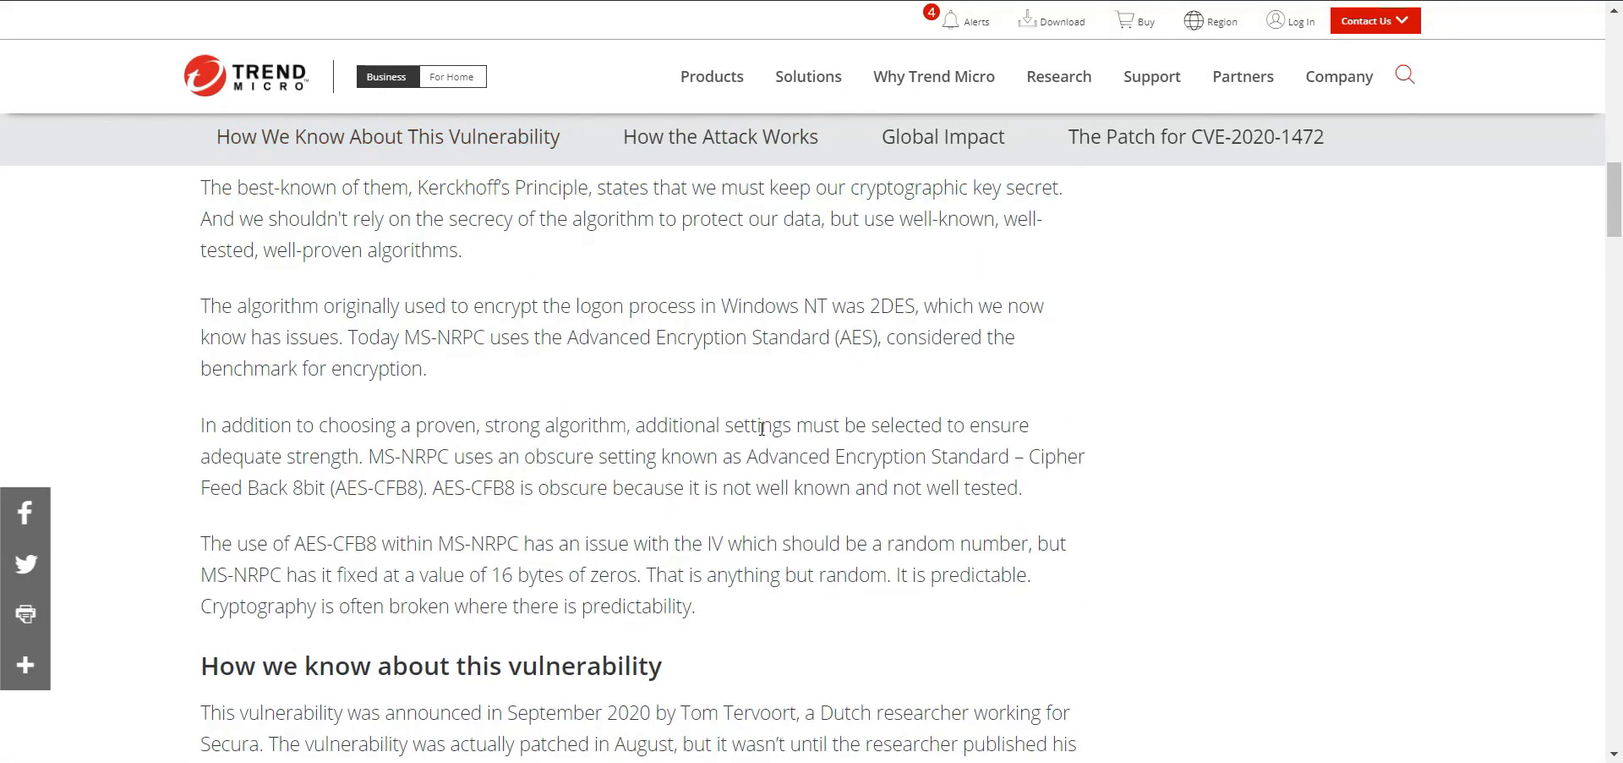
pyautogui.scroll(4, 763, 422)
pyautogui.scroll(1, 762, 422)
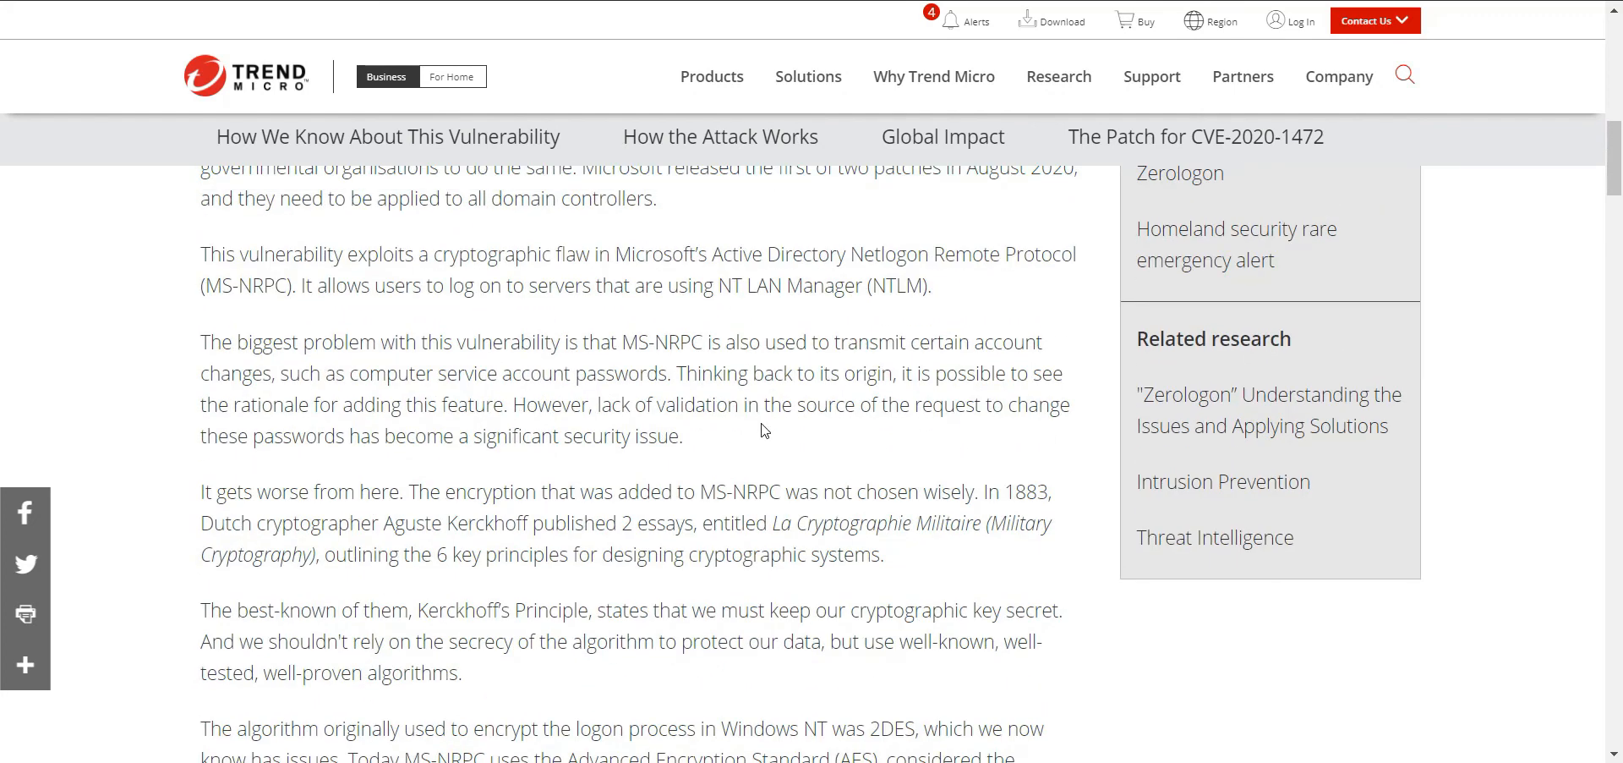
pyautogui.scroll(5, 763, 431)
pyautogui.moveTo(342, 372); pyautogui.dragTo(197, 377)
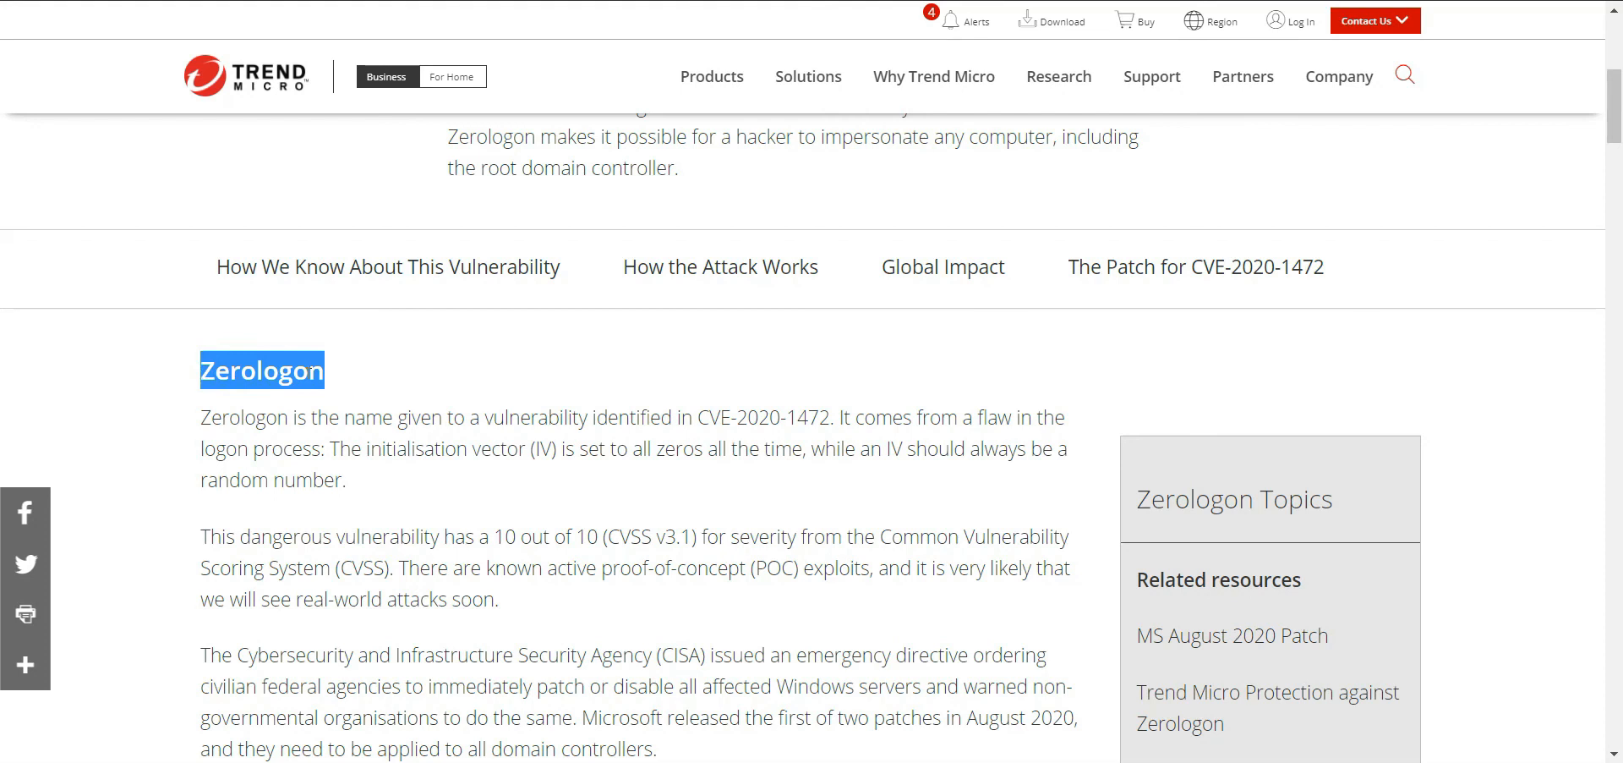
pyautogui.click(370, 366)
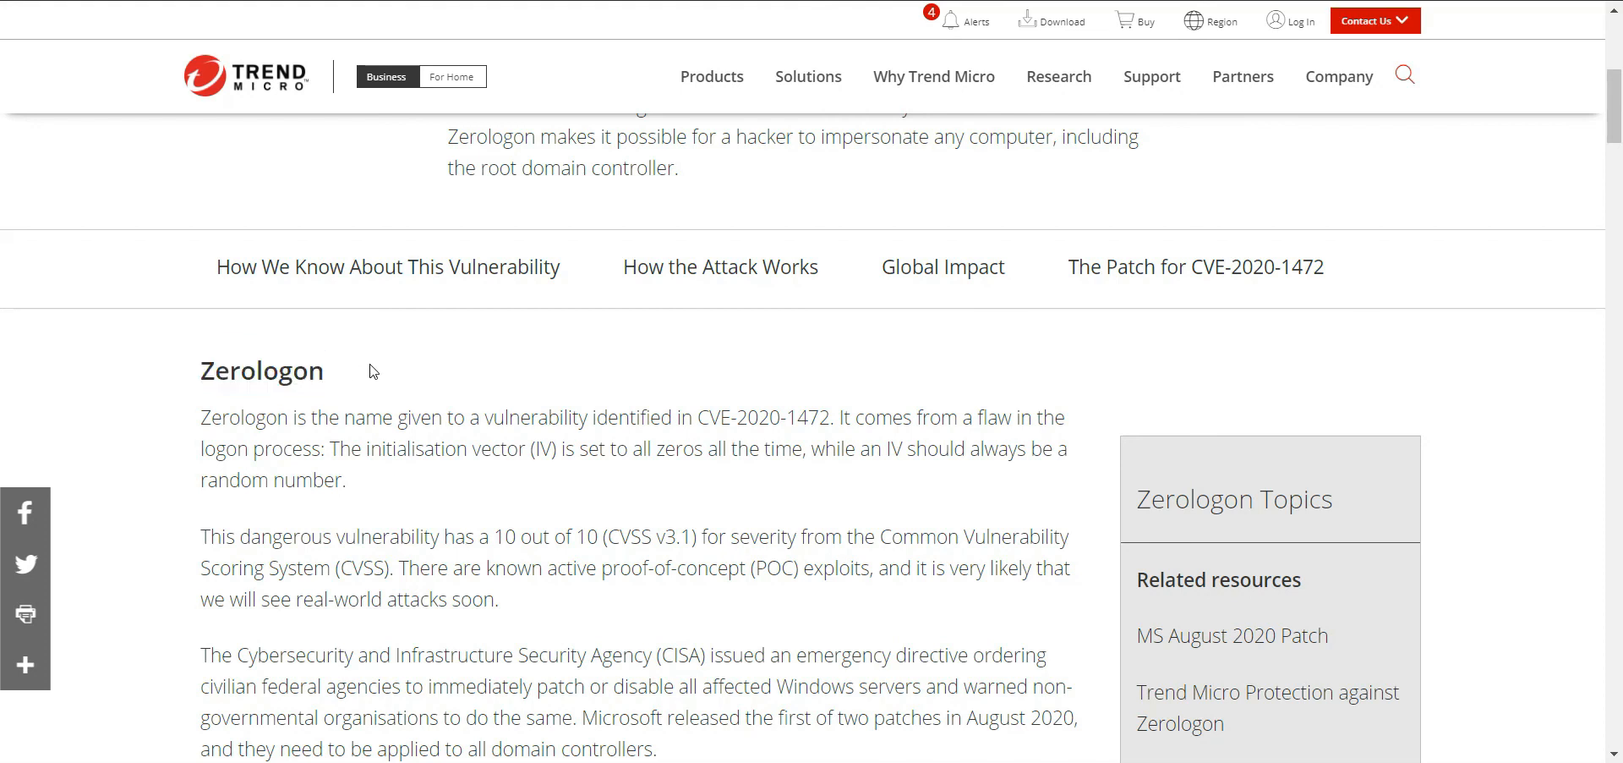
# - Switch back to Autopsy and close the keyword search results for rule and .yar
pyautogui.click(1502, 0)
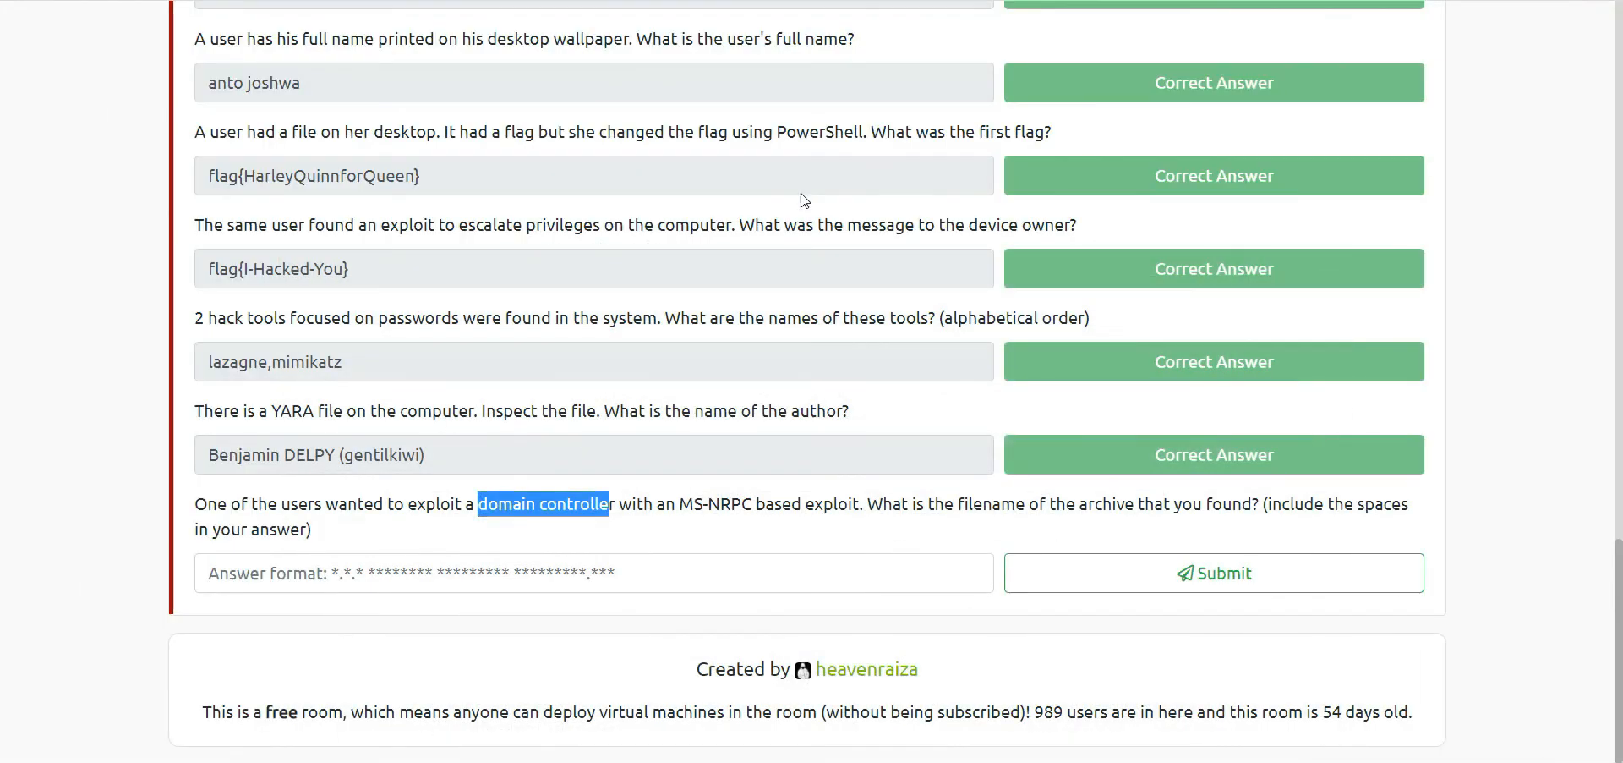
pyautogui.click(541, 0)
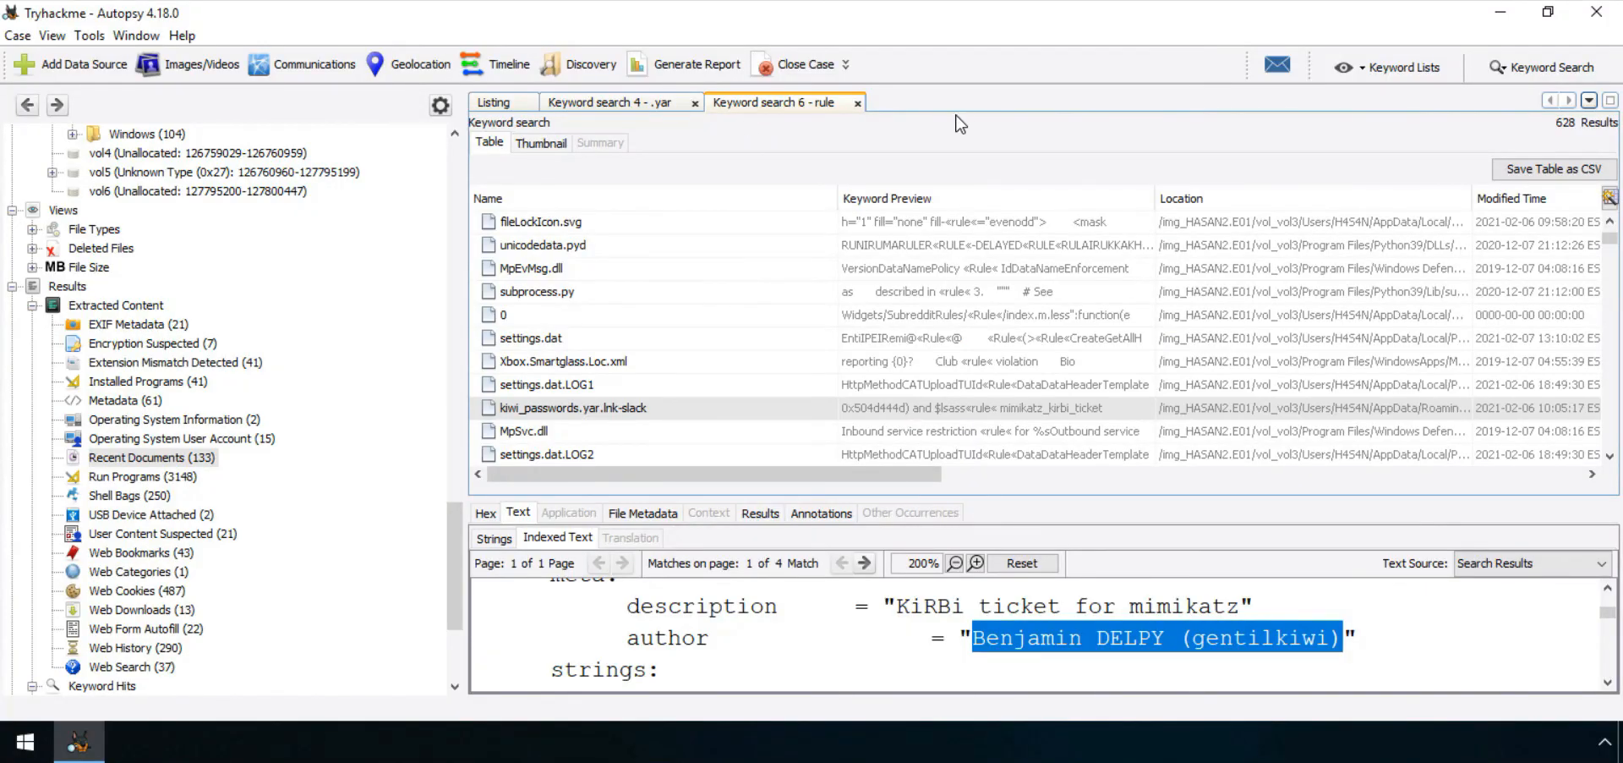
pyautogui.click(695, 102)
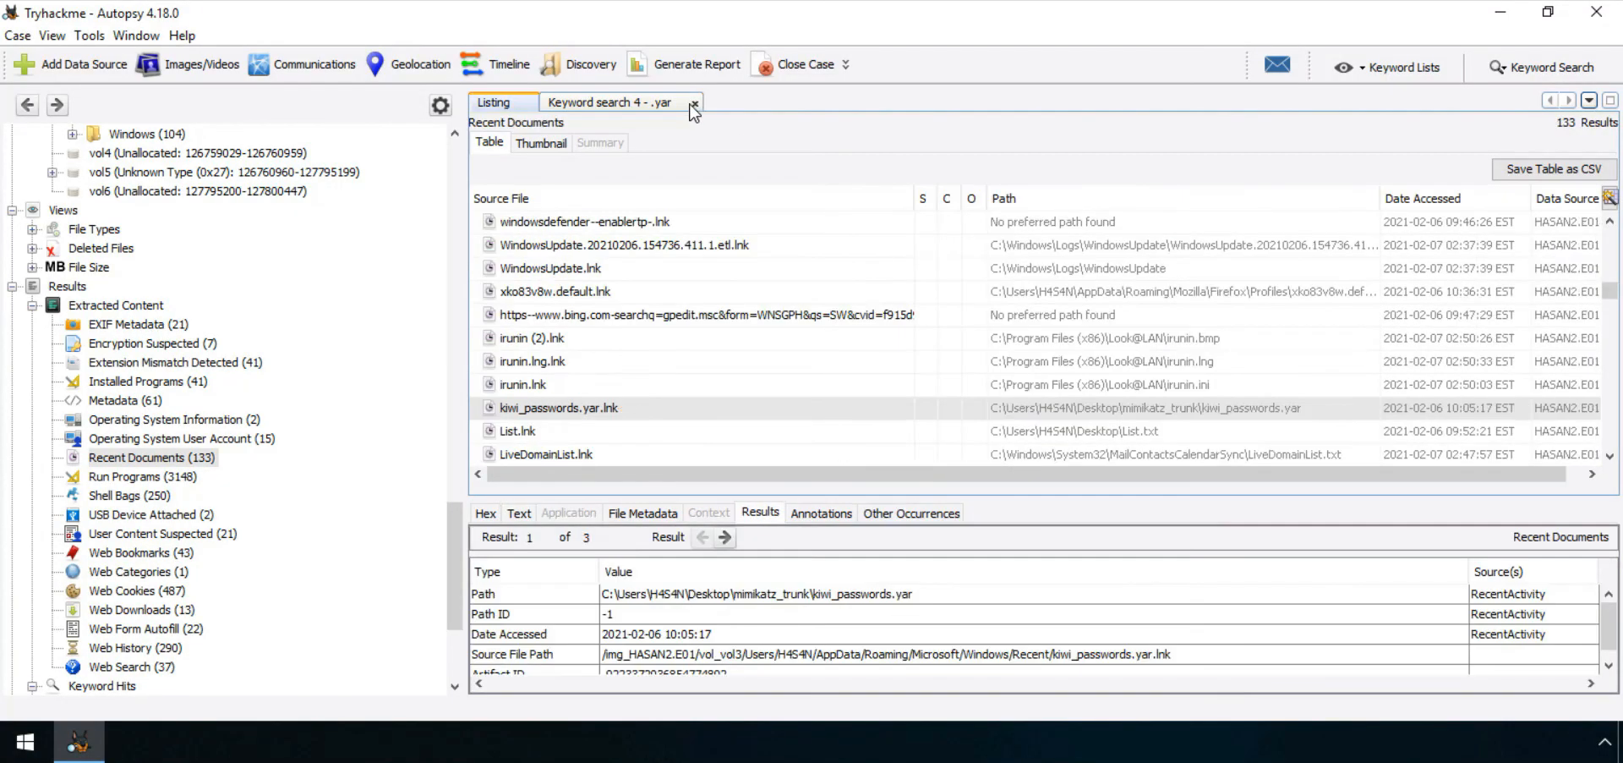
pyautogui.click(695, 103)
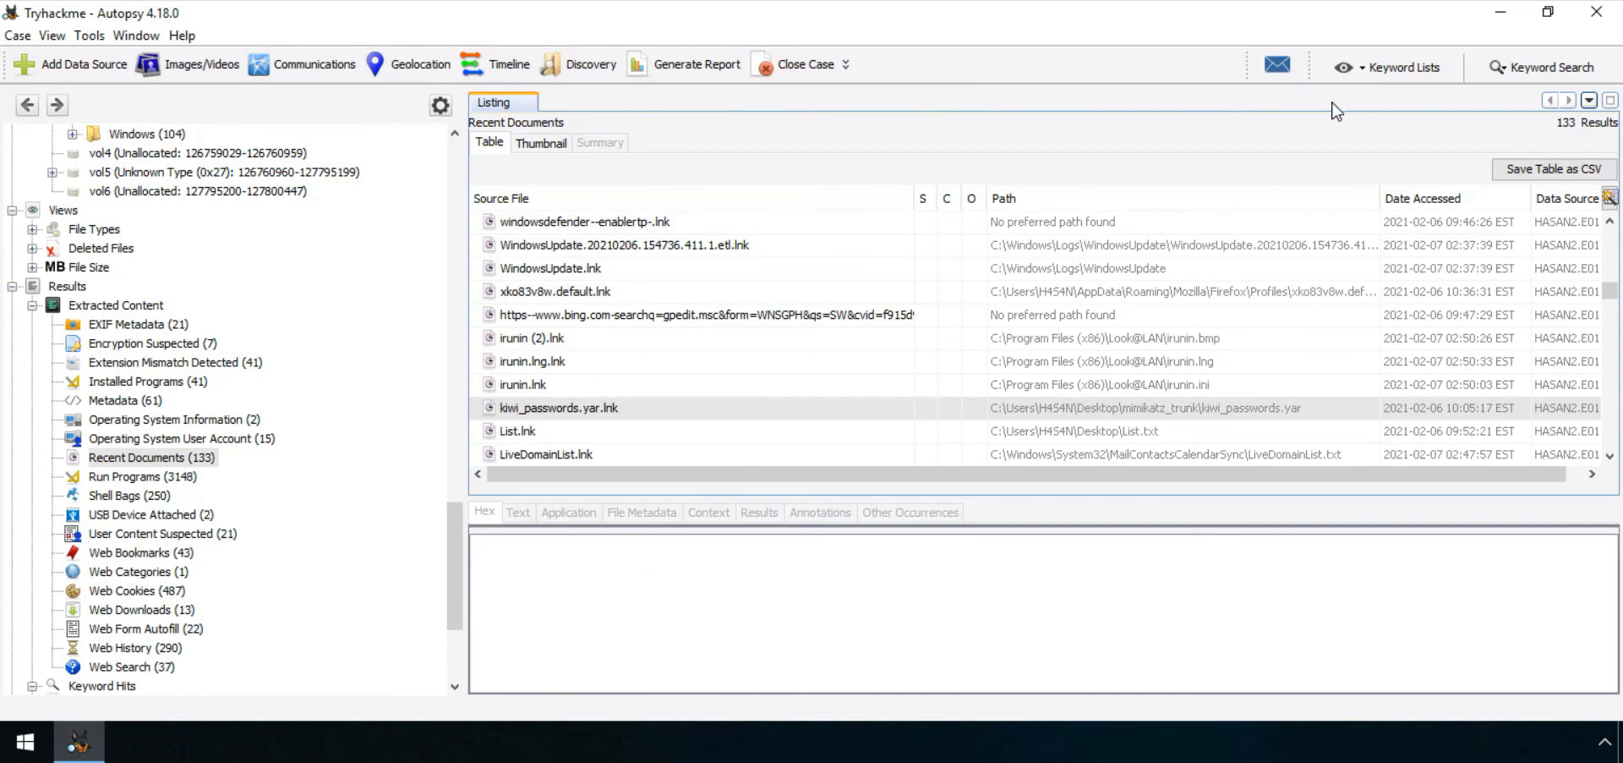
# - Run a saved exact-match keyword search for zerologon
pyautogui.click(1510, 72)
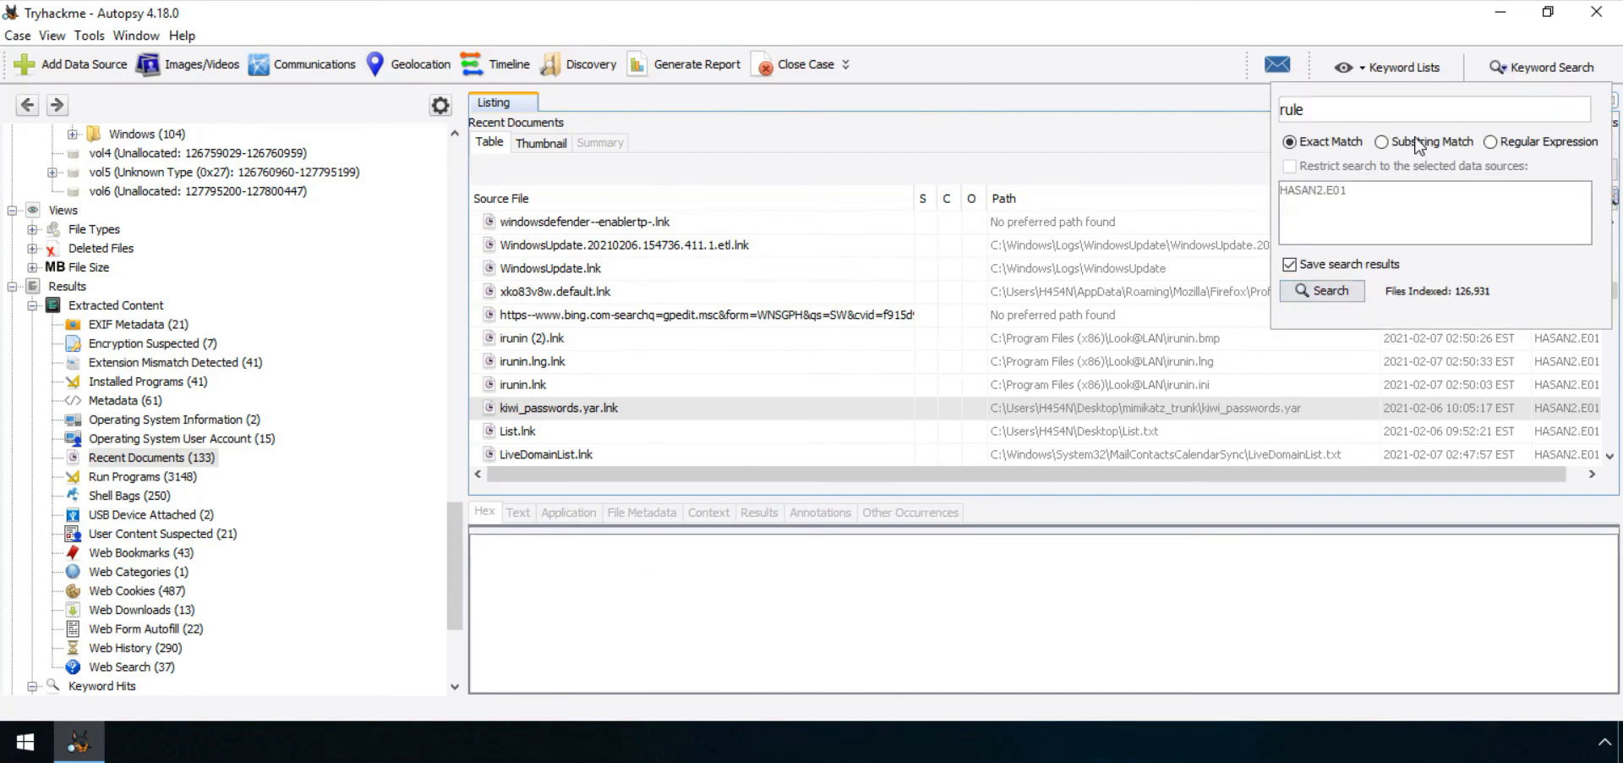
pyautogui.press('BackSpace')
pyautogui.press('BackSpace')
pyautogui.press('BackSpace')
pyautogui.press('BackSpace')
pyautogui.write('zerologon')
pyautogui.press('Return')
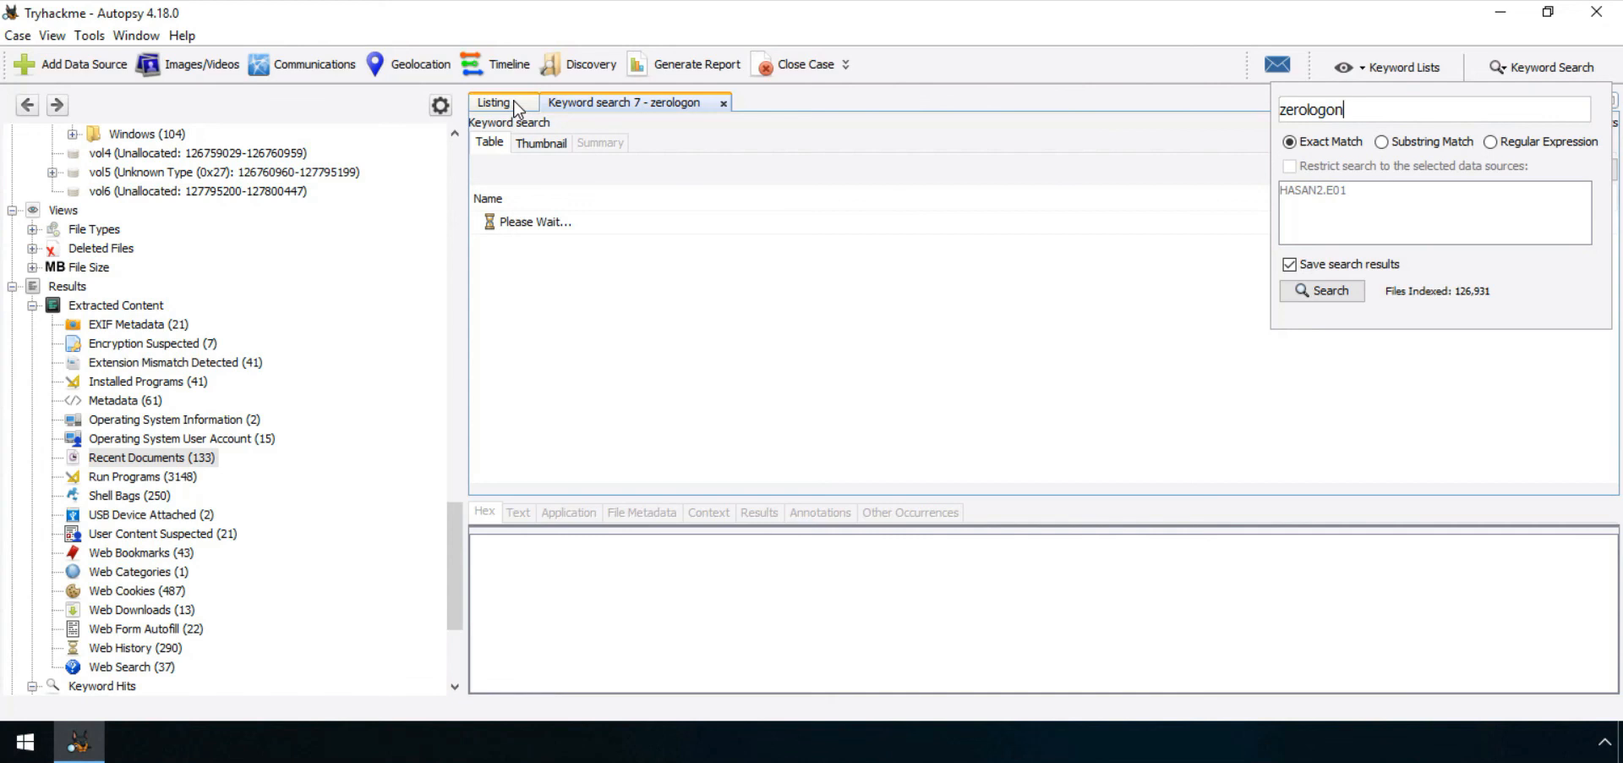
pyautogui.click(179, 462)
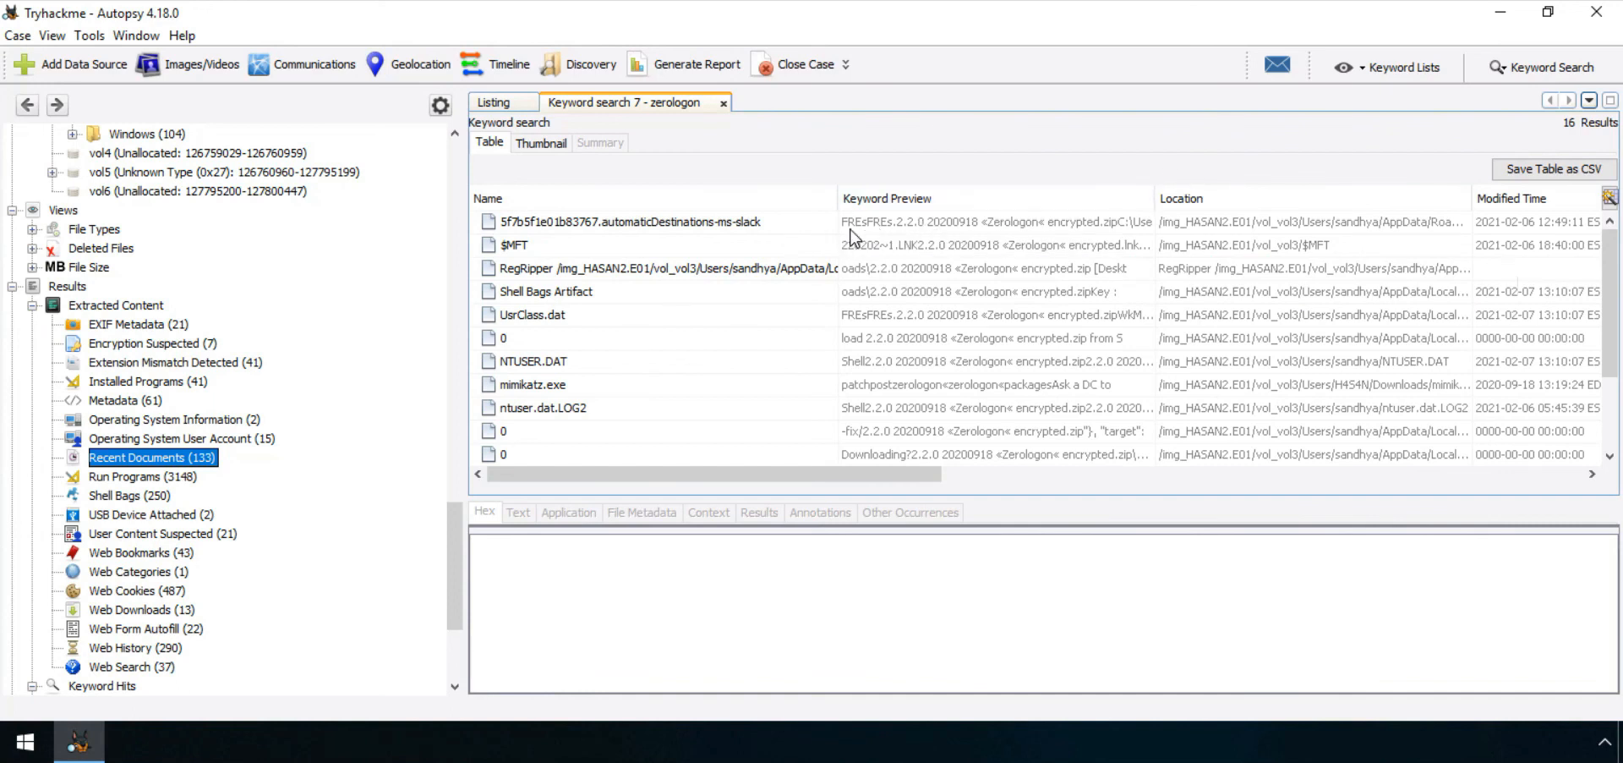
# - Select the 5f7b5f1e01b83767.automaticDestinations-ms-slack hit and highlight the archive's full Downloads path in its indexed text
pyautogui.click(813, 229)
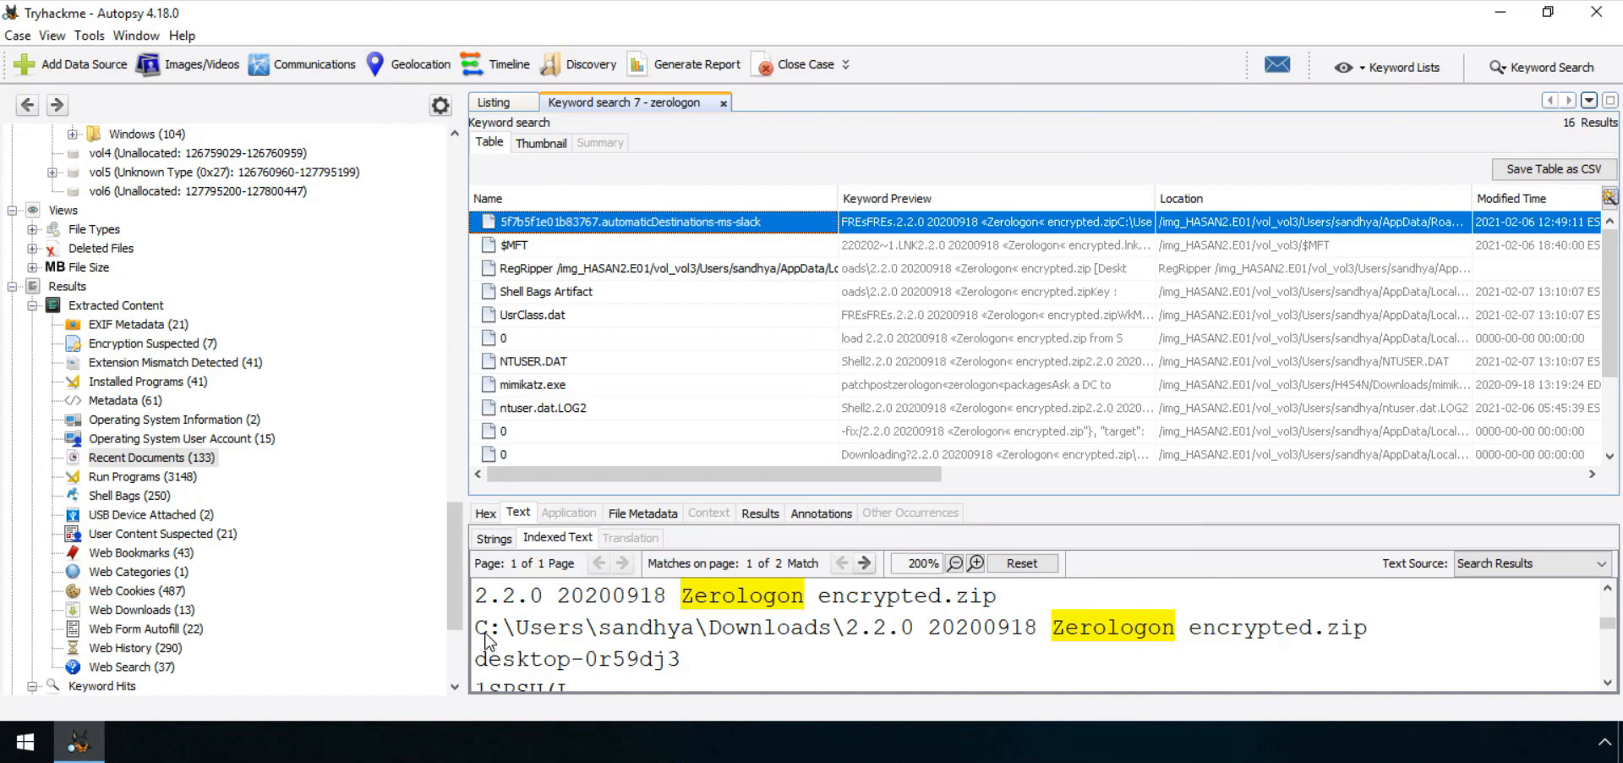
pyautogui.moveTo(477, 640); pyautogui.dragTo(1371, 632)
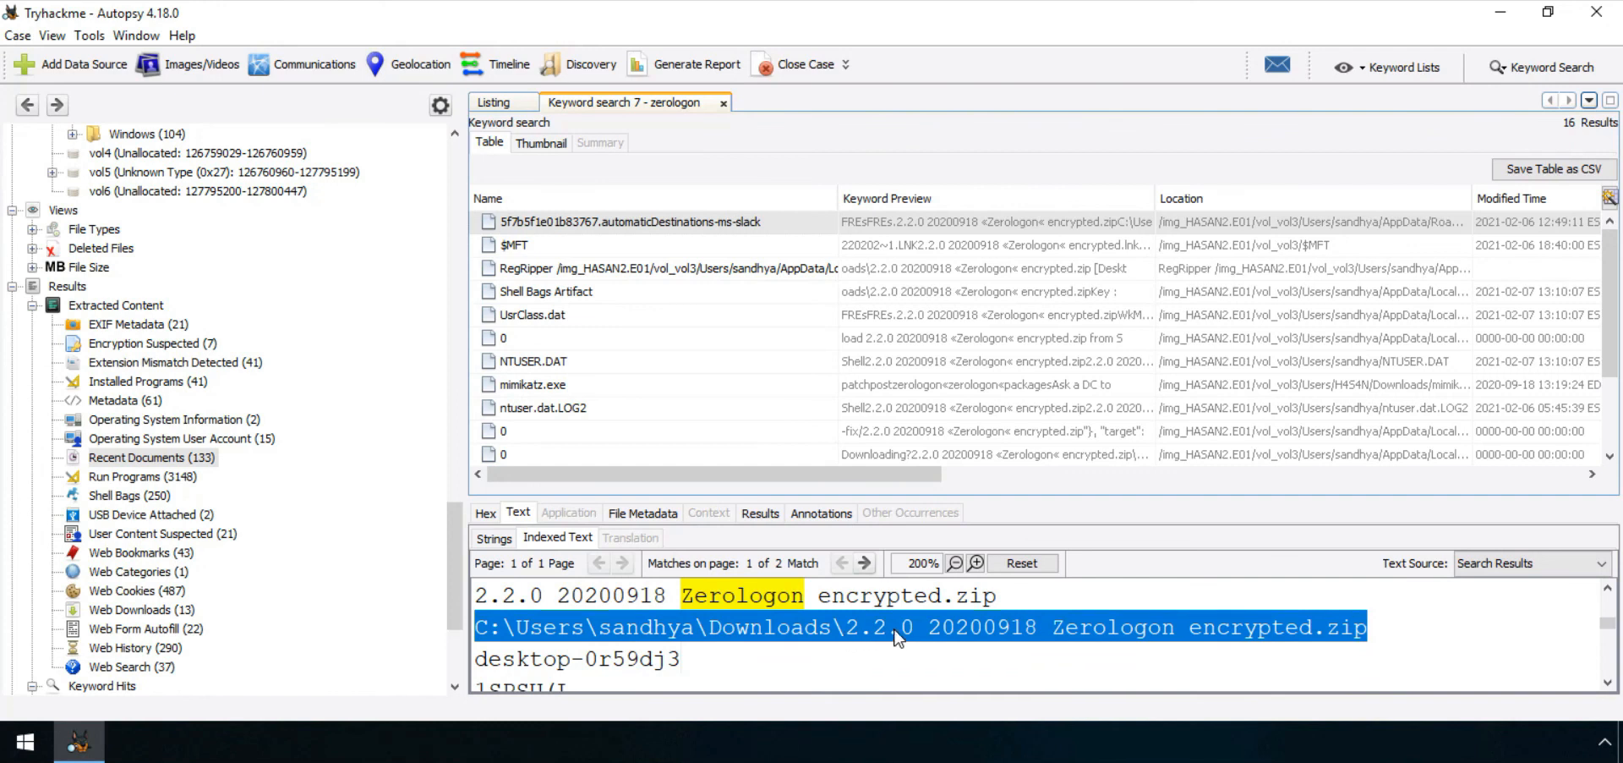
pyautogui.click(857, 645)
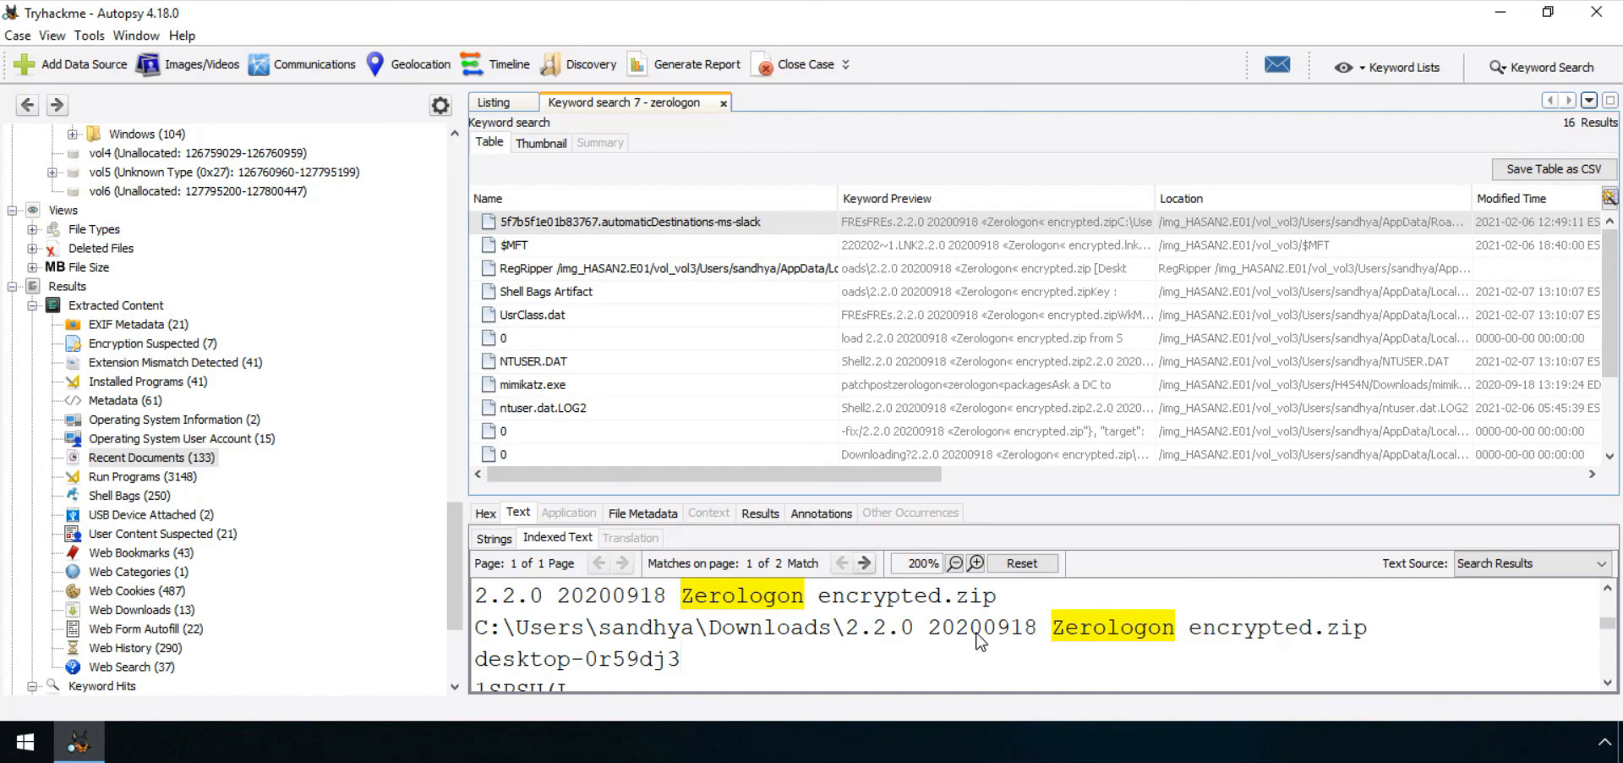
# - Highlight the archive filename 2.2.0 20200918 Zerologon encrypted.zip in the indexed text and switch to the TryHackMe room
pyautogui.moveTo(930, 638); pyautogui.dragTo(1421, 640)
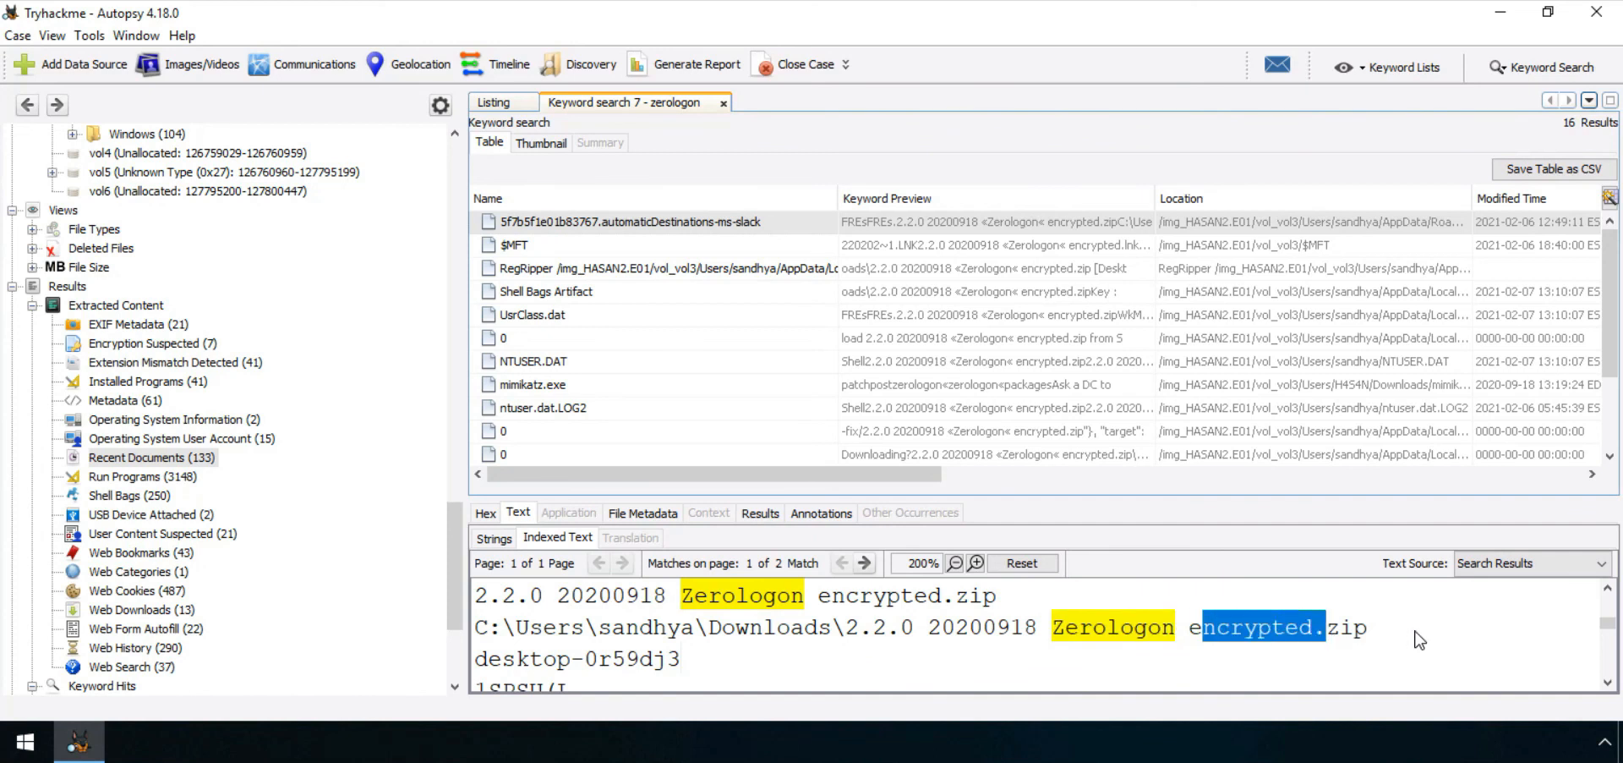
pyautogui.click(1420, 640)
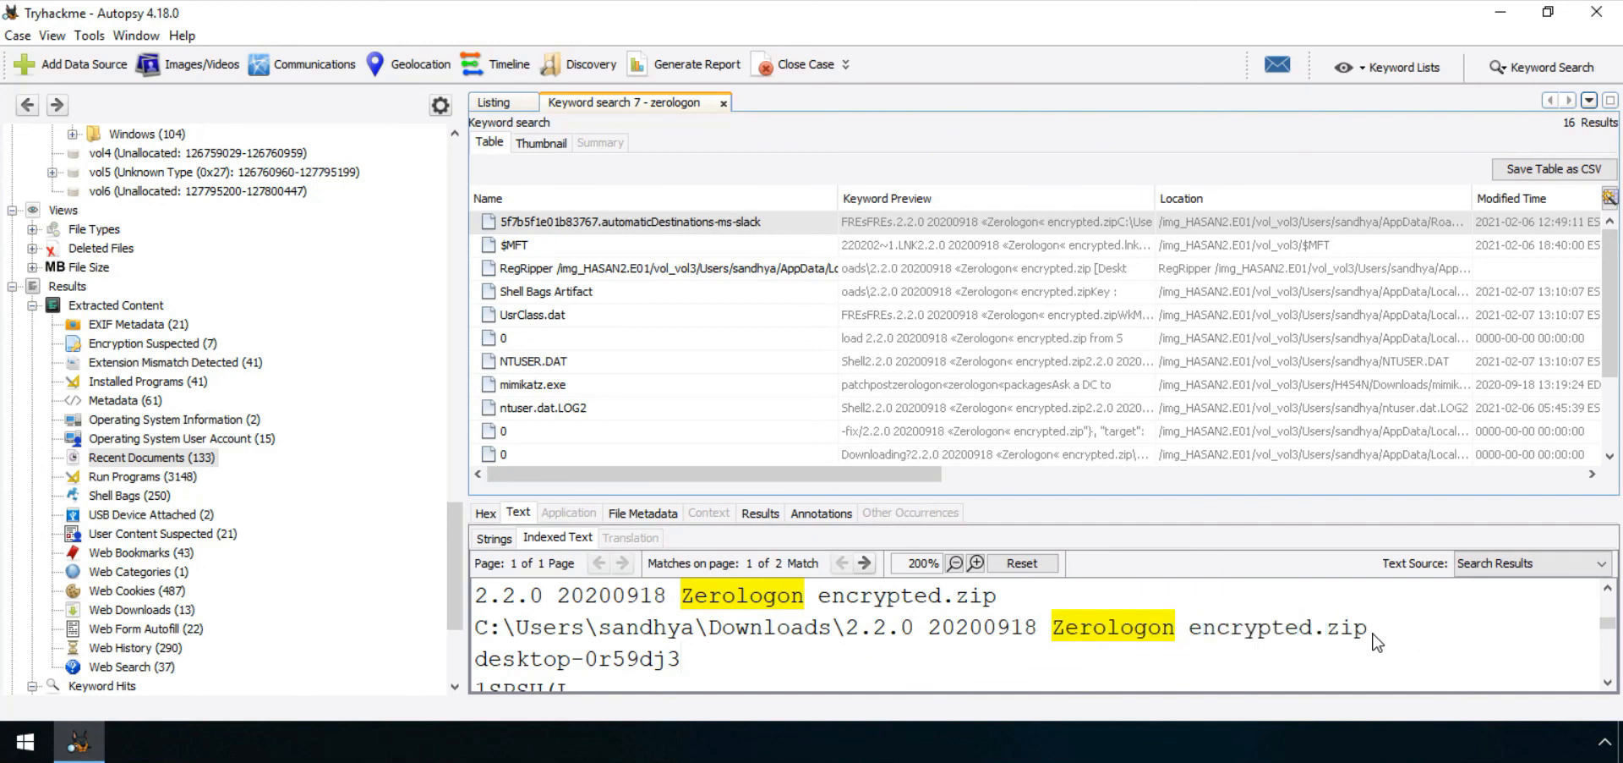
pyautogui.moveTo(1371, 640); pyautogui.dragTo(845, 642)
pyautogui.hotkey('alt', 'Tab')
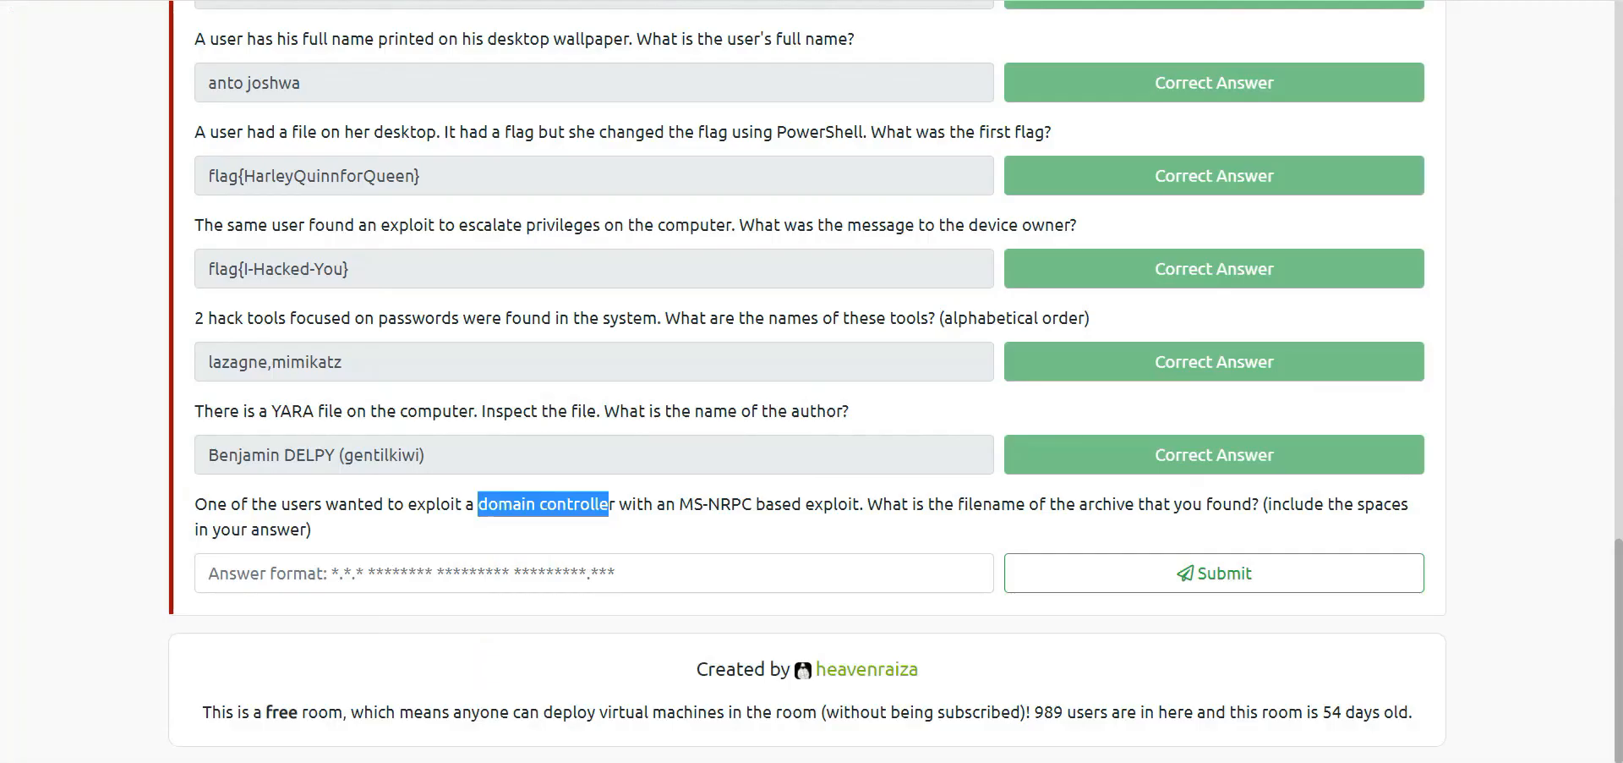
# - Submit 2.2.0 20200918 Zerologon encrypted.zip as the answer to the MS-NRPC exploit archive question, checking the filename against Autopsy's indexed text
pyautogui.click(460, 562)
pyautogui.write('2.2.0')
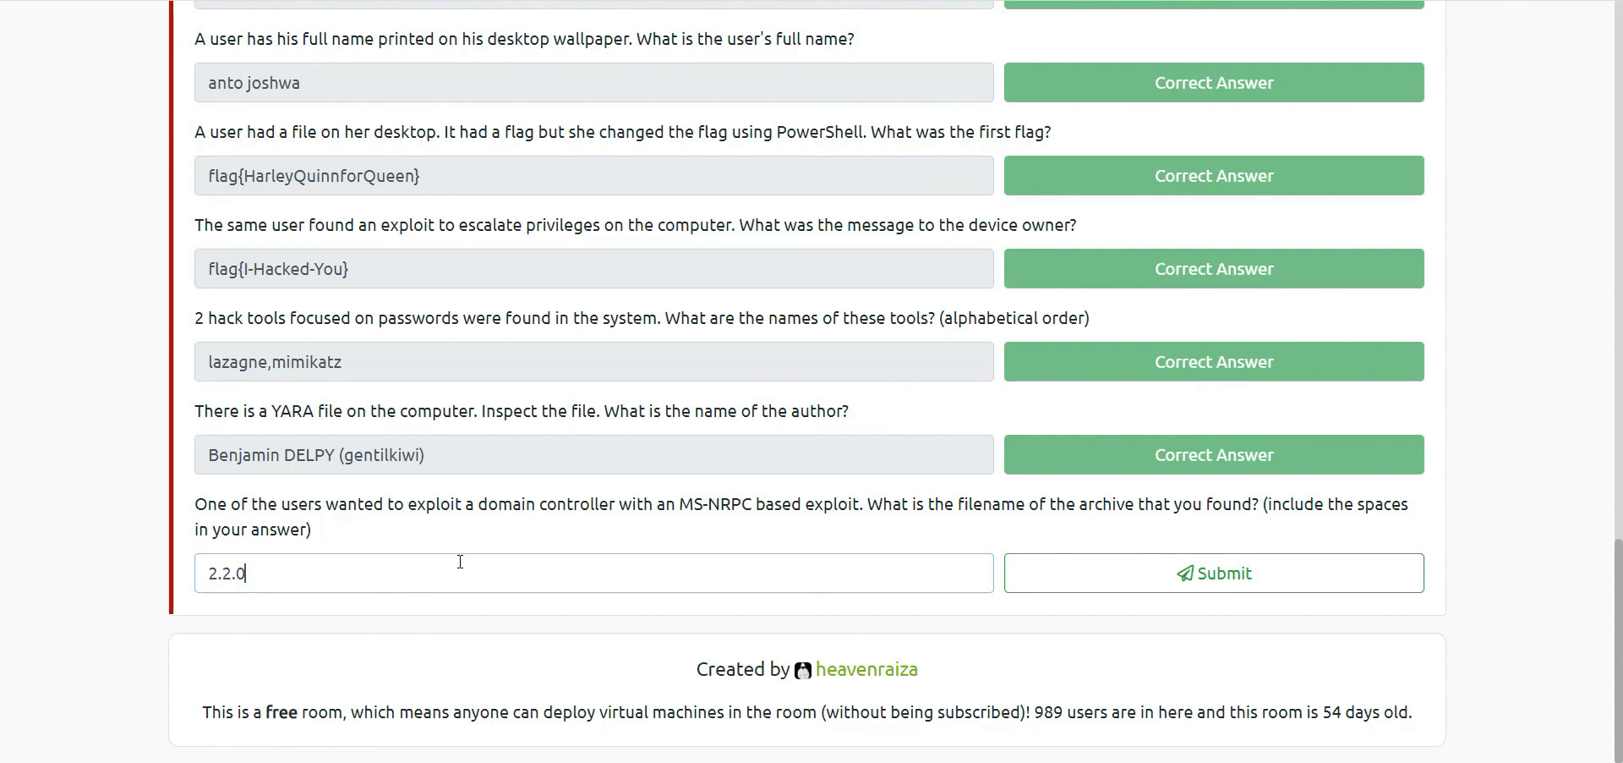
pyautogui.hotkey('alt', 'Tab')
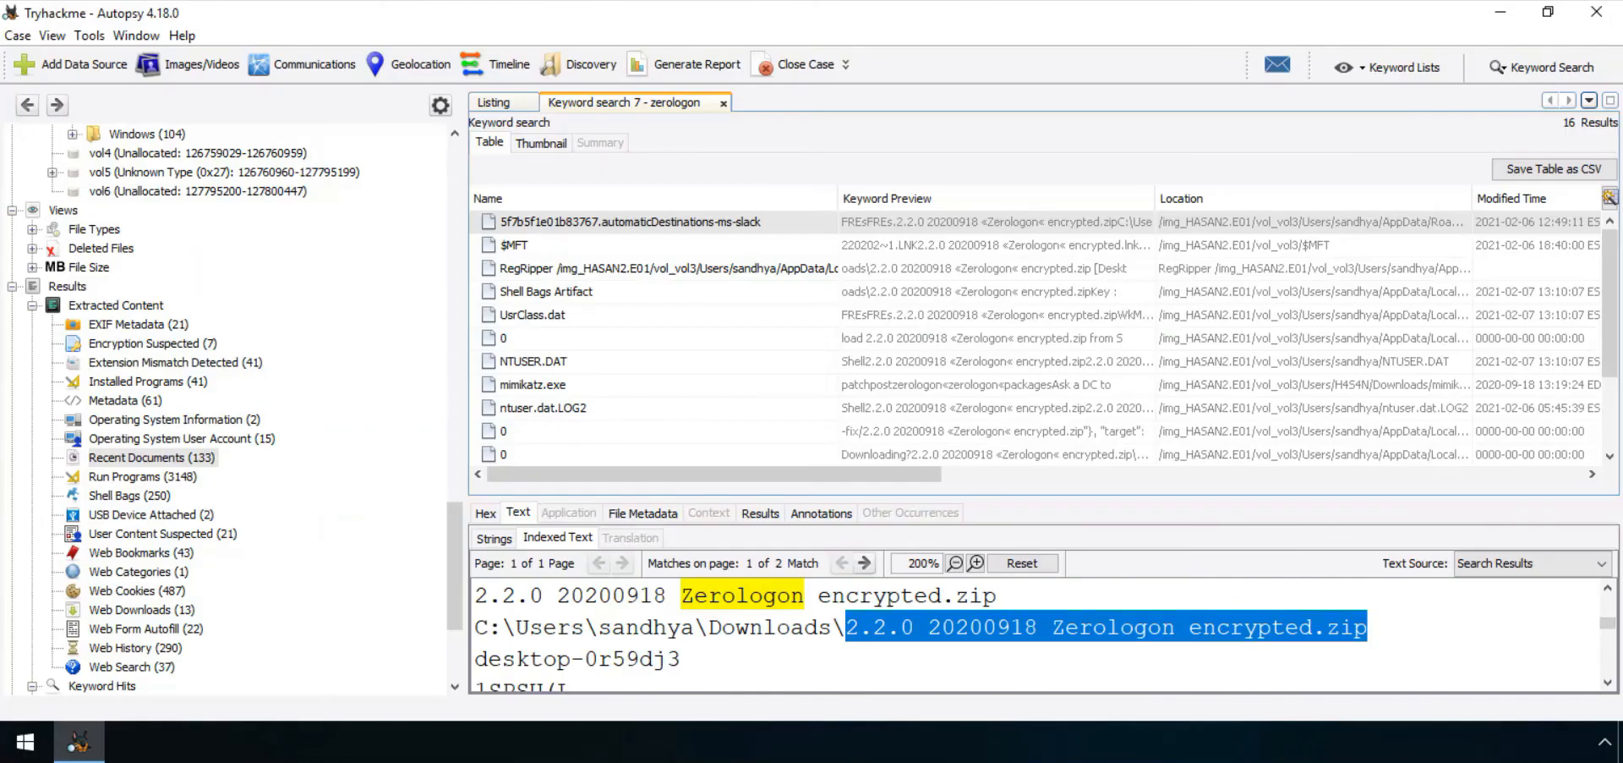
pyautogui.hotkey('alt', 'Tab')
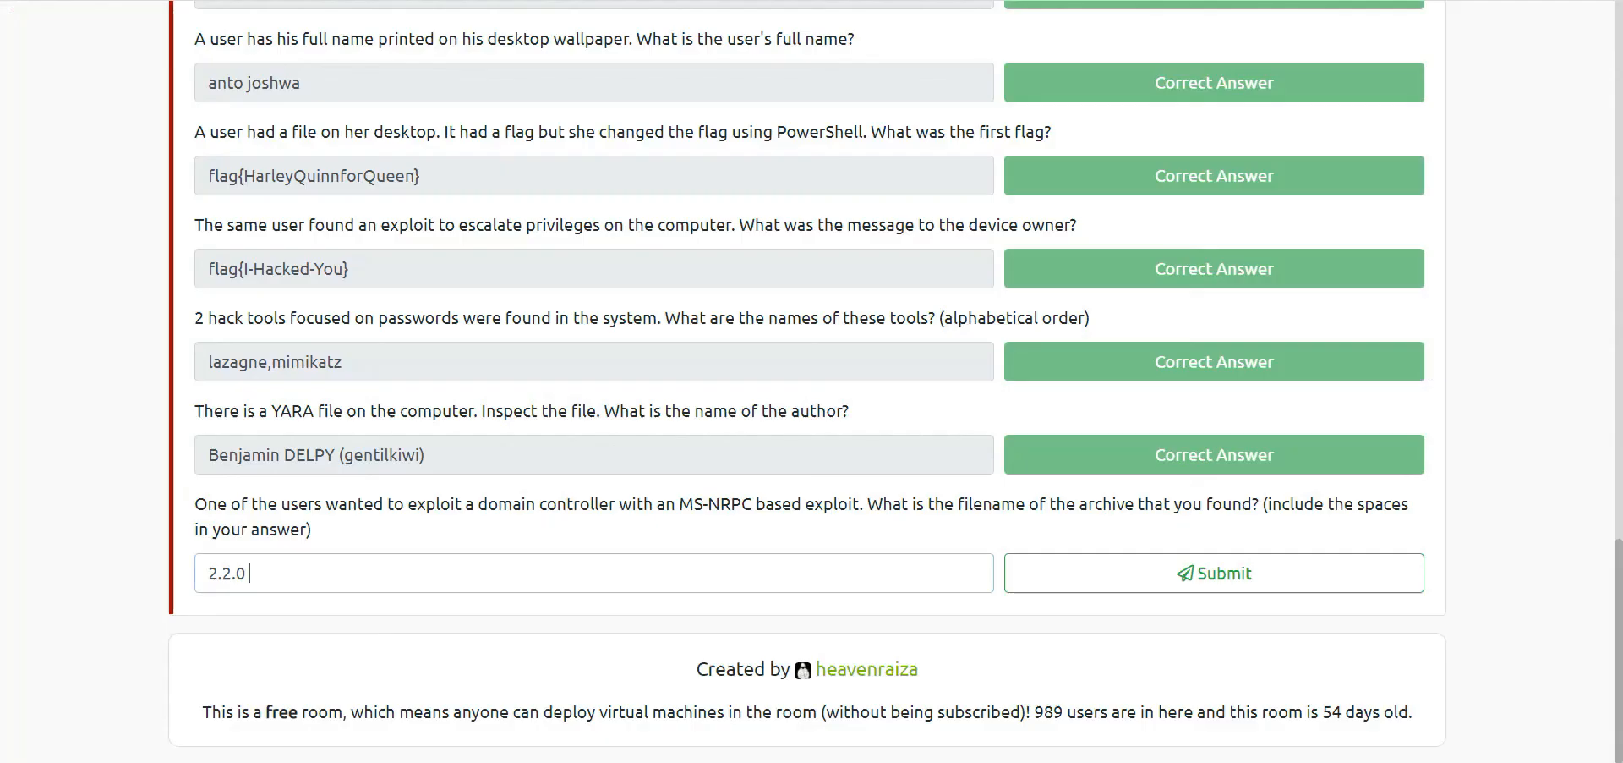
pyautogui.write('2020')
pyautogui.hotkey('alt', 'Tab')
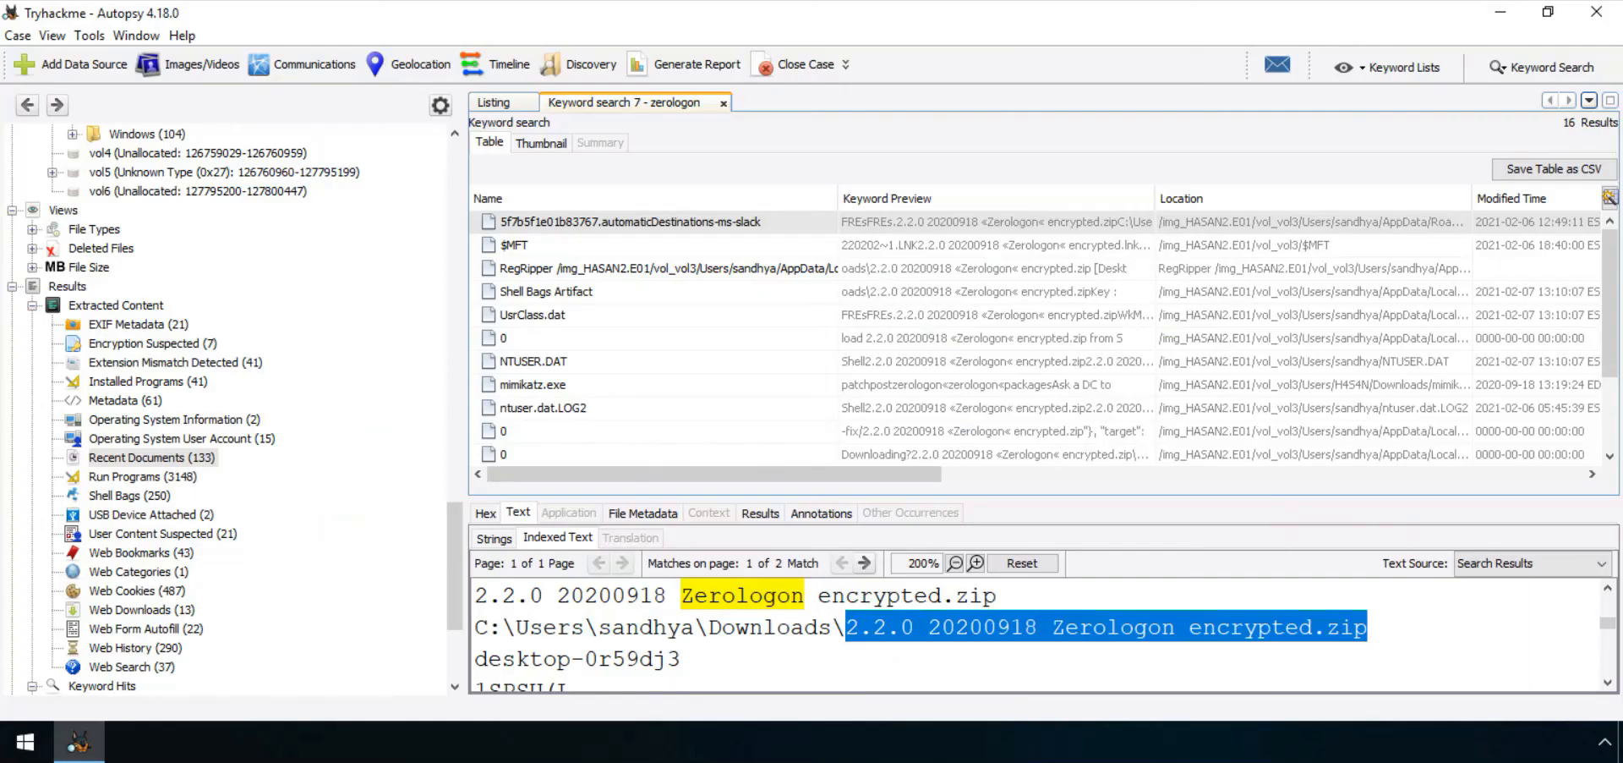
pyautogui.hotkey('alt', 'Tab')
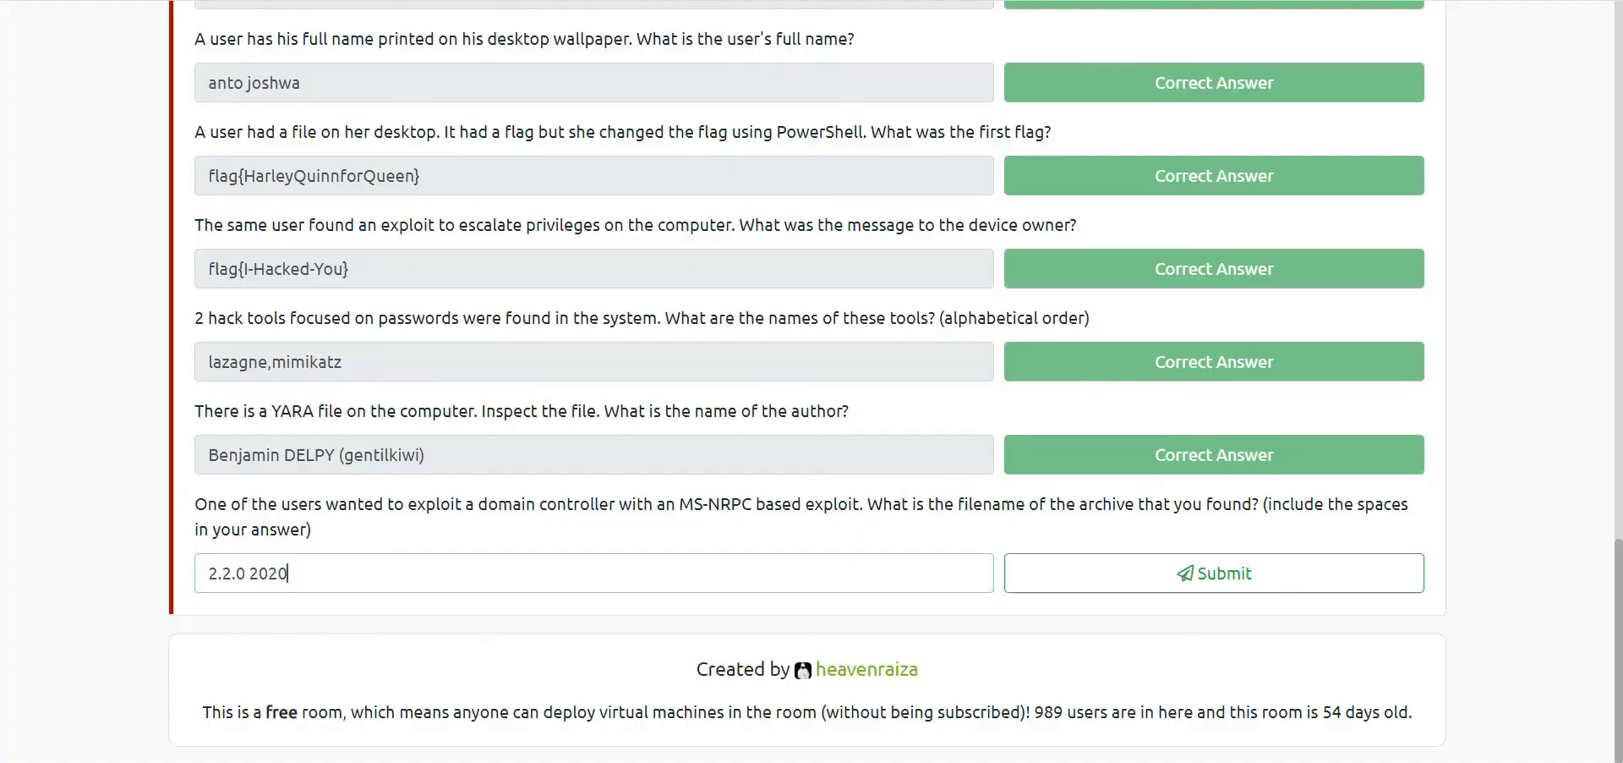
pyautogui.write('0918 Zerolo')
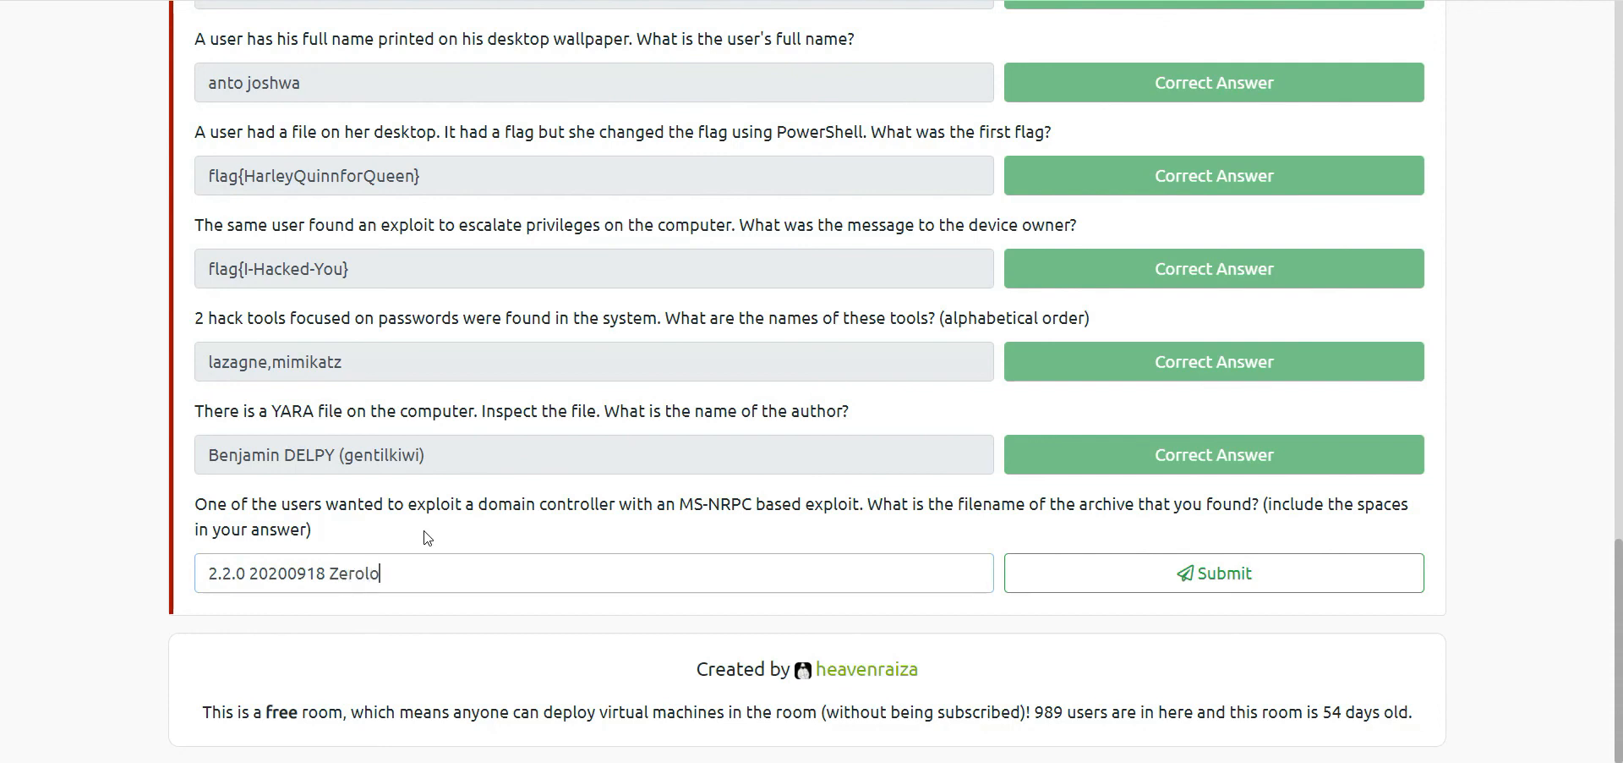
pyautogui.write('gon encr')
pyautogui.write('ypt')
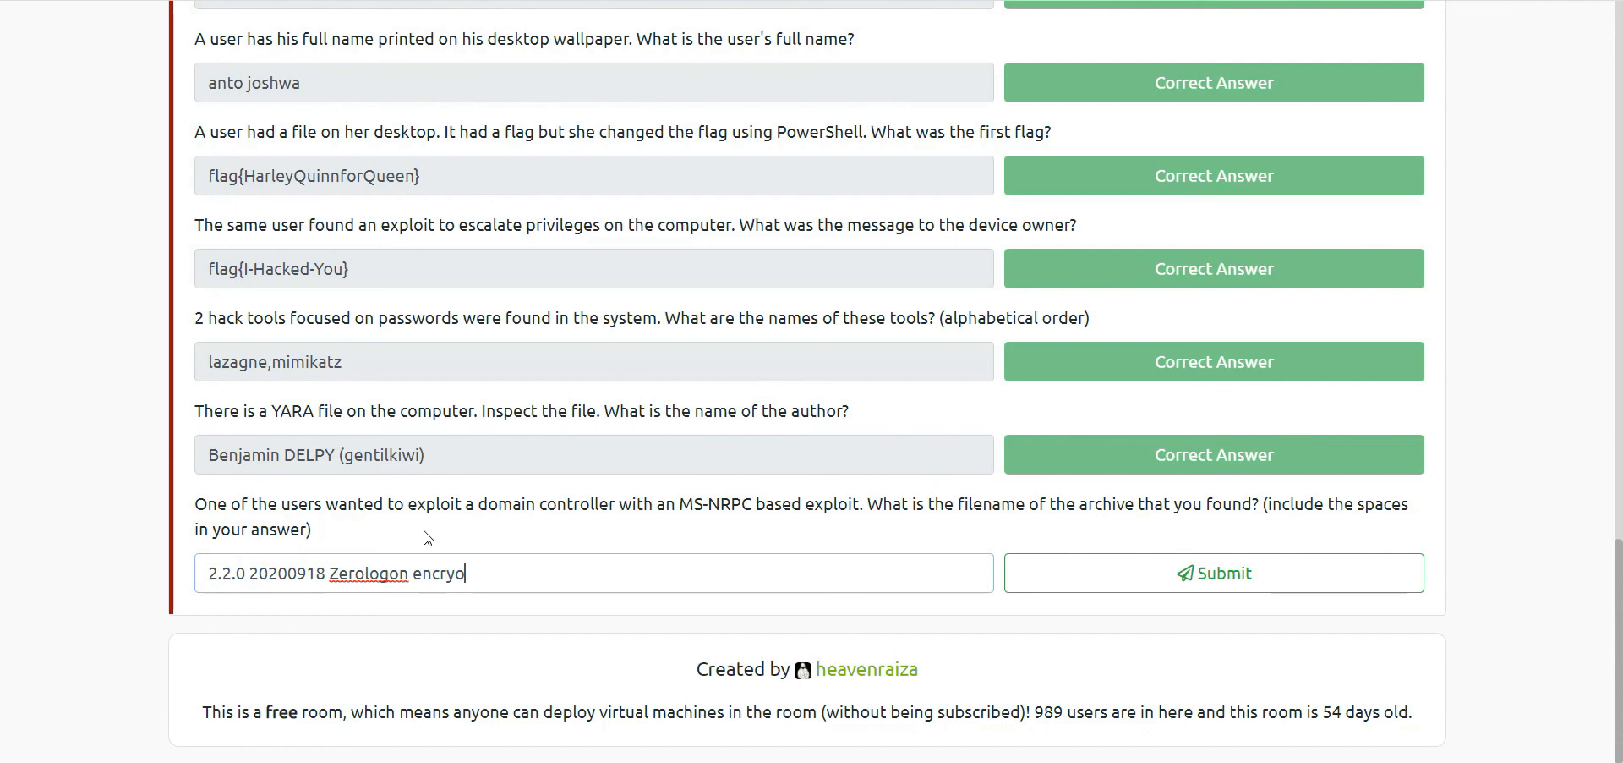
pyautogui.write('ed.zip')
pyautogui.press('Return')
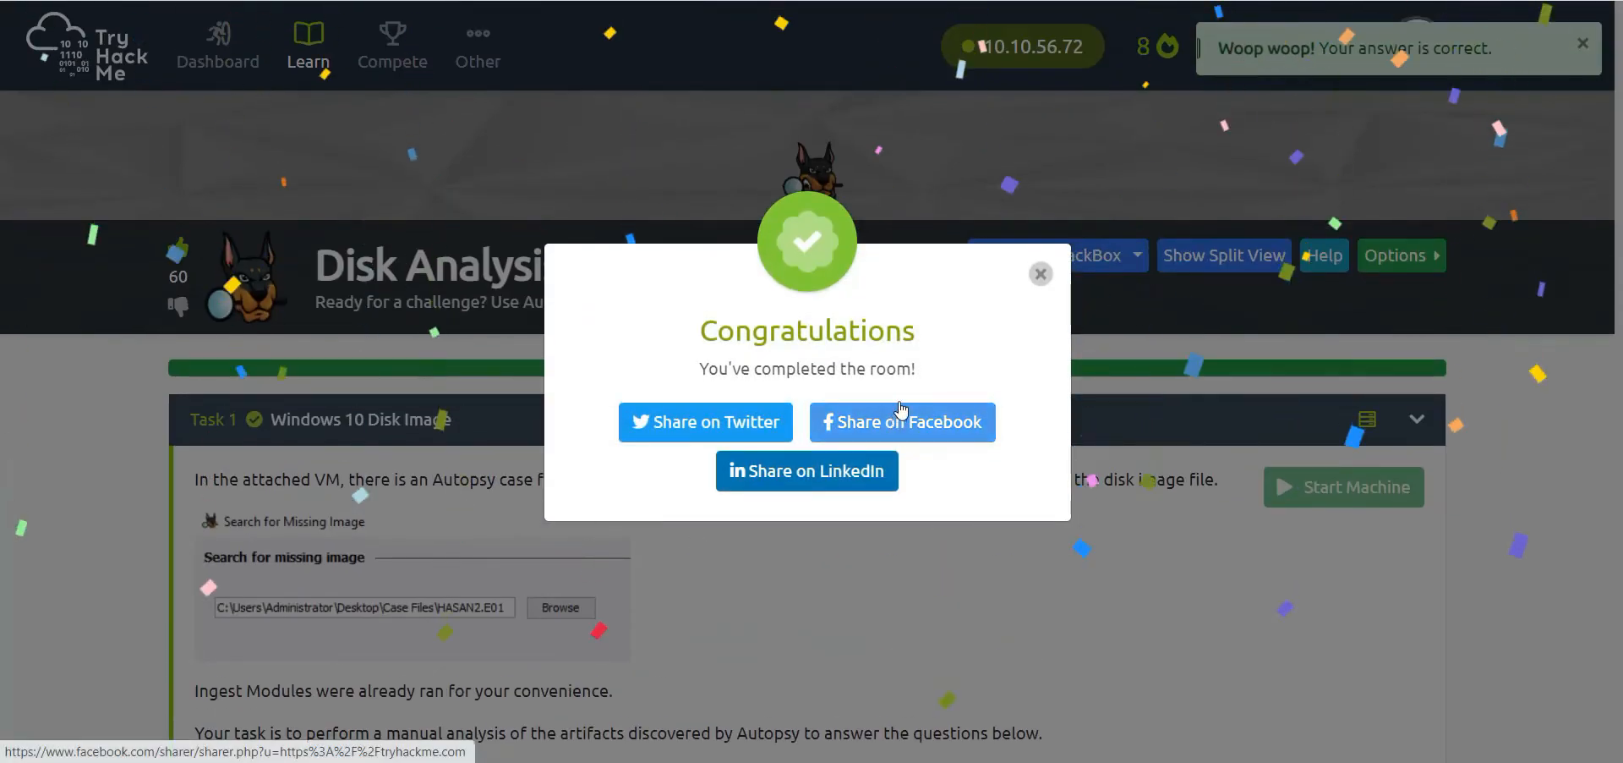